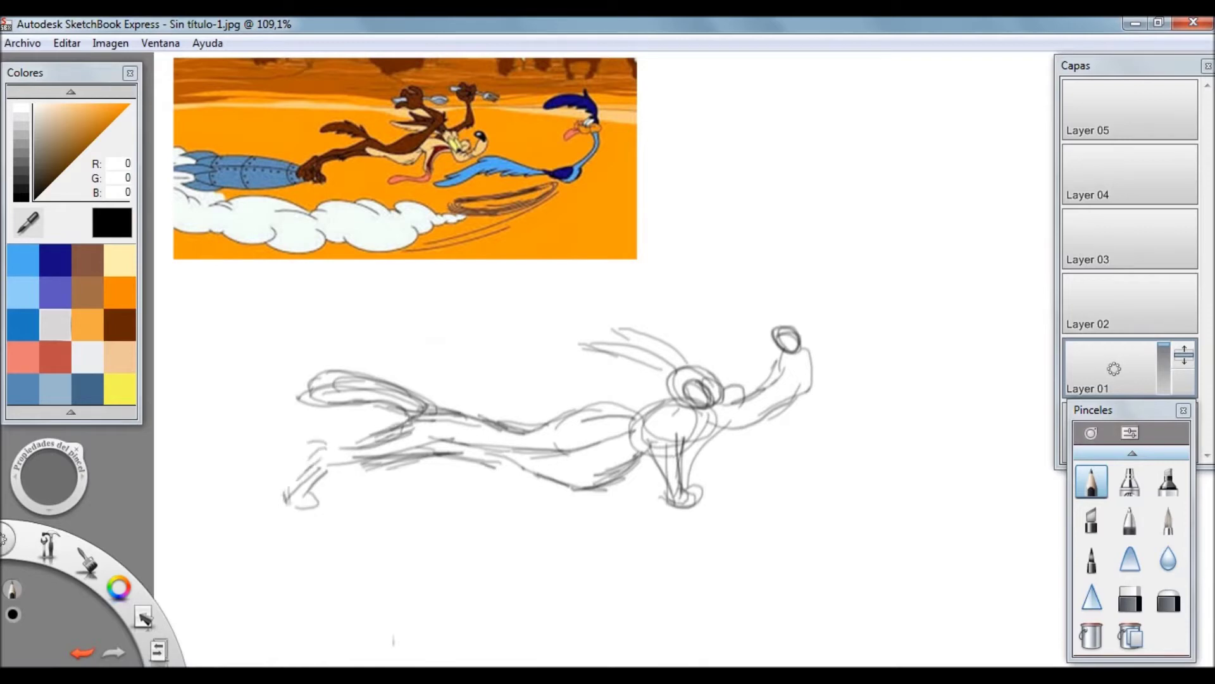
# - Sketch the coyote's two raised arms, each ending in a round fist above the head
pyautogui.moveTo(608, 417)
pyautogui.mouseDown()
pyautogui.moveTo(611, 437)
pyautogui.moveTo(676, 342)
pyautogui.moveTo(590, 281)
pyautogui.mouseUp()
pyautogui.moveTo(579, 276); pyautogui.dragTo(573, 277)
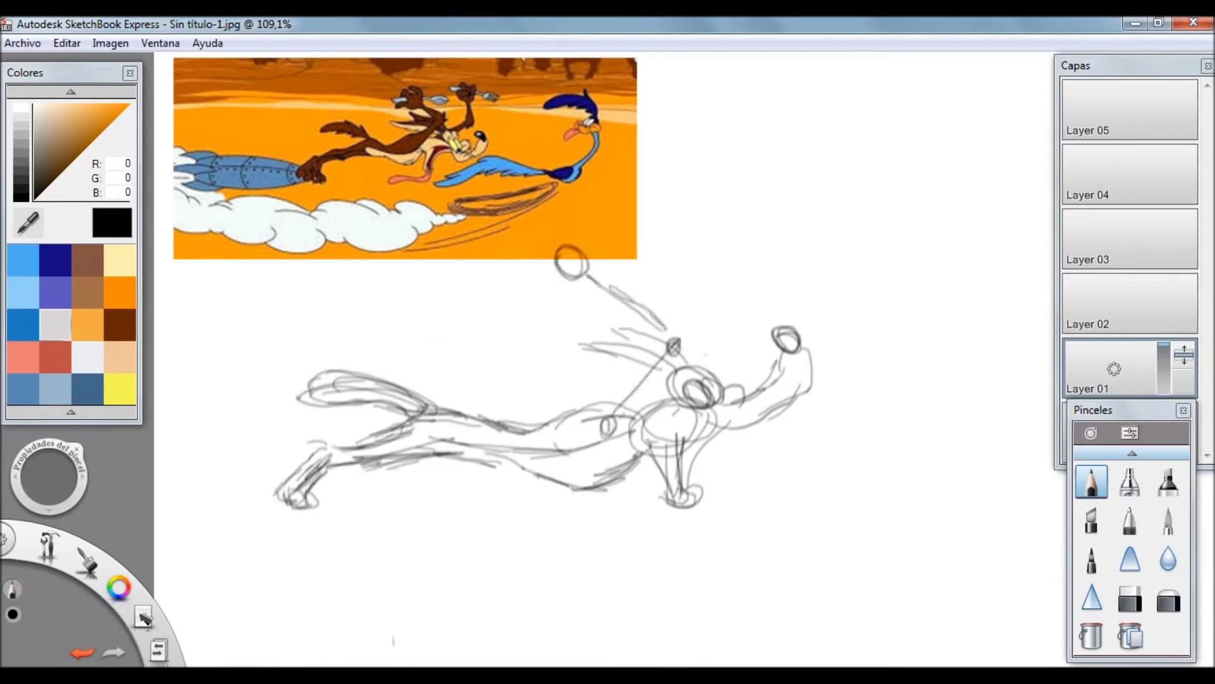
pyautogui.moveTo(731, 352); pyautogui.dragTo(716, 253)
pyautogui.moveTo(697, 259); pyautogui.dragTo(757, 268)
# - Sketch the coyote's long trailing tongue and pupil, plus the first rocket lines behind the feet
pyautogui.moveTo(702, 488); pyautogui.dragTo(576, 538)
pyautogui.moveTo(538, 550); pyautogui.dragTo(696, 475)
pyautogui.moveTo(699, 405); pyautogui.dragTo(721, 389)
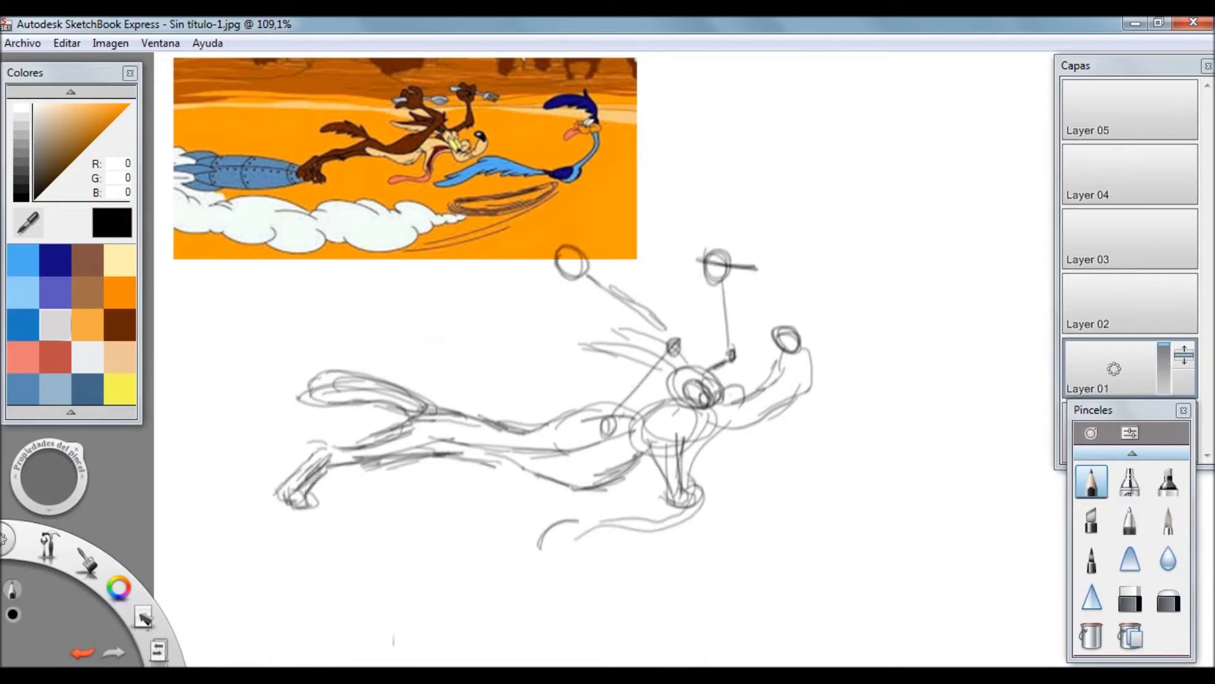
pyautogui.moveTo(279, 468); pyautogui.dragTo(181, 484)
pyautogui.moveTo(285, 513); pyautogui.dragTo(158, 544)
# - Sketch the knife and fork in the coyote's raised fists
pyautogui.moveTo(570, 380); pyautogui.dragTo(408, 390)
pyautogui.moveTo(595, 278); pyautogui.dragTo(611, 288)
pyautogui.moveTo(392, 269)
pyautogui.mouseDown()
pyautogui.moveTo(457, 266)
pyautogui.moveTo(474, 286)
pyautogui.mouseUp()
# - Sketch the Road Runner's round head with a swept-back crest, ahead of the coyote
pyautogui.moveTo(896, 320); pyautogui.dragTo(925, 310)
pyautogui.moveTo(886, 380); pyautogui.dragTo(804, 380)
pyautogui.moveTo(886, 278)
pyautogui.mouseDown()
pyautogui.moveTo(899, 316)
pyautogui.moveTo(928, 304)
pyautogui.mouseUp()
pyautogui.moveTo(896, 269)
pyautogui.mouseDown()
pyautogui.moveTo(757, 243)
pyautogui.moveTo(881, 270)
pyautogui.moveTo(869, 243)
pyautogui.moveTo(882, 292)
pyautogui.moveTo(855, 309)
pyautogui.moveTo(911, 344)
pyautogui.mouseUp()
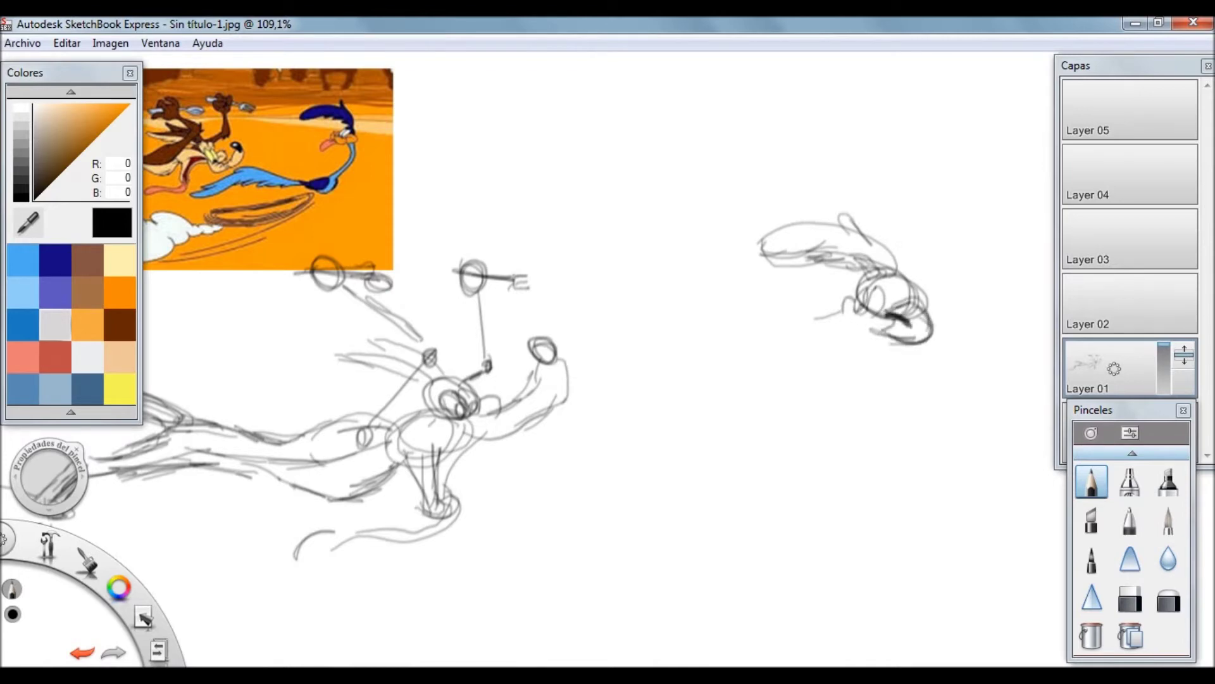
# - Sketch the Road Runner's curved neck, oval body and long trailing tail feathers
pyautogui.moveTo(830, 297)
pyautogui.mouseDown()
pyautogui.moveTo(774, 377)
pyautogui.moveTo(822, 339)
pyautogui.moveTo(809, 364)
pyautogui.moveTo(853, 307)
pyautogui.moveTo(878, 310)
pyautogui.moveTo(922, 422)
pyautogui.moveTo(848, 500)
pyautogui.mouseUp()
pyautogui.moveTo(760, 514); pyautogui.dragTo(451, 555)
pyautogui.moveTo(509, 491)
pyautogui.mouseDown()
pyautogui.moveTo(421, 579)
pyautogui.moveTo(614, 508)
pyautogui.mouseUp()
pyautogui.moveTo(766, 526); pyautogui.dragTo(563, 511)
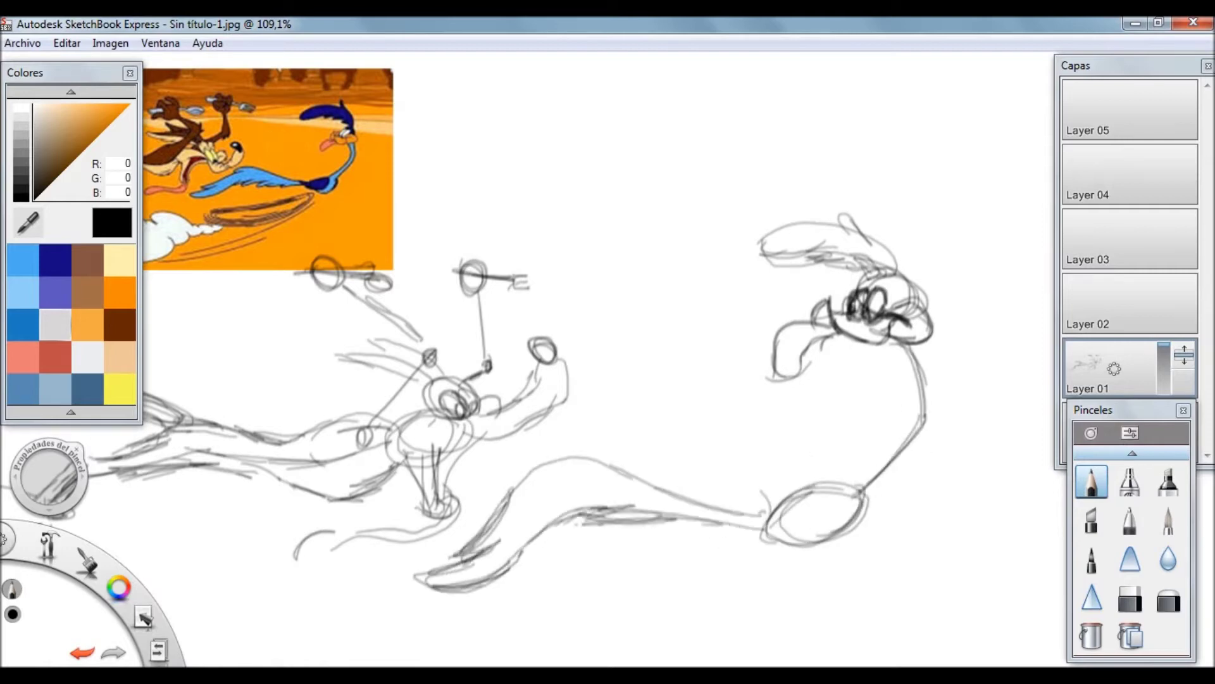
# - Sketch a long blurred oval for the spinning legs beneath the Road Runner's body
pyautogui.moveTo(841, 557); pyautogui.dragTo(728, 595)
pyautogui.moveTo(822, 579); pyautogui.dragTo(589, 617)
pyautogui.moveTo(703, 579); pyautogui.dragTo(582, 607)
pyautogui.moveTo(839, 560); pyautogui.dragTo(582, 607)
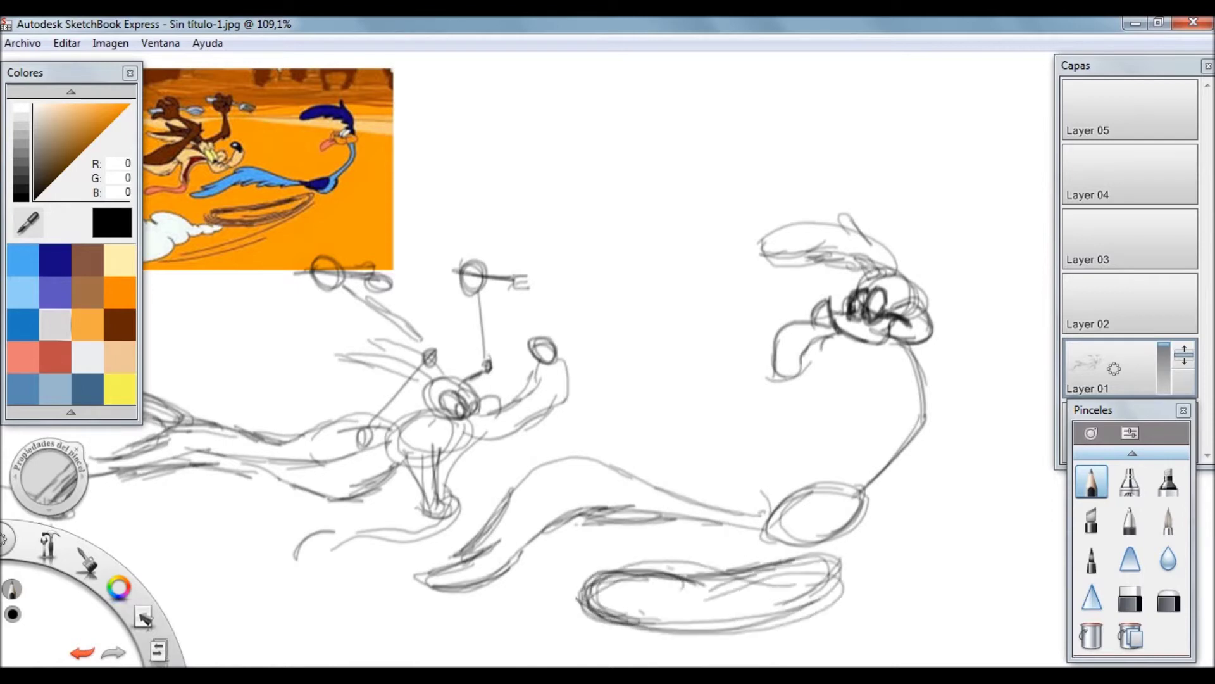
pyautogui.moveTo(753, 570); pyautogui.dragTo(573, 624)
pyautogui.moveTo(636, 579); pyautogui.dragTo(572, 633)
# - Darken the Road Runner's body, neck, tail and beak outlines with the pencil
pyautogui.moveTo(842, 482)
pyautogui.mouseDown()
pyautogui.moveTo(766, 531)
pyautogui.moveTo(835, 500)
pyautogui.moveTo(750, 522)
pyautogui.moveTo(832, 537)
pyautogui.moveTo(918, 406)
pyautogui.mouseUp()
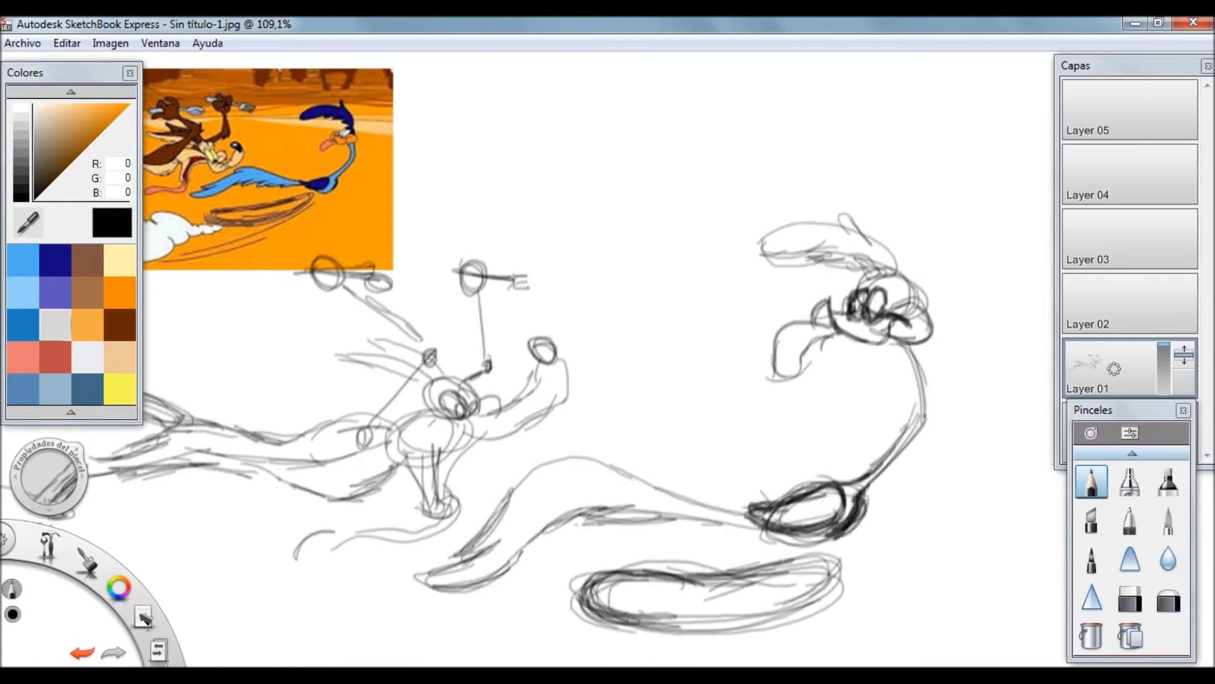
pyautogui.moveTo(889, 342); pyautogui.dragTo(921, 443)
pyautogui.moveTo(921, 361); pyautogui.dragTo(849, 497)
pyautogui.moveTo(750, 513)
pyautogui.mouseDown()
pyautogui.moveTo(636, 477)
pyautogui.moveTo(522, 481)
pyautogui.moveTo(420, 579)
pyautogui.moveTo(608, 503)
pyautogui.moveTo(756, 522)
pyautogui.moveTo(702, 519)
pyautogui.mouseUp()
pyautogui.moveTo(835, 336)
pyautogui.mouseDown()
pyautogui.moveTo(798, 371)
pyautogui.moveTo(807, 355)
pyautogui.moveTo(886, 343)
pyautogui.moveTo(788, 322)
pyautogui.moveTo(911, 340)
pyautogui.moveTo(899, 317)
pyautogui.moveTo(927, 307)
pyautogui.mouseUp()
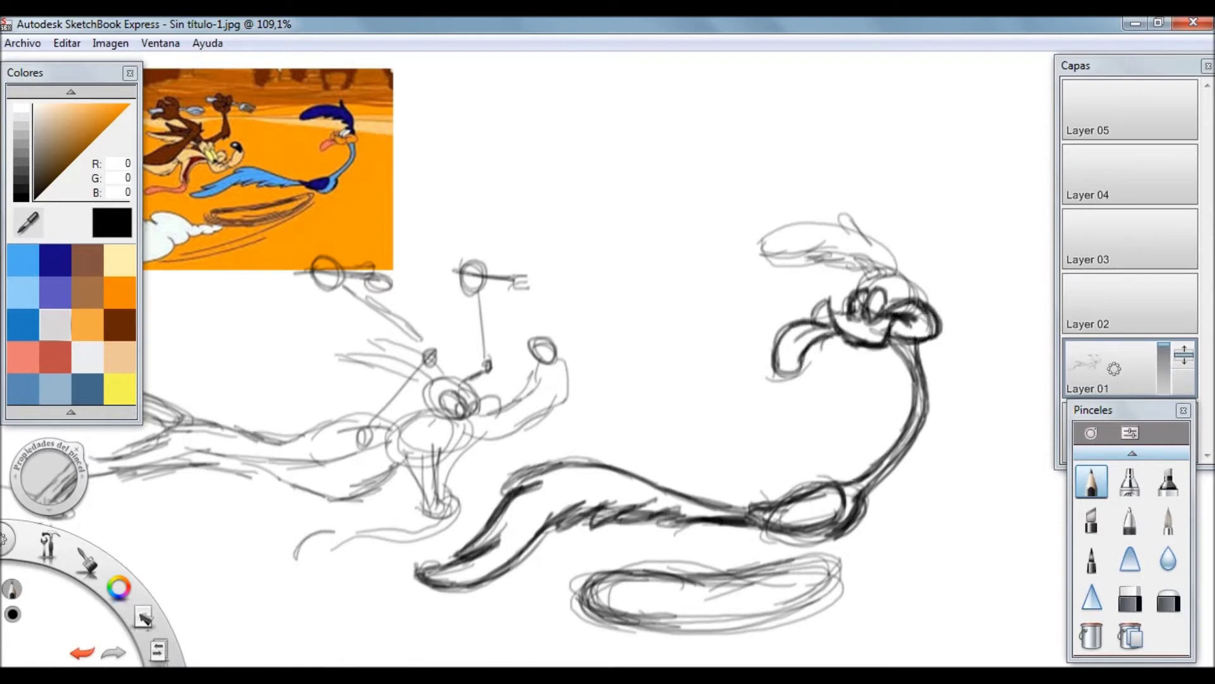
# - Darken the Road Runner's eyes and jagged swept-back crest, and reinforce the body outline
pyautogui.moveTo(851, 304)
pyautogui.mouseDown()
pyautogui.moveTo(912, 269)
pyautogui.moveTo(829, 206)
pyautogui.moveTo(899, 275)
pyautogui.mouseUp()
pyautogui.moveTo(822, 219)
pyautogui.mouseDown()
pyautogui.moveTo(747, 256)
pyautogui.moveTo(819, 244)
pyautogui.moveTo(829, 253)
pyautogui.moveTo(800, 250)
pyautogui.mouseUp()
pyautogui.moveTo(823, 215)
pyautogui.mouseDown()
pyautogui.moveTo(737, 256)
pyautogui.moveTo(902, 272)
pyautogui.moveTo(757, 218)
pyautogui.mouseUp()
pyautogui.moveTo(756, 219); pyautogui.dragTo(741, 256)
pyautogui.moveTo(816, 240); pyautogui.dragTo(750, 266)
pyautogui.moveTo(785, 235); pyautogui.dragTo(753, 271)
pyautogui.moveTo(857, 503); pyautogui.dragTo(778, 541)
# - Darken the coyote's nose, snout and the inner line of the open mouth, undoing unwanted strokes
pyautogui.press('space')
pyautogui.moveTo(569, 401); pyautogui.dragTo(747, 390)
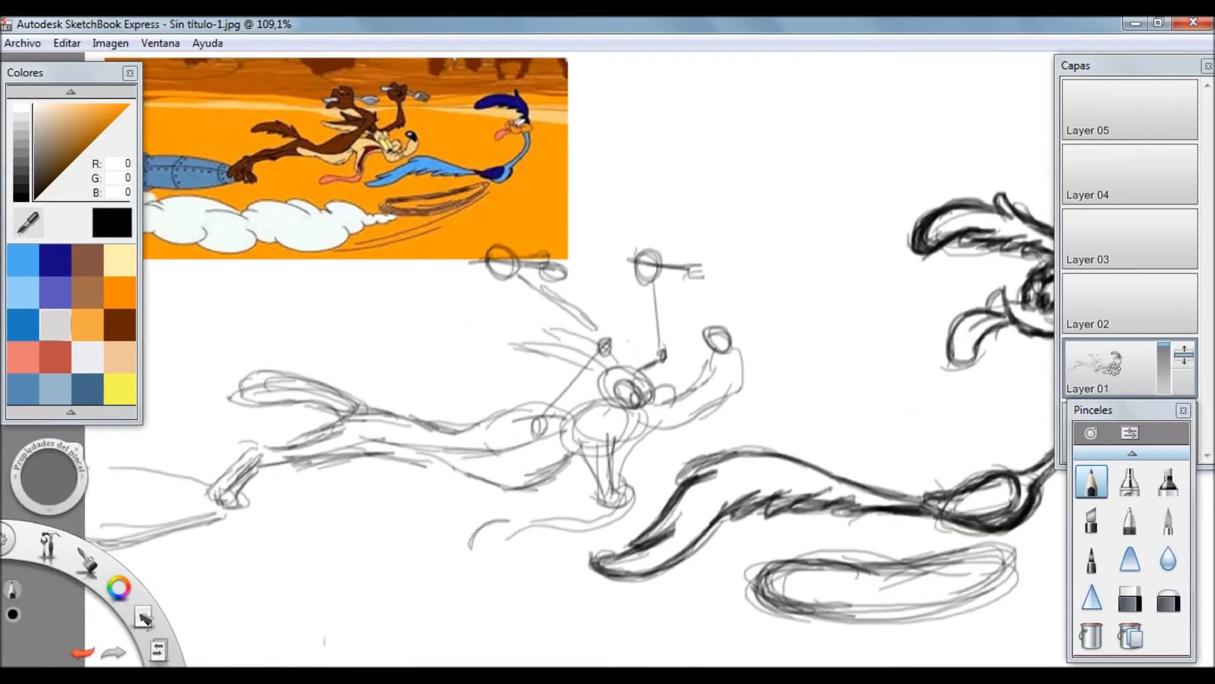
pyautogui.moveTo(706, 345)
pyautogui.mouseDown()
pyautogui.moveTo(735, 389)
pyautogui.moveTo(696, 415)
pyautogui.mouseUp()
pyautogui.moveTo(714, 352)
pyautogui.mouseDown()
pyautogui.moveTo(703, 389)
pyautogui.moveTo(657, 438)
pyautogui.moveTo(591, 433)
pyautogui.mouseUp()
pyautogui.hotkey('ctrl', 'z')
pyautogui.hotkey('ctrl', 'z')
pyautogui.moveTo(643, 410)
pyautogui.mouseDown()
pyautogui.moveTo(595, 424)
pyautogui.moveTo(609, 481)
pyautogui.mouseUp()
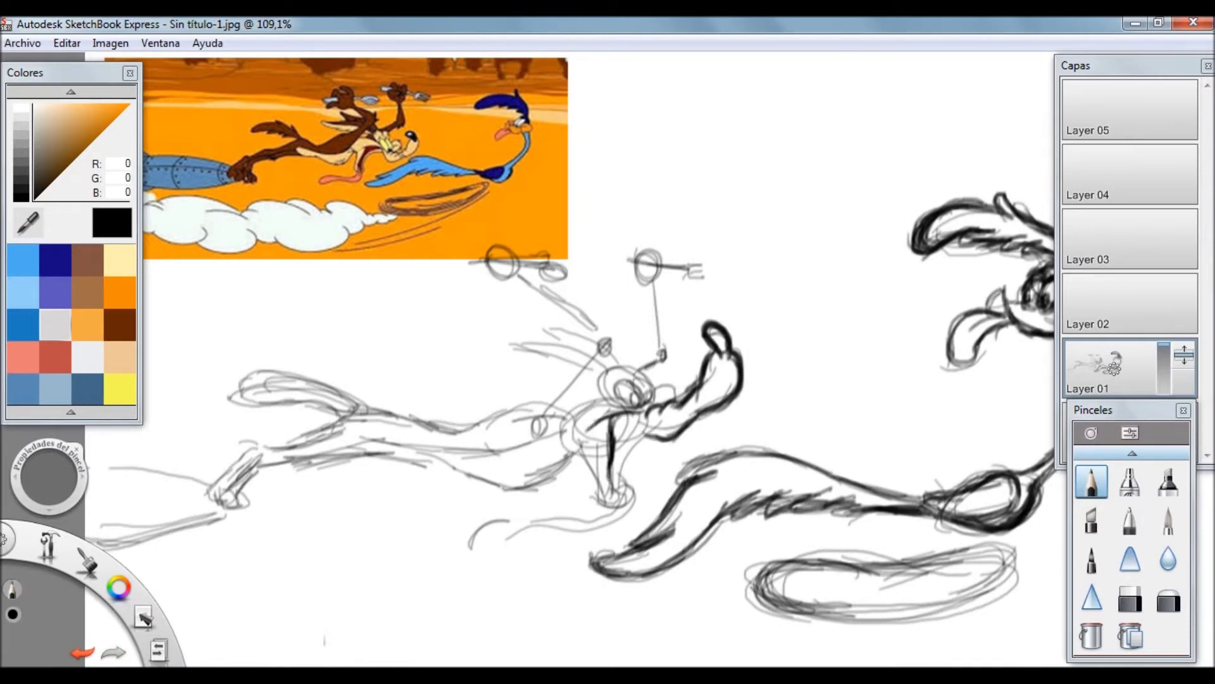
# - Darken the coyote's lower jaw and the full outline of the long trailing tongue
pyautogui.moveTo(675, 413)
pyautogui.mouseDown()
pyautogui.moveTo(626, 436)
pyautogui.moveTo(619, 482)
pyautogui.mouseUp()
pyautogui.moveTo(655, 436)
pyautogui.mouseDown()
pyautogui.moveTo(627, 484)
pyautogui.moveTo(560, 538)
pyautogui.moveTo(459, 569)
pyautogui.moveTo(582, 538)
pyautogui.moveTo(469, 544)
pyautogui.mouseUp()
pyautogui.moveTo(627, 487)
pyautogui.mouseDown()
pyautogui.moveTo(459, 551)
pyautogui.moveTo(601, 549)
pyautogui.mouseUp()
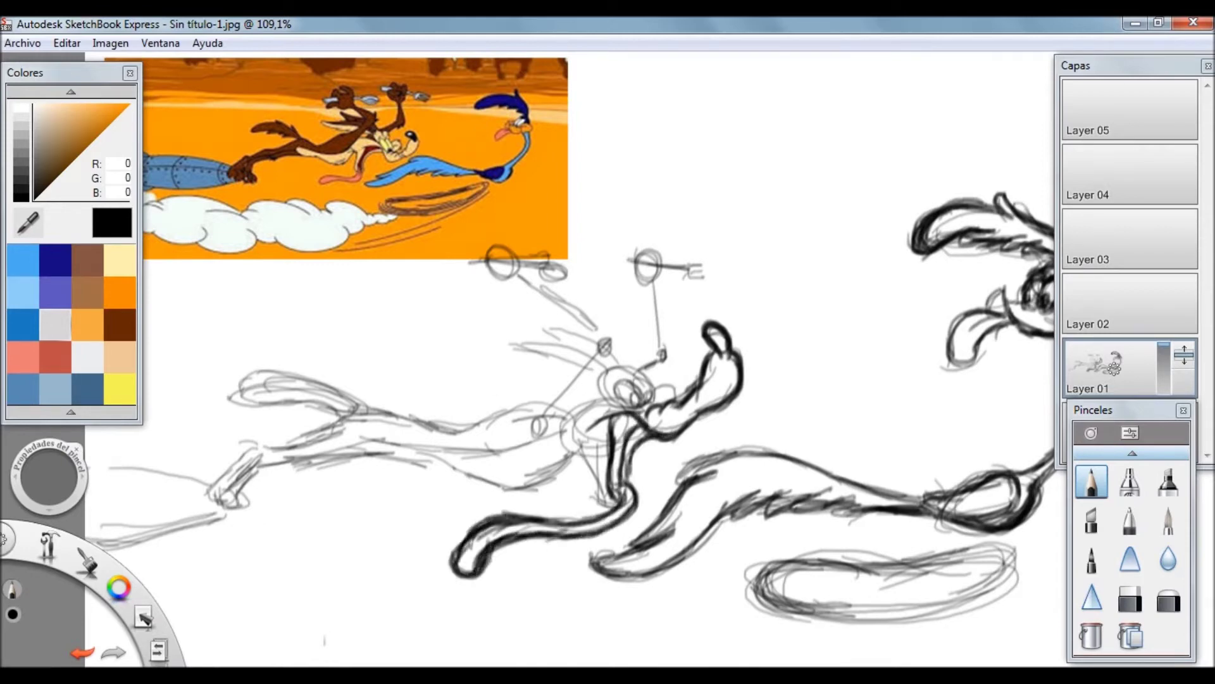
# - Darken the coyote's cheek, eyes, brow and swept-back ears, down to the throat
pyautogui.moveTo(636, 404)
pyautogui.mouseDown()
pyautogui.moveTo(567, 421)
pyautogui.moveTo(566, 446)
pyautogui.mouseUp()
pyautogui.moveTo(670, 392)
pyautogui.mouseDown()
pyautogui.moveTo(655, 403)
pyautogui.moveTo(652, 378)
pyautogui.moveTo(621, 358)
pyautogui.mouseUp()
pyautogui.moveTo(618, 359); pyautogui.dragTo(598, 396)
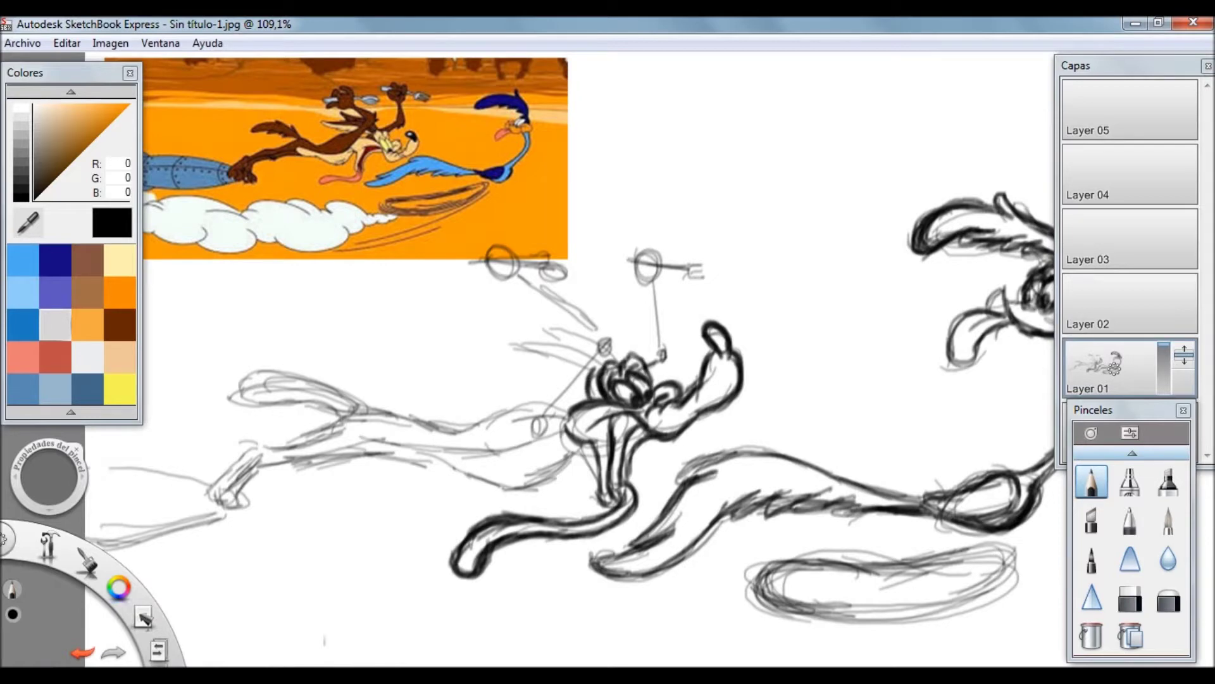
pyautogui.moveTo(605, 355)
pyautogui.mouseDown()
pyautogui.moveTo(510, 342)
pyautogui.moveTo(589, 377)
pyautogui.moveTo(493, 337)
pyautogui.moveTo(569, 358)
pyautogui.mouseUp()
pyautogui.moveTo(529, 322); pyautogui.dragTo(606, 348)
pyautogui.moveTo(577, 396); pyautogui.dragTo(538, 446)
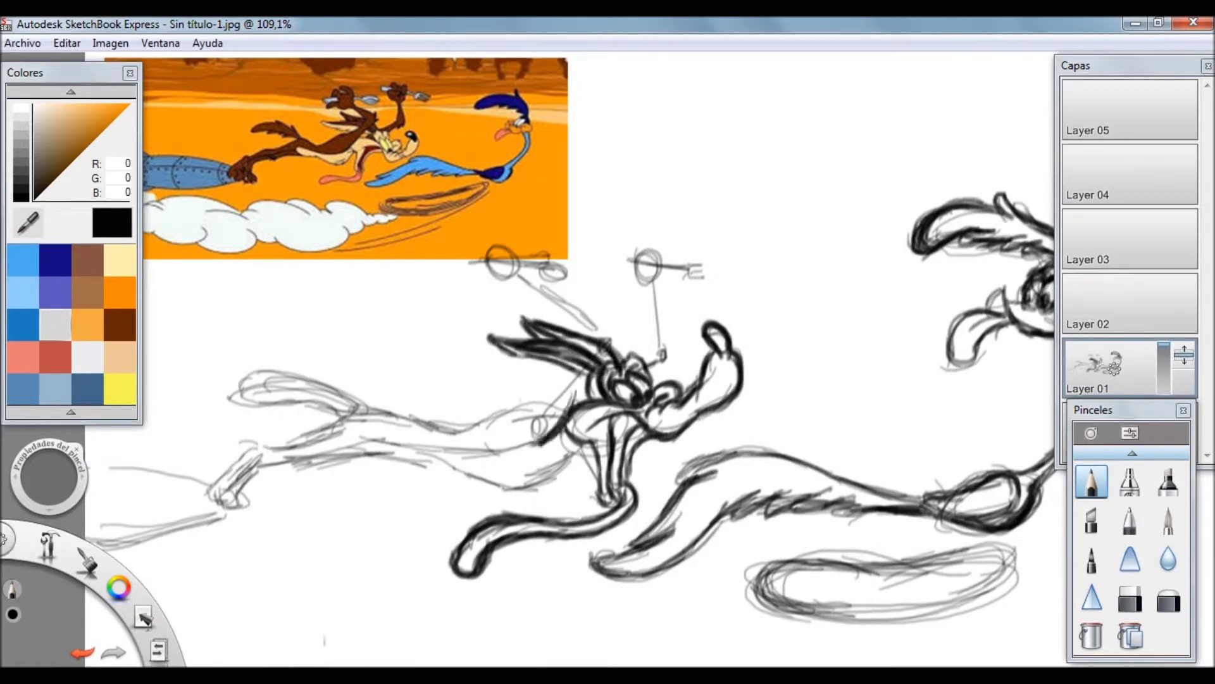
# - Darken the coyote's neck, back and belly outlines with short furry pencil strokes
pyautogui.moveTo(576, 367); pyautogui.dragTo(537, 405)
pyautogui.moveTo(619, 332)
pyautogui.mouseDown()
pyautogui.moveTo(569, 405)
pyautogui.moveTo(443, 433)
pyautogui.mouseUp()
pyautogui.moveTo(551, 389); pyautogui.dragTo(417, 437)
pyautogui.moveTo(443, 430); pyautogui.dragTo(353, 408)
pyautogui.moveTo(579, 443)
pyautogui.mouseDown()
pyautogui.moveTo(459, 494)
pyautogui.moveTo(392, 453)
pyautogui.mouseUp()
pyautogui.moveTo(538, 437); pyautogui.dragTo(399, 443)
pyautogui.moveTo(484, 437); pyautogui.dragTo(357, 450)
# - Outline the coyote's two raised arms and draw the fingers of the front fist
pyautogui.moveTo(659, 285); pyautogui.dragTo(655, 358)
pyautogui.moveTo(669, 316); pyautogui.dragTo(675, 358)
pyautogui.moveTo(661, 285); pyautogui.dragTo(659, 313)
pyautogui.moveTo(538, 281)
pyautogui.mouseDown()
pyautogui.moveTo(614, 342)
pyautogui.moveTo(589, 334)
pyautogui.mouseUp()
pyautogui.moveTo(633, 269); pyautogui.dragTo(664, 288)
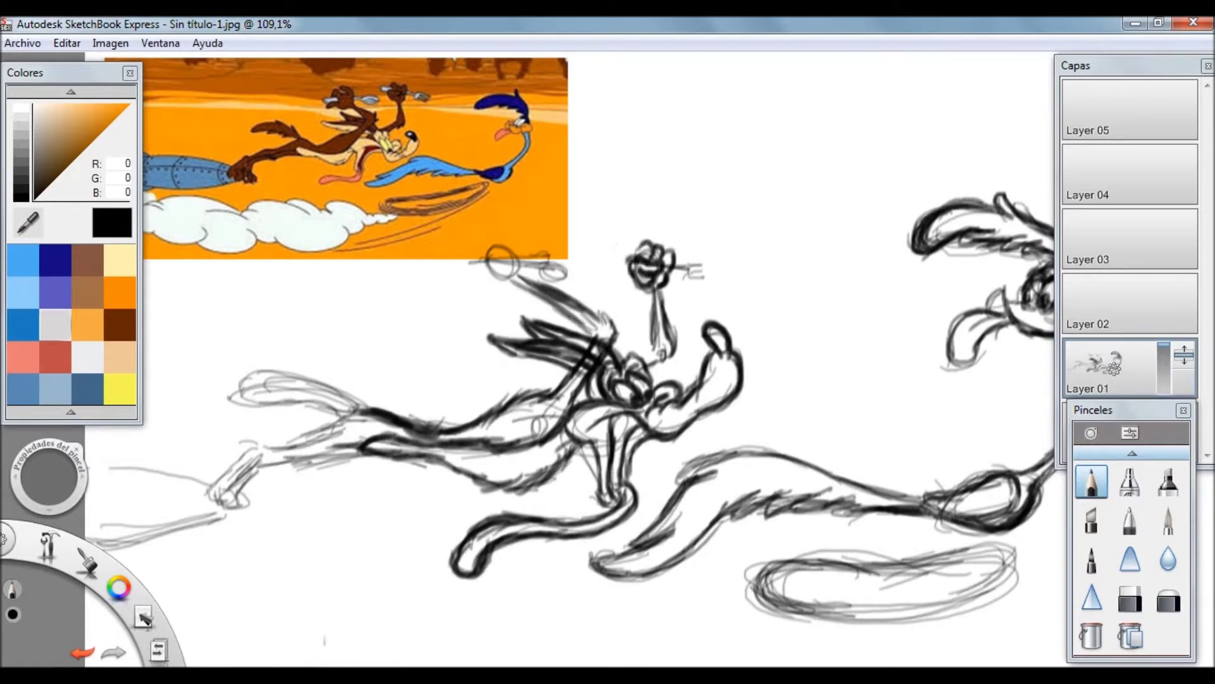
# - Darken the coyote's bushy tail with jagged fur strokes
pyautogui.scroll(-1, 339, 316)
pyautogui.moveTo(237, 386); pyautogui.dragTo(317, 370)
pyautogui.moveTo(333, 383); pyautogui.dragTo(351, 402)
pyautogui.moveTo(298, 364); pyautogui.dragTo(329, 387)
pyautogui.moveTo(272, 359); pyautogui.dragTo(331, 389)
pyautogui.moveTo(231, 389)
pyautogui.mouseDown()
pyautogui.moveTo(285, 379)
pyautogui.moveTo(348, 408)
pyautogui.mouseUp()
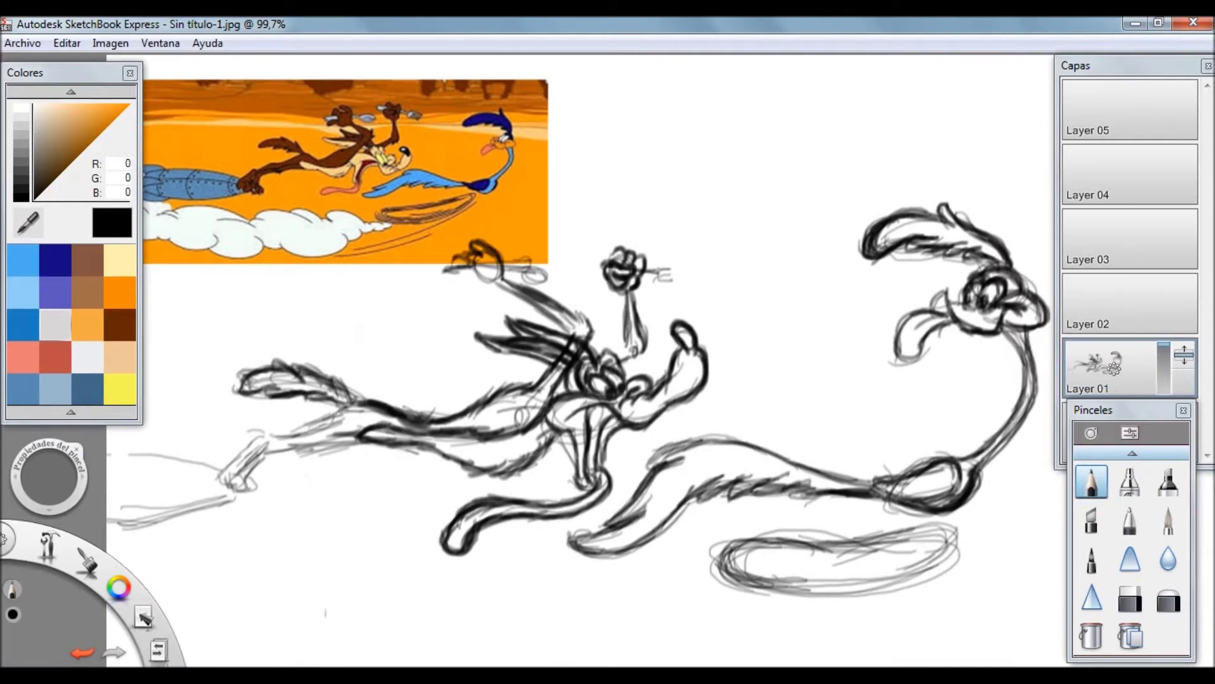
# - Draw the fingers of the coyote's rear hand and darken the utensils in both hands
pyautogui.moveTo(476, 282); pyautogui.dragTo(503, 292)
pyautogui.moveTo(453, 279); pyautogui.dragTo(481, 296)
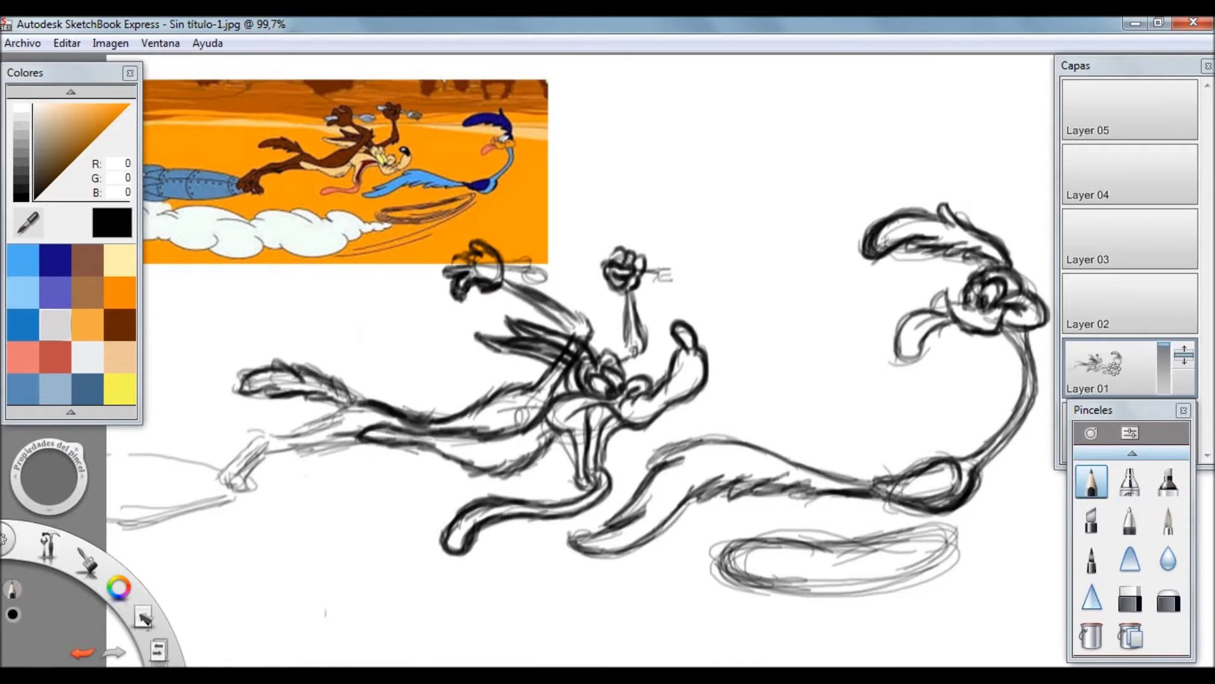
pyautogui.moveTo(460, 248); pyautogui.dragTo(482, 236)
pyautogui.moveTo(465, 241); pyautogui.dragTo(548, 265)
pyautogui.moveTo(640, 272); pyautogui.dragTo(664, 274)
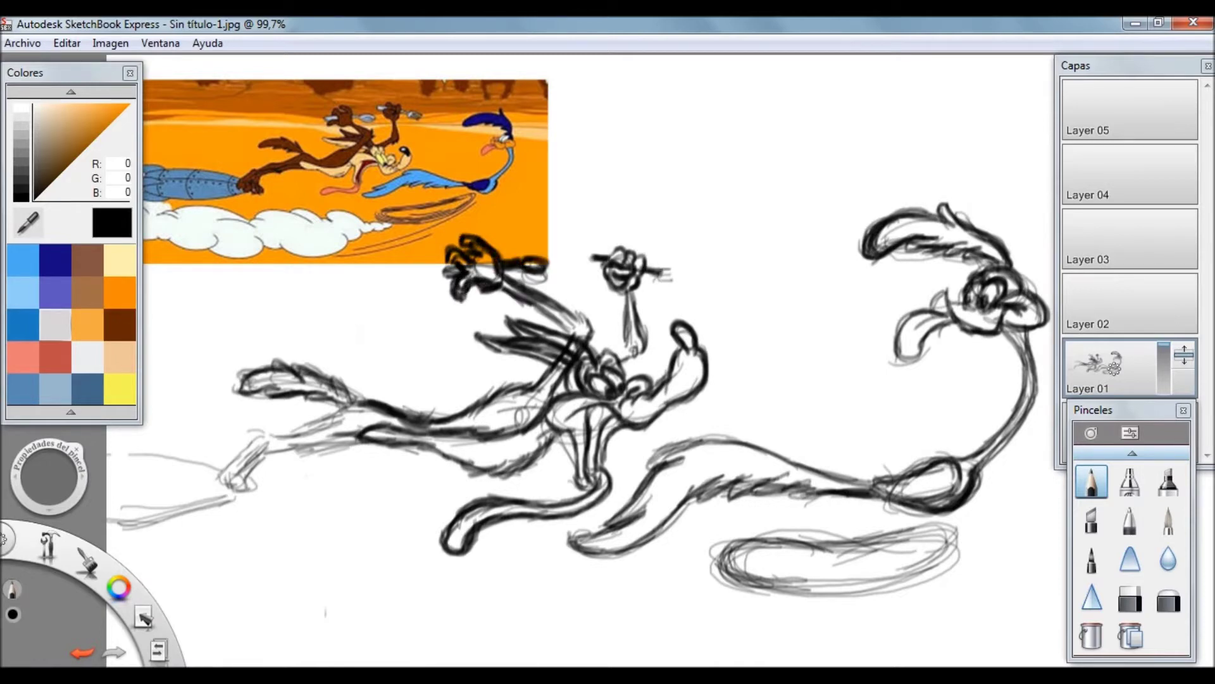
# - Darken the coyote's hind legs and feet, and strengthen the rocket lines behind them
pyautogui.moveTo(256, 434)
pyautogui.mouseDown()
pyautogui.moveTo(225, 471)
pyautogui.moveTo(259, 484)
pyautogui.mouseUp()
pyautogui.moveTo(356, 428); pyautogui.dragTo(255, 451)
pyautogui.moveTo(369, 428)
pyautogui.mouseDown()
pyautogui.moveTo(298, 447)
pyautogui.moveTo(308, 448)
pyautogui.mouseUp()
pyautogui.moveTo(329, 444)
pyautogui.mouseDown()
pyautogui.moveTo(281, 456)
pyautogui.moveTo(276, 490)
pyautogui.moveTo(146, 444)
pyautogui.mouseUp()
pyautogui.moveTo(225, 471); pyautogui.dragTo(123, 443)
pyautogui.moveTo(240, 494); pyautogui.dragTo(125, 525)
# - Lasso the whole coyote sketch with its rocket lines and enlarge it to match the Road Runner
pyautogui.scroll(-4, 317, 323)
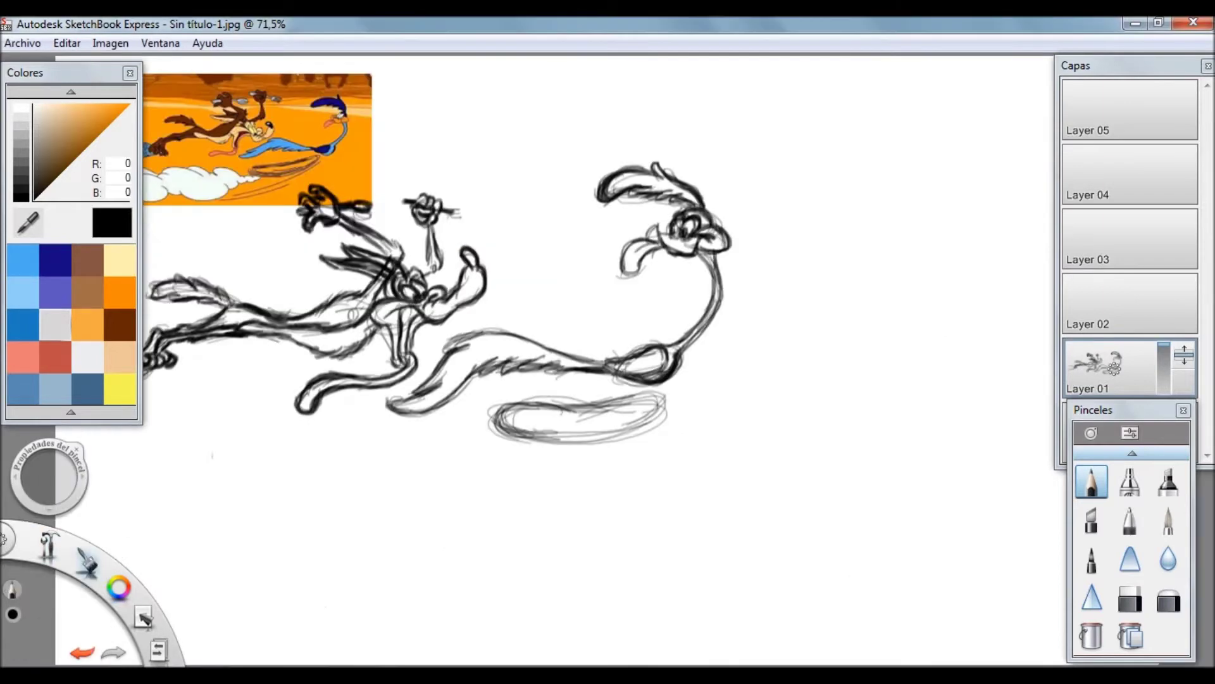
pyautogui.moveTo(217, 490)
pyautogui.mouseDown()
pyautogui.moveTo(738, 485)
pyautogui.moveTo(208, 507)
pyautogui.mouseUp()
pyautogui.moveTo(271, 566); pyautogui.dragTo(461, 597)
pyautogui.click(495, 512)
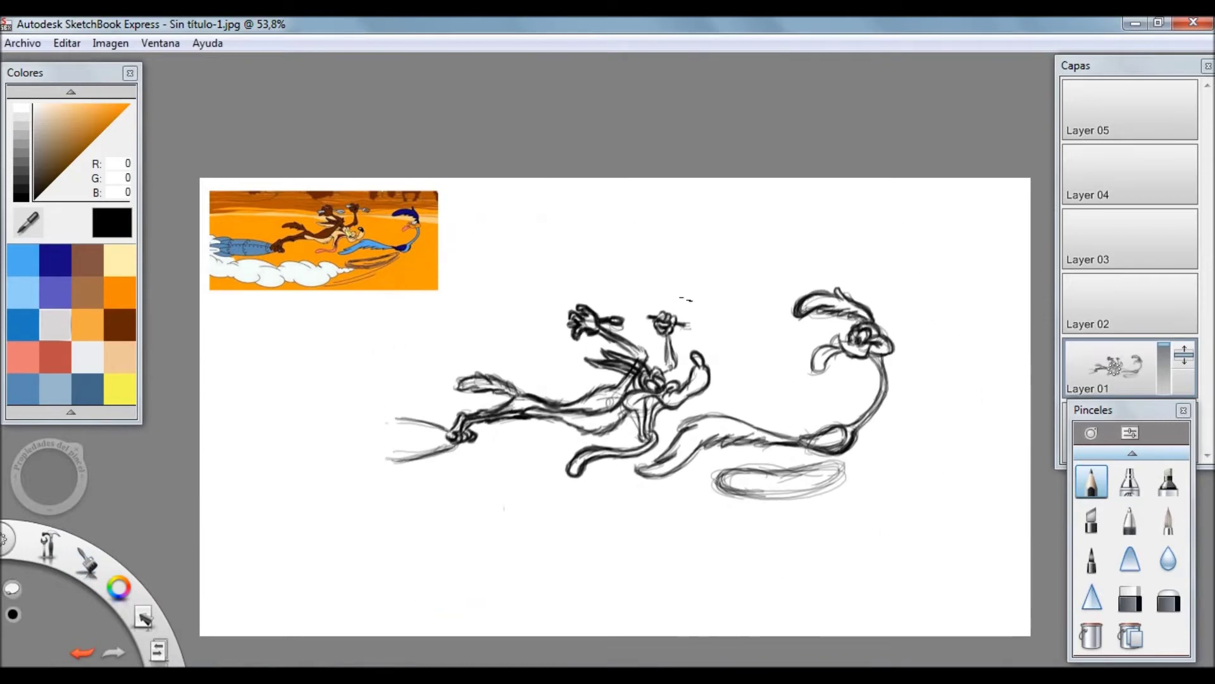
pyautogui.moveTo(652, 455); pyautogui.dragTo(680, 298)
pyautogui.moveTo(447, 437)
pyautogui.mouseDown()
pyautogui.moveTo(460, 437)
pyautogui.moveTo(402, 420)
pyautogui.moveTo(386, 443)
pyautogui.moveTo(420, 399)
pyautogui.mouseUp()
pyautogui.click(421, 399)
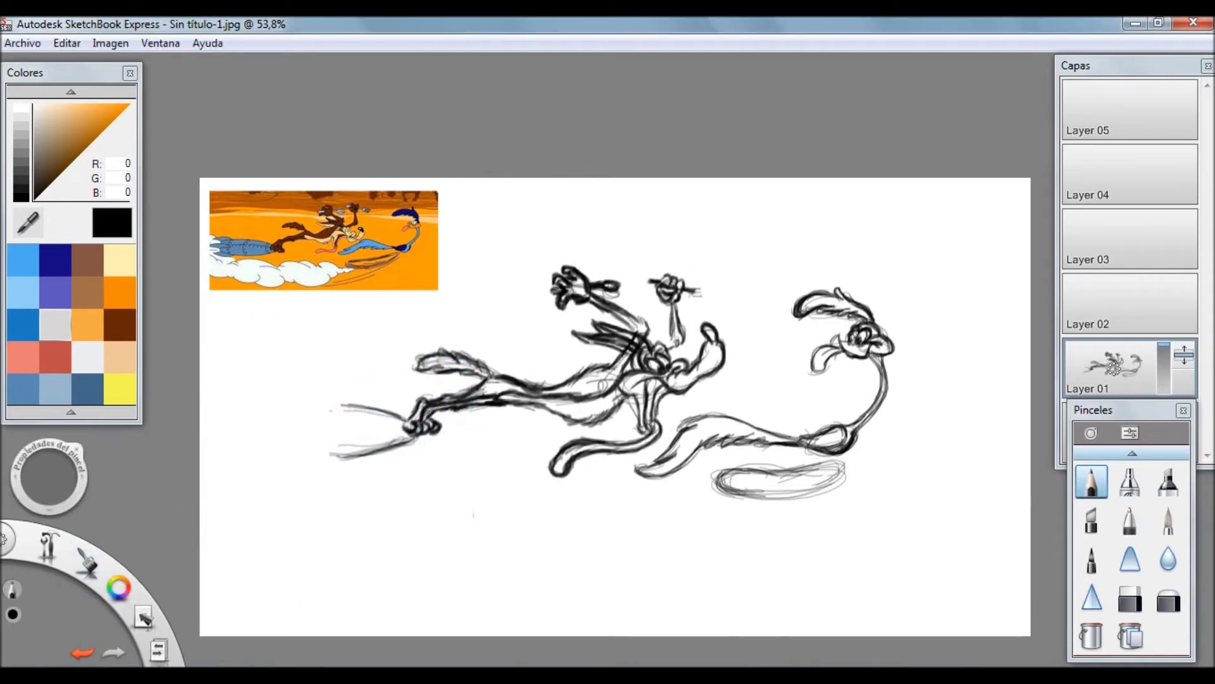
# - Erase the rough lines of the coyote's lower jaw and redraw them with the pencil
pyautogui.moveTo(1164, 346)
pyautogui.mouseDown()
pyautogui.moveTo(1163, 374)
pyautogui.moveTo(1163, 350)
pyautogui.mouseUp()
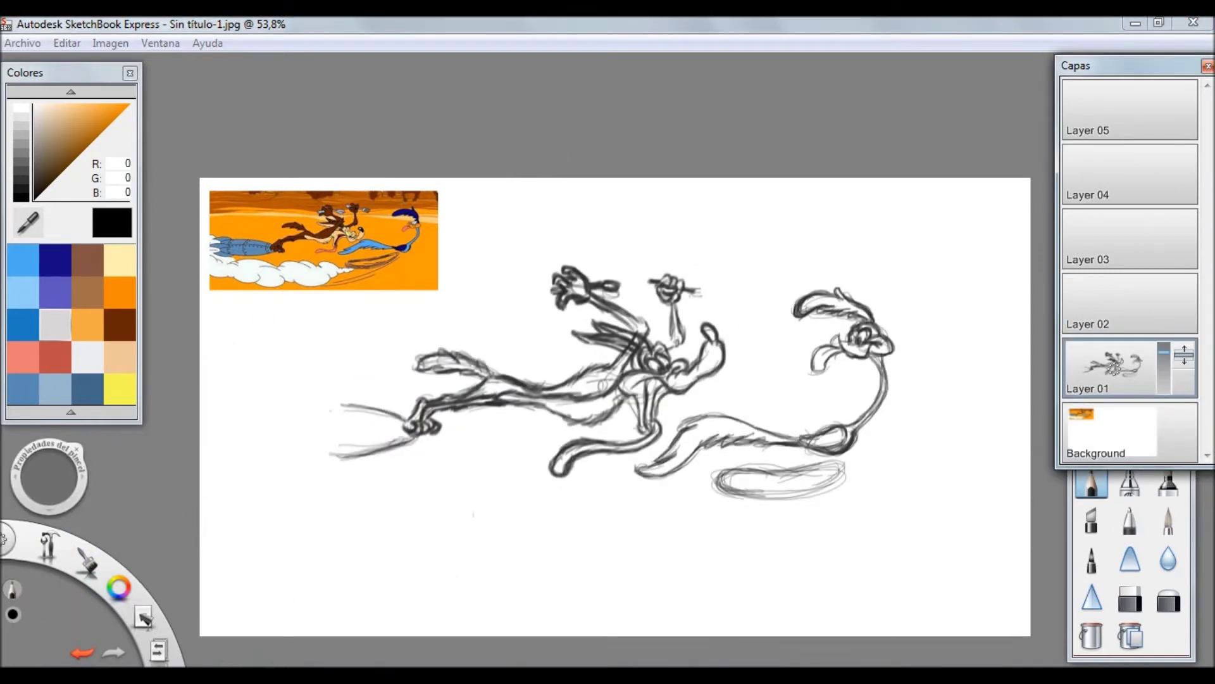
pyautogui.press('e')
pyautogui.scroll(2, 635, 403)
pyautogui.moveTo(646, 380)
pyautogui.mouseDown()
pyautogui.moveTo(658, 443)
pyautogui.moveTo(633, 465)
pyautogui.mouseUp()
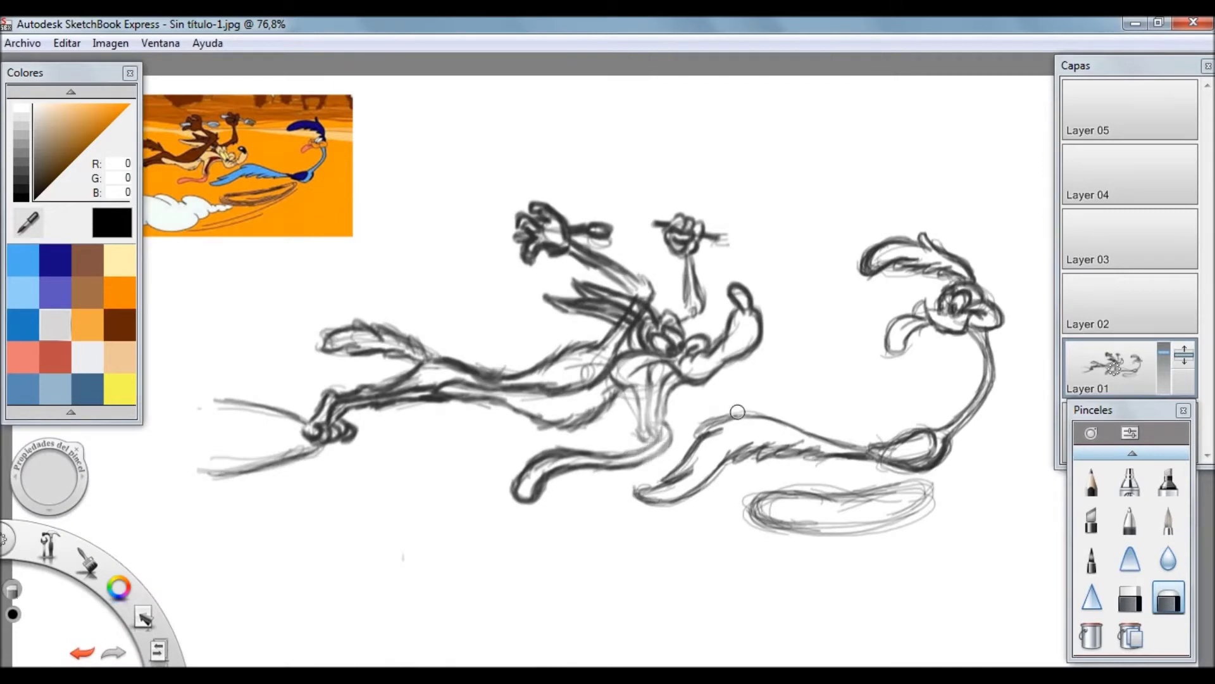
pyautogui.click(1091, 482)
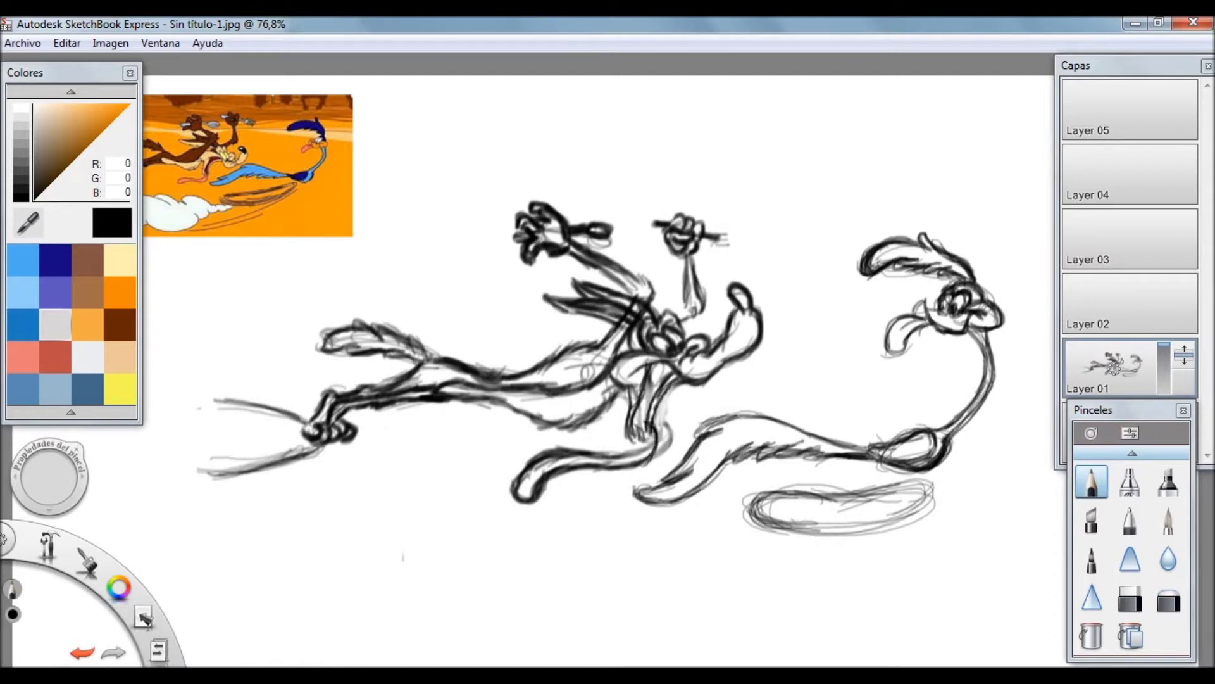
# - Sketch the rocket behind the coyote's feet with a rounded body, cross bands and rear fins
pyautogui.scroll(-2, 407, 312)
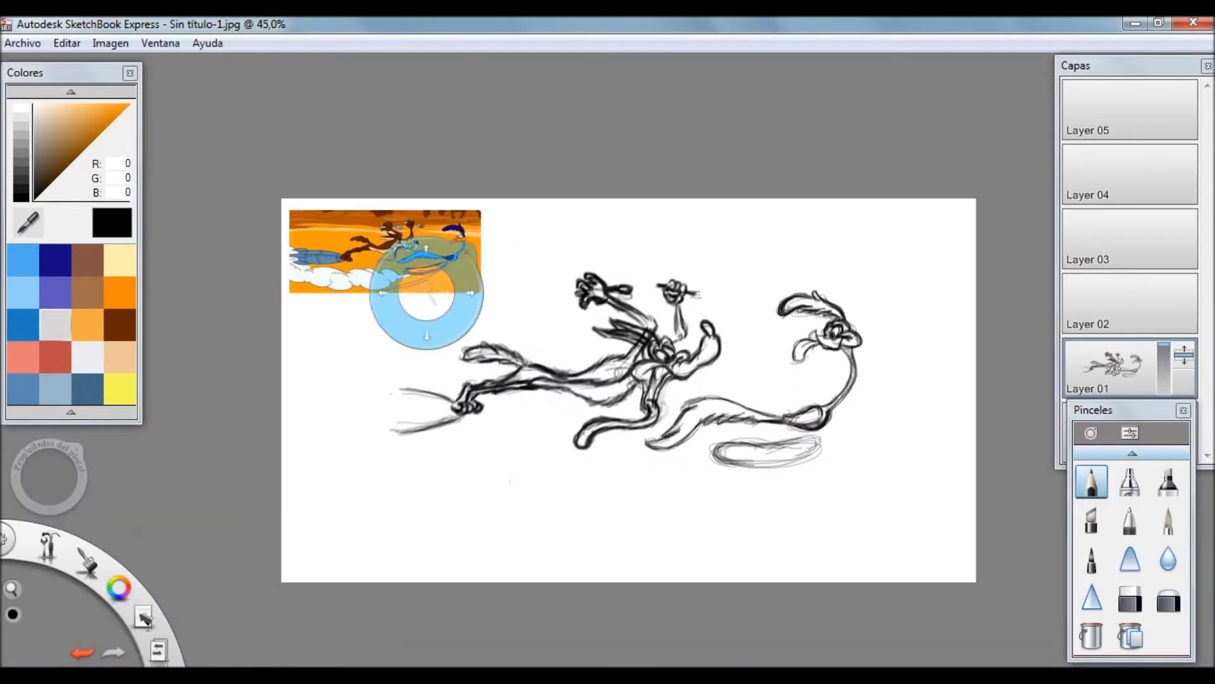
pyautogui.scroll(1, 449, 353)
pyautogui.moveTo(405, 358); pyautogui.dragTo(266, 349)
pyautogui.moveTo(380, 402)
pyautogui.mouseDown()
pyautogui.moveTo(234, 363)
pyautogui.moveTo(354, 408)
pyautogui.mouseUp()
pyautogui.moveTo(232, 380)
pyautogui.mouseDown()
pyautogui.moveTo(349, 345)
pyautogui.moveTo(322, 408)
pyautogui.mouseUp()
pyautogui.moveTo(310, 350); pyautogui.dragTo(307, 405)
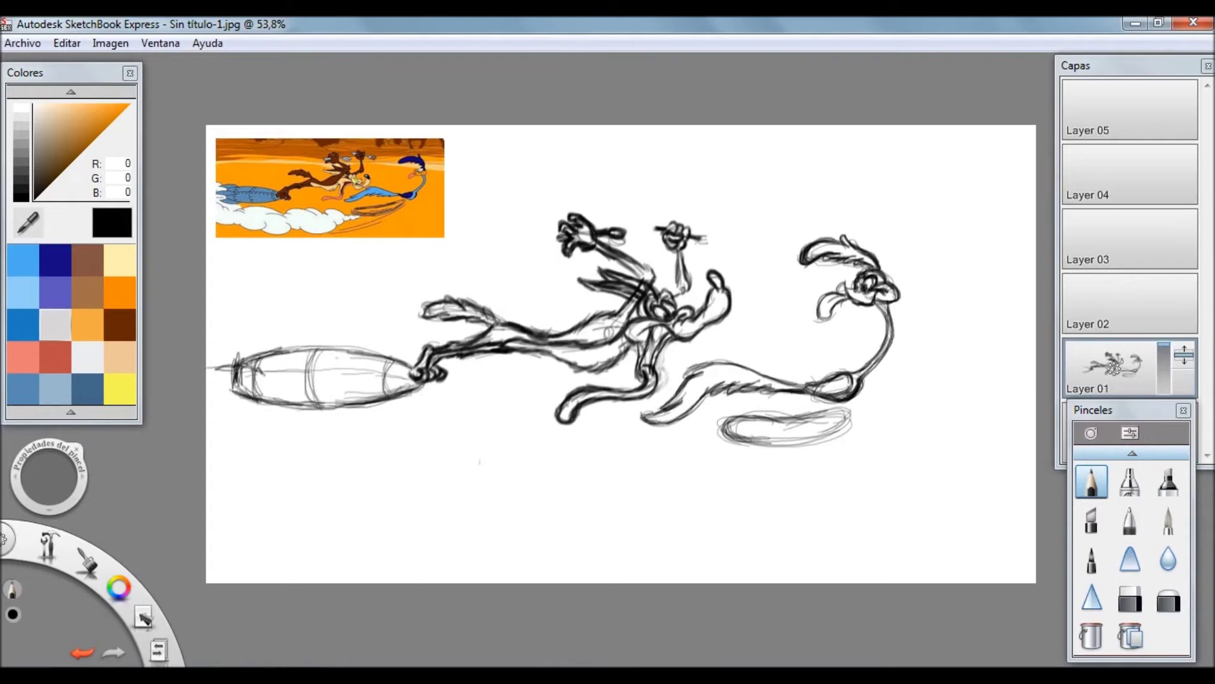
pyautogui.moveTo(256, 410); pyautogui.dragTo(209, 403)
pyautogui.moveTo(247, 388); pyautogui.dragTo(206, 398)
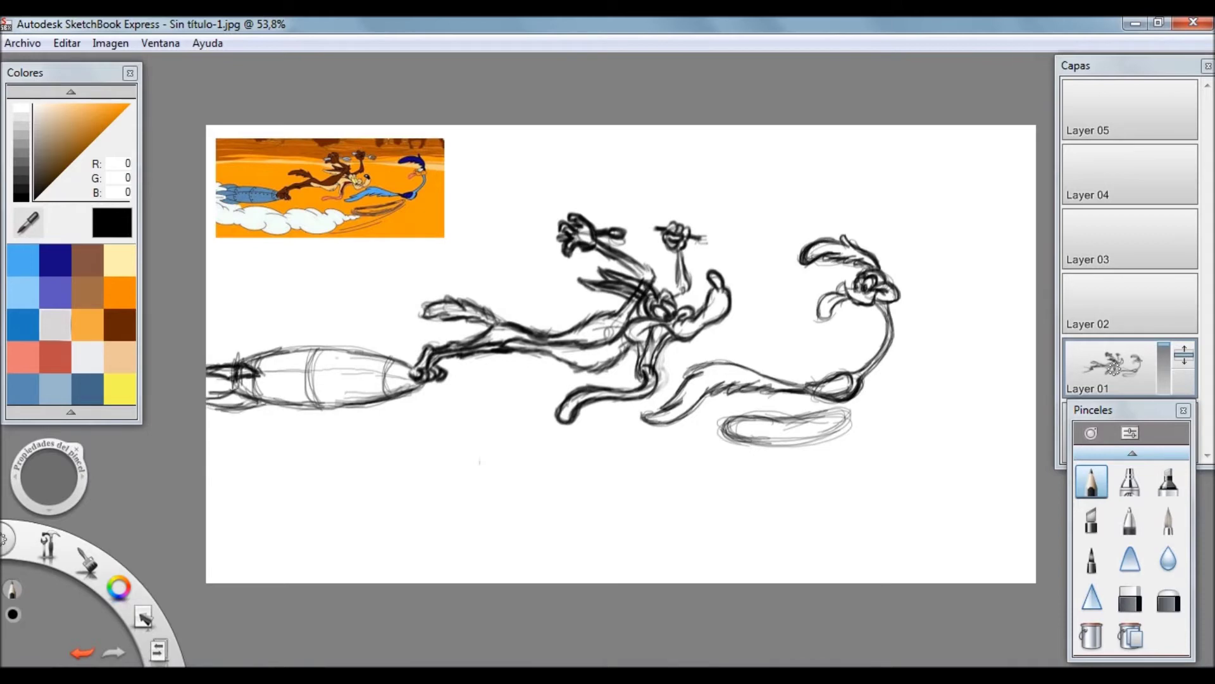
# - Draw motion lines beneath the Road Runner and billowing smoke clouds trailing back around the rocket
pyautogui.moveTo(845, 411)
pyautogui.mouseDown()
pyautogui.moveTo(760, 448)
pyautogui.moveTo(731, 425)
pyautogui.moveTo(823, 448)
pyautogui.moveTo(845, 405)
pyautogui.moveTo(633, 484)
pyautogui.mouseUp()
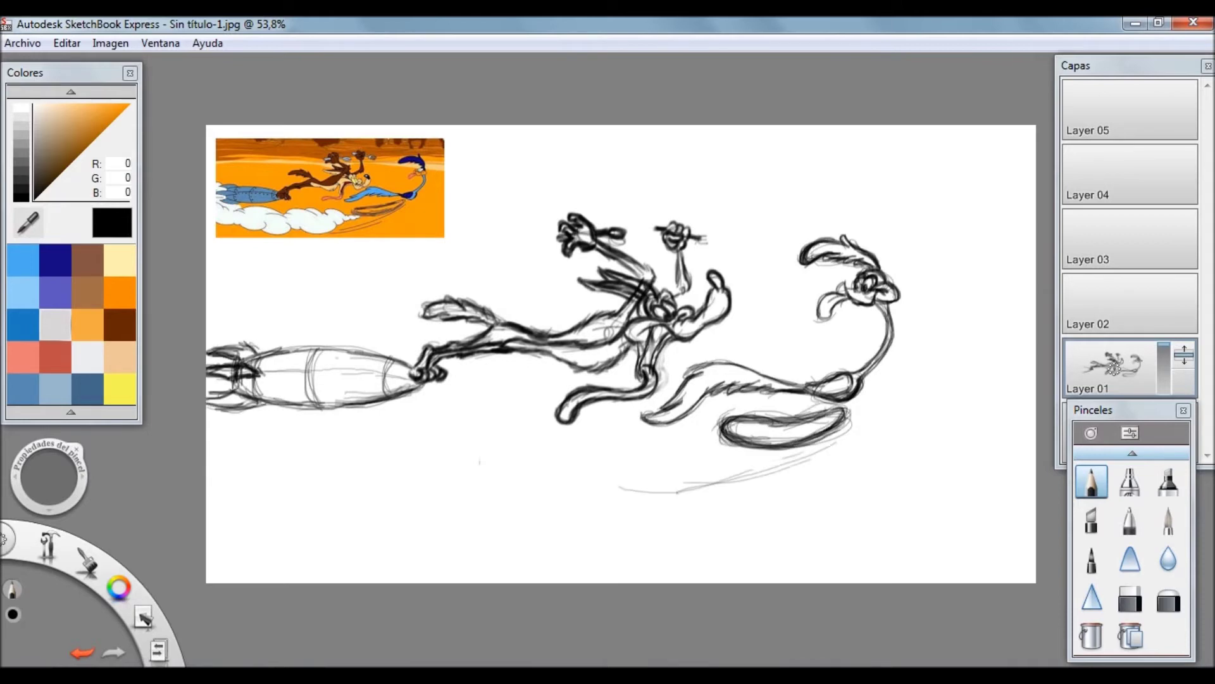
pyautogui.moveTo(728, 446)
pyautogui.mouseDown()
pyautogui.moveTo(617, 453)
pyautogui.moveTo(728, 456)
pyautogui.moveTo(512, 510)
pyautogui.mouseUp()
pyautogui.moveTo(620, 443); pyautogui.dragTo(405, 452)
pyautogui.moveTo(507, 535); pyautogui.dragTo(209, 487)
pyautogui.moveTo(386, 452); pyautogui.dragTo(209, 436)
pyautogui.moveTo(291, 412); pyautogui.dragTo(272, 449)
pyautogui.moveTo(260, 345); pyautogui.dragTo(209, 307)
pyautogui.moveTo(272, 487); pyautogui.dragTo(209, 500)
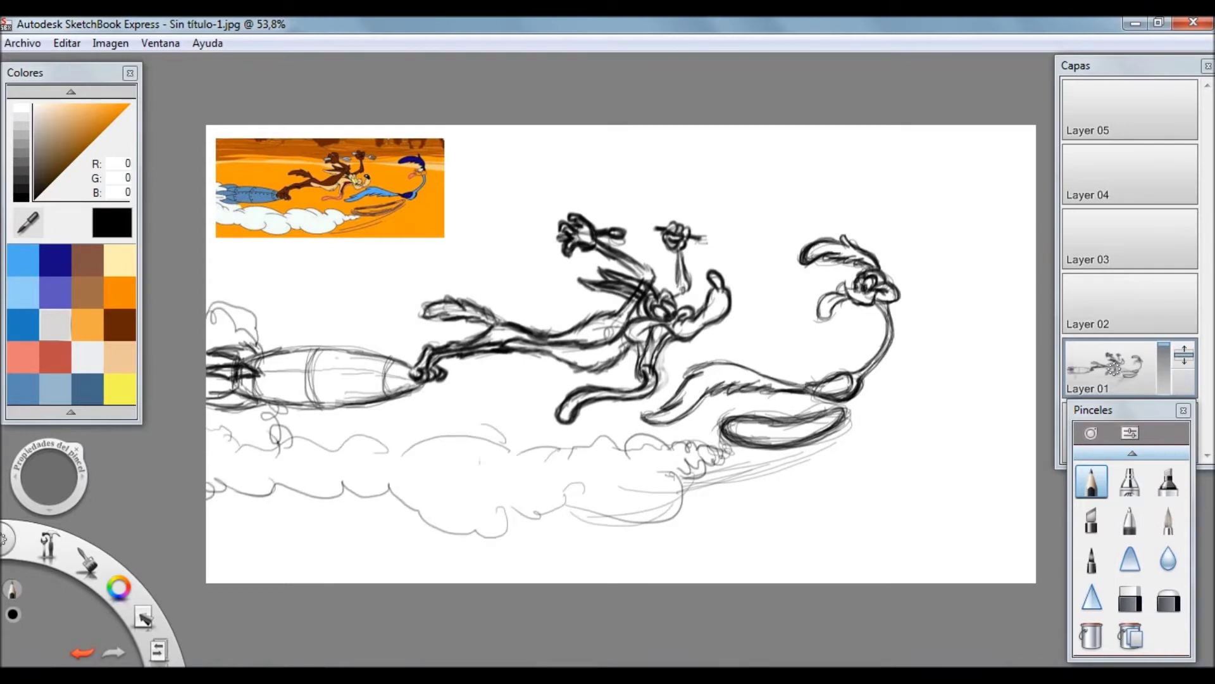
# - Lower the opacity of Layer 01, choose the paintbrush with light blue, and make Layer 02 active
pyautogui.moveTo(1163, 346); pyautogui.dragTo(1163, 363)
pyautogui.click(1168, 519)
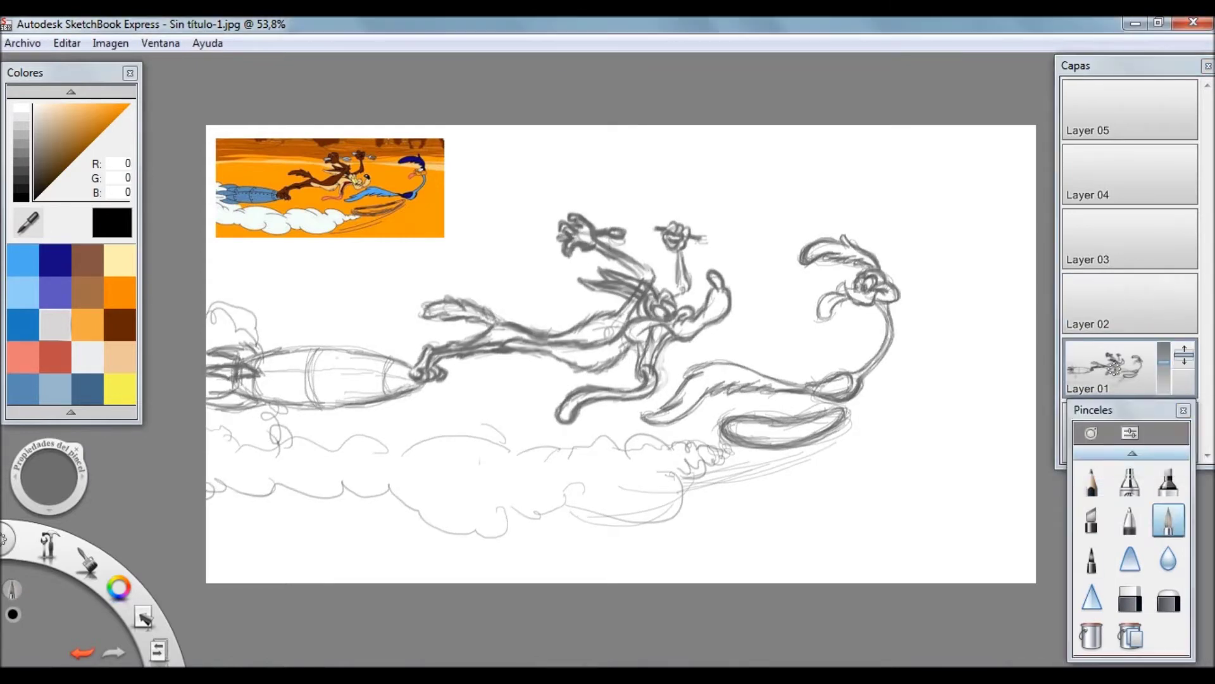
pyautogui.click(23, 260)
pyautogui.click(1114, 303)
# - Paint the Road Runner's neck light blue on Layer 02, from the head down to the chest
pyautogui.scroll(2, 607, 342)
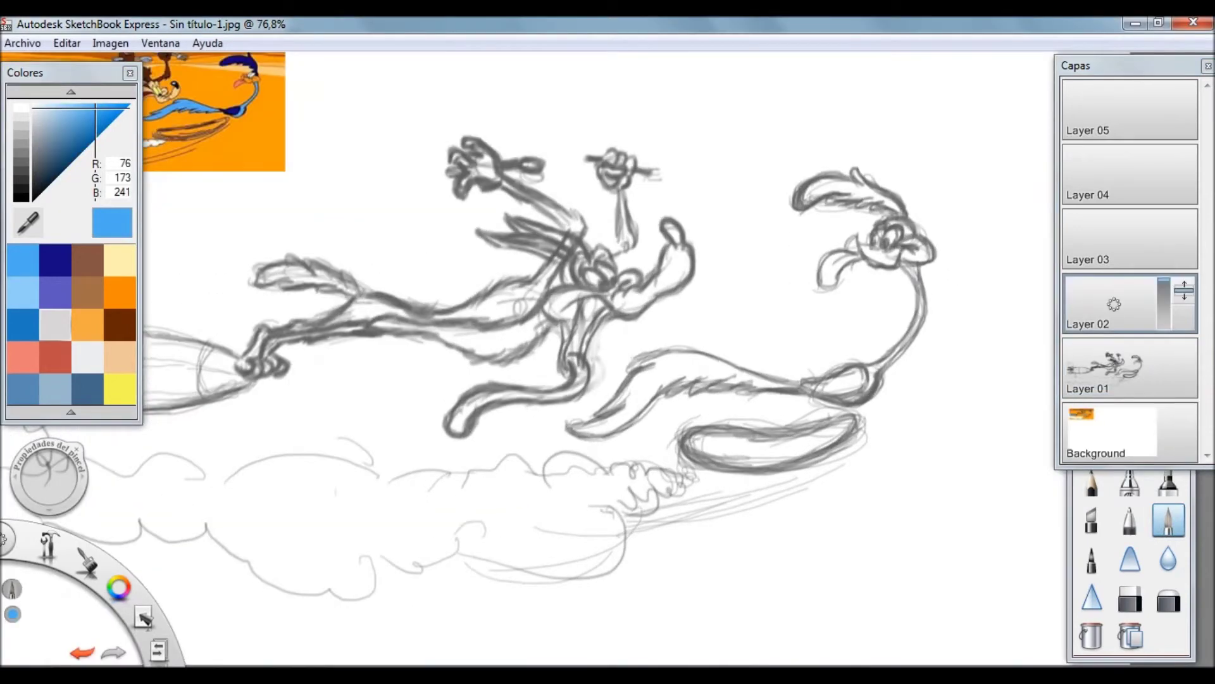
pyautogui.doubleClick(1168, 519)
pyautogui.click(1020, 633)
pyautogui.moveTo(911, 260)
pyautogui.mouseDown()
pyautogui.moveTo(919, 278)
pyautogui.moveTo(879, 360)
pyautogui.mouseUp()
# - Paint the upper edge, tip and jagged lower edge of the Road Runner's tail light blue
pyautogui.scroll(2, 919, 279)
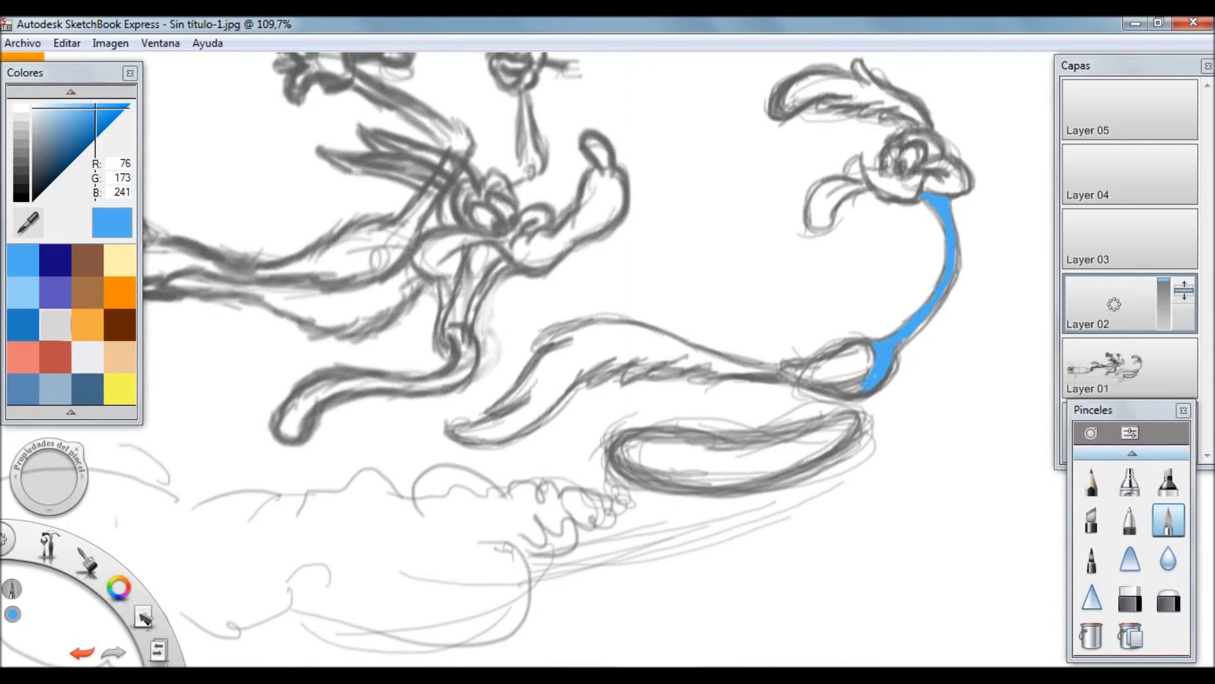
pyautogui.moveTo(776, 366); pyautogui.dragTo(573, 330)
pyautogui.press('e')
pyautogui.press('[')
pyautogui.press('[')
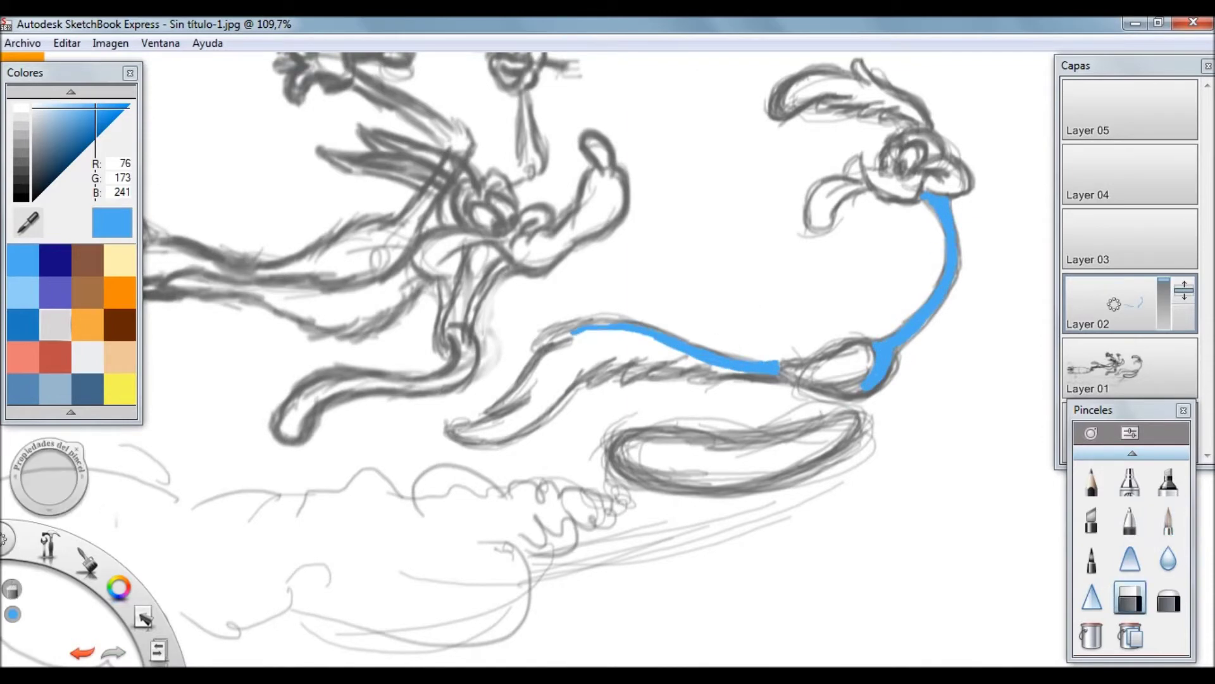
pyautogui.press('e')
pyautogui.moveTo(574, 320)
pyautogui.mouseDown()
pyautogui.moveTo(459, 436)
pyautogui.moveTo(557, 386)
pyautogui.mouseUp()
pyautogui.moveTo(532, 415)
pyautogui.mouseDown()
pyautogui.moveTo(614, 358)
pyautogui.moveTo(694, 358)
pyautogui.mouseUp()
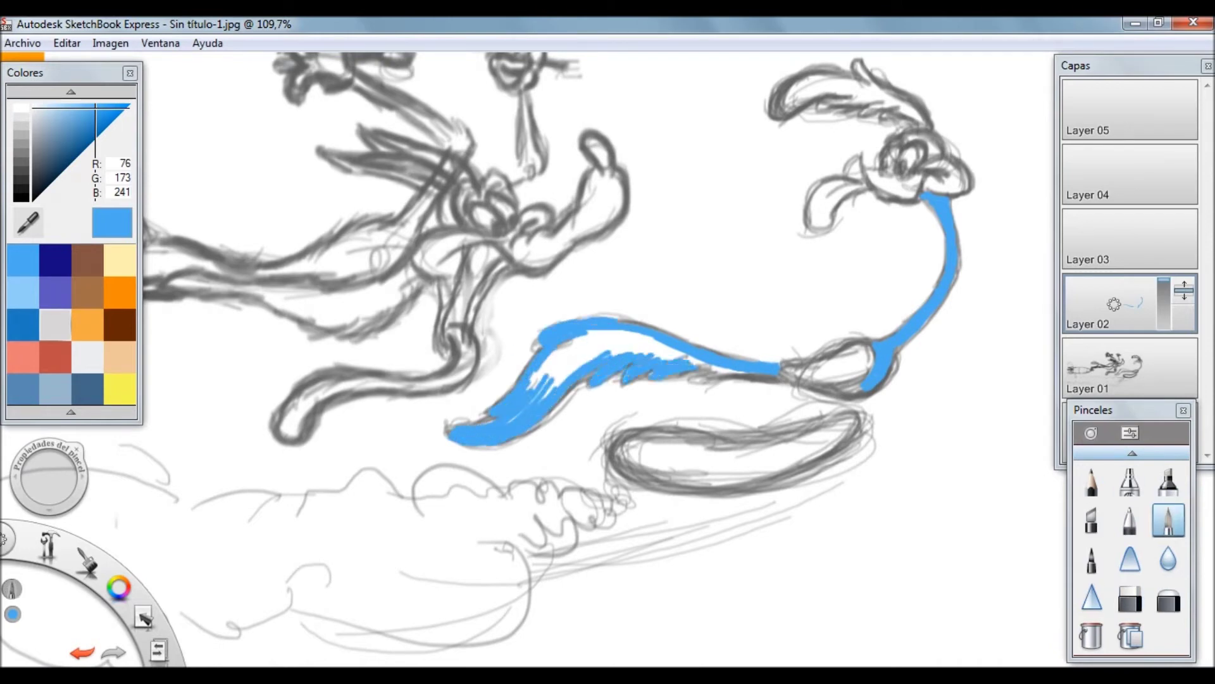
# - Fill the remaining white areas inside the Road Runner's tail with light blue
pyautogui.press('e')
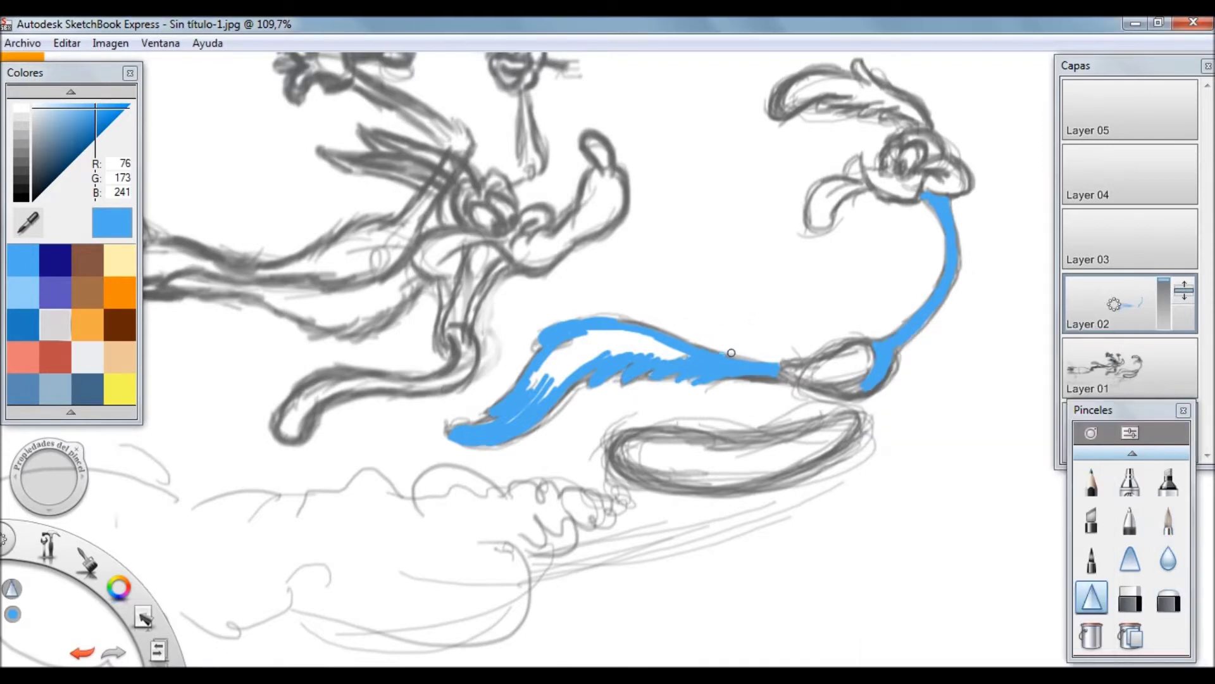
pyautogui.press('b')
pyautogui.moveTo(623, 355); pyautogui.dragTo(677, 342)
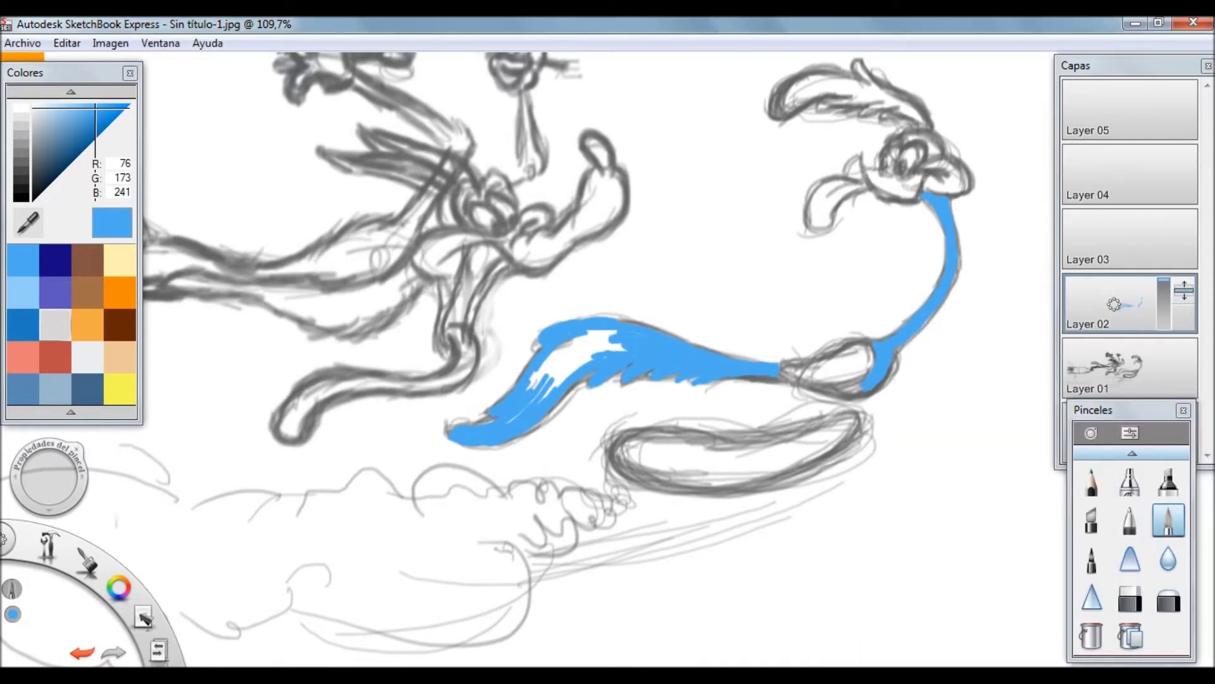
pyautogui.moveTo(538, 399)
pyautogui.mouseDown()
pyautogui.moveTo(586, 345)
pyautogui.moveTo(569, 348)
pyautogui.mouseUp()
pyautogui.moveTo(48, 476); pyautogui.dragTo(49, 468)
pyautogui.scroll(3, 889, 353)
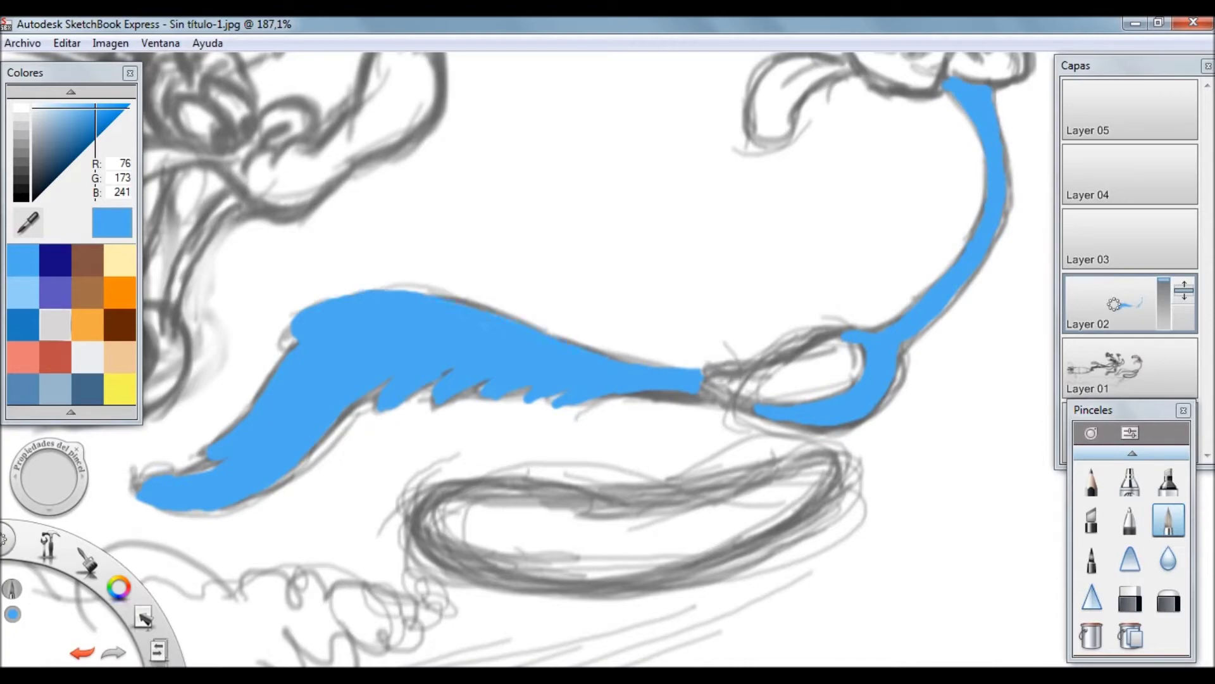
# - Paint the Road Runner's body and the outer edge of the chest dark blue on Layer 02
pyautogui.scroll(-10, 608, 354)
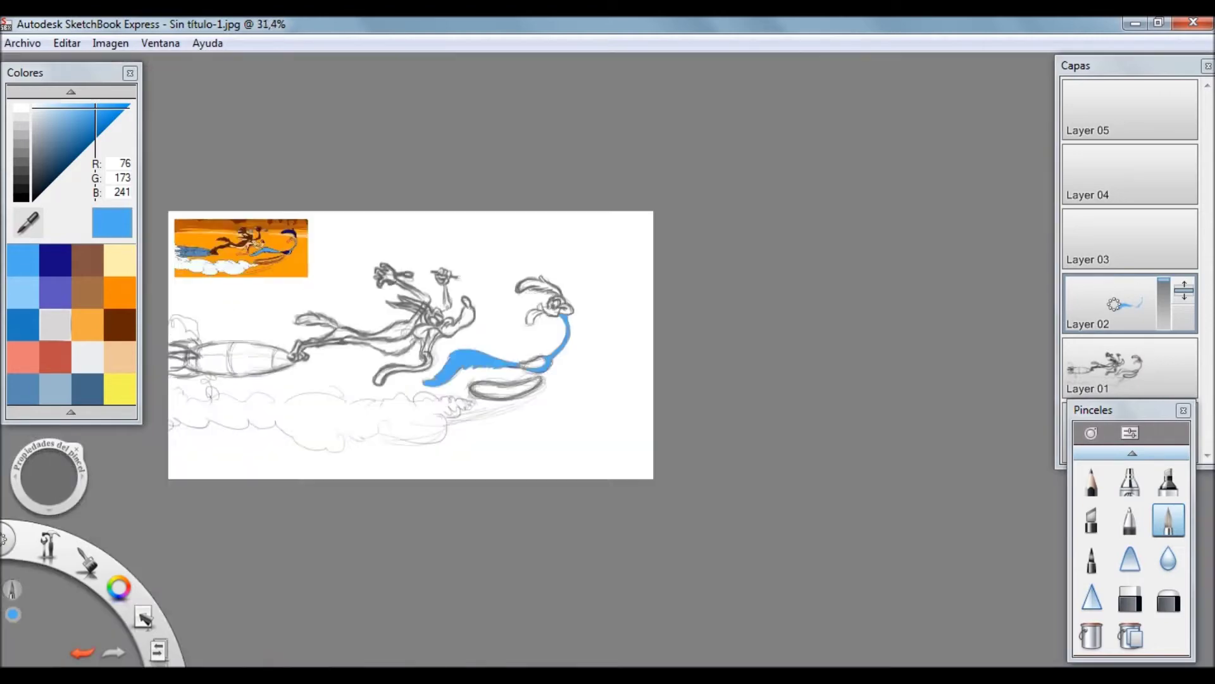
pyautogui.click(55, 259)
pyautogui.scroll(8, 701, 349)
pyautogui.click(702, 349)
pyautogui.moveTo(696, 329)
pyautogui.mouseDown()
pyautogui.moveTo(725, 360)
pyautogui.moveTo(671, 380)
pyautogui.moveTo(591, 356)
pyautogui.mouseUp()
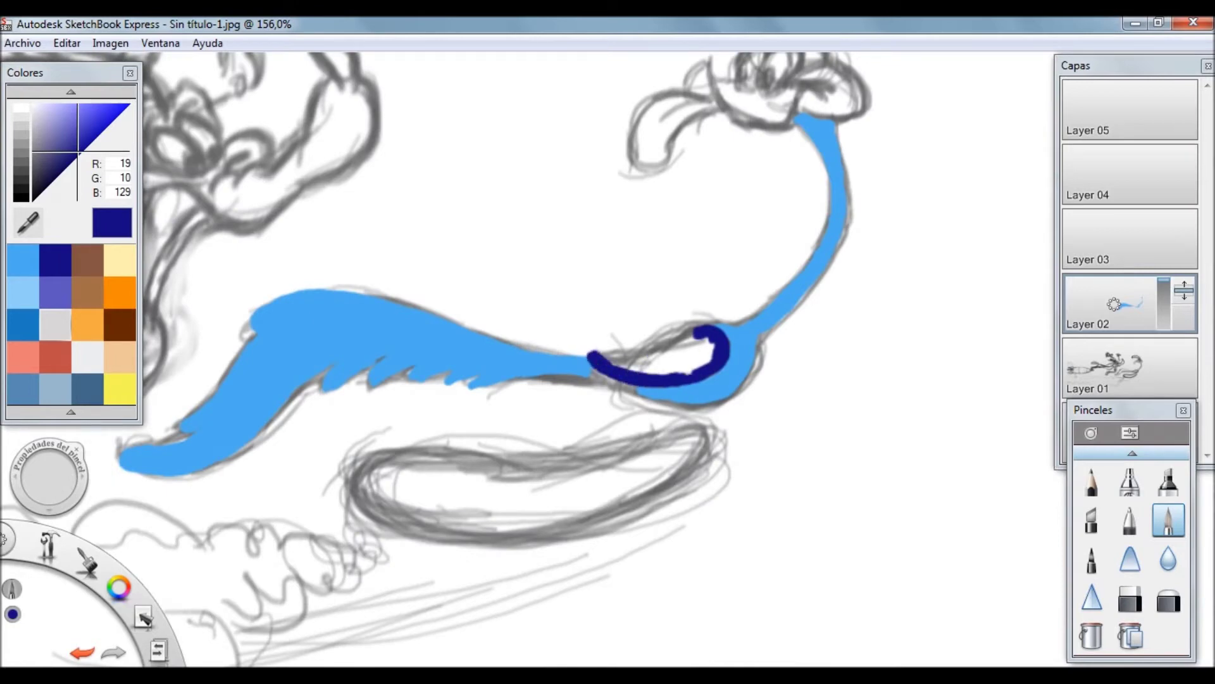
pyautogui.moveTo(709, 329)
pyautogui.mouseDown()
pyautogui.moveTo(608, 358)
pyautogui.moveTo(697, 354)
pyautogui.moveTo(652, 367)
pyautogui.mouseUp()
pyautogui.click(757, 348)
pyautogui.moveTo(758, 345); pyautogui.dragTo(728, 402)
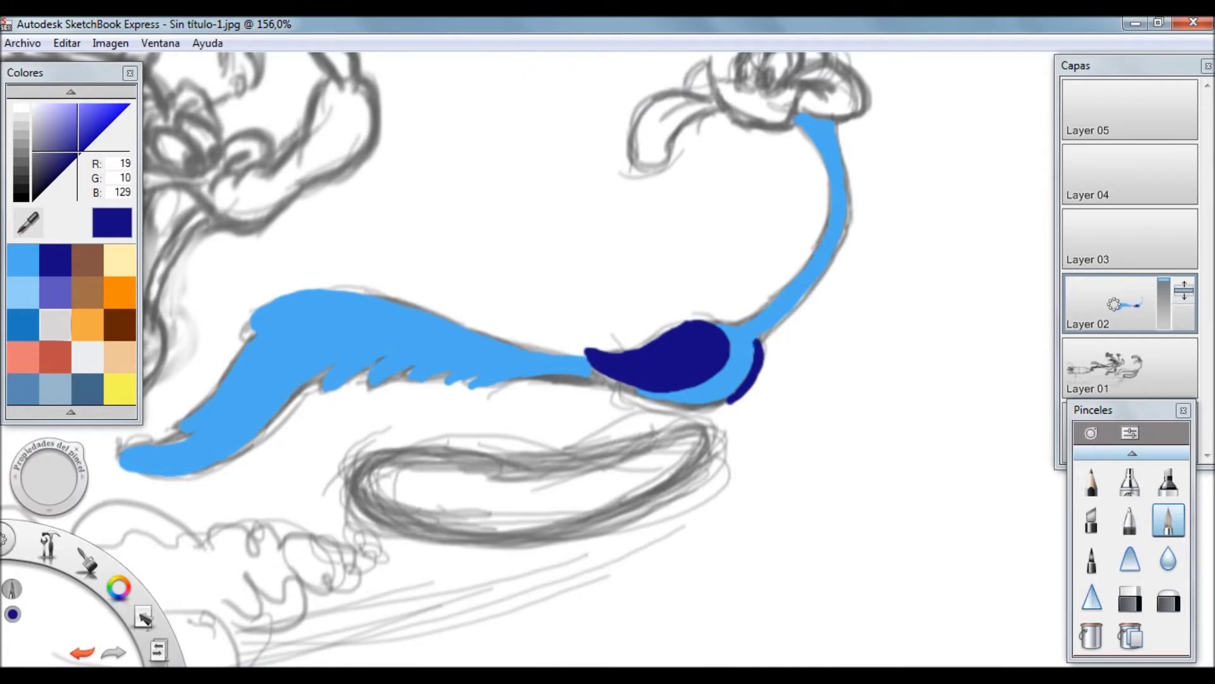
pyautogui.click(22, 260)
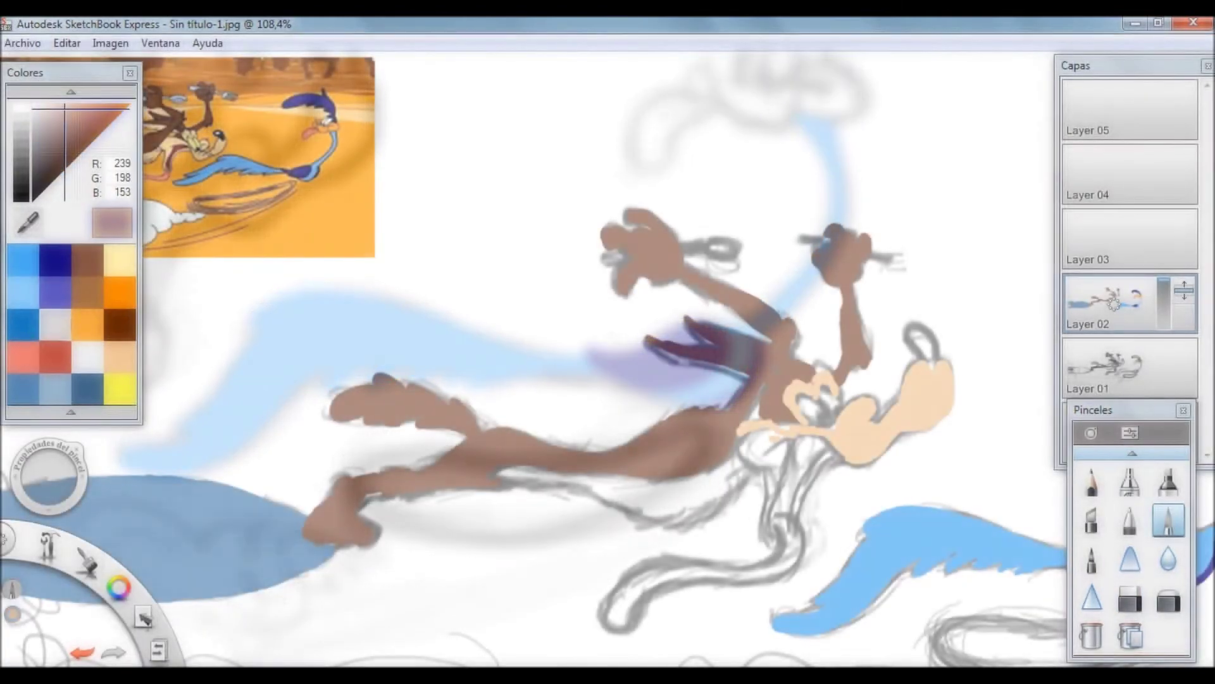
# - Paint the coyote's cheek, jaw and belly beige, from the head back to the hind leg
pyautogui.moveTo(747, 456); pyautogui.dragTo(775, 494)
pyautogui.moveTo(791, 437); pyautogui.dragTo(742, 446)
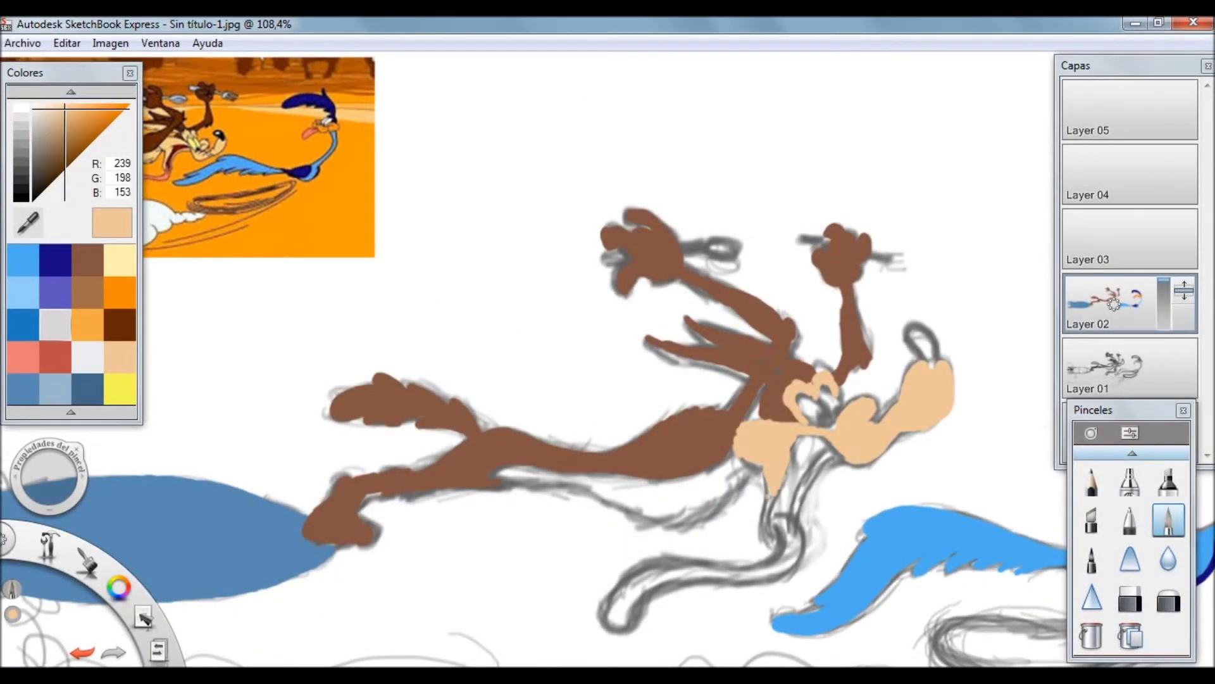
pyautogui.moveTo(747, 462)
pyautogui.mouseDown()
pyautogui.moveTo(709, 516)
pyautogui.moveTo(728, 456)
pyautogui.moveTo(684, 506)
pyautogui.moveTo(506, 474)
pyautogui.mouseUp()
pyautogui.moveTo(611, 490); pyautogui.dragTo(526, 484)
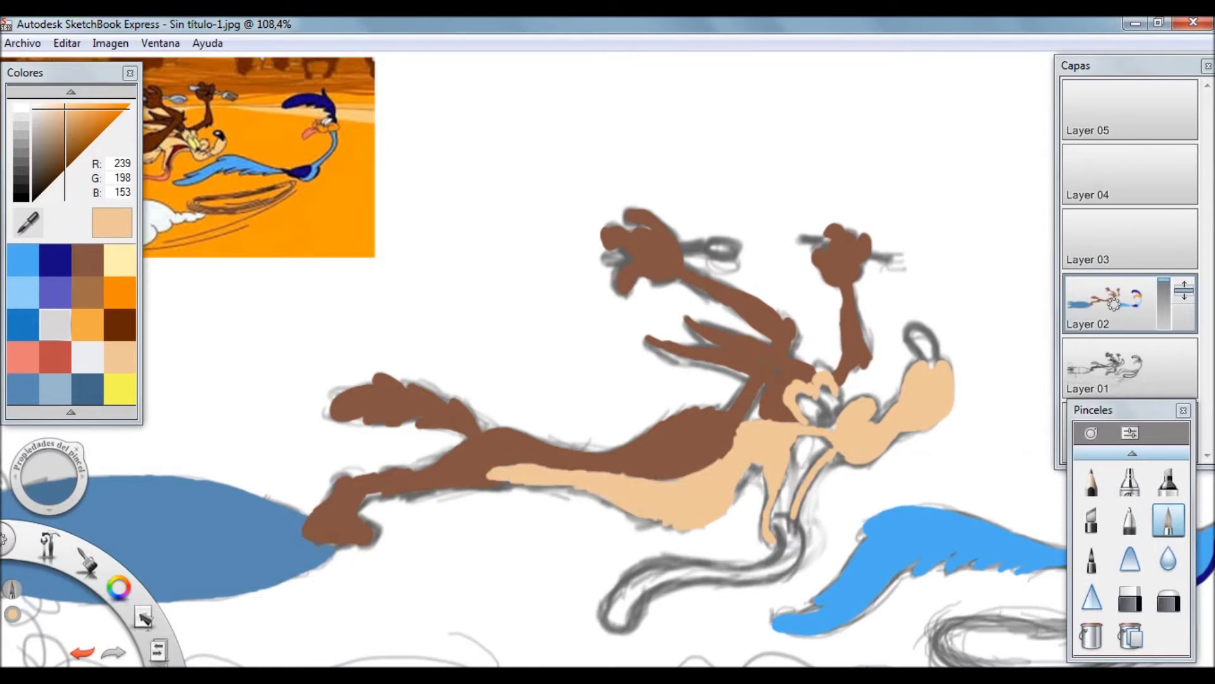
# - Move Layer 03 below Layer 01 and airbrush a light orange desert ground across the lower canvas
pyautogui.hotkey('ctrl', '-')
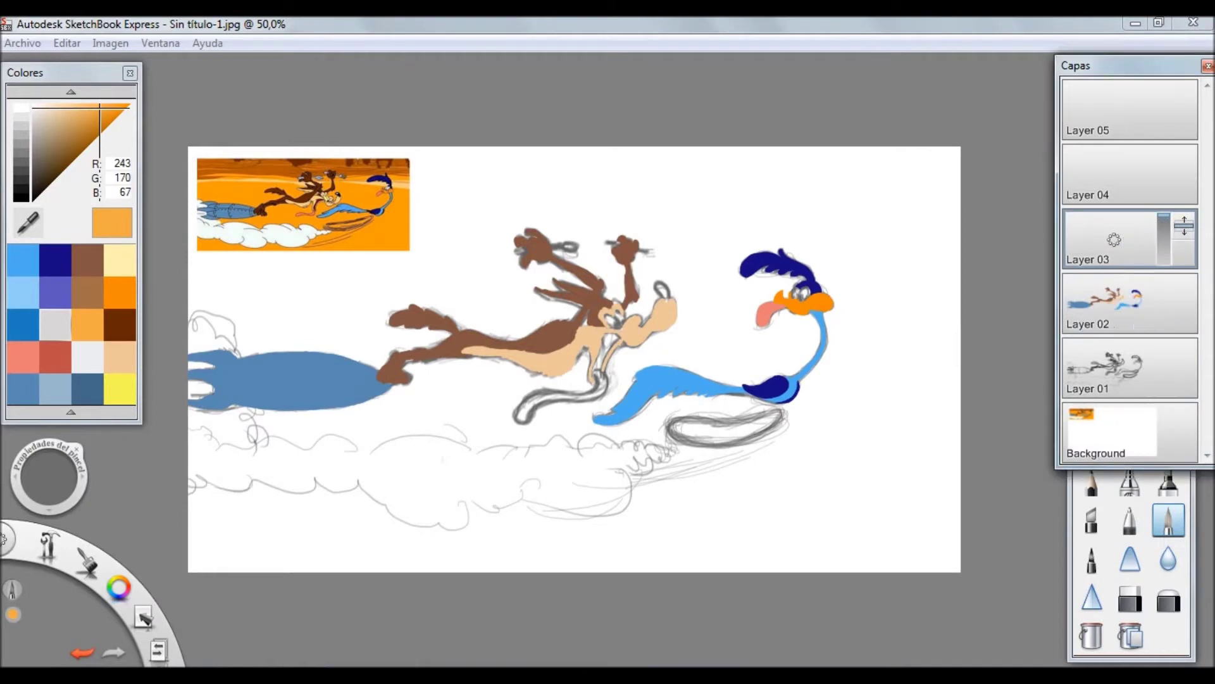
pyautogui.moveTo(1112, 238); pyautogui.dragTo(1112, 361)
pyautogui.moveTo(942, 487)
pyautogui.mouseDown()
pyautogui.moveTo(570, 478)
pyautogui.moveTo(278, 452)
pyautogui.mouseUp()
pyautogui.moveTo(47, 474); pyautogui.dragTo(88, 475)
pyautogui.moveTo(354, 532); pyautogui.dragTo(1030, 529)
pyautogui.moveTo(415, 525); pyautogui.dragTo(190, 545)
pyautogui.moveTo(455, 417); pyautogui.dragTo(946, 431)
pyautogui.moveTo(471, 471)
pyautogui.mouseDown()
pyautogui.moveTo(570, 370)
pyautogui.moveTo(443, 354)
pyautogui.moveTo(254, 437)
pyautogui.moveTo(318, 491)
pyautogui.mouseUp()
pyautogui.moveTo(557, 354); pyautogui.dragTo(266, 285)
pyautogui.moveTo(48, 476); pyautogui.dragTo(70, 476)
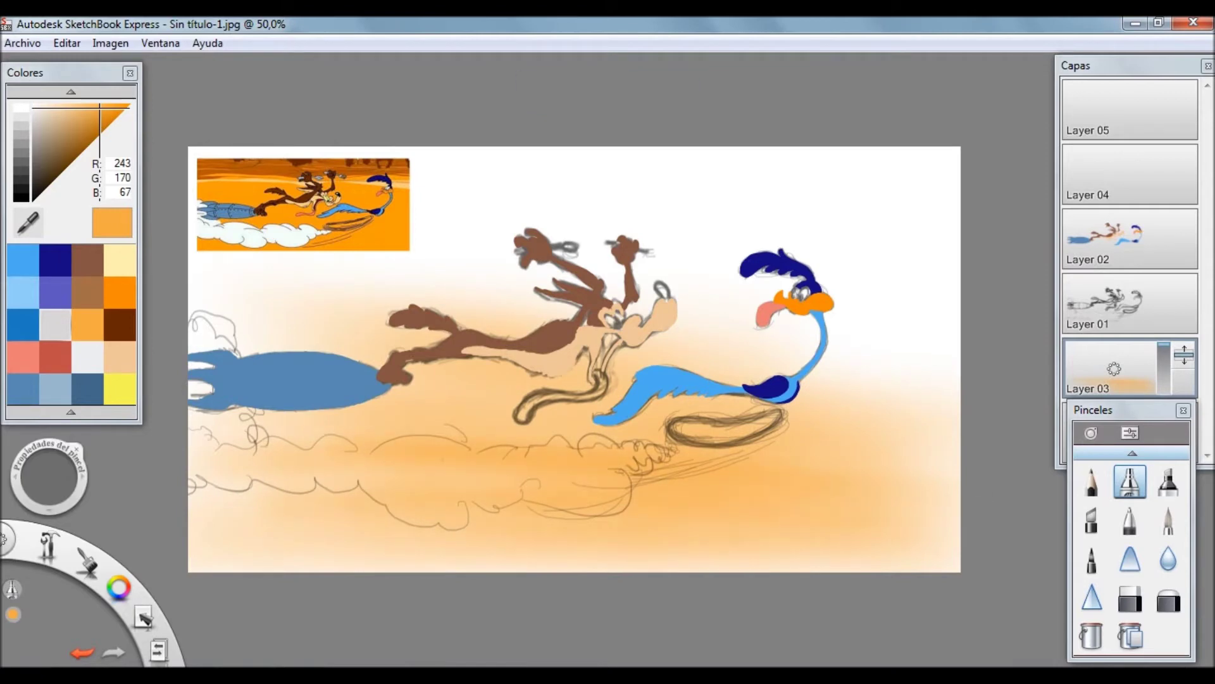
# - Airbrush a dark brown and orange horizon line across the desert behind the characters, adding pale yellow around it
pyautogui.click(119, 323)
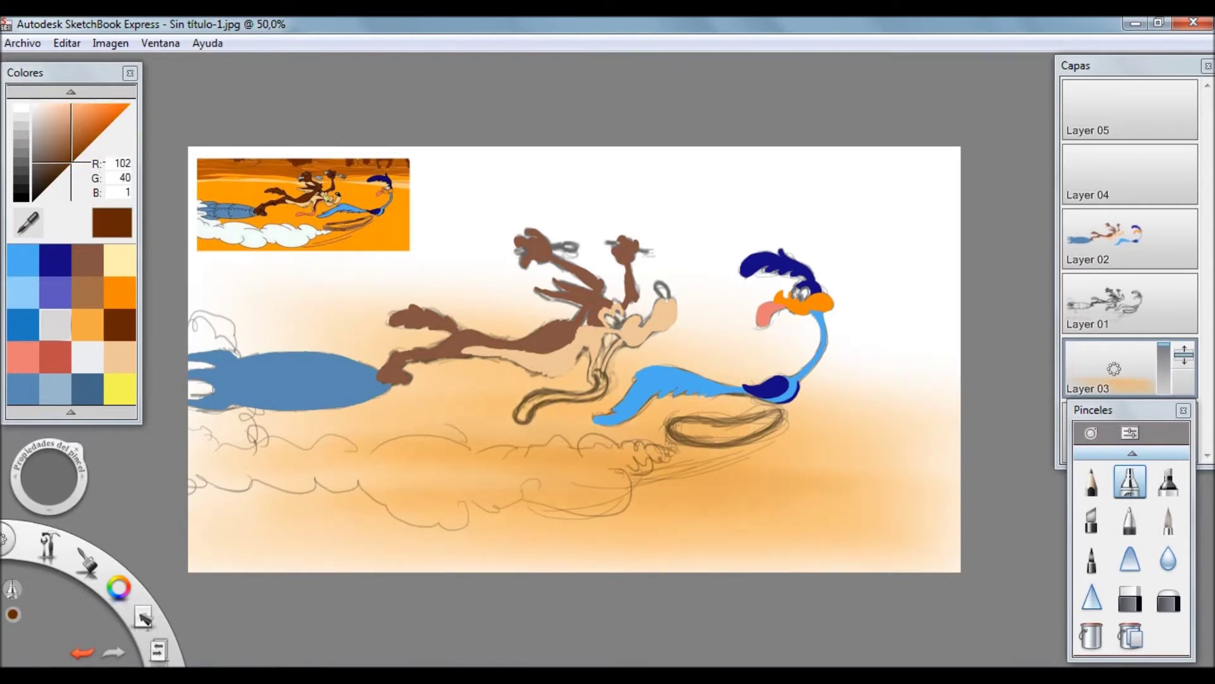
pyautogui.moveTo(49, 476); pyautogui.dragTo(32, 476)
pyautogui.moveTo(780, 297); pyautogui.dragTo(230, 293)
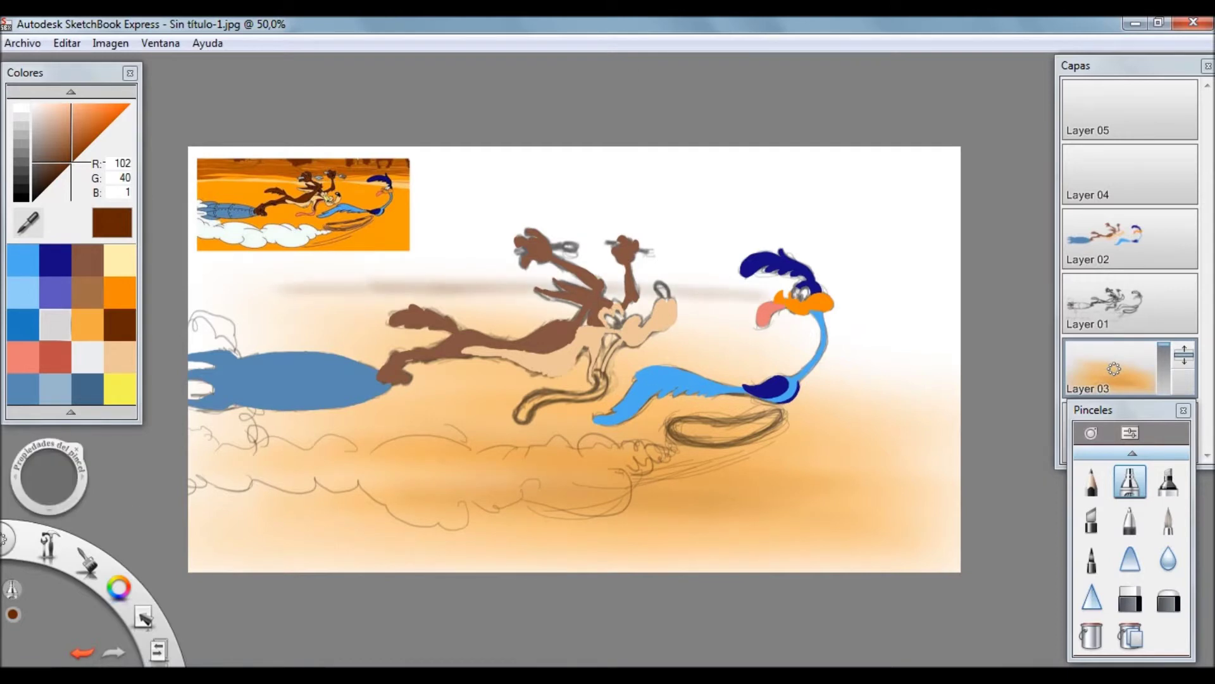
pyautogui.moveTo(924, 298); pyautogui.dragTo(437, 288)
pyautogui.moveTo(719, 296); pyautogui.dragTo(433, 289)
pyautogui.click(119, 292)
pyautogui.moveTo(652, 301); pyautogui.dragTo(500, 290)
pyautogui.click(119, 260)
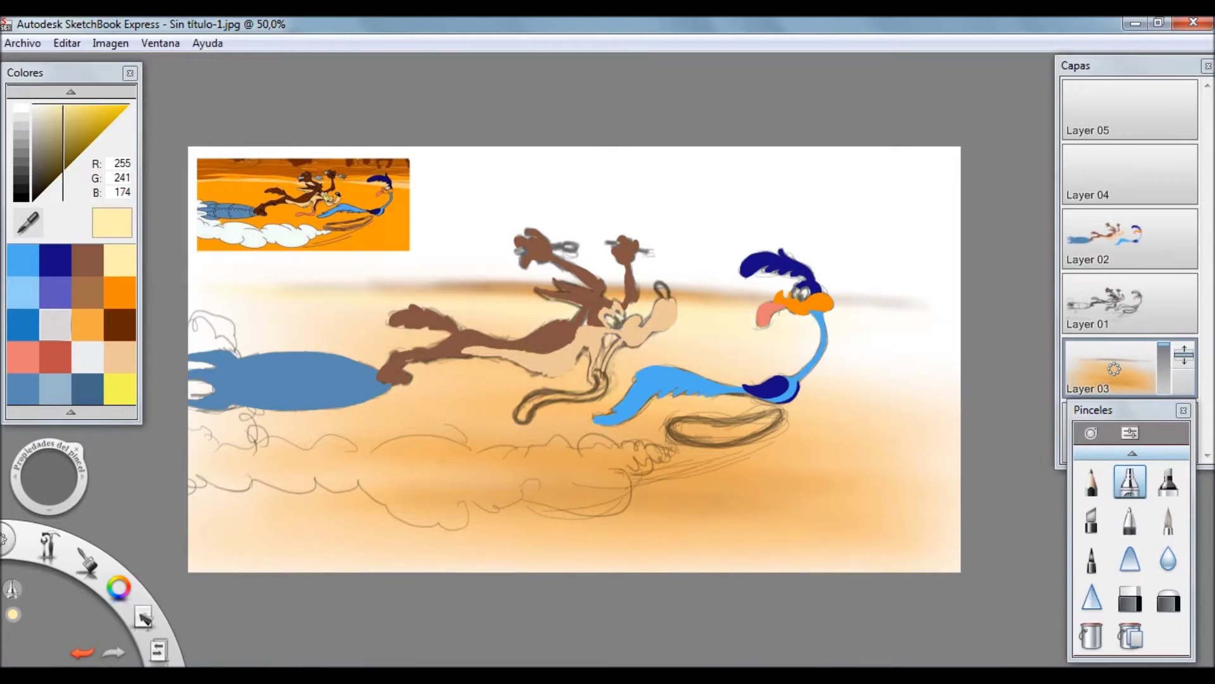
# - Airbrush distant mounds along the horizon in light orange, dark brown and orange, and touch up their edges with the soft eraser
pyautogui.click(88, 324)
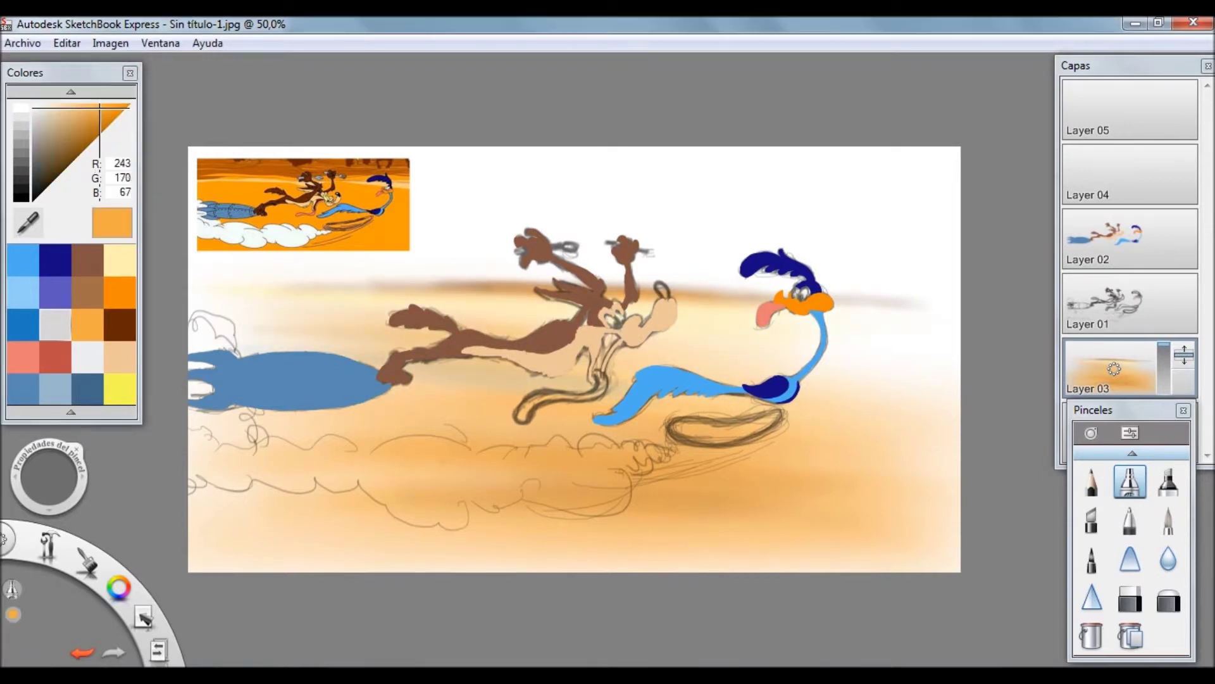
pyautogui.moveTo(515, 270)
pyautogui.mouseDown()
pyautogui.moveTo(671, 282)
pyautogui.moveTo(506, 256)
pyautogui.moveTo(753, 278)
pyautogui.moveTo(326, 279)
pyautogui.mouseUp()
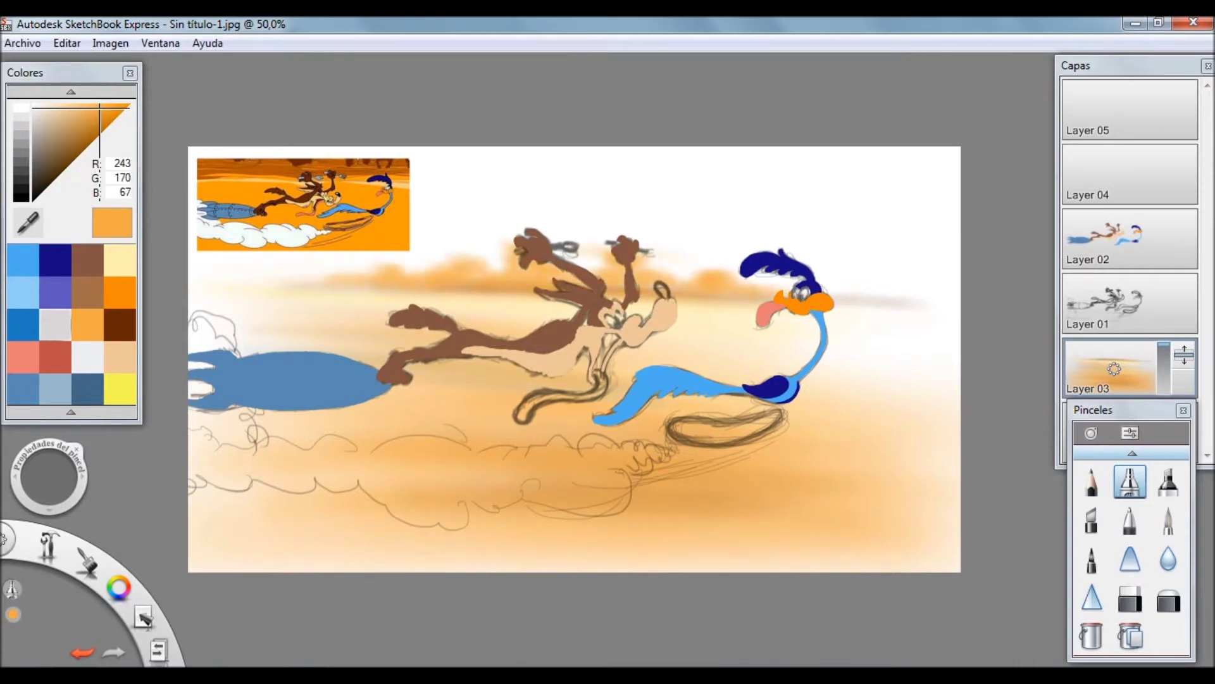
pyautogui.click(119, 324)
pyautogui.moveTo(507, 319)
pyautogui.mouseDown()
pyautogui.moveTo(456, 279)
pyautogui.moveTo(664, 276)
pyautogui.moveTo(443, 285)
pyautogui.moveTo(538, 265)
pyautogui.moveTo(317, 283)
pyautogui.mouseUp()
pyautogui.click(88, 324)
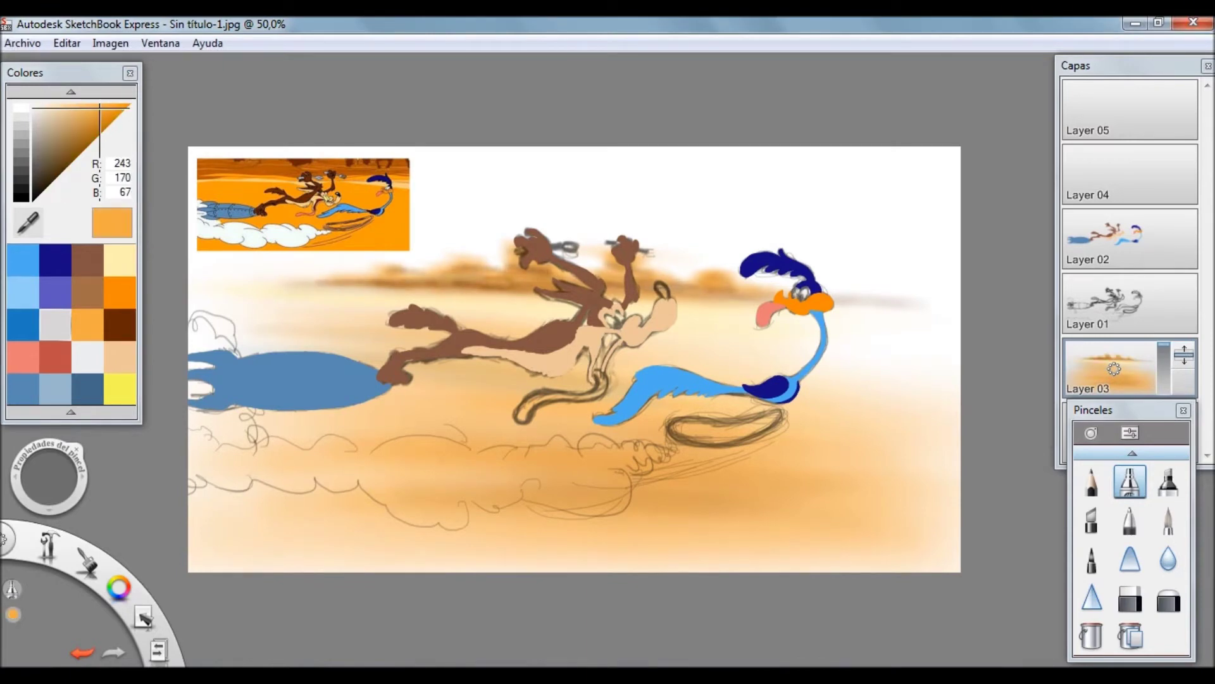
pyautogui.click(119, 292)
pyautogui.moveTo(414, 278); pyautogui.dragTo(230, 282)
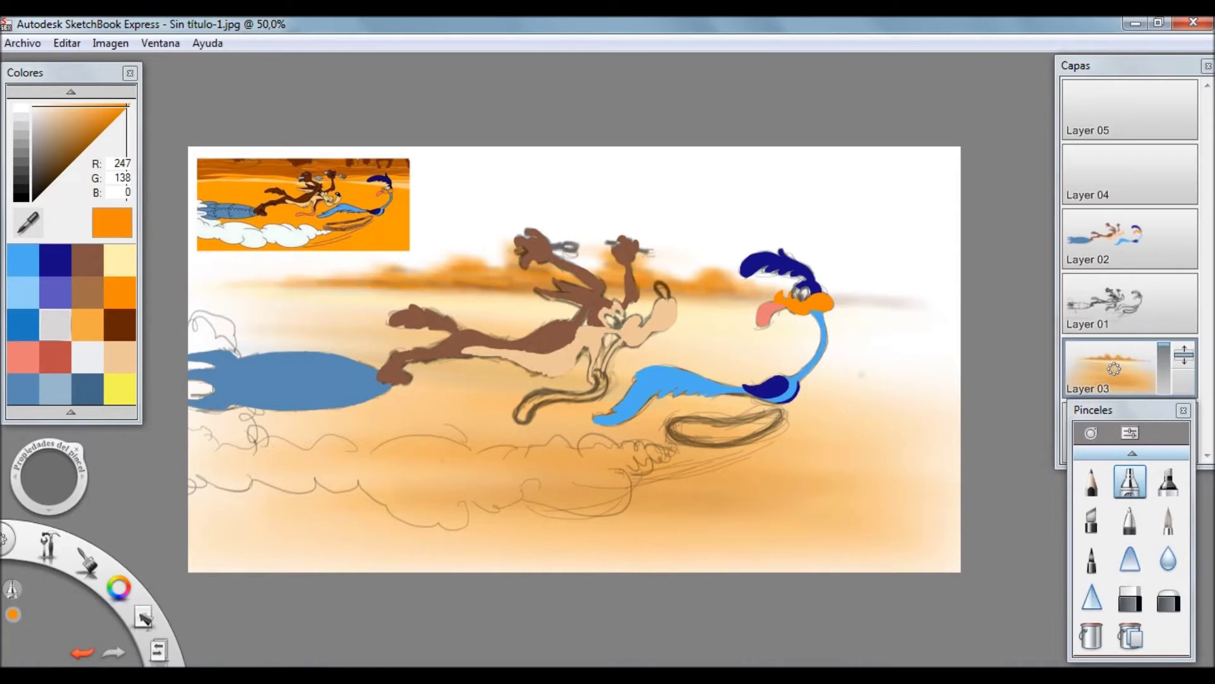
pyautogui.press('e')
pyautogui.moveTo(312, 272); pyautogui.dragTo(443, 278)
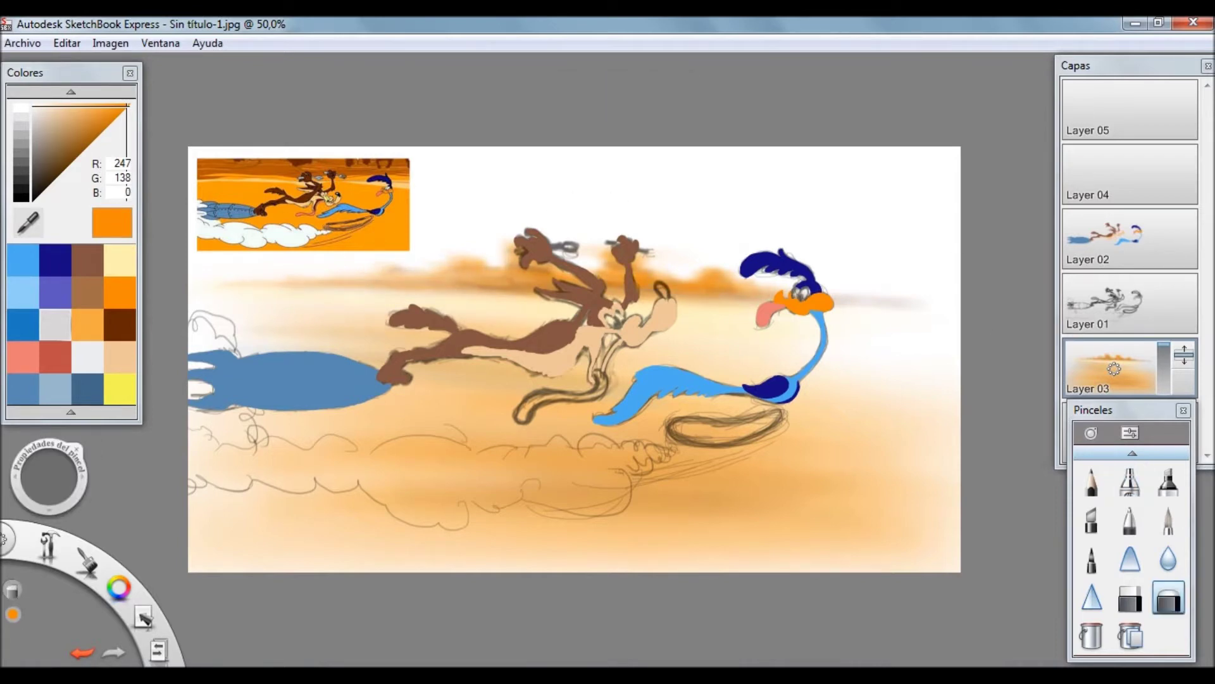
# - Airbrush a light blue sky across the top of the canvas on Layer 03
pyautogui.click(22, 260)
pyautogui.moveTo(943, 156)
pyautogui.mouseDown()
pyautogui.moveTo(913, 243)
pyautogui.moveTo(787, 176)
pyautogui.moveTo(379, 158)
pyautogui.mouseUp()
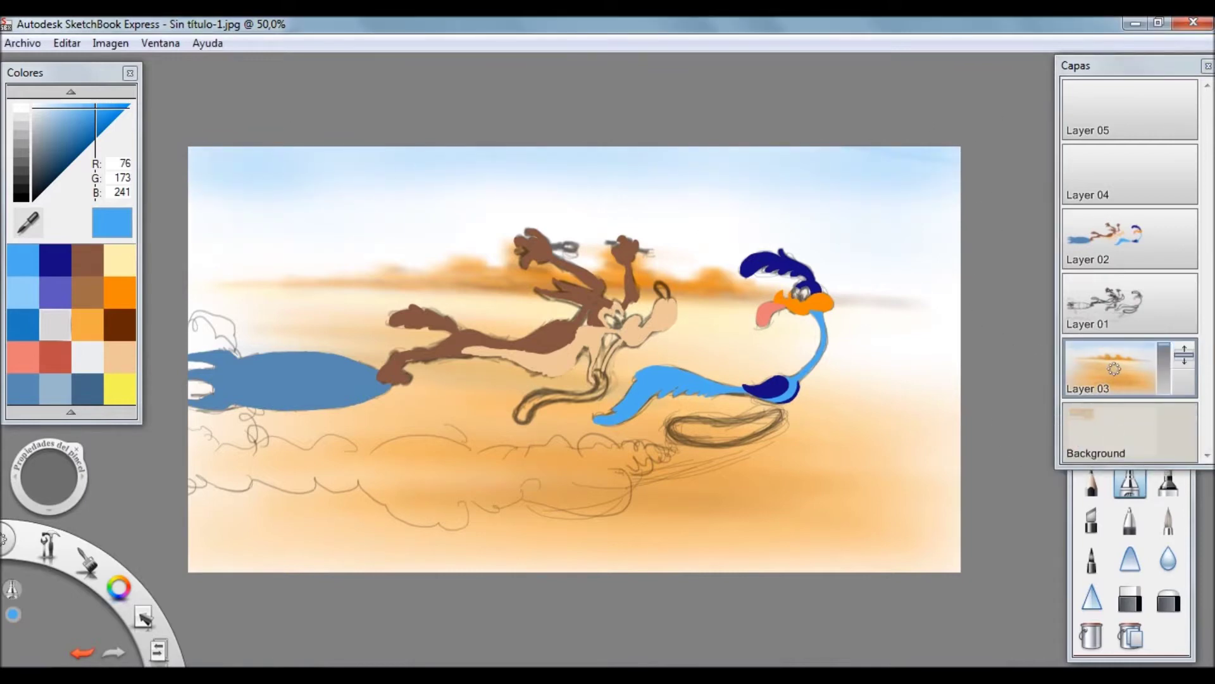
pyautogui.moveTo(48, 475); pyautogui.dragTo(57, 475)
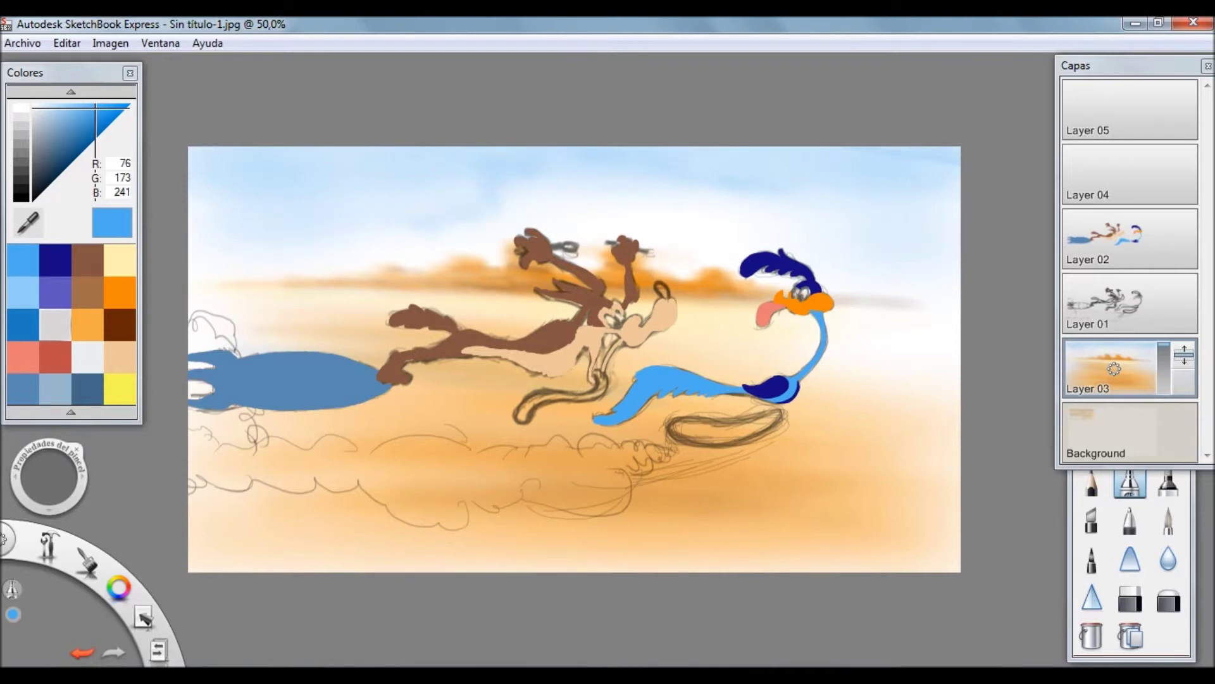
pyautogui.click(1168, 599)
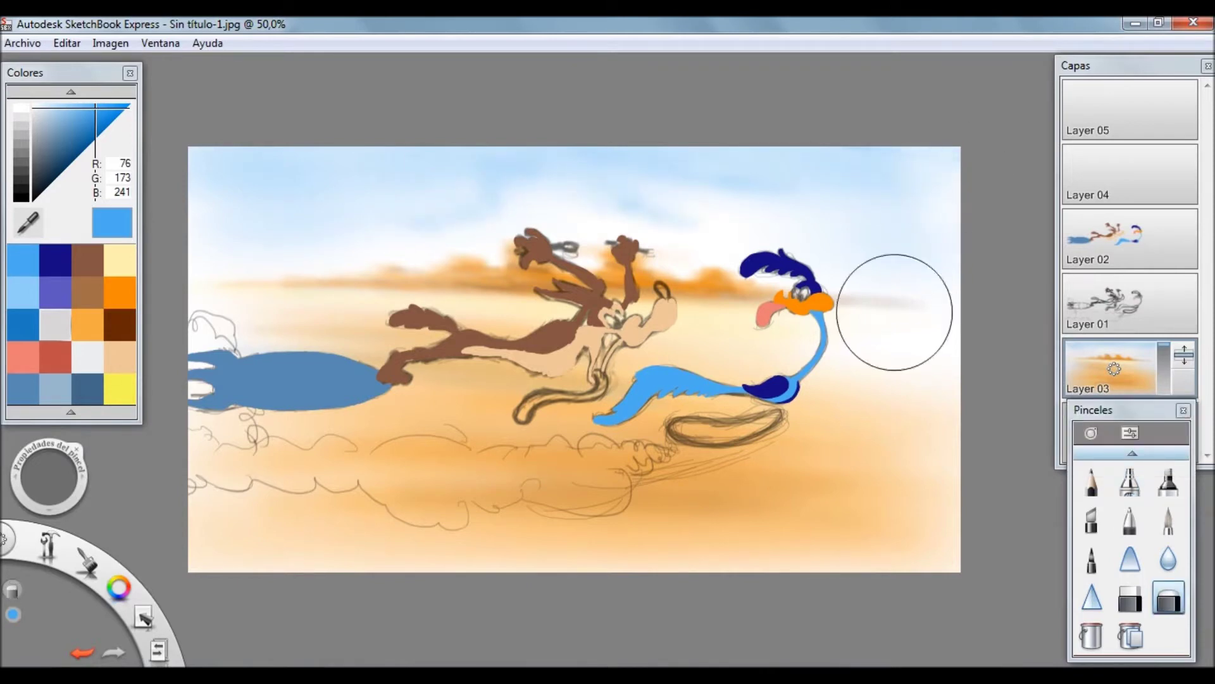
pyautogui.click(120, 259)
pyautogui.click(1129, 481)
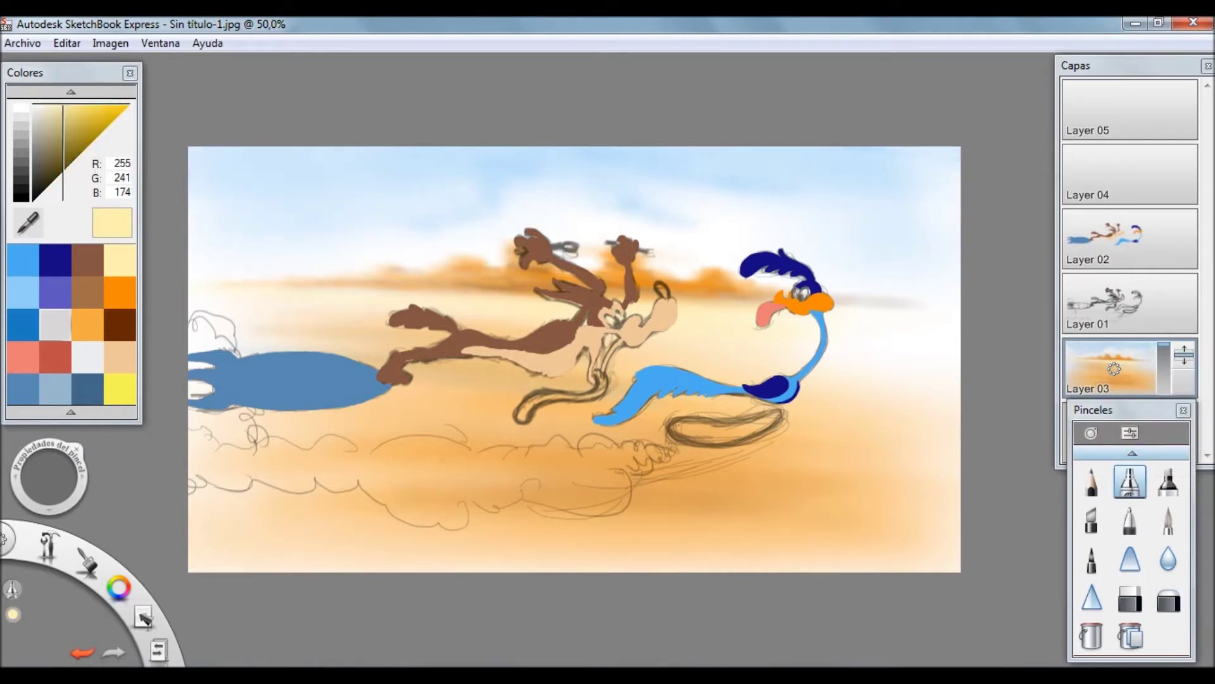
pyautogui.click(87, 324)
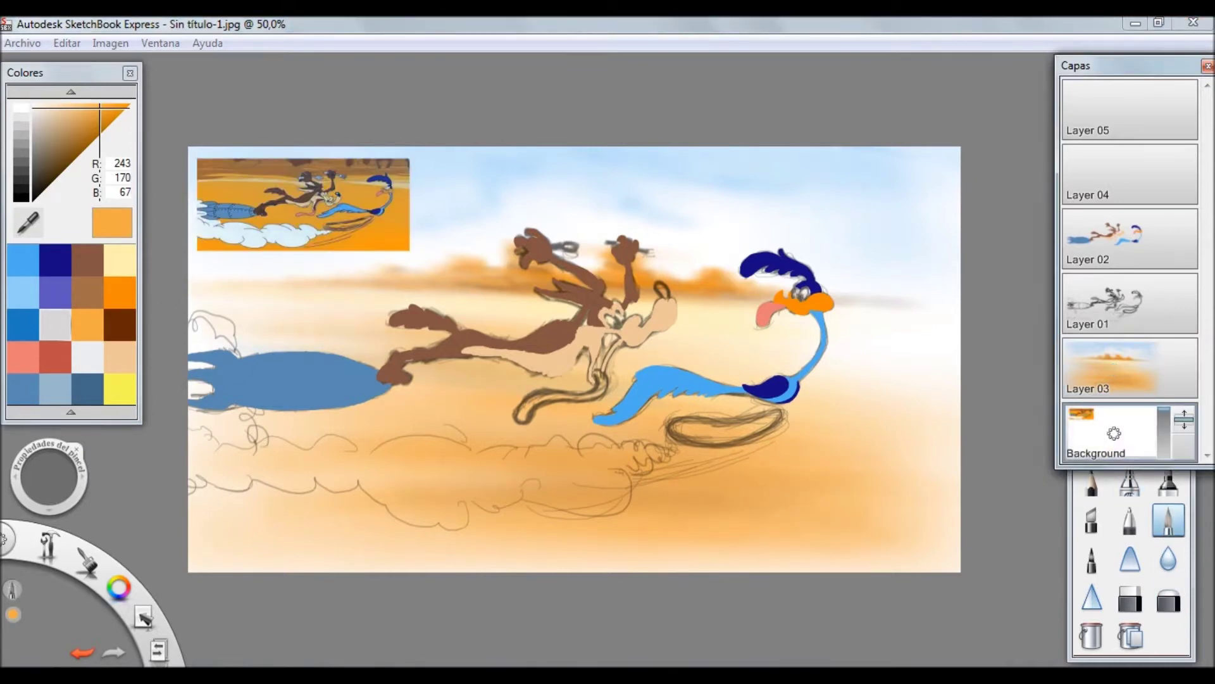
# - Move the sketch on Layer 01 to the top of the layer stack and make Layer 04 active
pyautogui.click(1114, 367)
pyautogui.moveTo(1114, 367)
pyautogui.mouseDown()
pyautogui.moveTo(1114, 437)
pyautogui.moveTo(1114, 367)
pyautogui.mouseUp()
pyautogui.click(1114, 237)
pyautogui.click(1113, 303)
pyautogui.moveTo(1114, 303)
pyautogui.mouseDown()
pyautogui.moveTo(1088, 302)
pyautogui.moveTo(1114, 109)
pyautogui.mouseUp()
pyautogui.click(1114, 239)
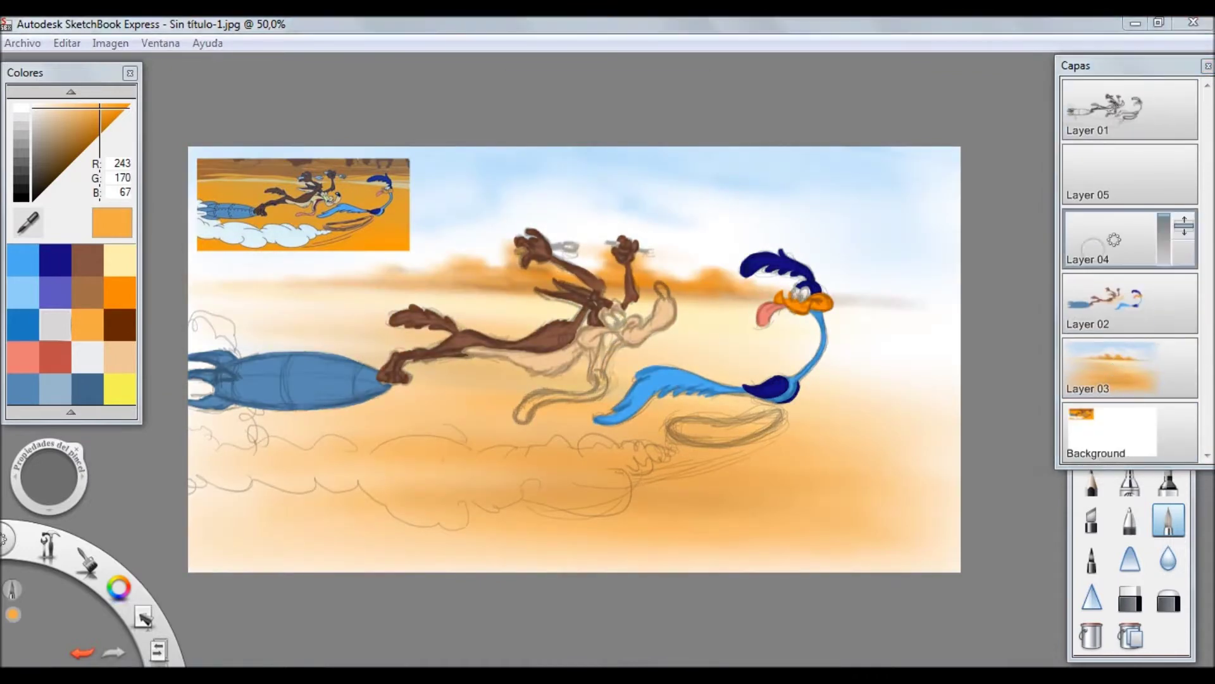
# - Set the paintbrush's paint opacity to 27%, hide Layer 01 and make Layer 04 active
pyautogui.scroll(4, 737, 311)
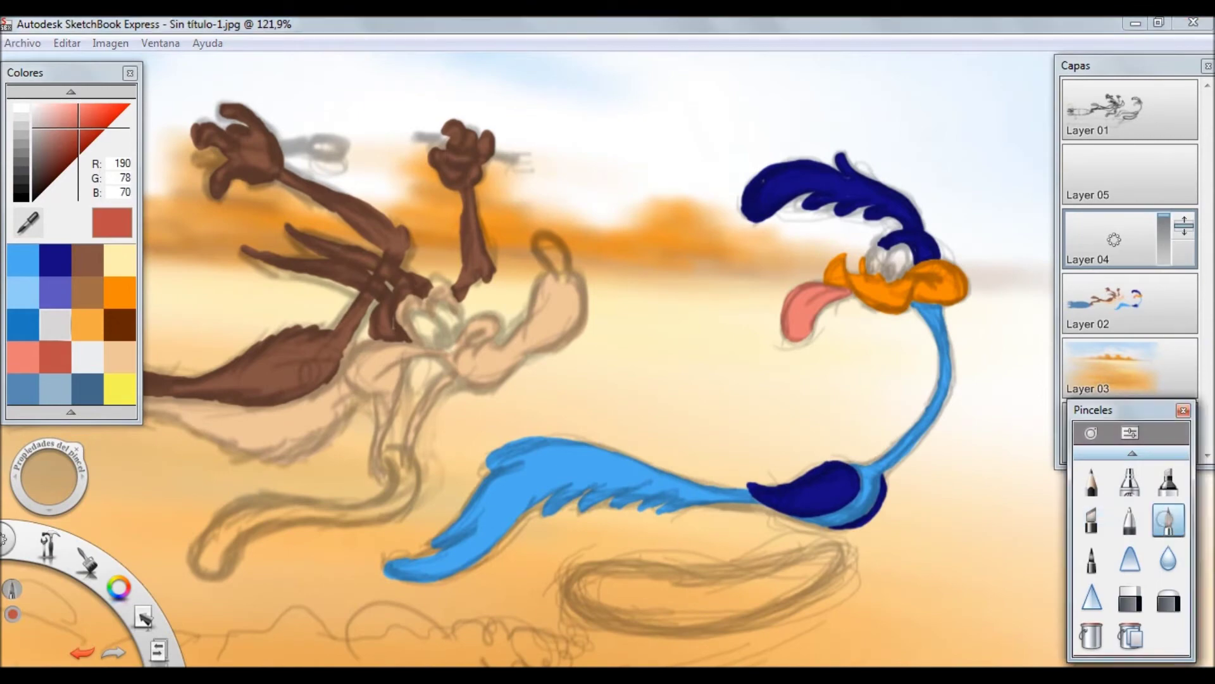
pyautogui.doubleClick(1168, 519)
pyautogui.moveTo(918, 593)
pyautogui.mouseDown()
pyautogui.moveTo(955, 593)
pyautogui.moveTo(931, 593)
pyautogui.mouseUp()
pyautogui.click(1114, 109)
pyautogui.click(1114, 109)
pyautogui.click(1114, 239)
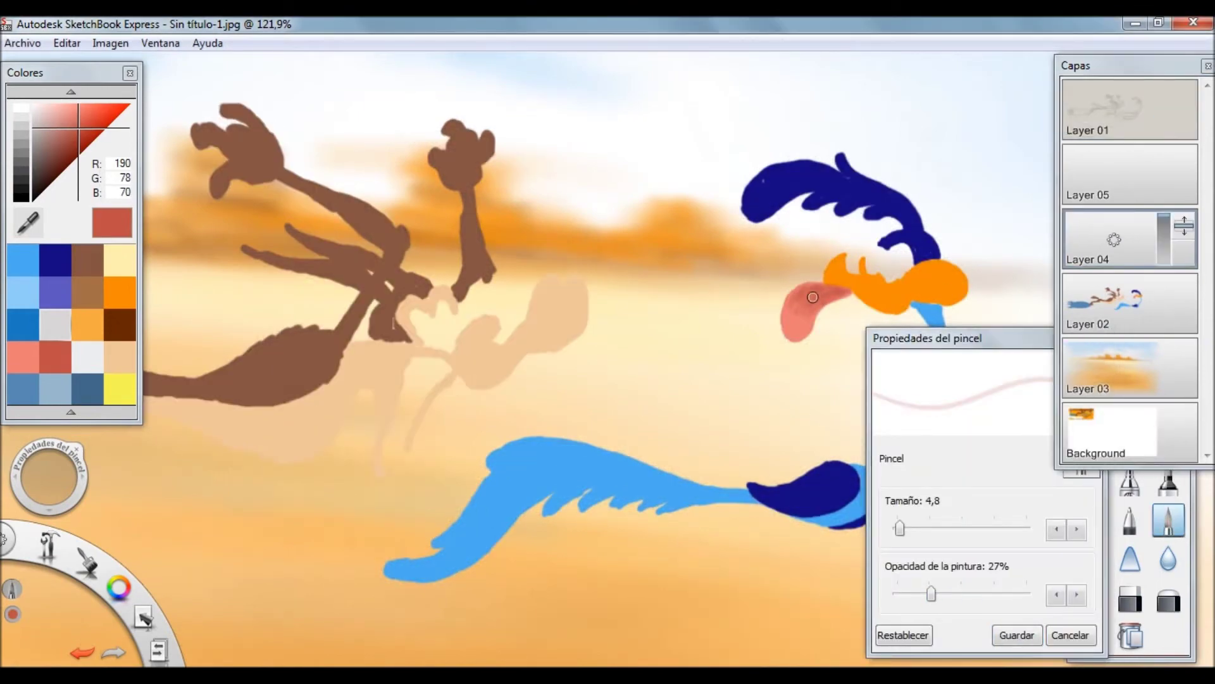
# - Shade the Road Runner's tongue dark red on Layer 04 and blend in the lighter pink
pyautogui.scroll(-4, 813, 297)
pyautogui.scroll(7, 931, 266)
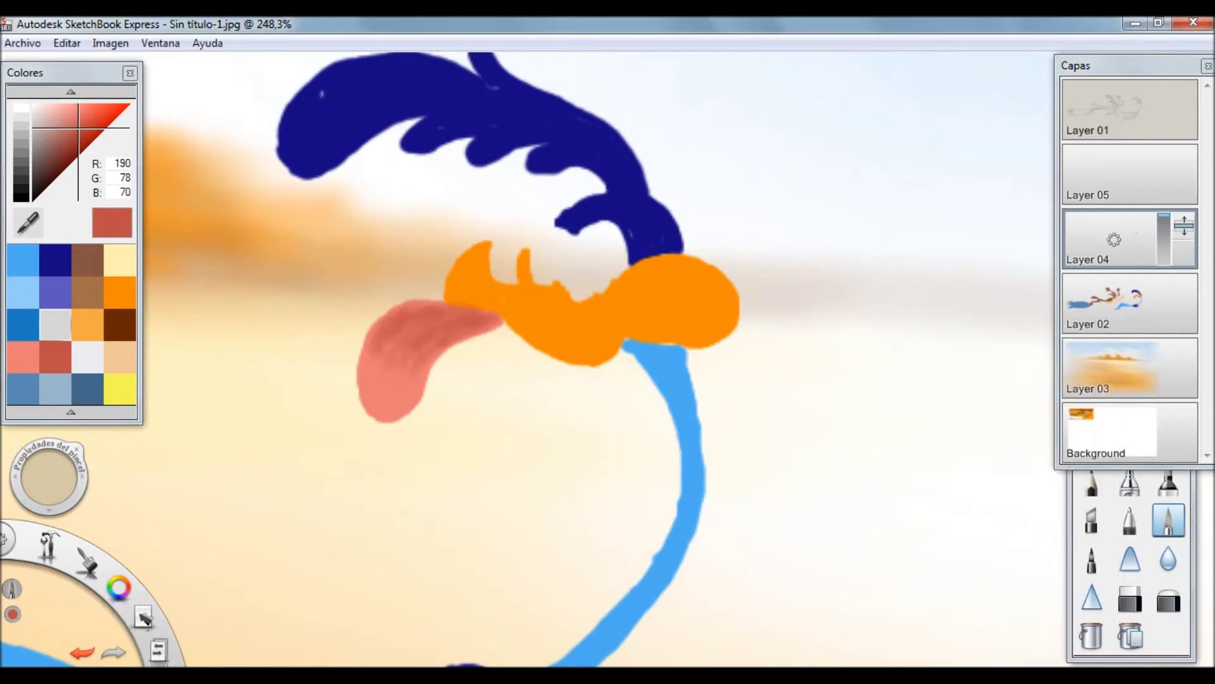
pyautogui.moveTo(399, 310); pyautogui.dragTo(380, 350)
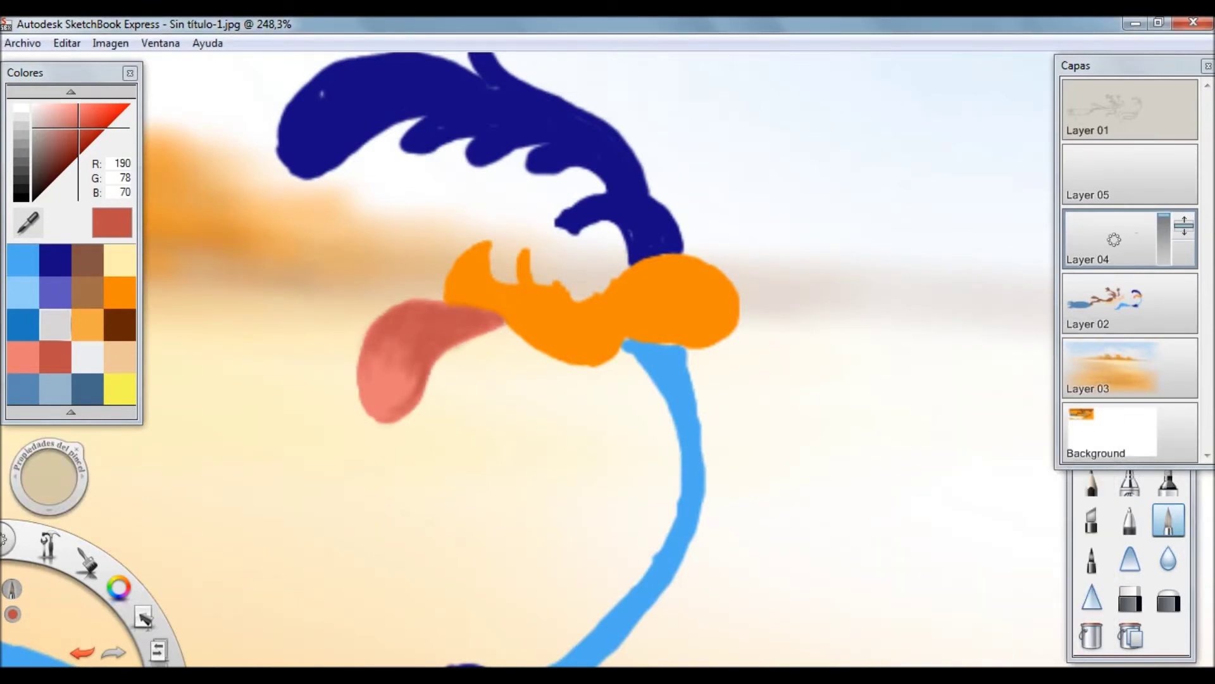
pyautogui.keyDown('alt'); pyautogui.click(412, 355); pyautogui.keyUp('alt')
pyautogui.moveTo(432, 334)
pyautogui.mouseDown()
pyautogui.moveTo(414, 348)
pyautogui.moveTo(386, 319)
pyautogui.mouseUp()
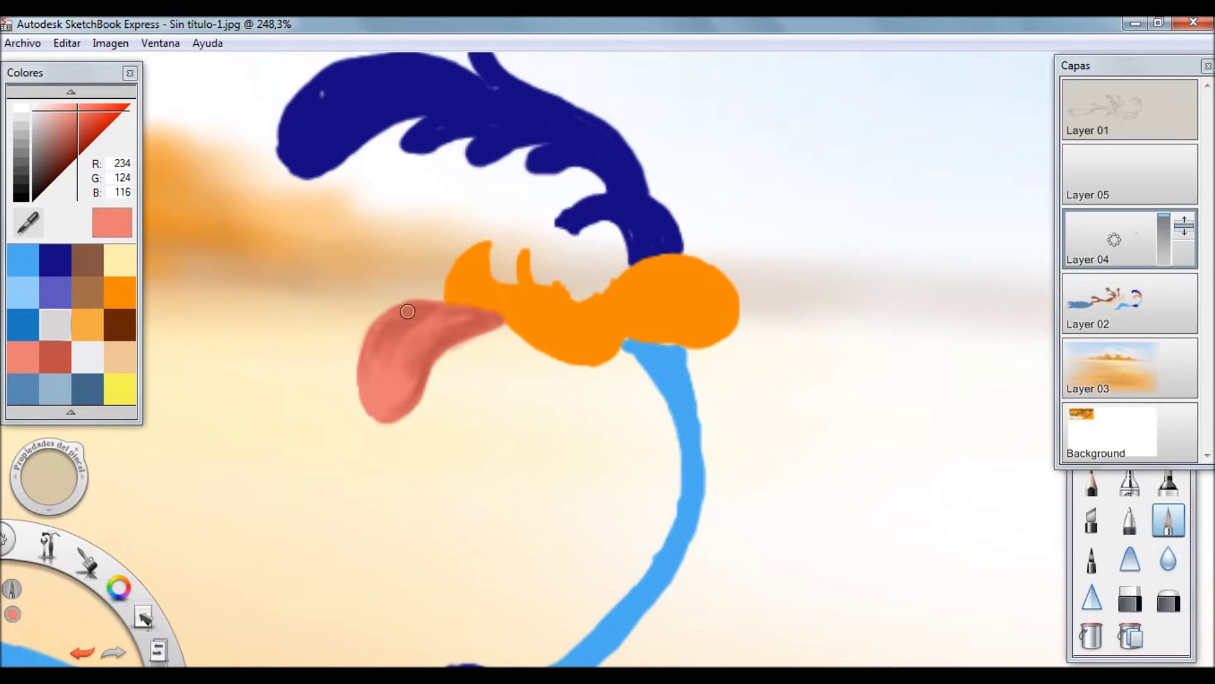
pyautogui.keyDown('alt'); pyautogui.click(466, 312); pyautogui.keyUp('alt')
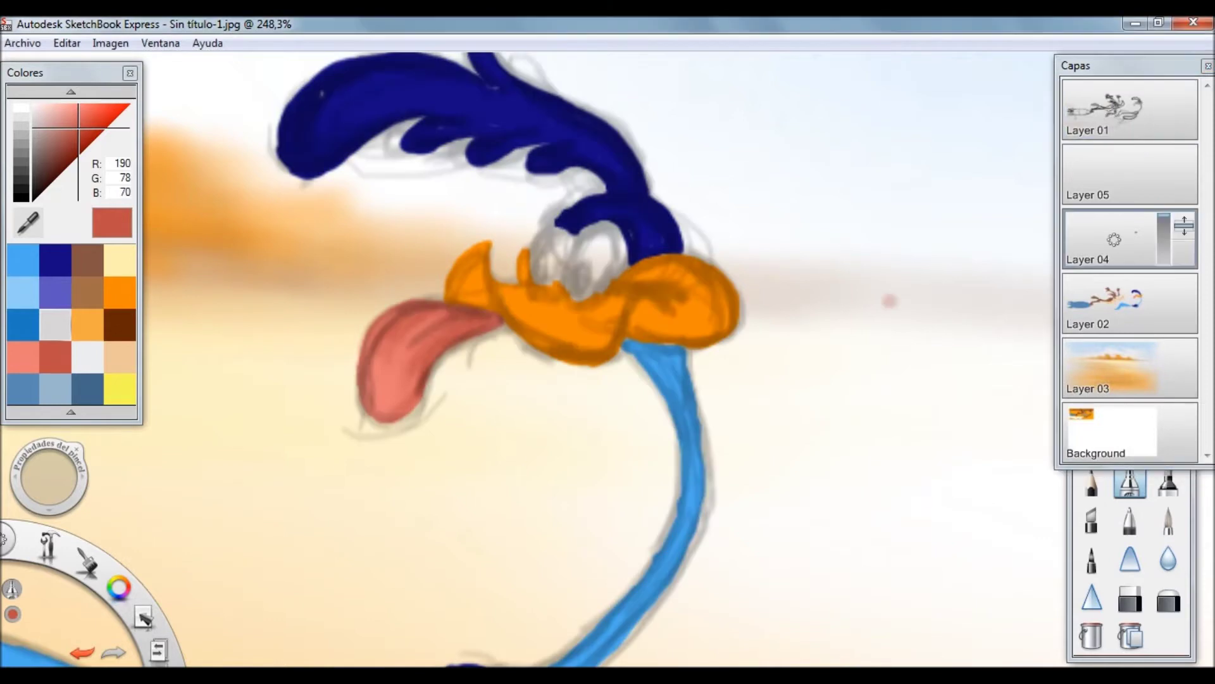
# - Move Layer 01 below Layer 02 and lower the opacity of Layer 02 to 70%
pyautogui.click(1114, 107)
pyautogui.moveTo(1114, 108); pyautogui.dragTo(1114, 329)
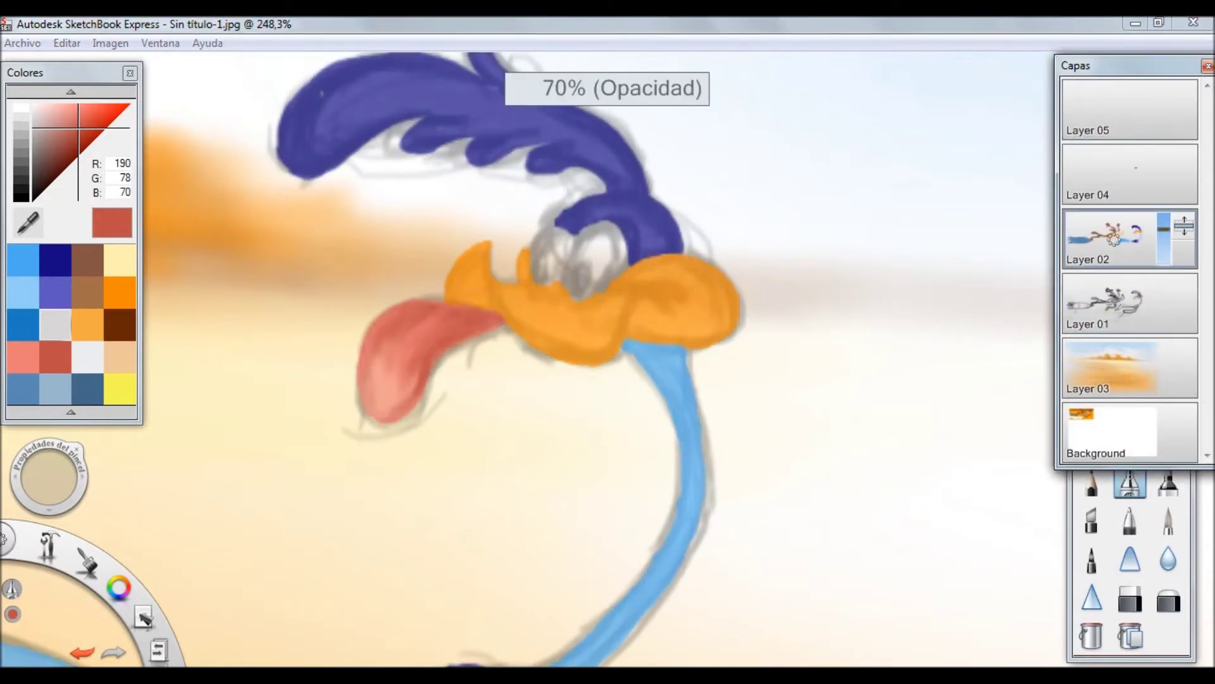
pyautogui.click(1114, 174)
# - Airbrush orange on the Road Runner's beak on Layer 04 and move Layer 01 back above Layer 02
pyautogui.click(118, 291)
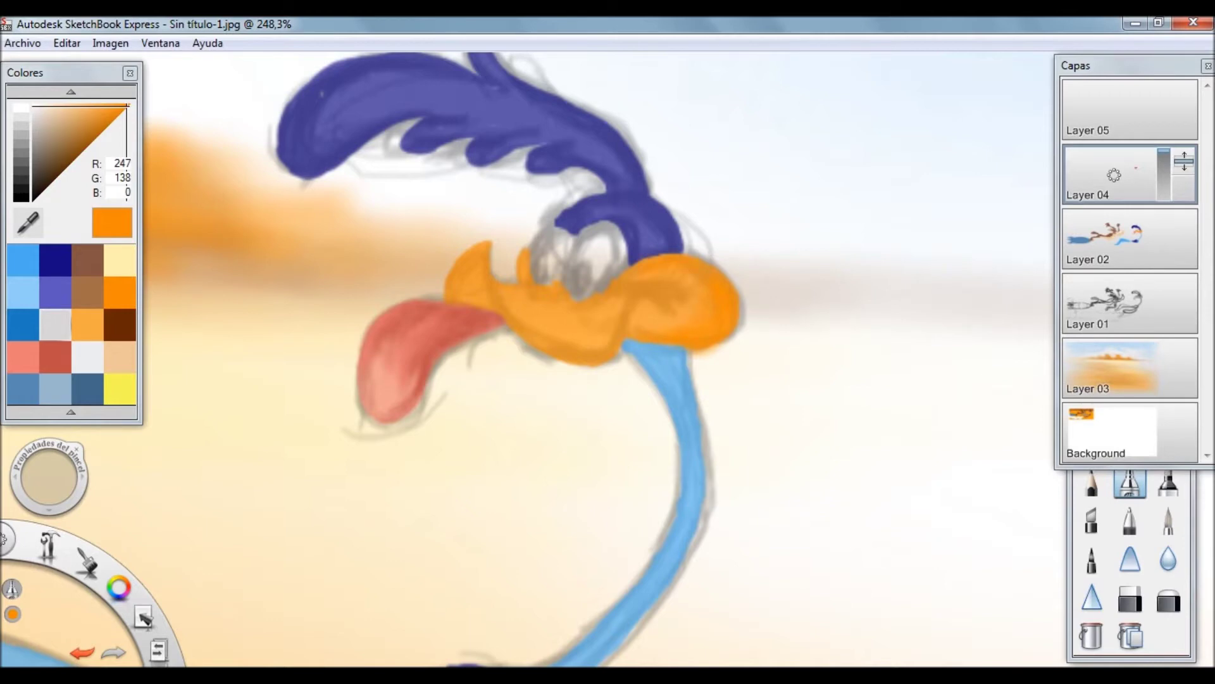
pyautogui.click(1114, 303)
pyautogui.moveTo(1114, 303)
pyautogui.mouseDown()
pyautogui.moveTo(1114, 240)
pyautogui.moveTo(1163, 250)
pyautogui.mouseUp()
pyautogui.click(1107, 171)
# - Shade the Road Runner's beak on Layer 04 with a darker orange, using the paintbrush
pyautogui.click(108, 113)
pyautogui.click(105, 124)
pyautogui.click(1169, 521)
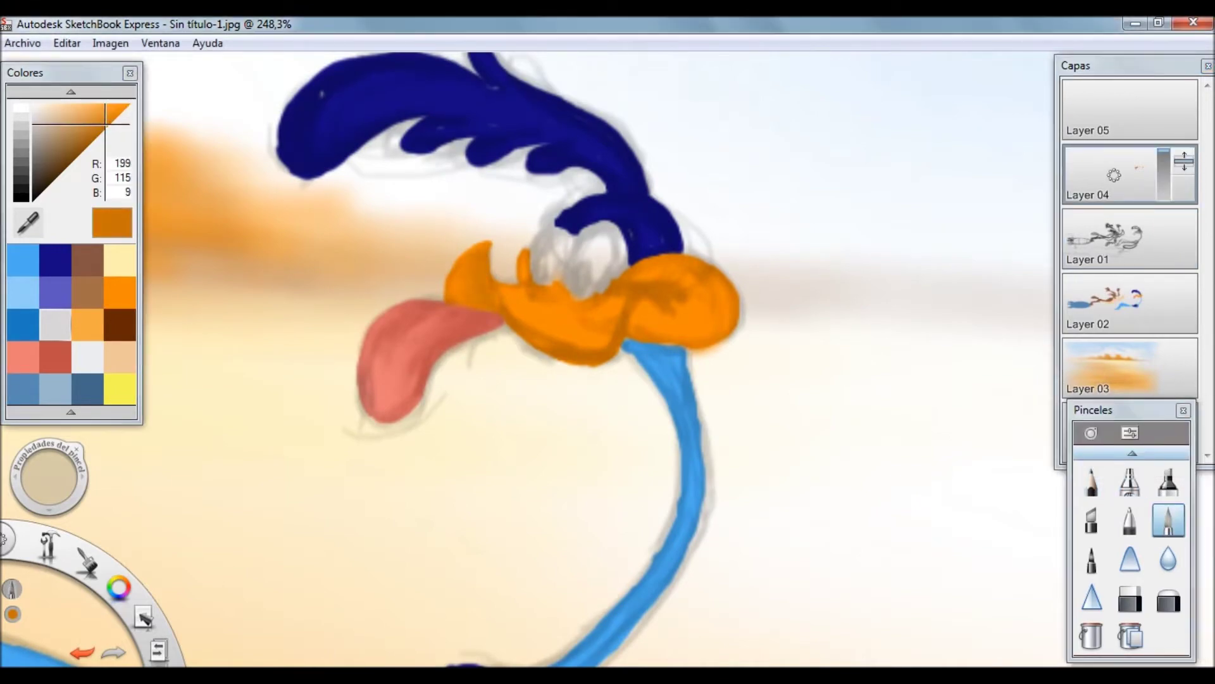
pyautogui.scroll(-5, 436, 221)
pyautogui.scroll(8, 436, 222)
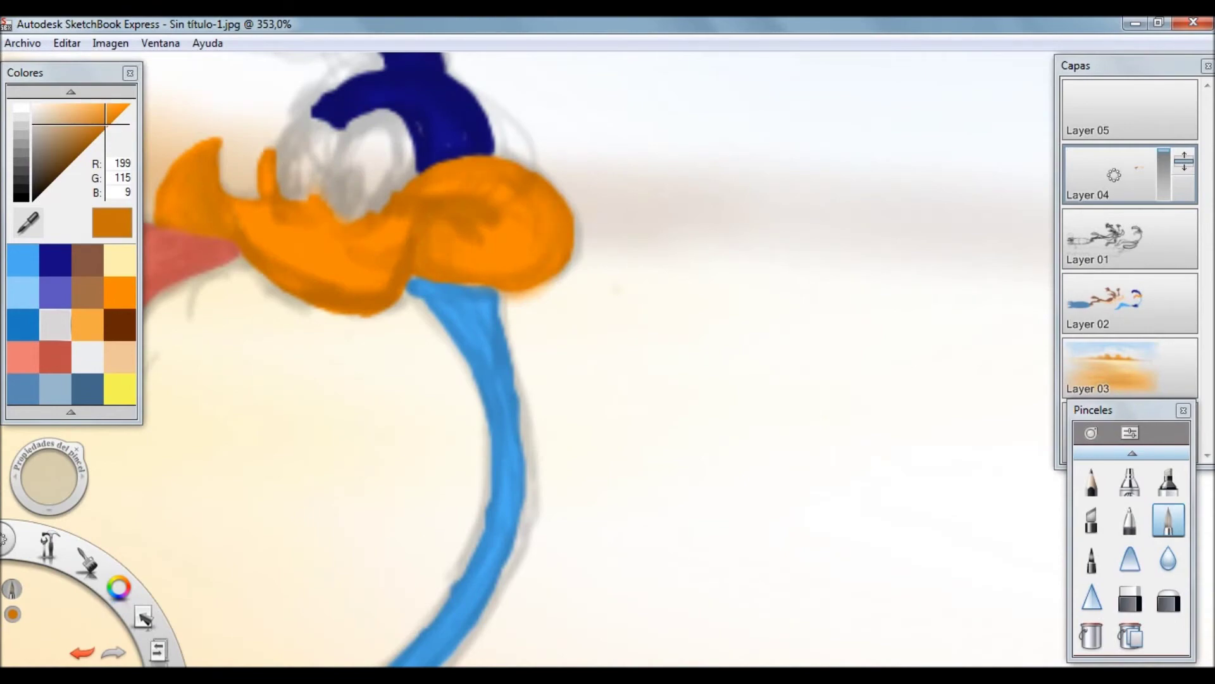
# - Airbrush violet-blue highlights along the Road Runner's crest feathers on Layer 04
pyautogui.scroll(-5, 291, 160)
pyautogui.click(55, 293)
pyautogui.scroll(4, 604, 318)
pyautogui.click(1130, 482)
pyautogui.moveTo(250, 231)
pyautogui.mouseDown()
pyautogui.moveTo(243, 288)
pyautogui.moveTo(272, 218)
pyautogui.moveTo(244, 272)
pyautogui.mouseUp()
pyautogui.moveTo(411, 193)
pyautogui.mouseDown()
pyautogui.moveTo(262, 244)
pyautogui.moveTo(303, 297)
pyautogui.mouseUp()
pyautogui.moveTo(430, 247); pyautogui.dragTo(380, 273)
pyautogui.moveTo(430, 174)
pyautogui.mouseDown()
pyautogui.moveTo(608, 348)
pyautogui.moveTo(531, 332)
pyautogui.moveTo(491, 291)
pyautogui.mouseUp()
pyautogui.moveTo(570, 316)
pyautogui.mouseDown()
pyautogui.moveTo(421, 272)
pyautogui.moveTo(532, 269)
pyautogui.mouseUp()
pyautogui.moveTo(469, 247); pyautogui.dragTo(503, 256)
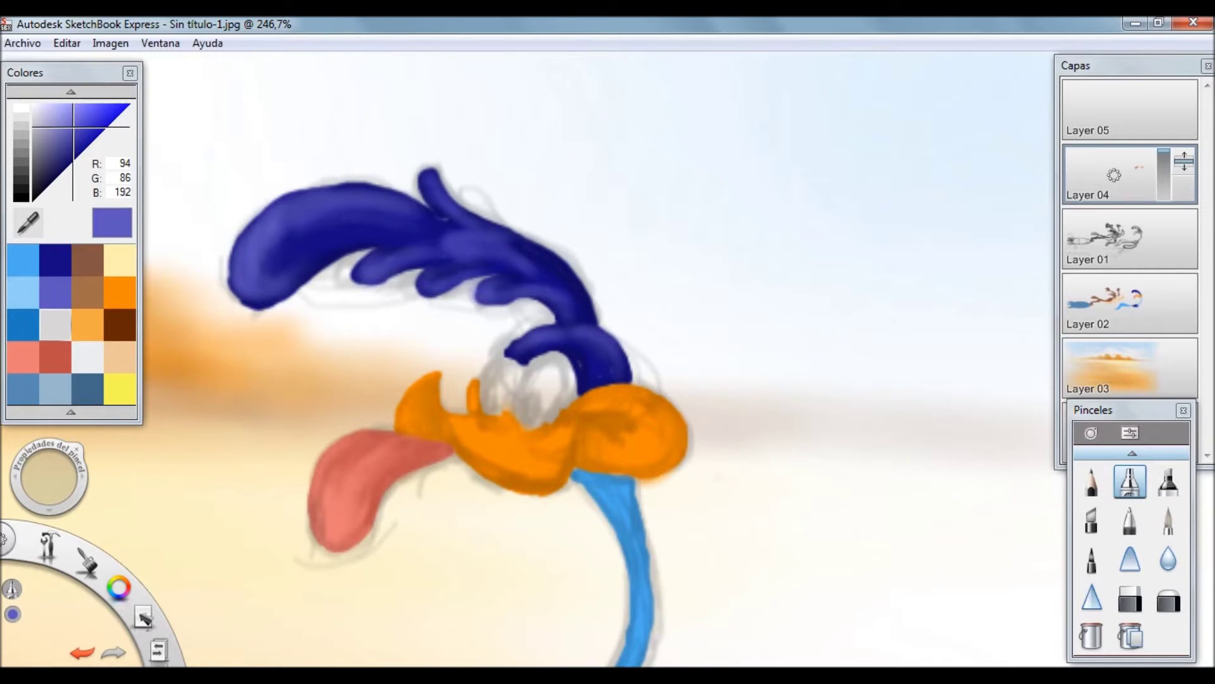
# - Airbrush dark blue shadows over the Road Runner's crest feathers to blend the highlights
pyautogui.click(55, 259)
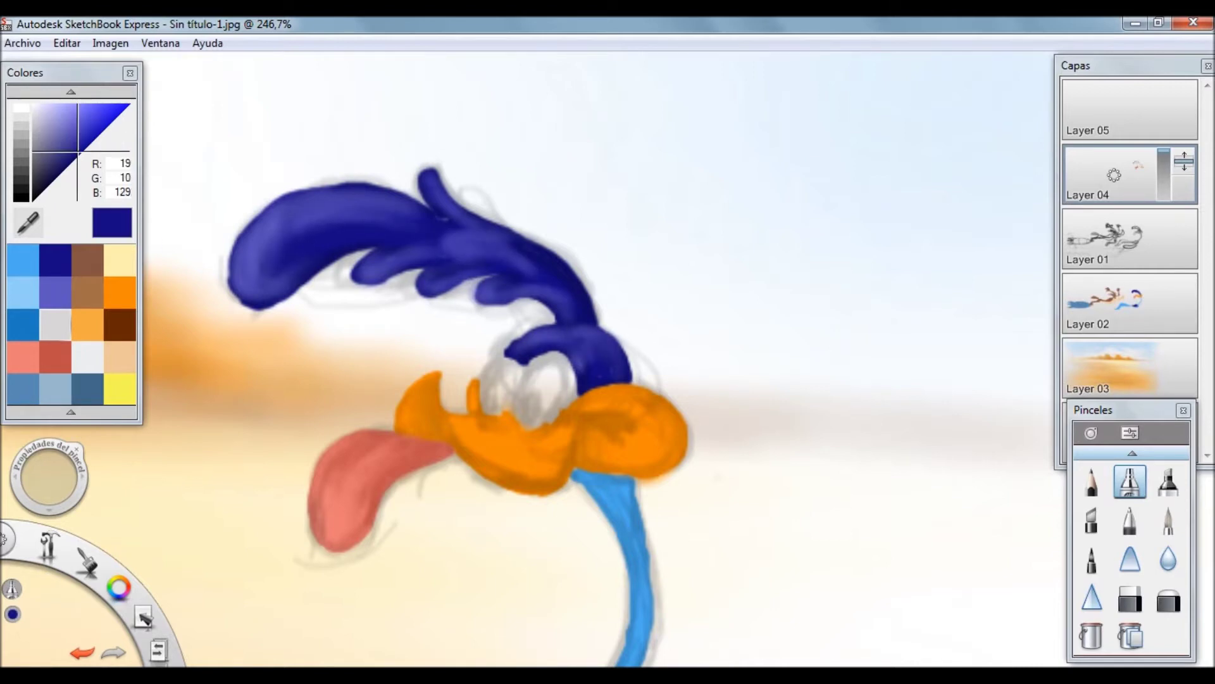
pyautogui.moveTo(526, 266); pyautogui.dragTo(459, 221)
pyautogui.moveTo(539, 294); pyautogui.dragTo(485, 286)
pyautogui.moveTo(478, 253); pyautogui.dragTo(457, 242)
pyautogui.moveTo(323, 216); pyautogui.dragTo(250, 269)
pyautogui.moveTo(357, 210)
pyautogui.mouseDown()
pyautogui.moveTo(291, 222)
pyautogui.moveTo(303, 213)
pyautogui.moveTo(247, 288)
pyautogui.mouseUp()
pyautogui.moveTo(354, 569); pyautogui.dragTo(513, 234)
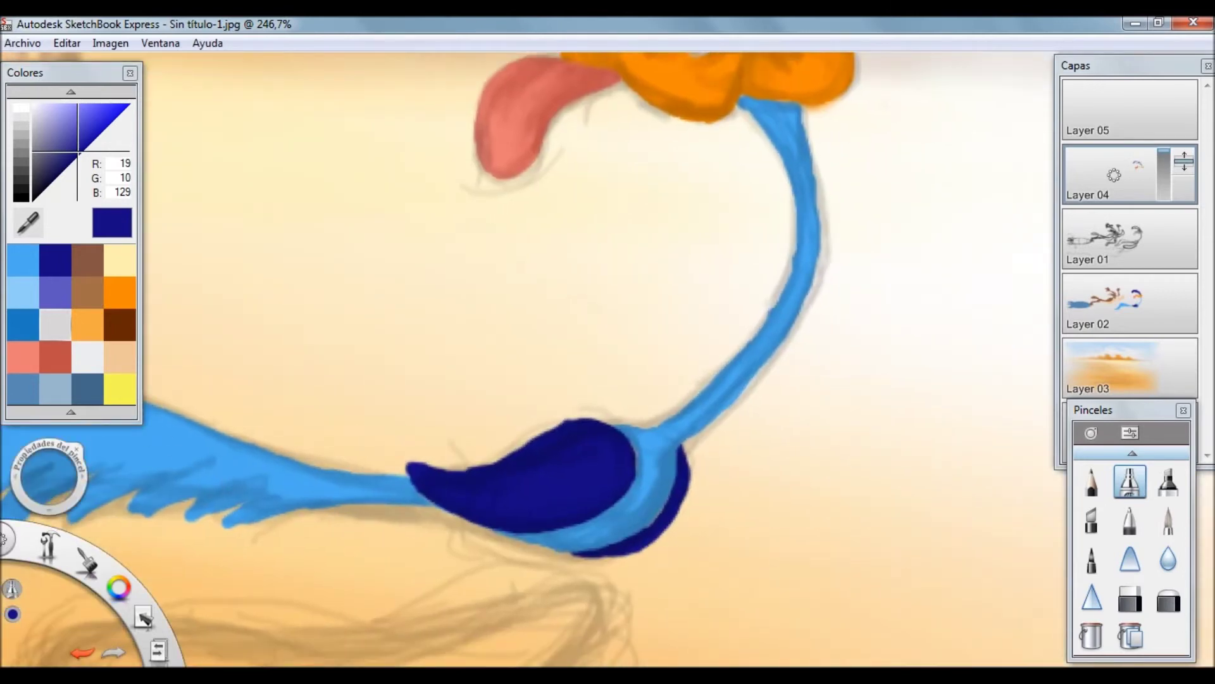
# - Paint violet-blue highlights along the lower edges of the Road Runner's near and far wings on Layer 04, using the paintbrush
pyautogui.click(55, 291)
pyautogui.click(1168, 519)
pyautogui.moveTo(682, 474)
pyautogui.mouseDown()
pyautogui.moveTo(658, 534)
pyautogui.moveTo(617, 551)
pyautogui.mouseUp()
pyautogui.moveTo(430, 485); pyautogui.dragTo(583, 532)
# - Airbrush violet-blue feather highlights across the near wing and blend them with dark blue
pyautogui.click(1129, 481)
pyautogui.moveTo(411, 465); pyautogui.dragTo(477, 494)
pyautogui.moveTo(427, 496)
pyautogui.mouseDown()
pyautogui.moveTo(560, 532)
pyautogui.moveTo(610, 519)
pyautogui.mouseUp()
pyautogui.moveTo(424, 465)
pyautogui.mouseDown()
pyautogui.moveTo(484, 484)
pyautogui.moveTo(541, 446)
pyautogui.mouseUp()
pyautogui.moveTo(507, 507); pyautogui.dragTo(538, 483)
pyautogui.keyDown('alt'); pyautogui.click(564, 450); pyautogui.keyUp('alt')
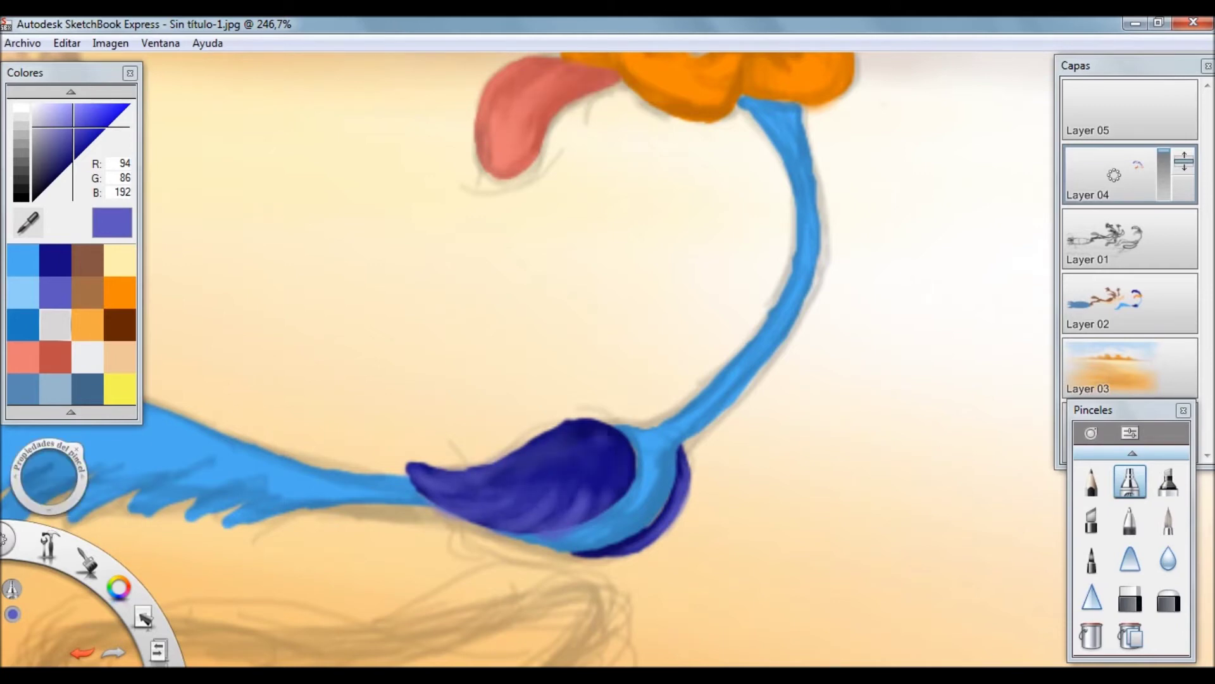
pyautogui.moveTo(585, 497); pyautogui.dragTo(502, 511)
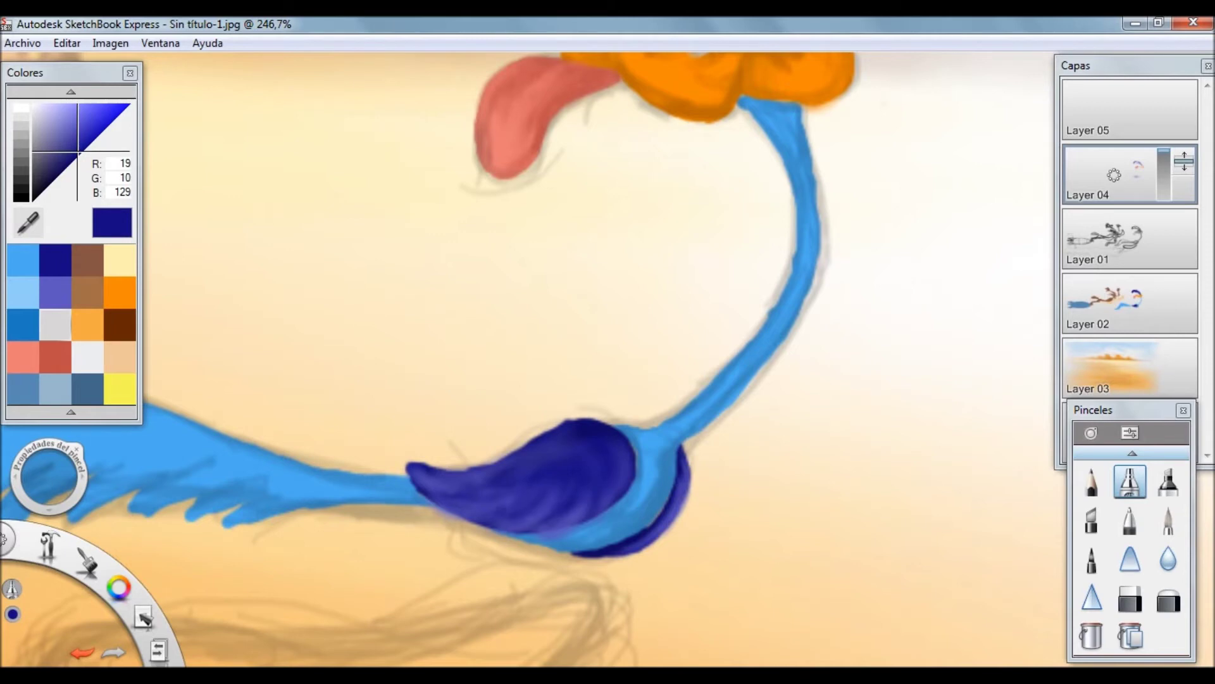
# - Paint small violet-blue feather strokes over the tip and body of the near wing with the paintbrush
pyautogui.click(1168, 520)
pyautogui.keyDown('alt'); pyautogui.click(410, 478); pyautogui.keyUp('alt')
pyautogui.click(55, 292)
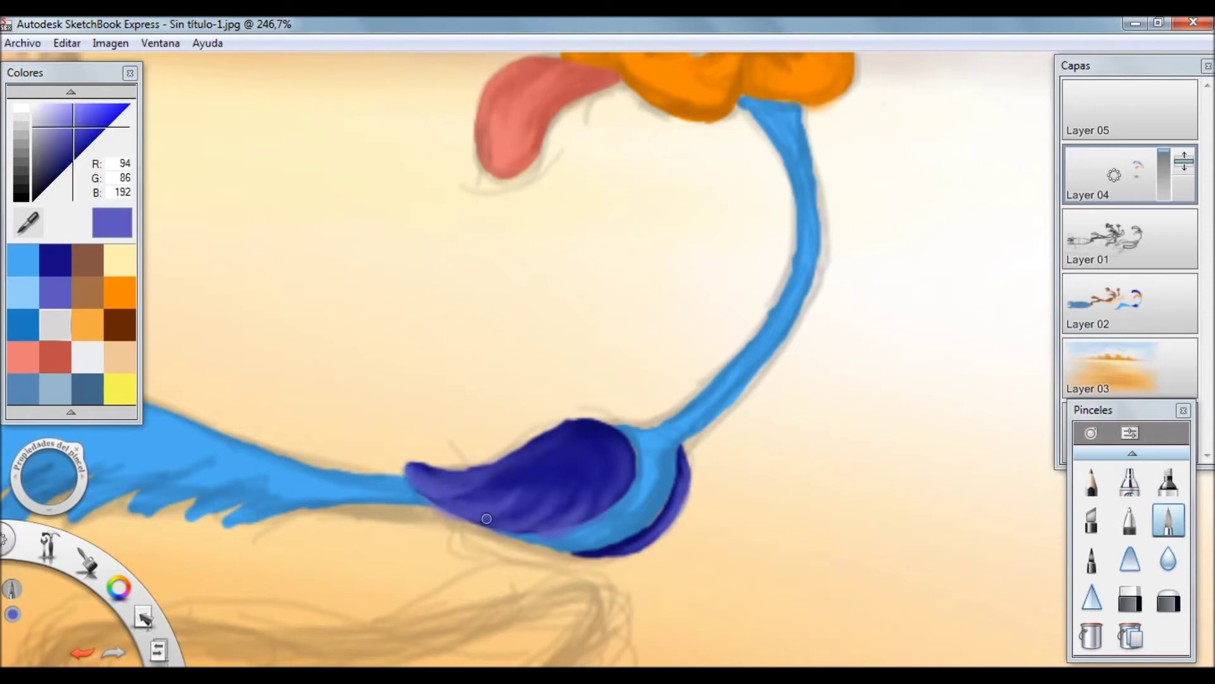
pyautogui.moveTo(484, 475)
pyautogui.mouseDown()
pyautogui.moveTo(543, 506)
pyautogui.moveTo(597, 487)
pyautogui.mouseUp()
pyautogui.moveTo(468, 470); pyautogui.dragTo(489, 488)
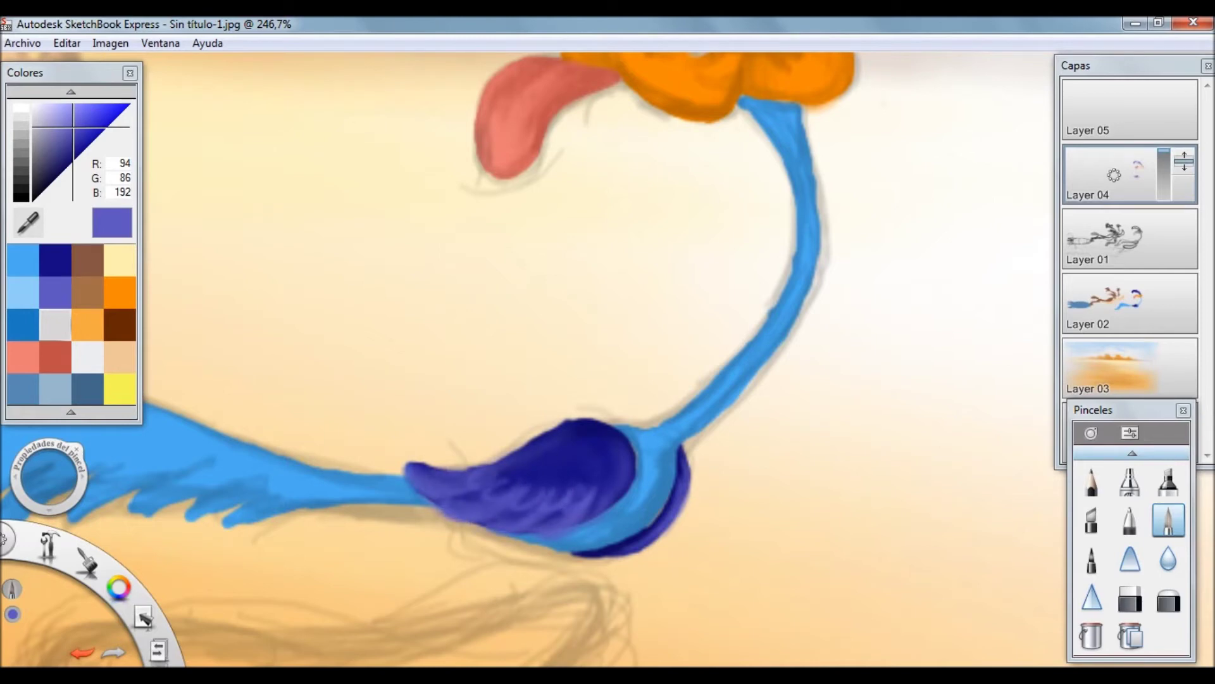
pyautogui.moveTo(505, 475)
pyautogui.mouseDown()
pyautogui.moveTo(576, 465)
pyautogui.moveTo(592, 436)
pyautogui.mouseUp()
pyautogui.moveTo(565, 481); pyautogui.dragTo(508, 492)
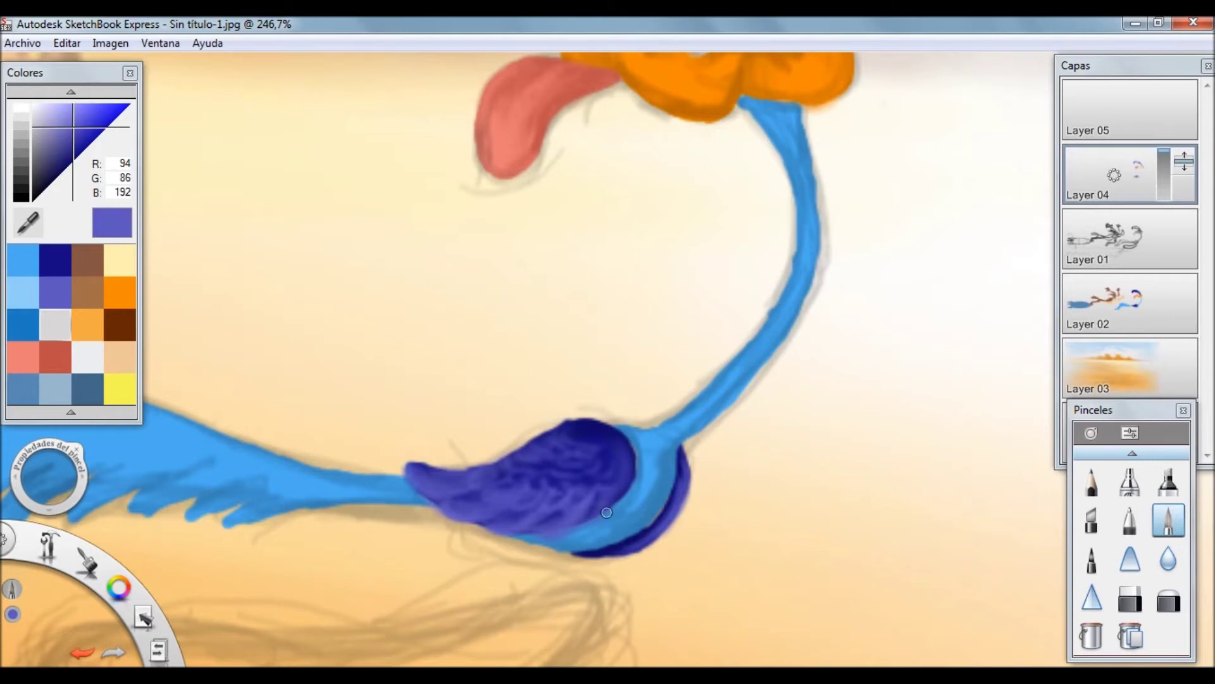
# - Refine the near wing's feather texture by alternating between dark blue and violet-blue
pyautogui.hotkey('ctrl', 'b')
pyautogui.hotkey('ctrl', 'b')
pyautogui.click(55, 259)
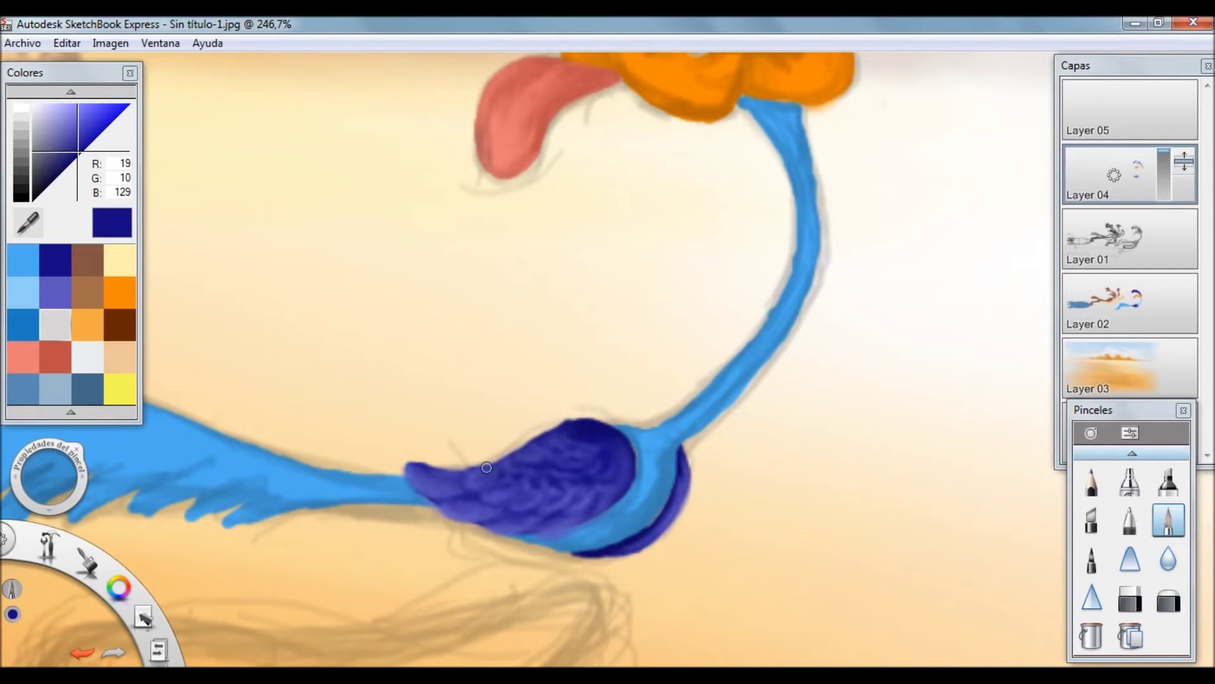
pyautogui.keyDown('alt'); pyautogui.click(485, 492); pyautogui.keyUp('alt')
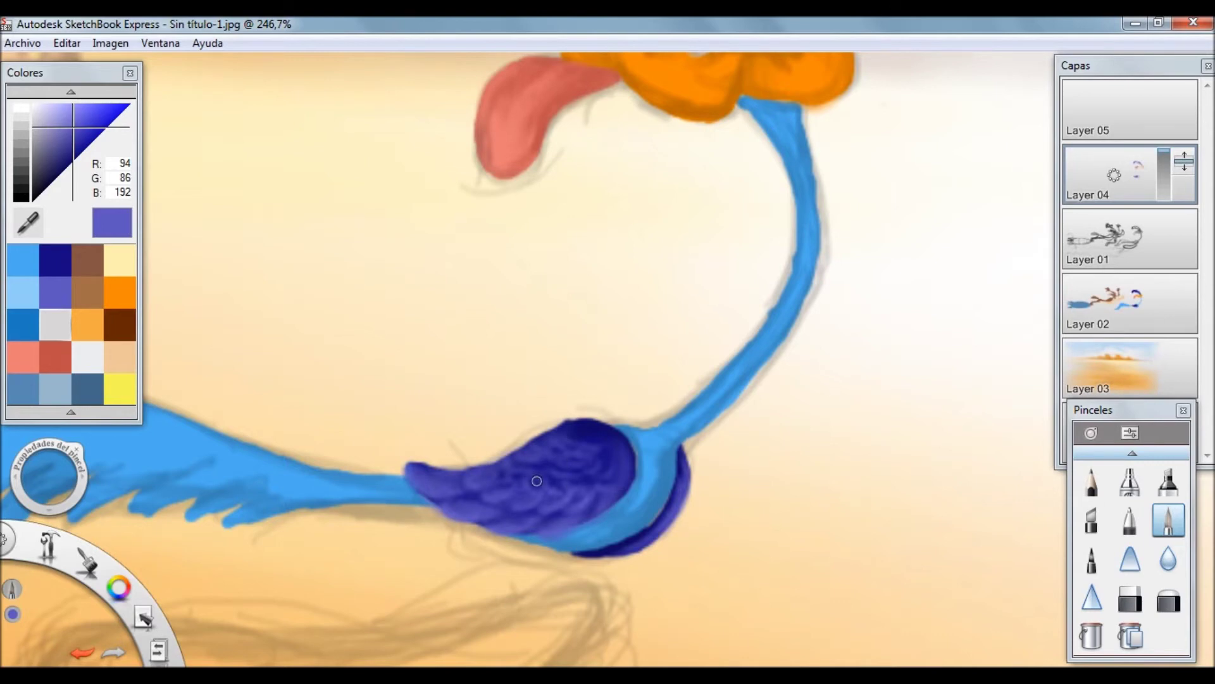
# - Paint light blue highlights down the Road Runner's neck and onto its breast with the paintbrush
pyautogui.scroll(-4, 554, 476)
pyautogui.scroll(3, 554, 476)
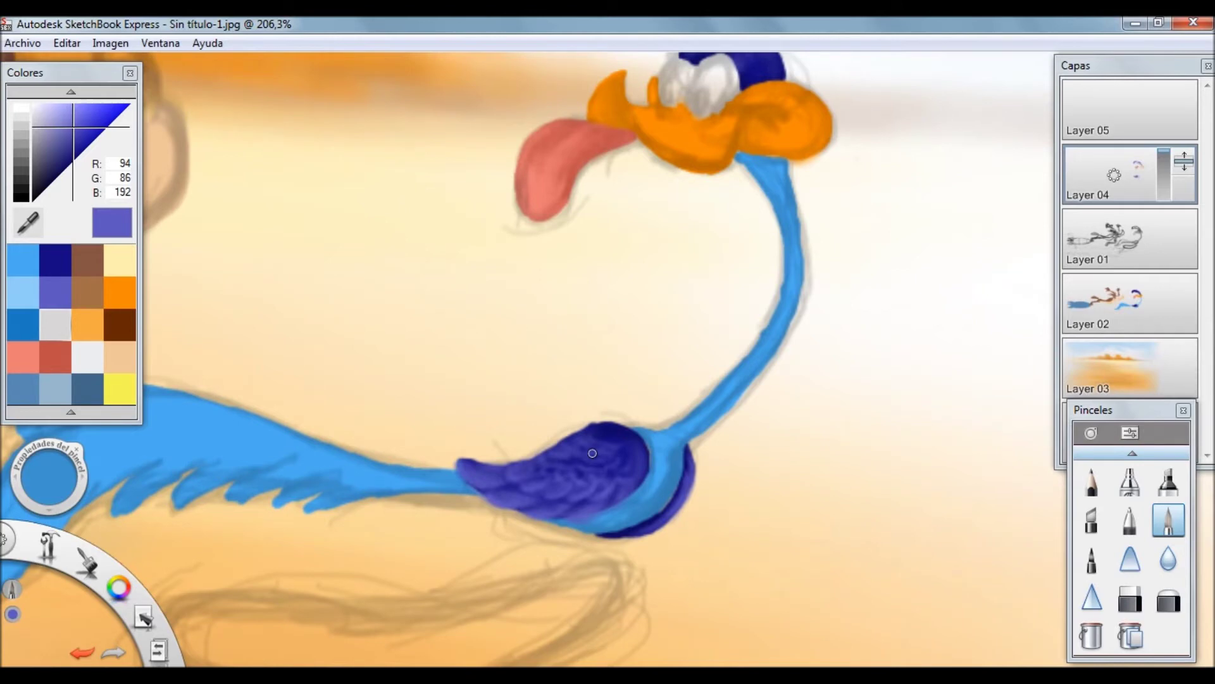
pyautogui.click(22, 291)
pyautogui.moveTo(794, 294)
pyautogui.mouseDown()
pyautogui.moveTo(789, 227)
pyautogui.moveTo(750, 373)
pyautogui.mouseUp()
pyautogui.moveTo(784, 269); pyautogui.dragTo(652, 500)
# - Hide the Layer 01 sketch and paint light blue highlights along the edges of the tail's outer half on Layer 04
pyautogui.moveTo(52, 441)
pyautogui.mouseDown()
pyautogui.moveTo(470, 371)
pyautogui.moveTo(355, 493)
pyautogui.moveTo(411, 449)
pyautogui.mouseUp()
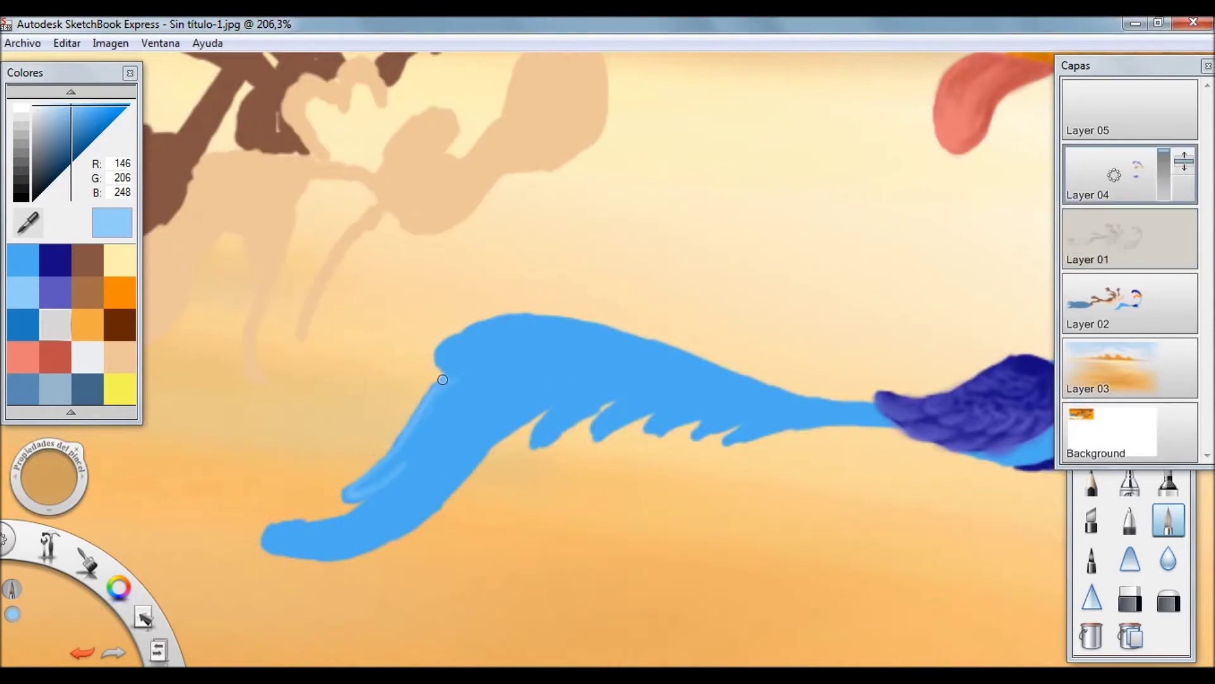
pyautogui.moveTo(310, 523)
pyautogui.mouseDown()
pyautogui.moveTo(274, 530)
pyautogui.moveTo(319, 554)
pyautogui.mouseUp()
pyautogui.moveTo(554, 404)
pyautogui.mouseDown()
pyautogui.moveTo(354, 550)
pyautogui.moveTo(294, 555)
pyautogui.mouseUp()
pyautogui.moveTo(374, 500); pyautogui.dragTo(269, 543)
pyautogui.moveTo(554, 315)
pyautogui.mouseDown()
pyautogui.moveTo(493, 317)
pyautogui.moveTo(484, 367)
pyautogui.mouseUp()
pyautogui.moveTo(404, 432); pyautogui.dragTo(345, 500)
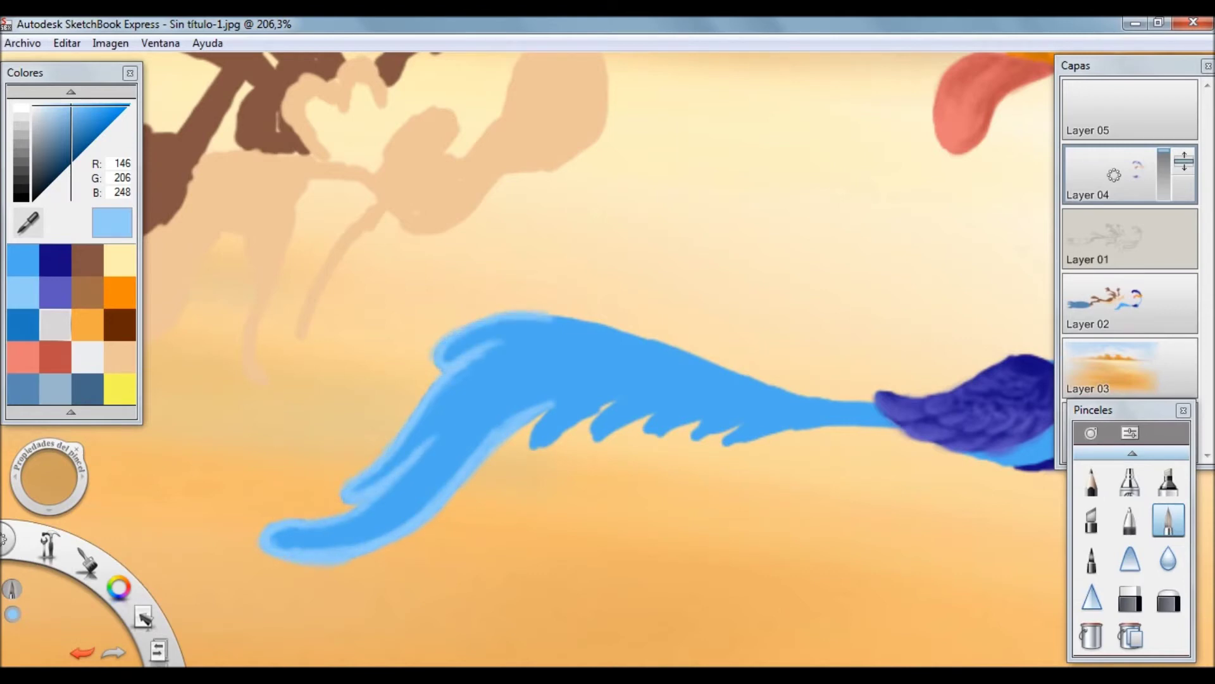
# - Paint light blue feather outlines along the tail's upper edge and its jagged lower feathers
pyautogui.moveTo(553, 317); pyautogui.dragTo(817, 402)
pyautogui.moveTo(570, 391); pyautogui.dragTo(532, 446)
pyautogui.moveTo(617, 399)
pyautogui.mouseDown()
pyautogui.moveTo(591, 437)
pyautogui.moveTo(712, 419)
pyautogui.moveTo(767, 436)
pyautogui.mouseUp()
pyautogui.moveTo(468, 367)
pyautogui.mouseDown()
pyautogui.moveTo(436, 417)
pyautogui.moveTo(360, 487)
pyautogui.mouseUp()
# - Airbrush overlapping light blue feathers across the whole tail, from the tip to the narrow base
pyautogui.click(1130, 481)
pyautogui.moveTo(275, 535)
pyautogui.mouseDown()
pyautogui.moveTo(361, 538)
pyautogui.moveTo(417, 465)
pyautogui.mouseUp()
pyautogui.moveTo(494, 427); pyautogui.dragTo(352, 538)
pyautogui.moveTo(424, 491); pyautogui.dragTo(358, 536)
pyautogui.moveTo(562, 324); pyautogui.dragTo(443, 356)
pyautogui.moveTo(525, 332); pyautogui.dragTo(446, 360)
pyautogui.moveTo(544, 323)
pyautogui.mouseDown()
pyautogui.moveTo(833, 407)
pyautogui.moveTo(734, 442)
pyautogui.mouseUp()
pyautogui.moveTo(767, 398); pyautogui.dragTo(541, 440)
pyautogui.moveTo(630, 389); pyautogui.dragTo(572, 405)
pyautogui.moveTo(436, 443); pyautogui.dragTo(545, 361)
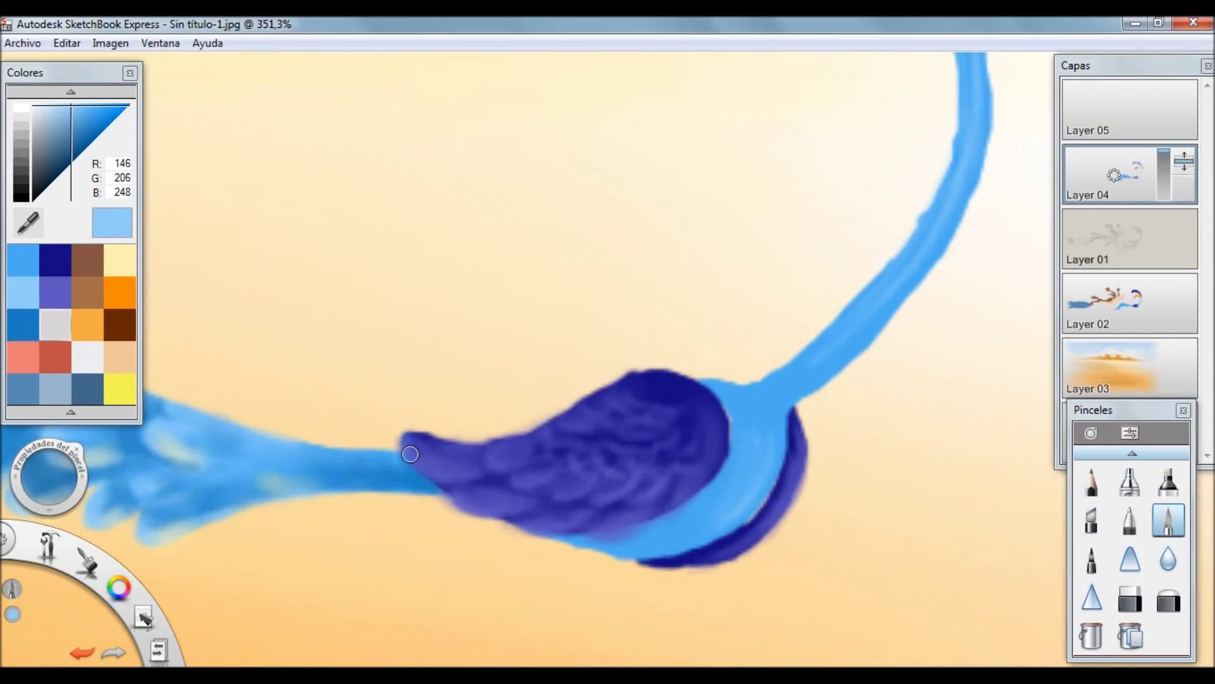
# - Paint highlights on the near wing's feathers and the edge of the far wing with the paintbrush
pyautogui.moveTo(452, 500)
pyautogui.mouseDown()
pyautogui.moveTo(589, 538)
pyautogui.moveTo(674, 513)
pyautogui.mouseUp()
pyautogui.moveTo(509, 481); pyautogui.dragTo(655, 500)
pyautogui.moveTo(696, 557); pyautogui.dragTo(772, 522)
# - Airbrush a light blue highlight along the length of the Road Runner's neck
pyautogui.scroll(-8, 723, 379)
pyautogui.scroll(6, 723, 379)
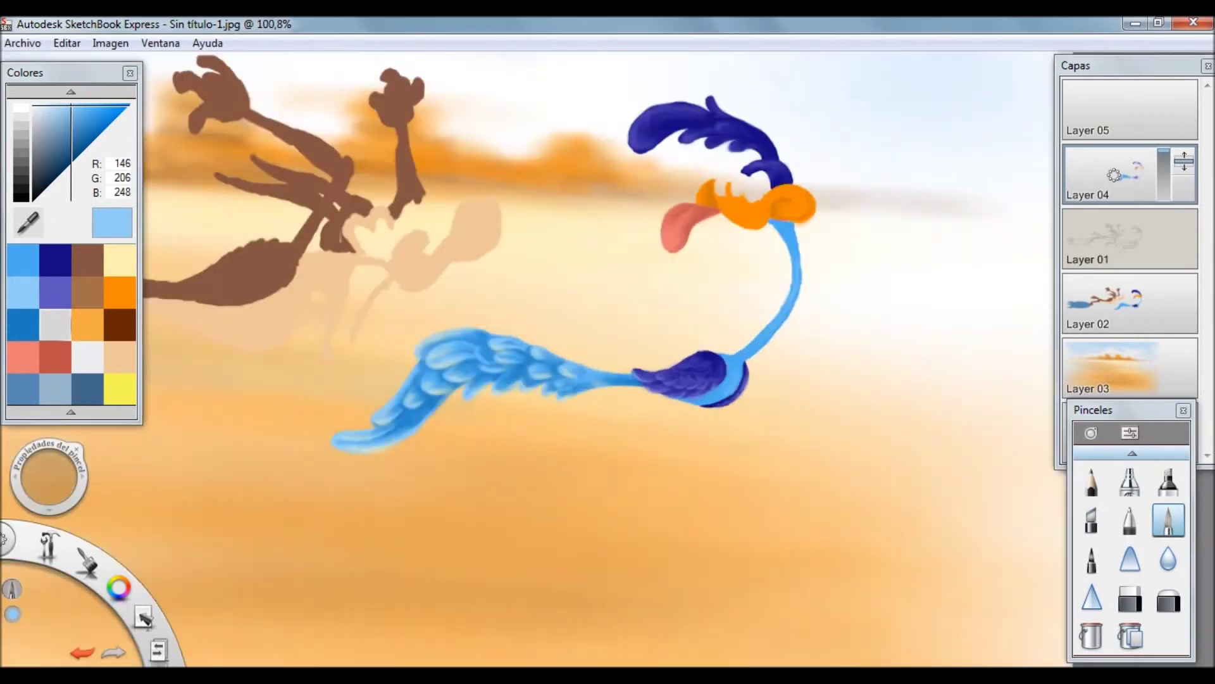
pyautogui.click(1129, 481)
pyautogui.click(23, 260)
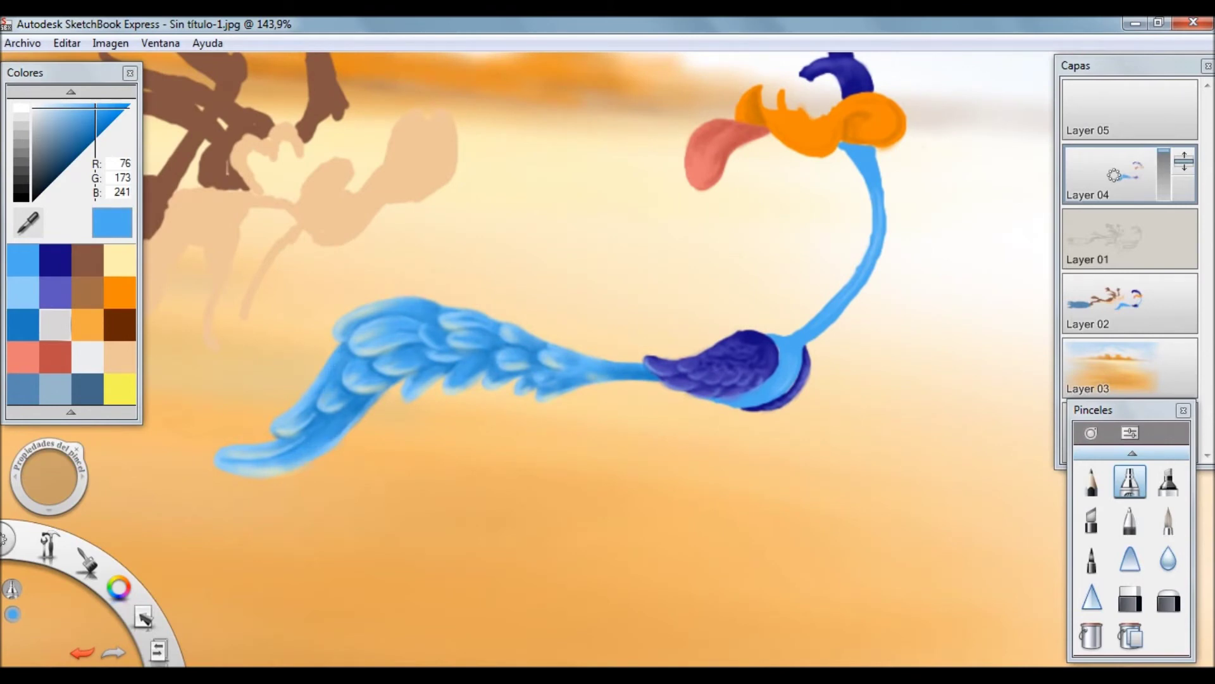
pyautogui.scroll(-4, 486, 360)
pyautogui.scroll(3, 486, 360)
pyautogui.scroll(-3, 607, 359)
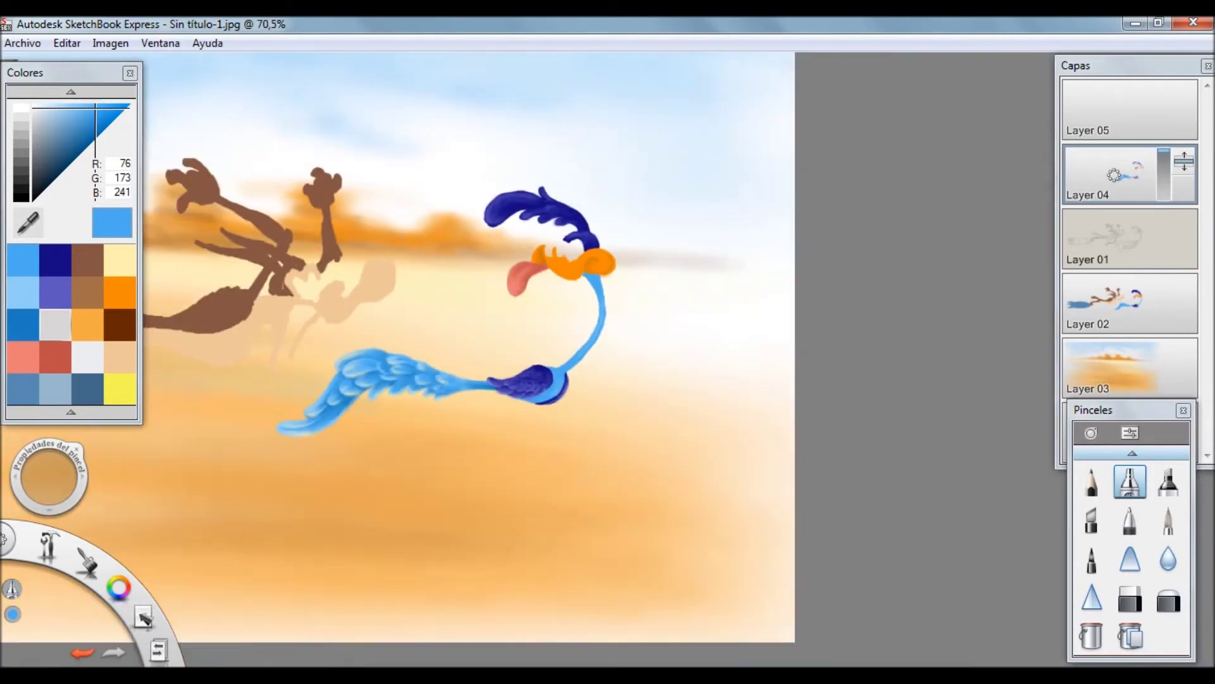
pyautogui.scroll(5, 607, 359)
pyautogui.click(22, 291)
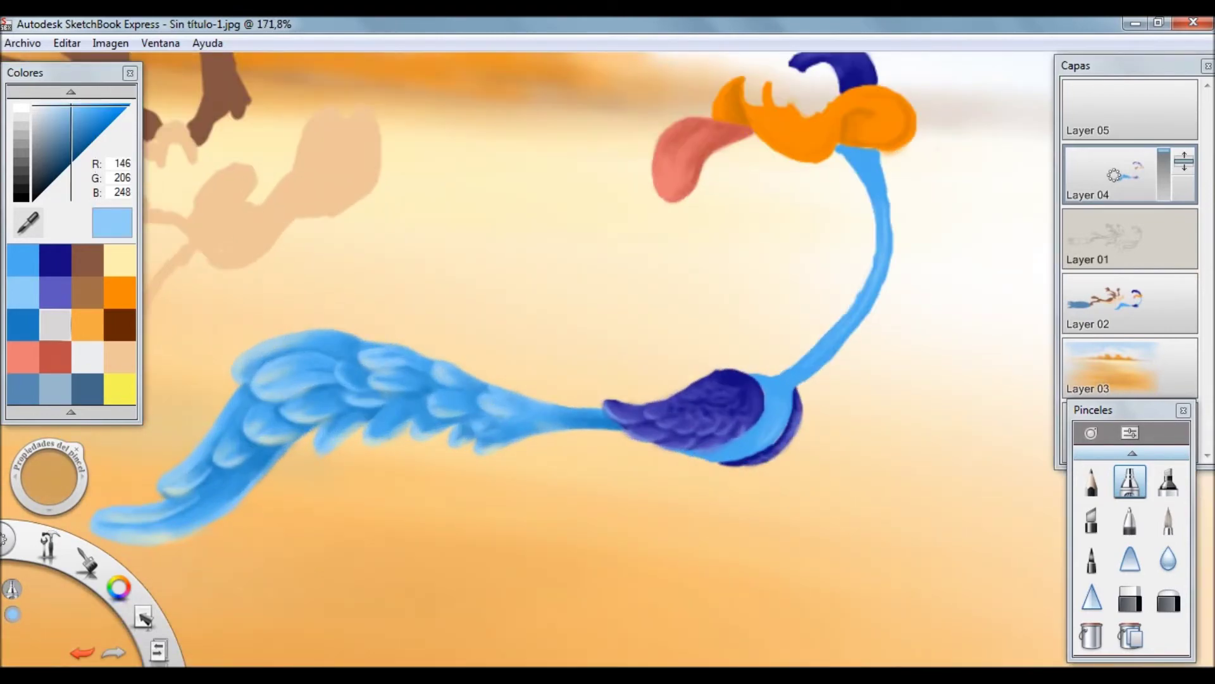
pyautogui.scroll(-3, 607, 360)
pyautogui.scroll(5, 607, 360)
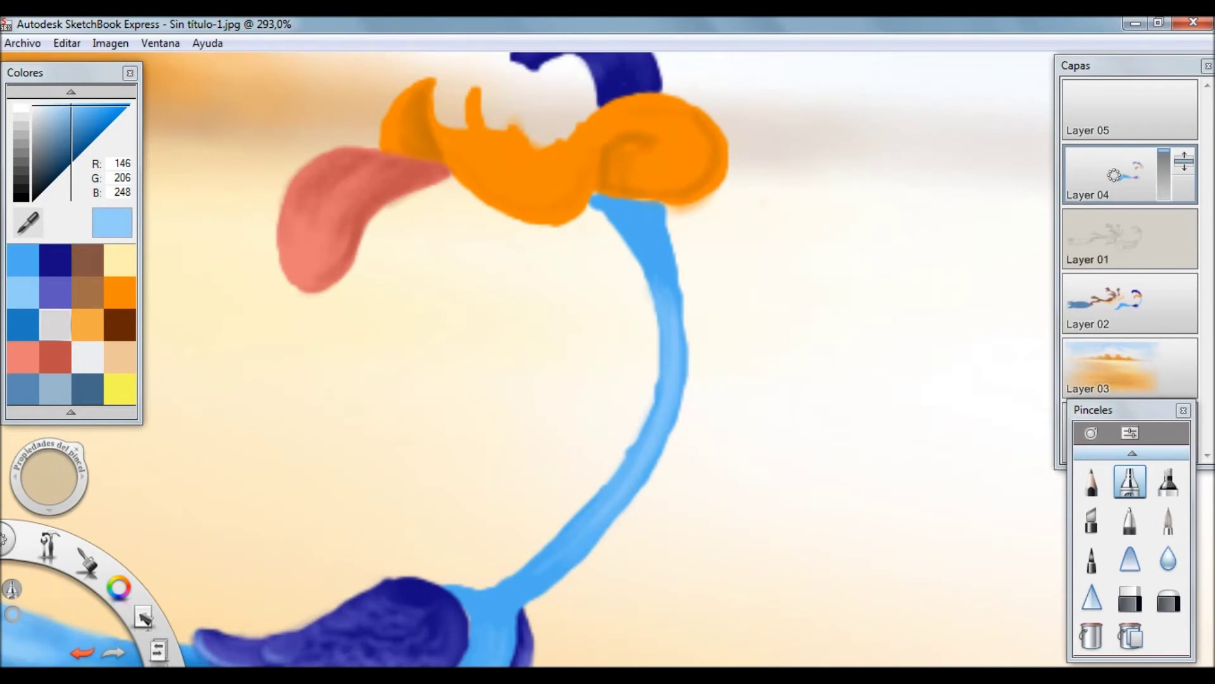
pyautogui.moveTo(535, 478); pyautogui.dragTo(719, 498)
# - Blend blue shading into the breast beside the wing and the upper neck with the airbrush
pyautogui.click(1168, 520)
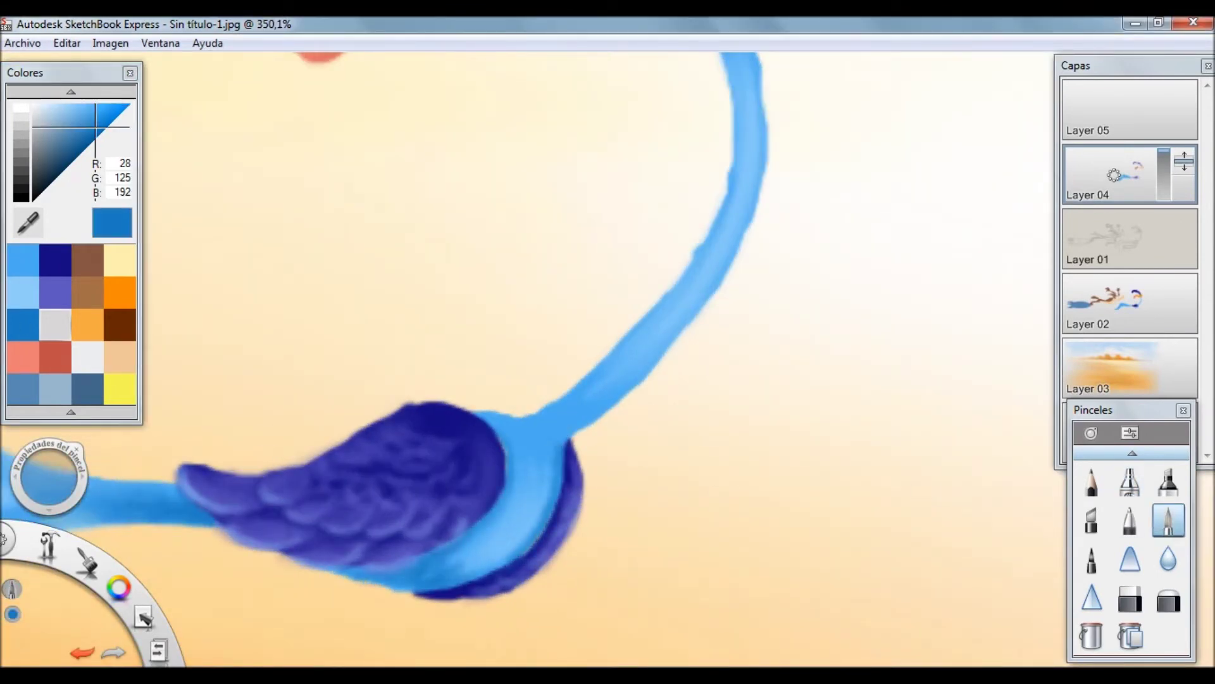
pyautogui.click(1130, 481)
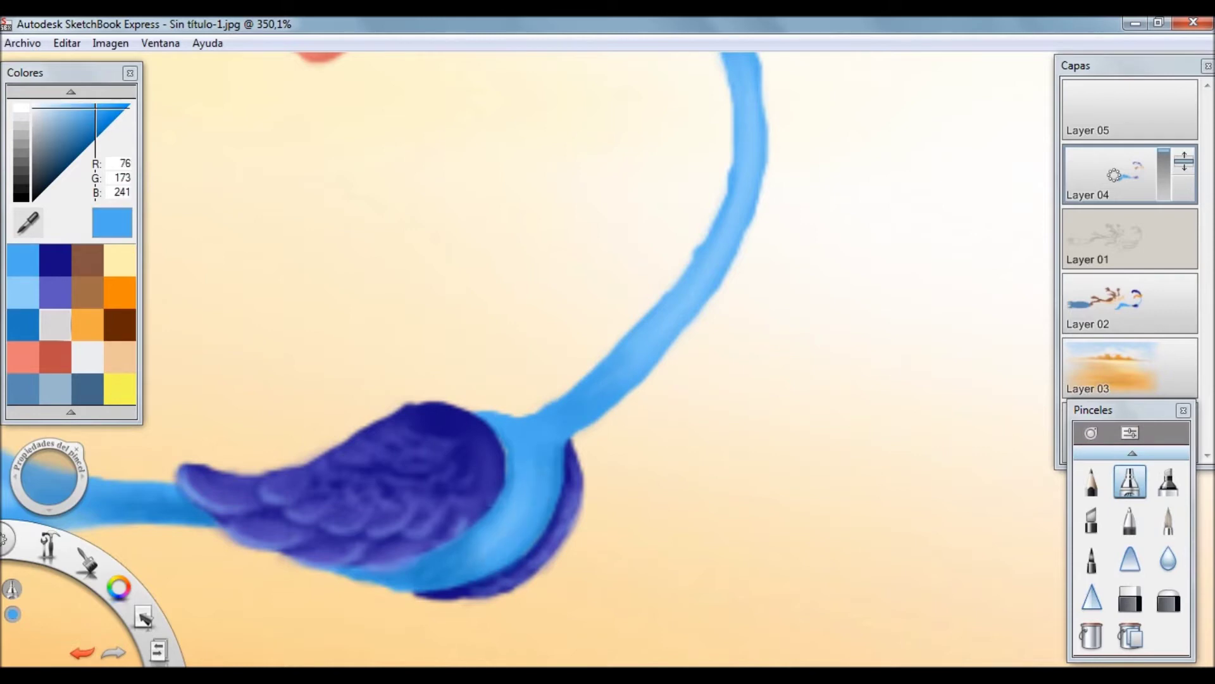
pyautogui.moveTo(507, 538); pyautogui.dragTo(382, 255)
pyautogui.moveTo(456, 143); pyautogui.dragTo(446, 297)
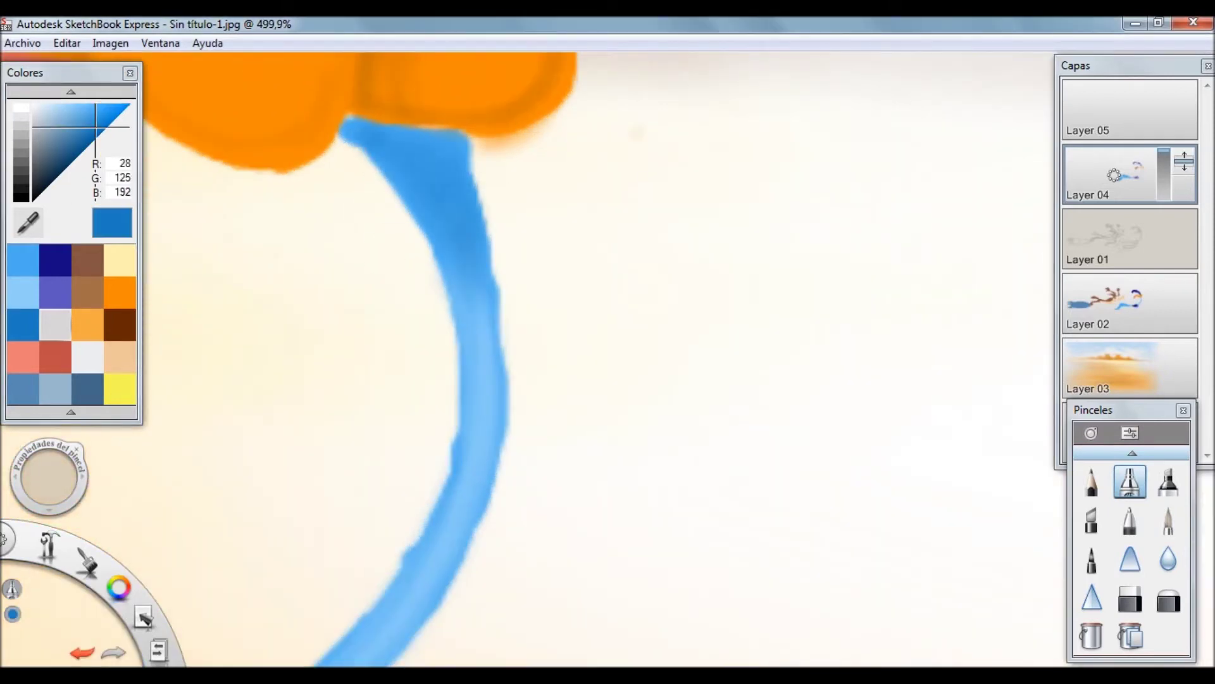
# - Shade the upper neck beneath the head with darker blue, using the airbrush and paintbrush, and pick the medium blue again
pyautogui.moveTo(363, 124); pyautogui.dragTo(485, 342)
pyautogui.click(1168, 521)
pyautogui.moveTo(47, 476); pyautogui.dragTo(56, 477)
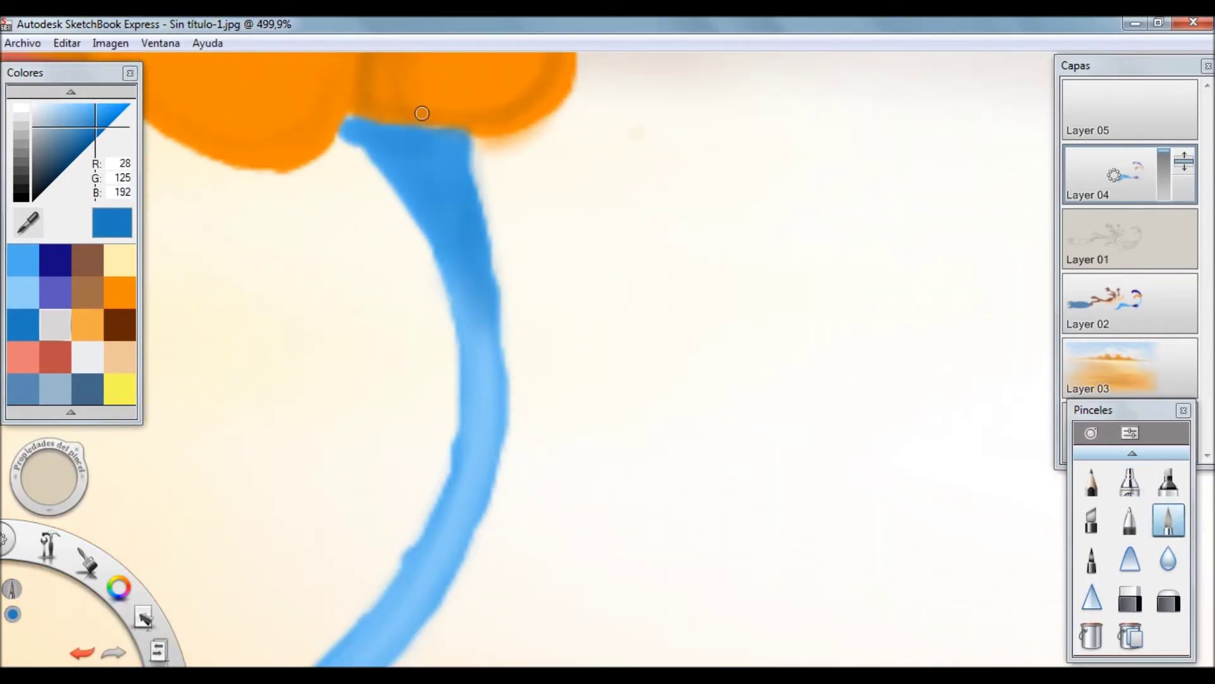
pyautogui.moveTo(455, 135)
pyautogui.mouseDown()
pyautogui.moveTo(443, 168)
pyautogui.moveTo(349, 117)
pyautogui.moveTo(455, 184)
pyautogui.mouseUp()
pyautogui.keyDown('alt'); pyautogui.click(481, 354); pyautogui.keyUp('alt')
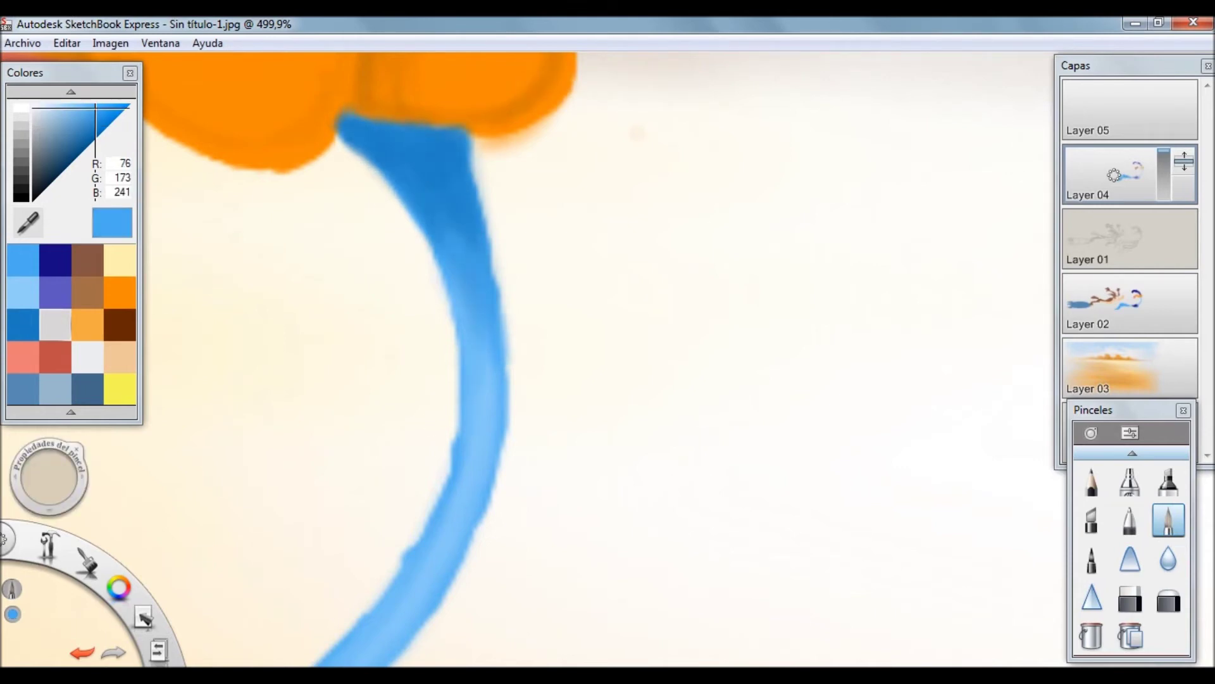
# - Erase the uneven base colour along the neck's edges on Layer 02 with the hard eraser
pyautogui.scroll(-5, 380, 380)
pyautogui.scroll(4, 367, 364)
pyautogui.press('e')
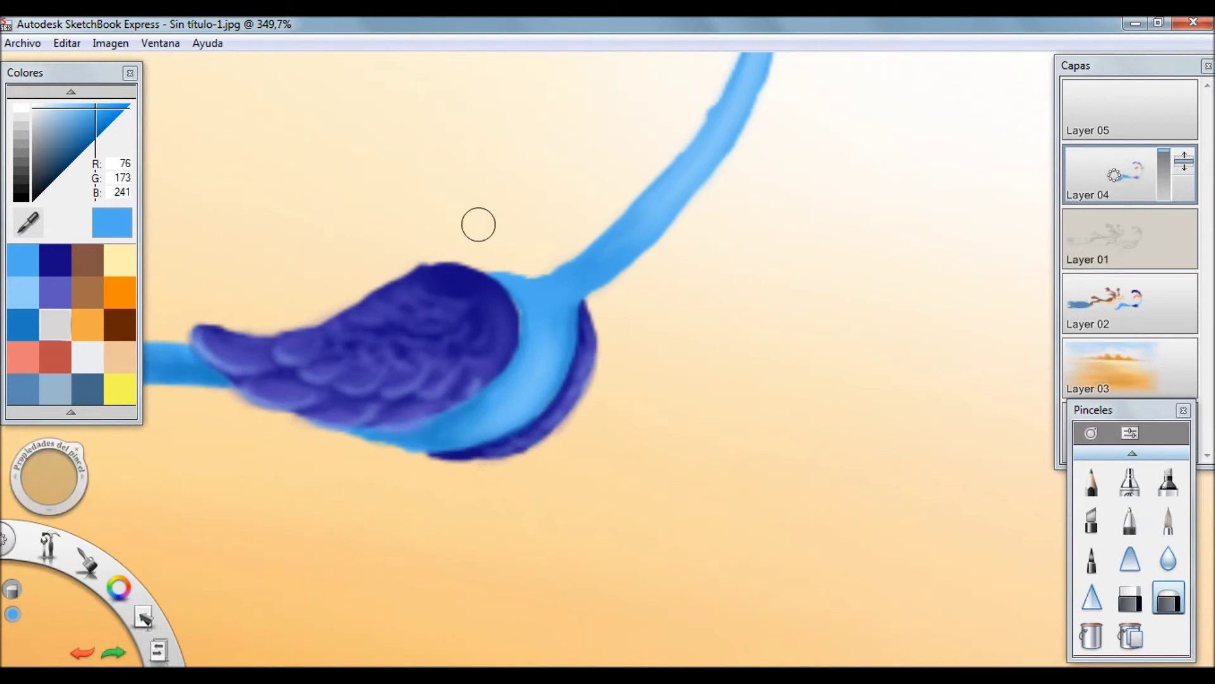
pyautogui.press('e')
pyautogui.click(1114, 303)
pyautogui.moveTo(522, 256); pyautogui.dragTo(484, 573)
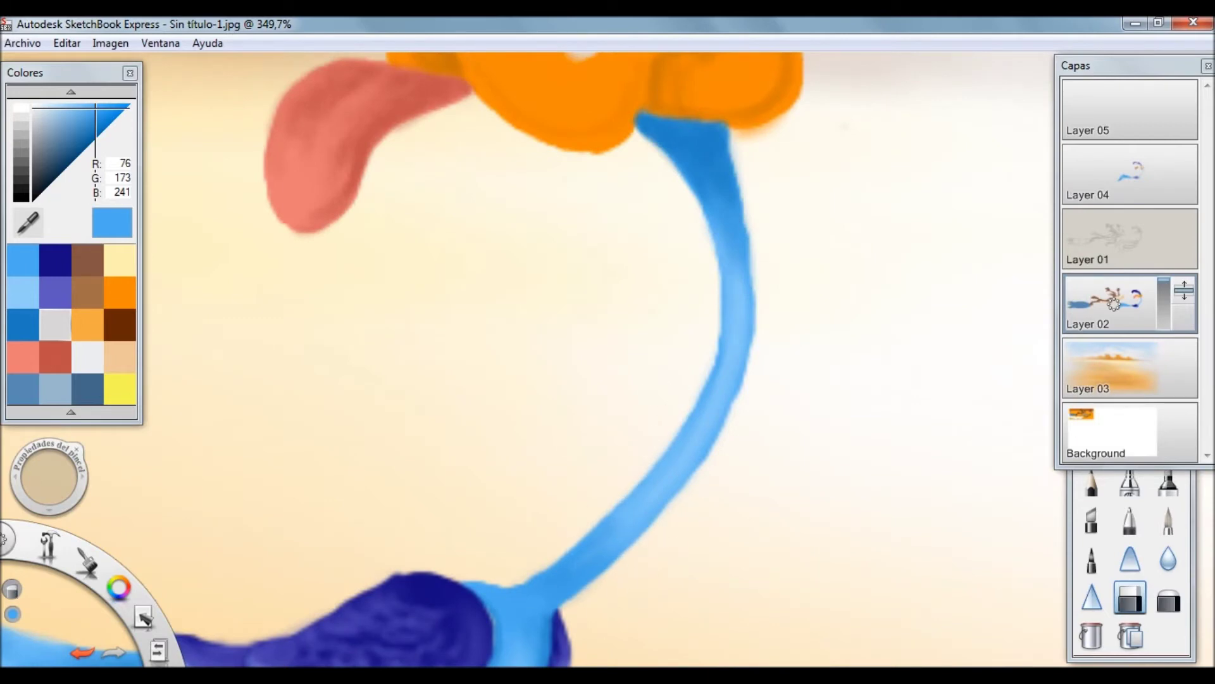
# - Return to Layer 04 and shade the base of the neck and the breast with darker blue
pyautogui.scroll(-3, 968, 334)
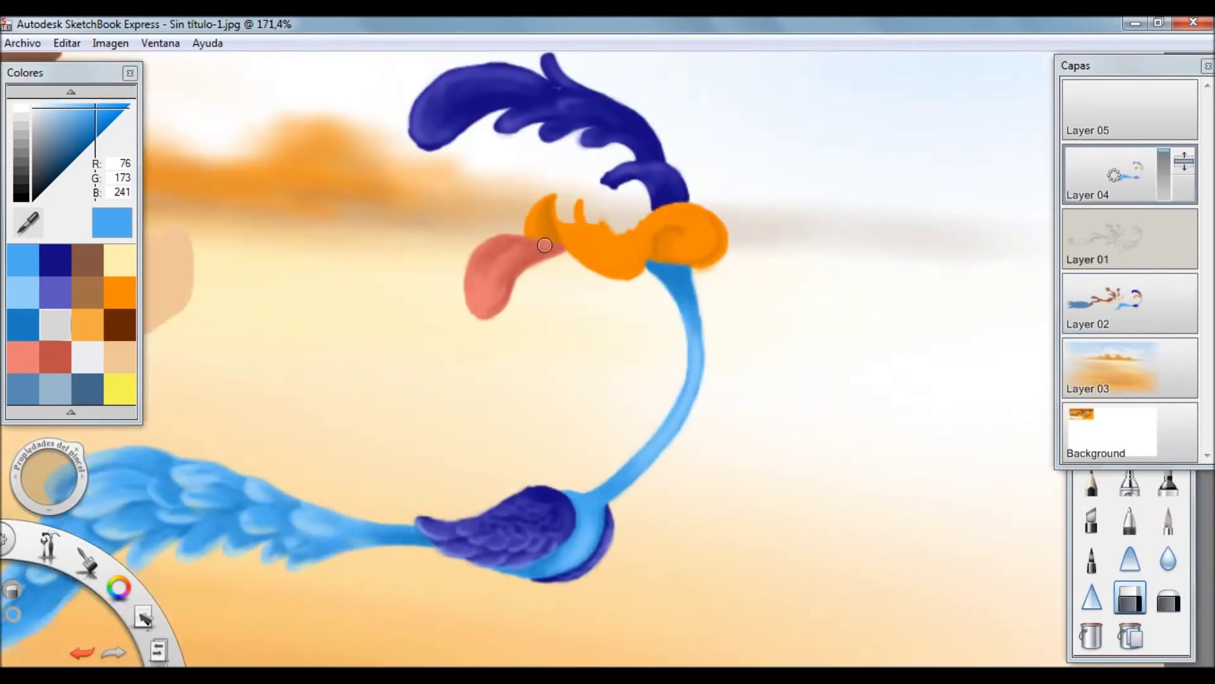
pyautogui.click(1130, 481)
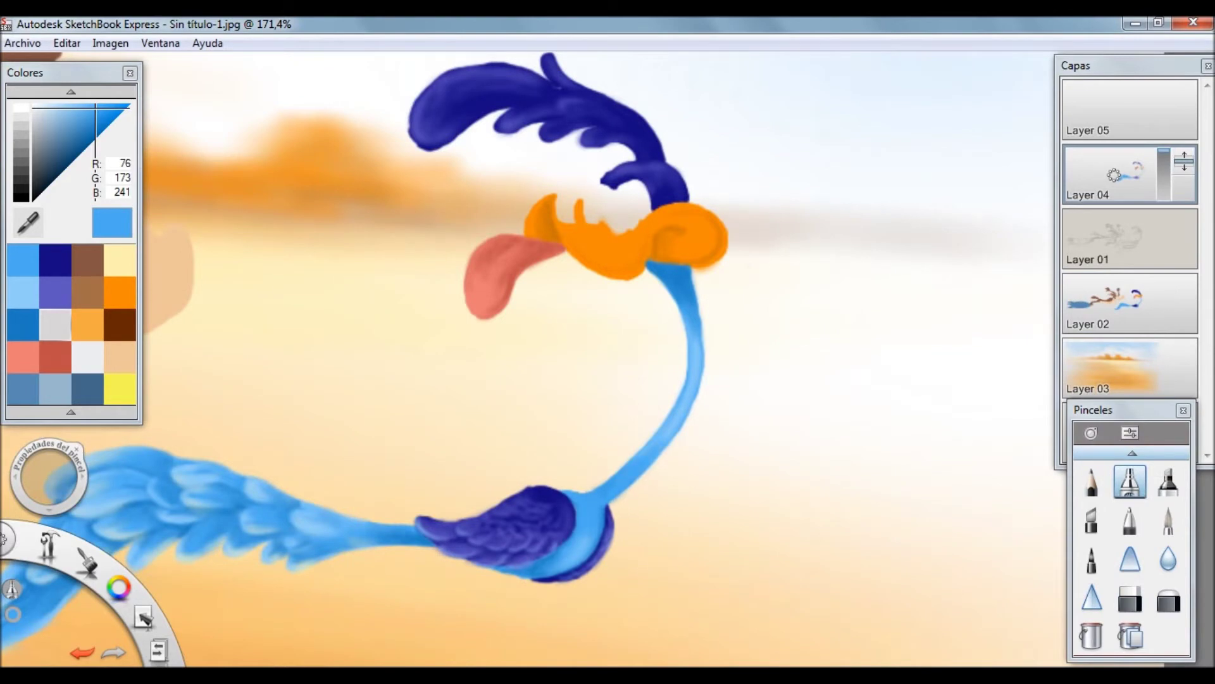
pyautogui.click(1168, 519)
pyautogui.click(23, 324)
pyautogui.scroll(2, 557, 525)
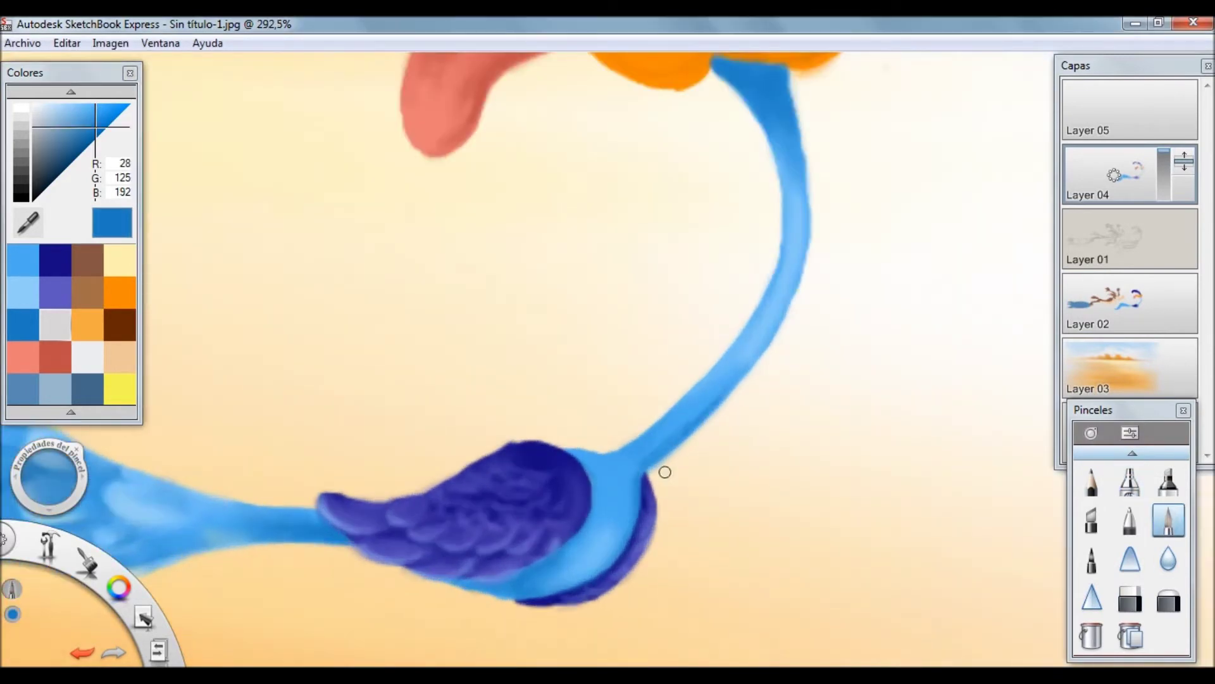
pyautogui.scroll(-5, 601, 472)
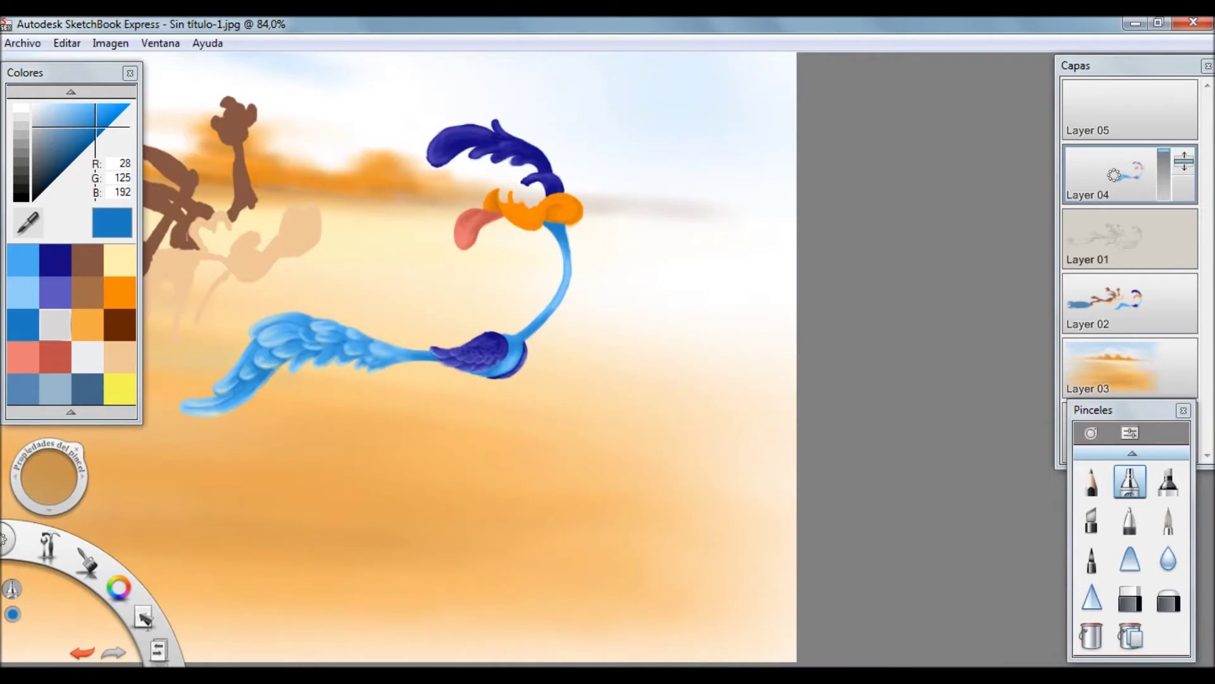
# - Paint violet-blue feather outlines along the Road Runner's crest with the paintbrush
pyautogui.scroll(5, 419, 139)
pyautogui.keyDown('alt'); pyautogui.click(667, 185); pyautogui.keyUp('alt')
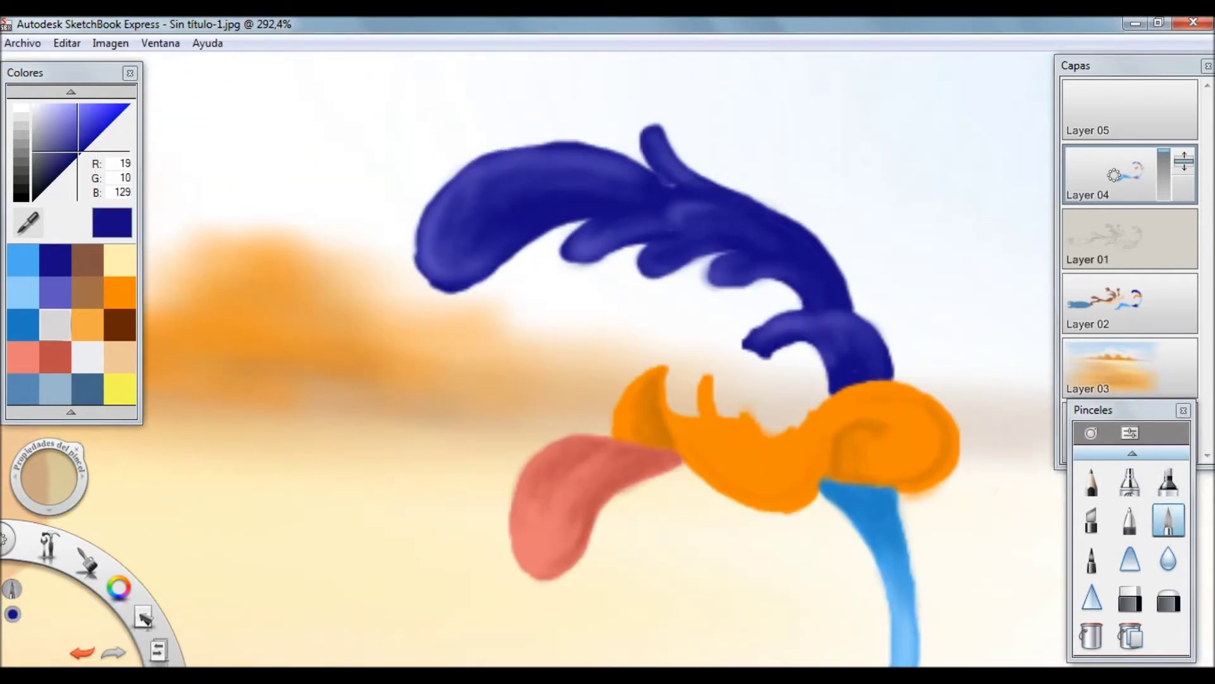
pyautogui.keyDown('alt'); pyautogui.click(586, 216); pyautogui.keyUp('alt')
pyautogui.moveTo(747, 221)
pyautogui.mouseDown()
pyautogui.moveTo(778, 253)
pyautogui.moveTo(708, 258)
pyautogui.mouseUp()
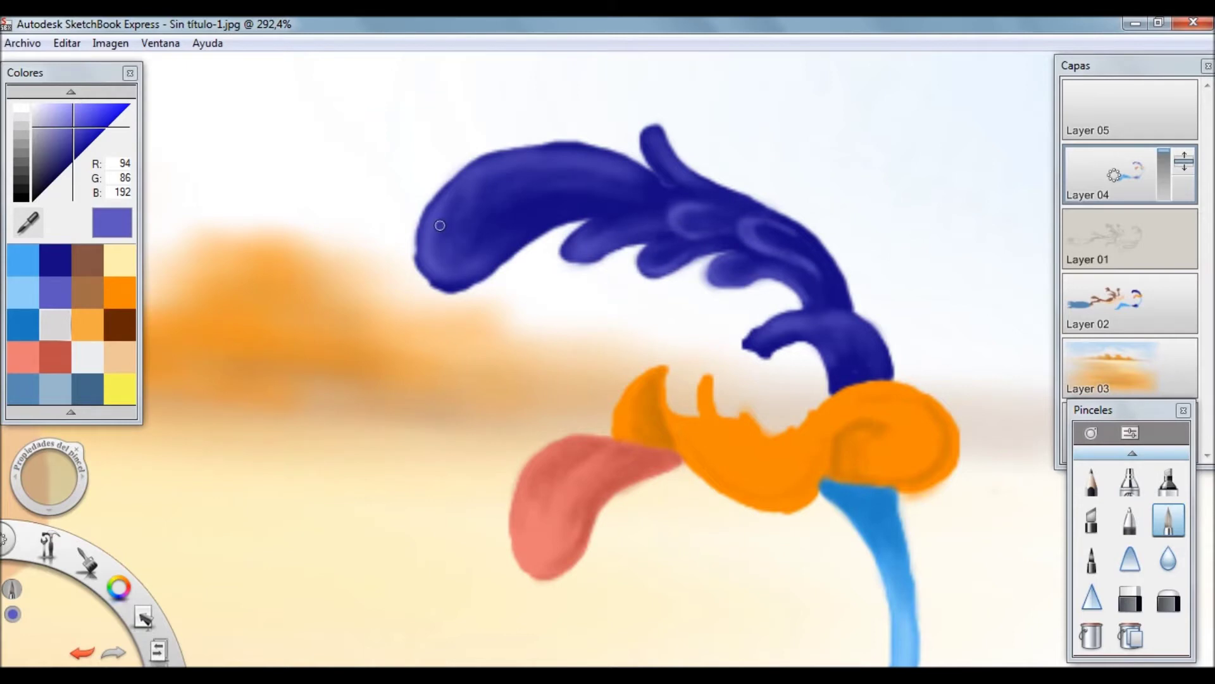
pyautogui.moveTo(652, 136); pyautogui.dragTo(721, 187)
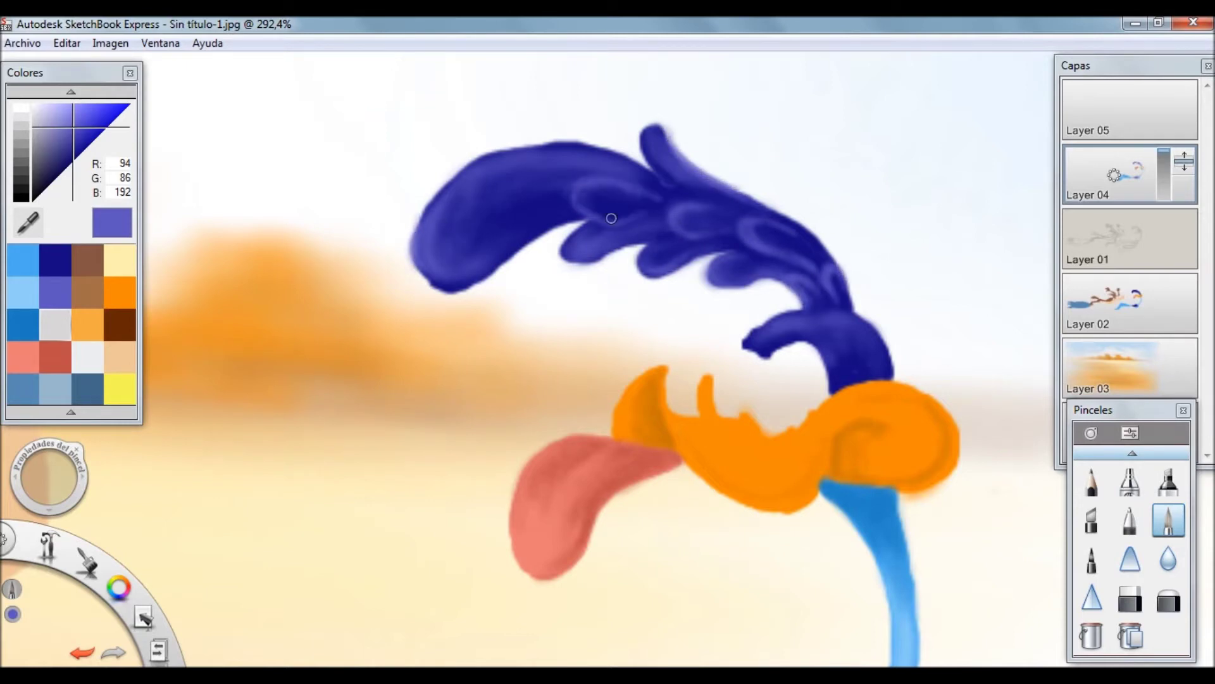
# - Blend violet-blue into the crest's feathers and its large outer tip, using the airbrush and paintbrush
pyautogui.click(1130, 481)
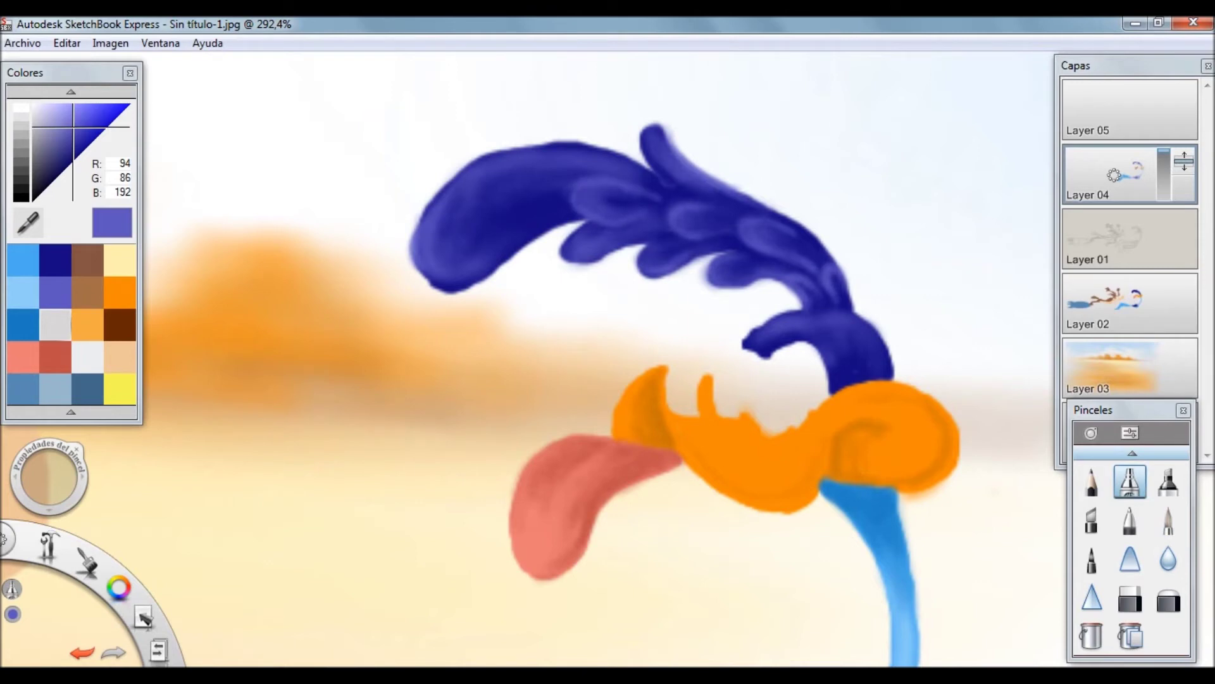
pyautogui.keyDown('alt'); pyautogui.click(841, 310); pyautogui.keyUp('alt')
pyautogui.keyDown('alt'); pyautogui.click(437, 224); pyautogui.keyUp('alt')
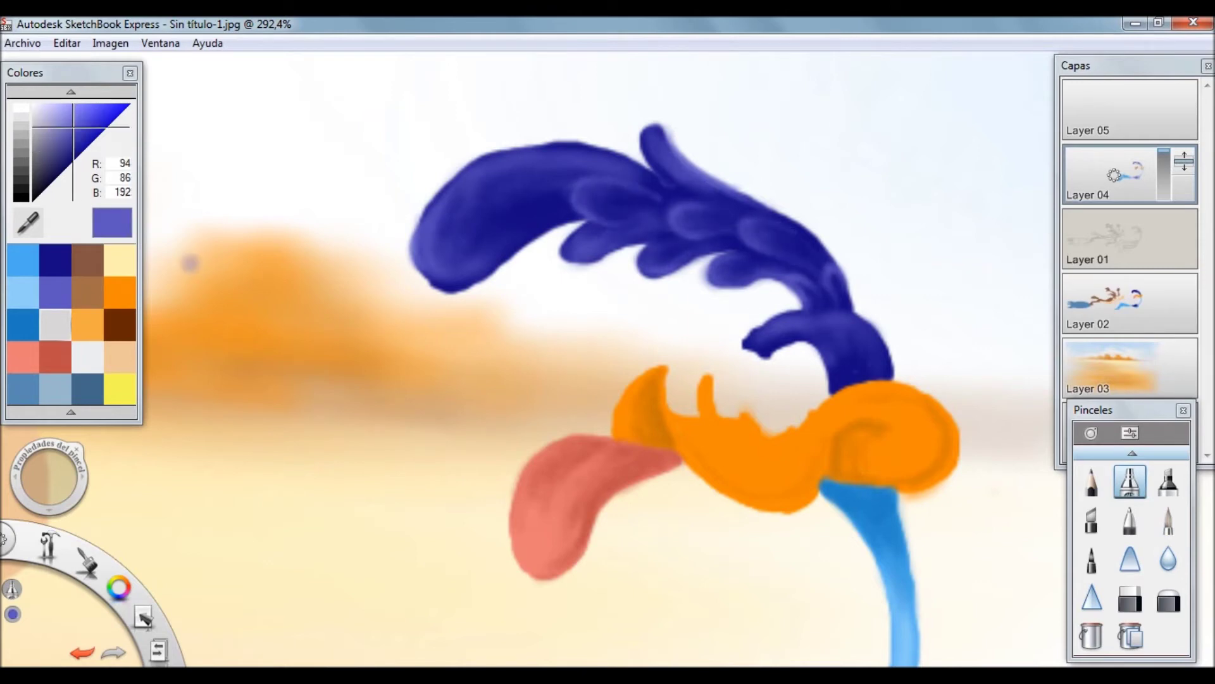
pyautogui.click(1167, 519)
pyautogui.moveTo(604, 206); pyautogui.dragTo(608, 190)
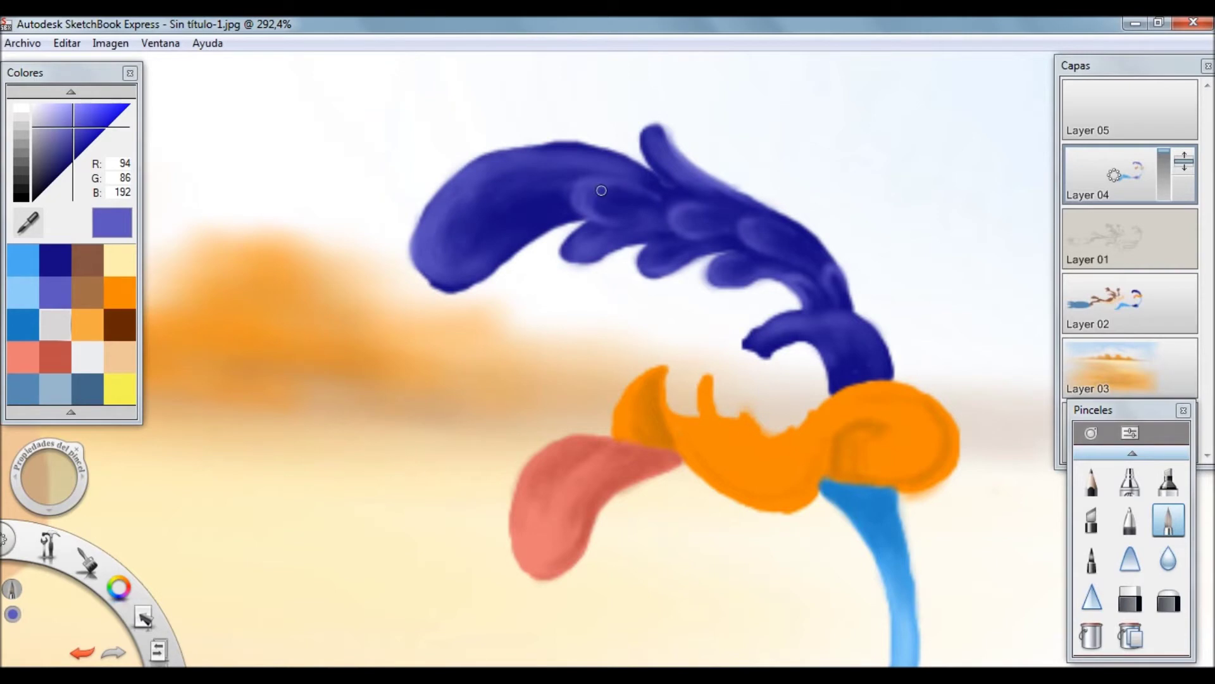
pyautogui.doubleClick(1130, 481)
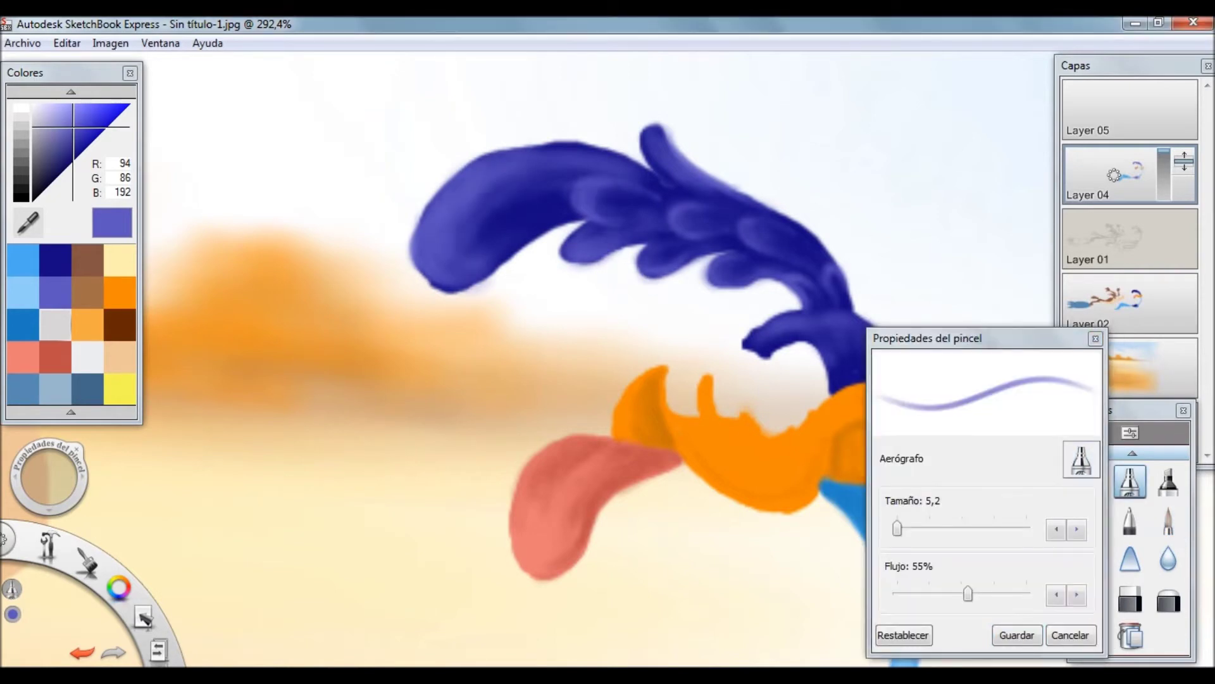
pyautogui.moveTo(428, 275); pyautogui.dragTo(509, 266)
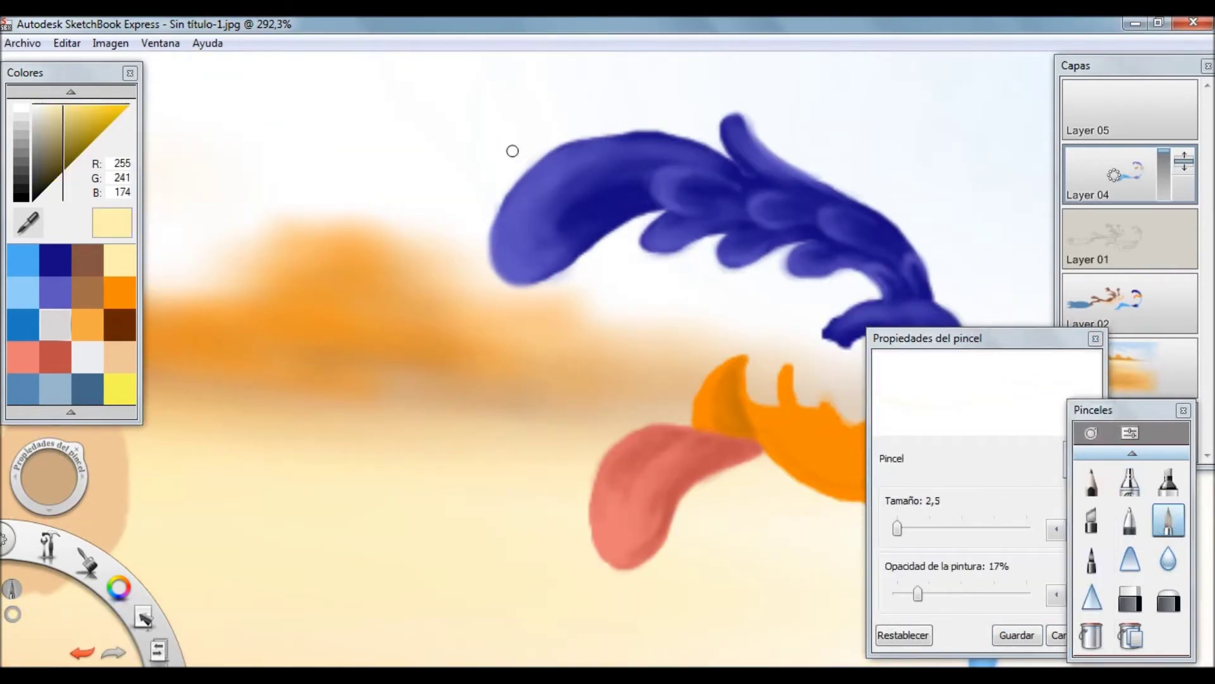
# - Paint pale cream (255, 241, 174) highlights on the crest's outer tip and feathers with the low-opacity paintbrush
pyautogui.moveTo(513, 150); pyautogui.dragTo(578, 190)
pyautogui.moveTo(515, 215); pyautogui.dragTo(626, 149)
pyautogui.moveTo(506, 253); pyautogui.dragTo(573, 163)
pyautogui.moveTo(677, 180); pyautogui.dragTo(735, 251)
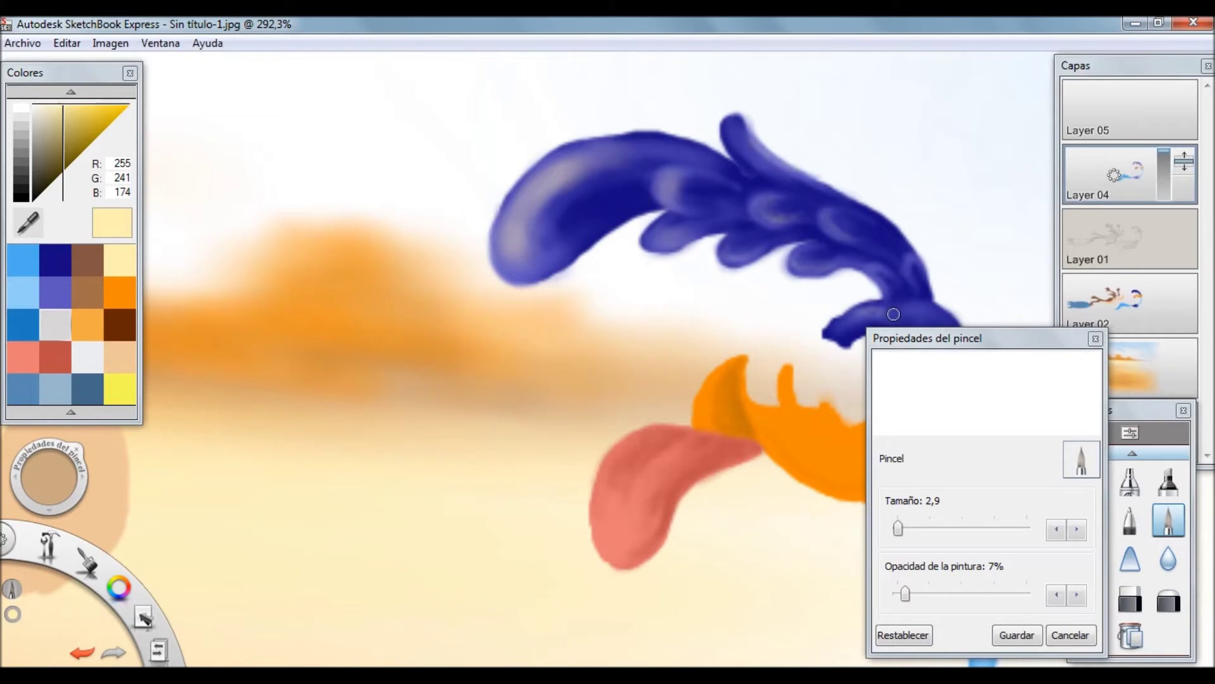
# - Add faint cream highlights to the feather tips of the Road Runner's wing and tail
pyautogui.scroll(-5, 944, 550)
pyautogui.scroll(8, 760, 380)
pyautogui.moveTo(670, 408); pyautogui.dragTo(731, 425)
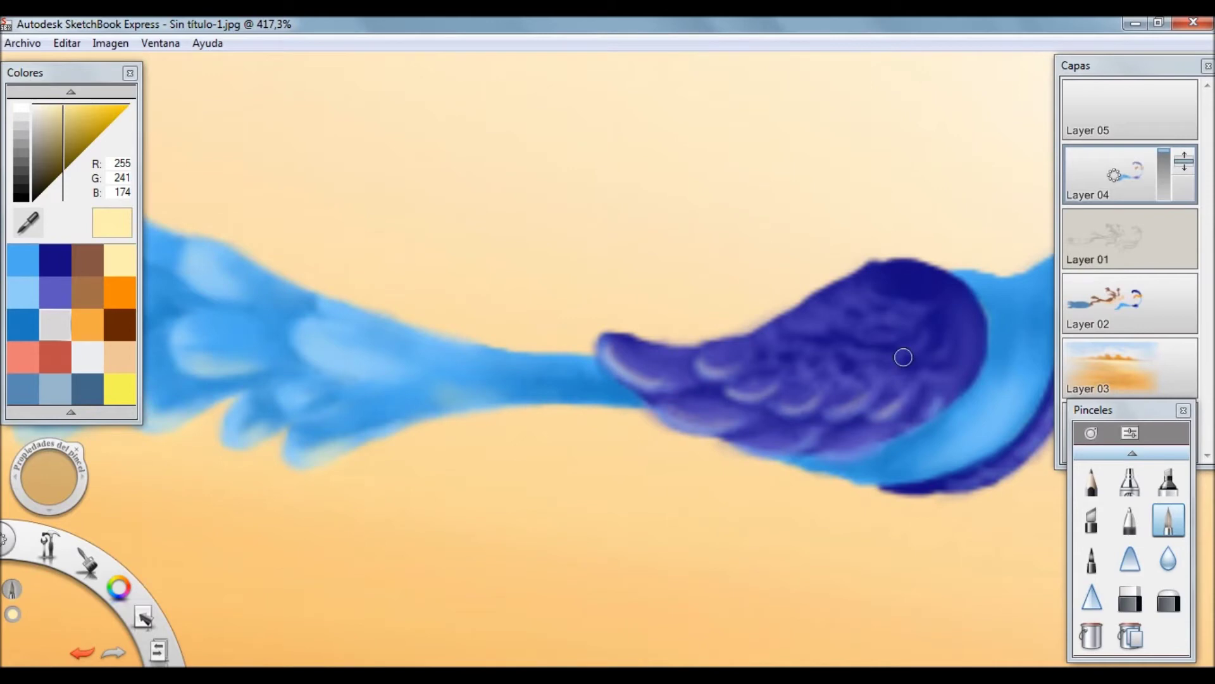
# - Airbrush dark brown (102, 40, 1) shading inside the beak's curled tip and around the cheek
pyautogui.scroll(-5, 904, 357)
pyautogui.scroll(6, 1006, 177)
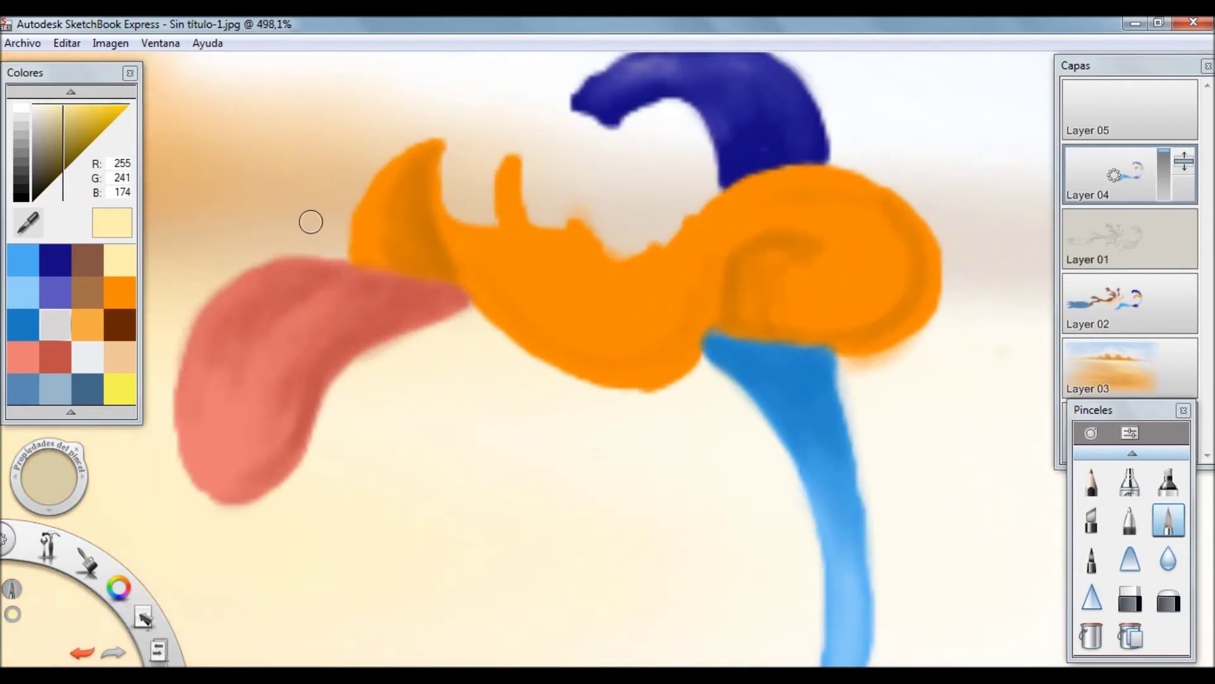
pyautogui.click(120, 324)
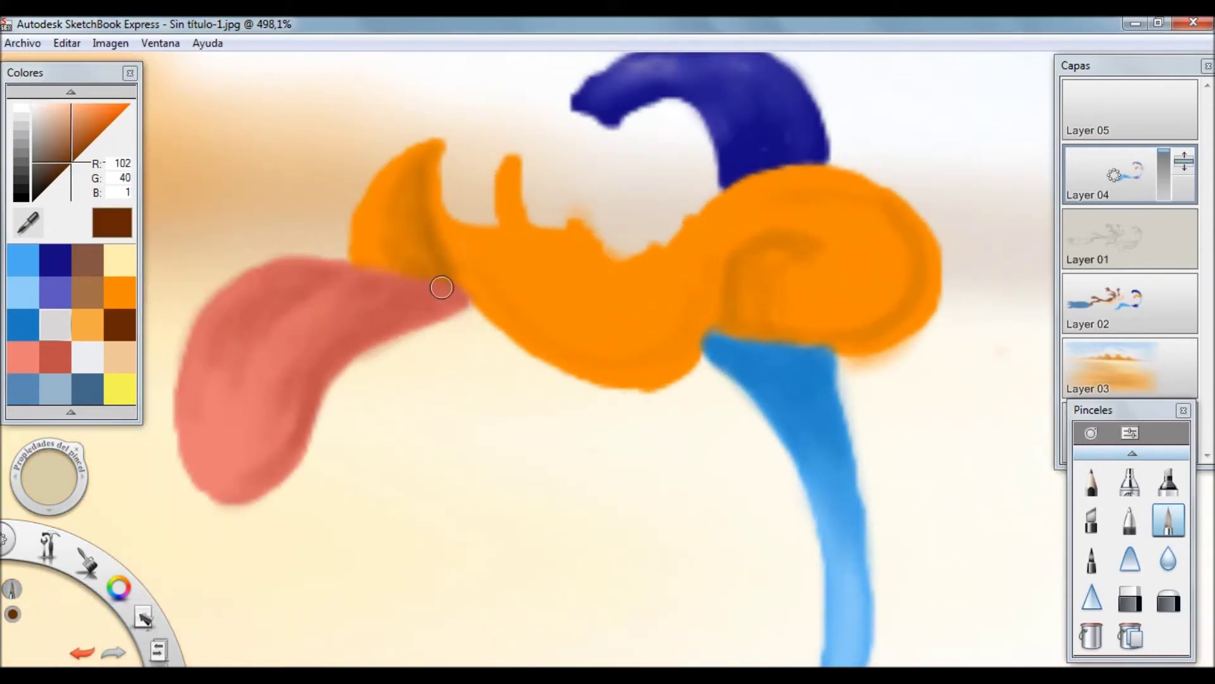
pyautogui.click(1130, 481)
pyautogui.moveTo(415, 209)
pyautogui.mouseDown()
pyautogui.moveTo(393, 260)
pyautogui.moveTo(427, 155)
pyautogui.mouseUp()
pyautogui.moveTo(832, 313)
pyautogui.mouseDown()
pyautogui.moveTo(756, 266)
pyautogui.moveTo(912, 240)
pyautogui.mouseUp()
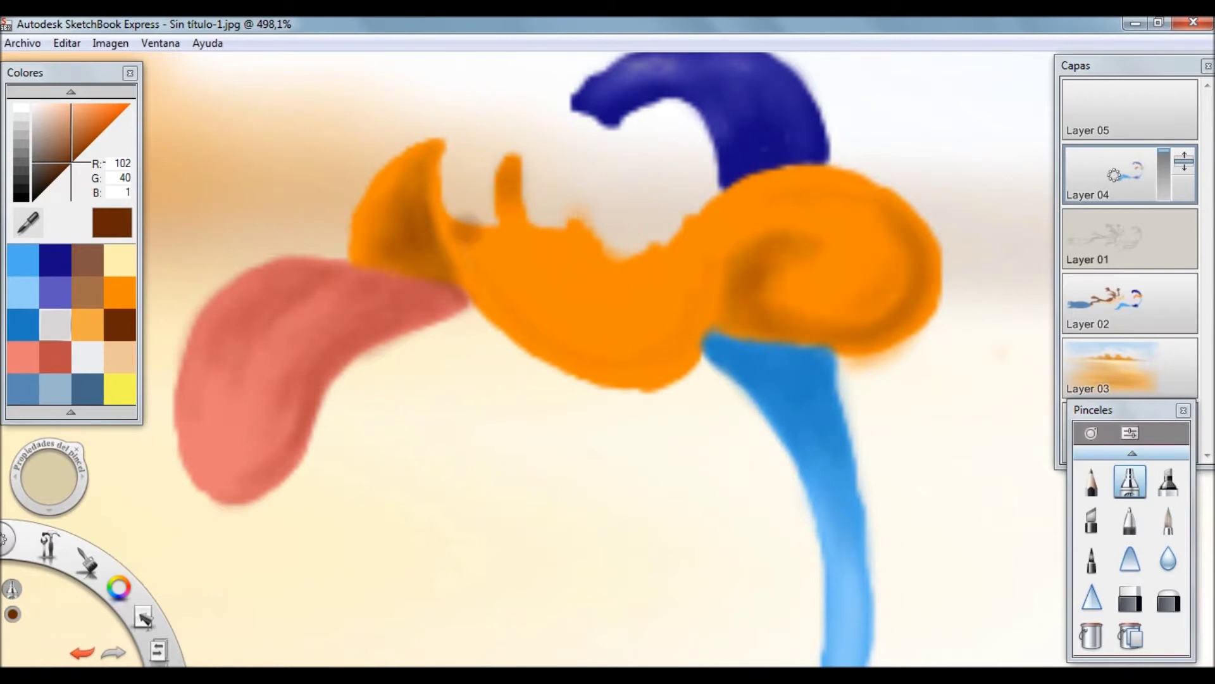
# - Define the cheek's curl and the beak's edges below the eyes with the paintbrush, using darker orange (187, 99, 2)
pyautogui.click(1168, 519)
pyautogui.moveTo(423, 161)
pyautogui.mouseDown()
pyautogui.moveTo(443, 274)
pyautogui.moveTo(374, 271)
pyautogui.moveTo(453, 288)
pyautogui.mouseUp()
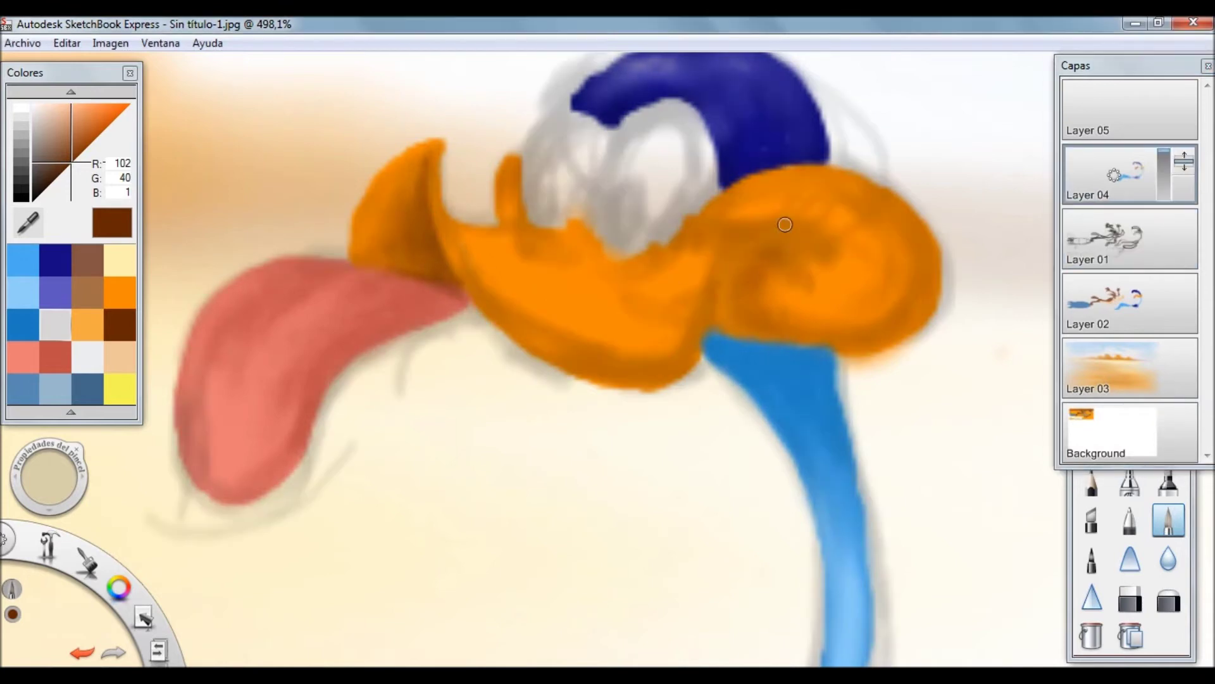
pyautogui.moveTo(785, 224); pyautogui.dragTo(709, 326)
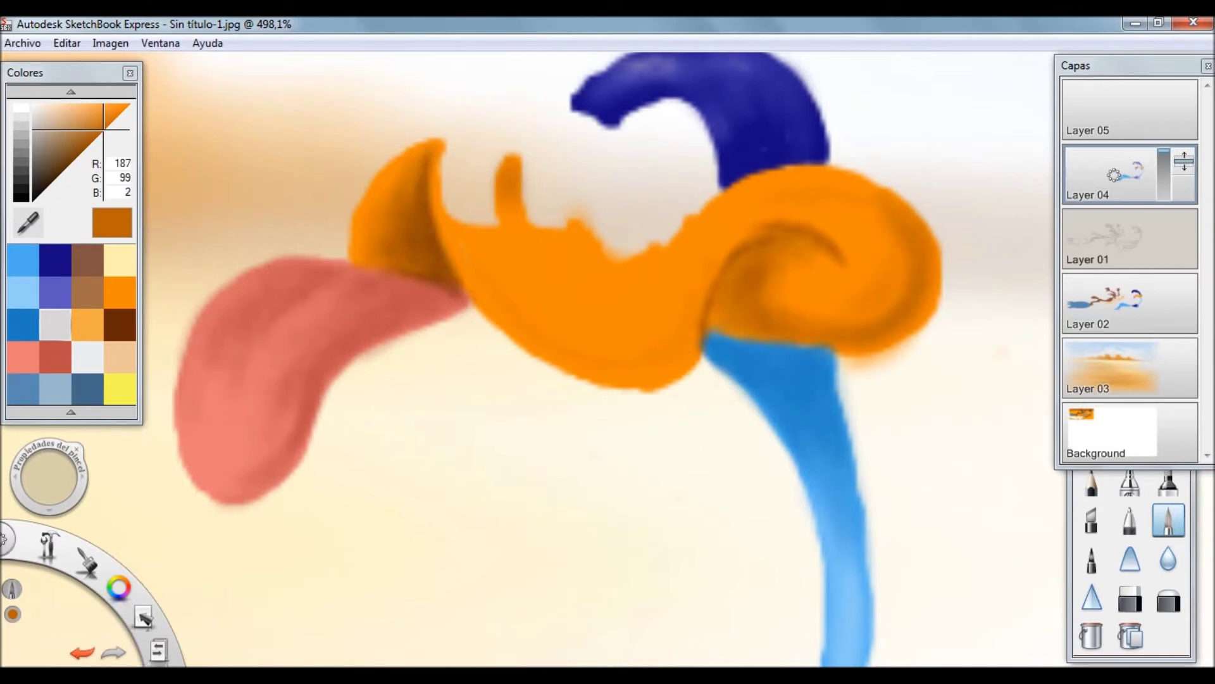
pyautogui.moveTo(864, 340)
pyautogui.mouseDown()
pyautogui.moveTo(898, 345)
pyautogui.moveTo(839, 261)
pyautogui.mouseUp()
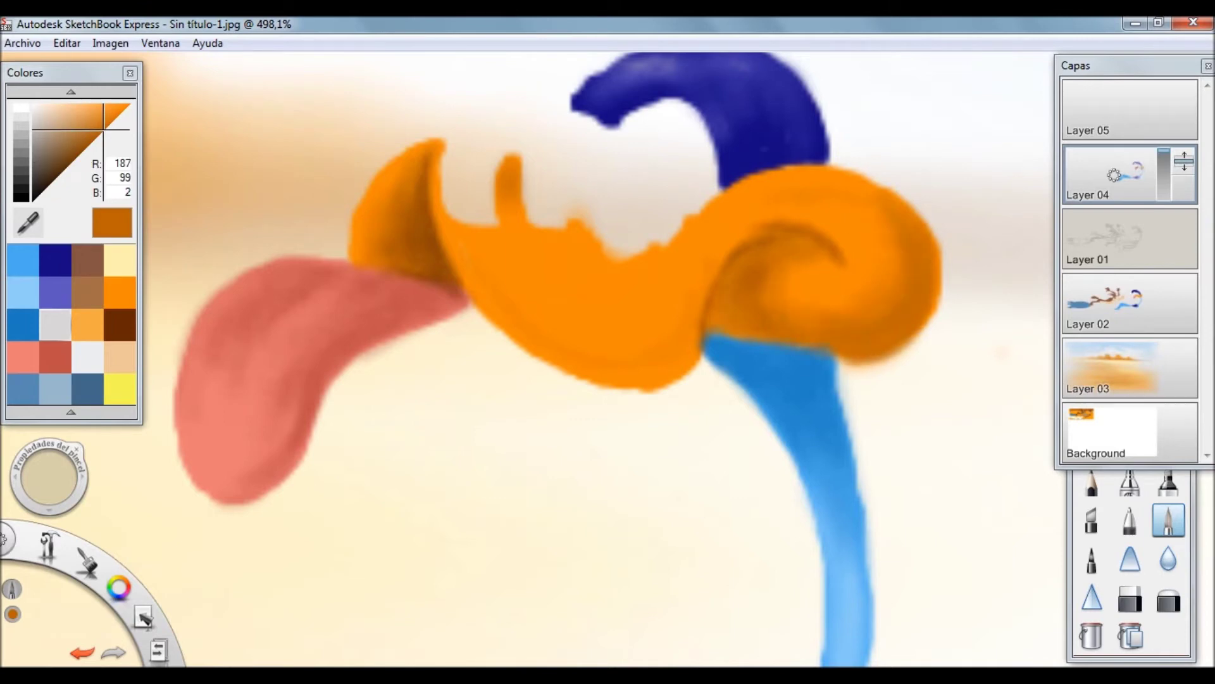
pyautogui.moveTo(891, 222); pyautogui.dragTo(806, 188)
pyautogui.moveTo(703, 259); pyautogui.dragTo(525, 217)
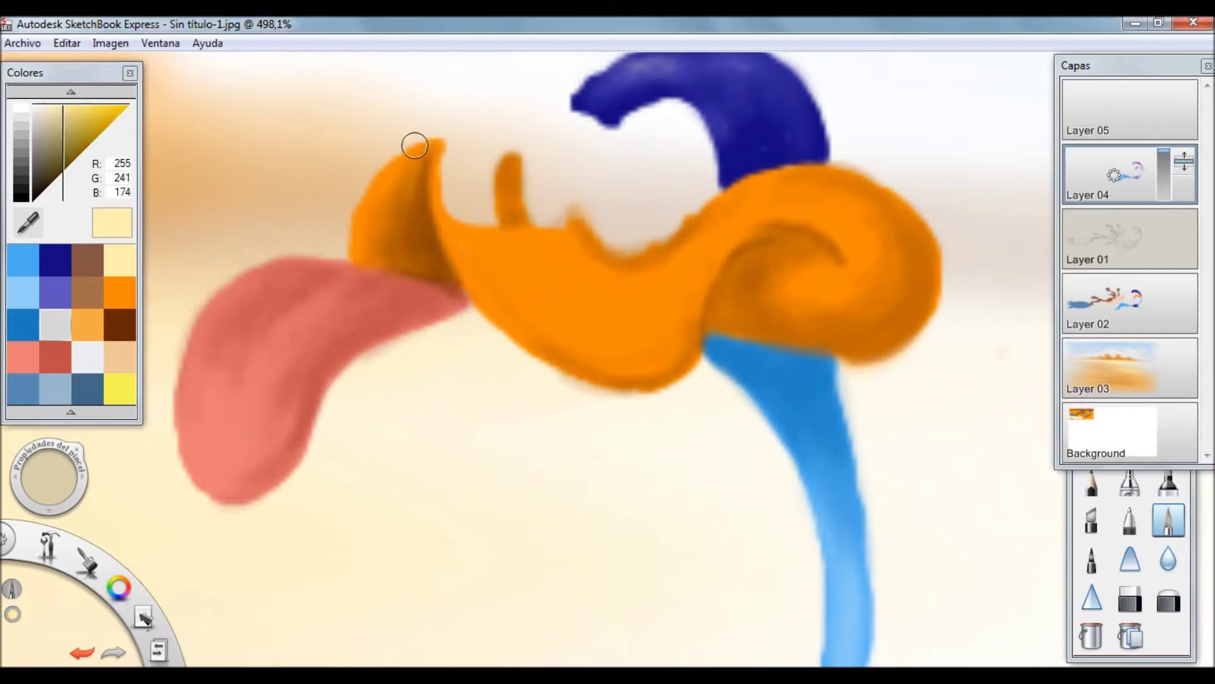
# - Paint cream highlights along the beak's rim and the top of the cheek, and soften them with airbrushed orange (247, 138, 0)
pyautogui.keyDown('alt'); pyautogui.click(422, 150); pyautogui.keyUp('alt')
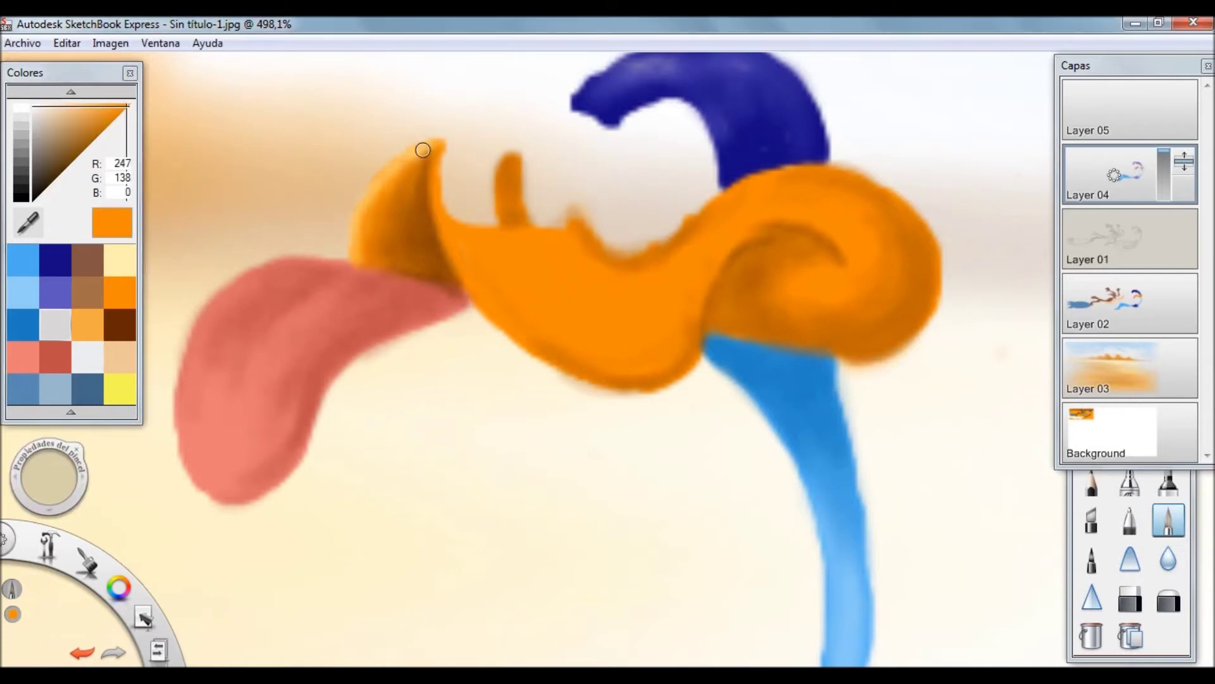
pyautogui.keyDown('alt'); pyautogui.click(340, 188); pyautogui.keyUp('alt')
pyautogui.moveTo(436, 144)
pyautogui.mouseDown()
pyautogui.moveTo(485, 297)
pyautogui.moveTo(560, 342)
pyautogui.moveTo(661, 371)
pyautogui.mouseUp()
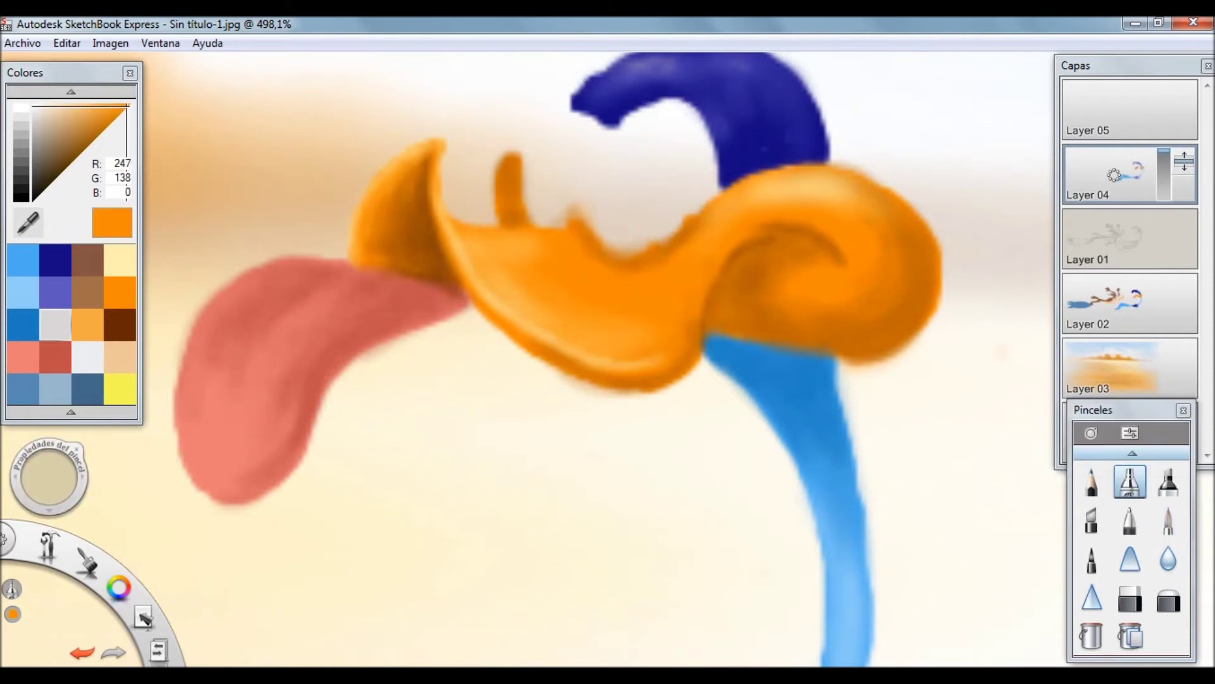
pyautogui.moveTo(488, 276); pyautogui.dragTo(545, 335)
pyautogui.moveTo(902, 231); pyautogui.dragTo(883, 319)
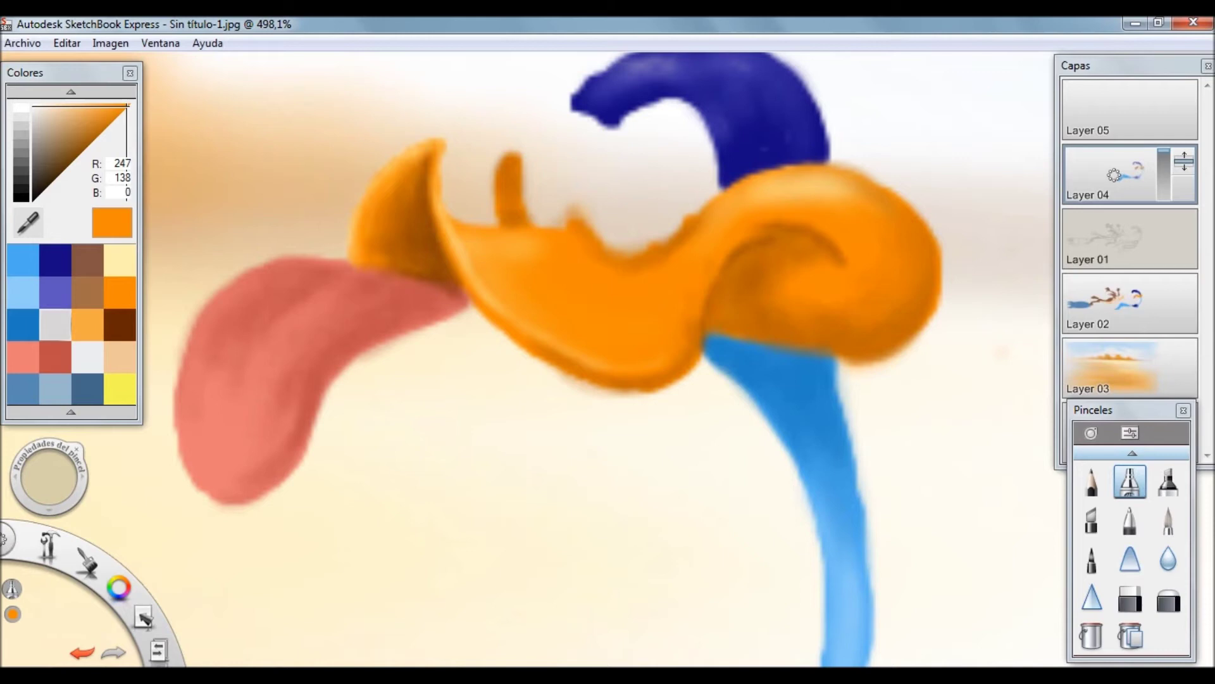
pyautogui.moveTo(804, 253); pyautogui.dragTo(750, 310)
# - Paint a small dark brown (102, 40, 1) nostril on the beak below the eyes with a smaller paintbrush
pyautogui.click(1169, 520)
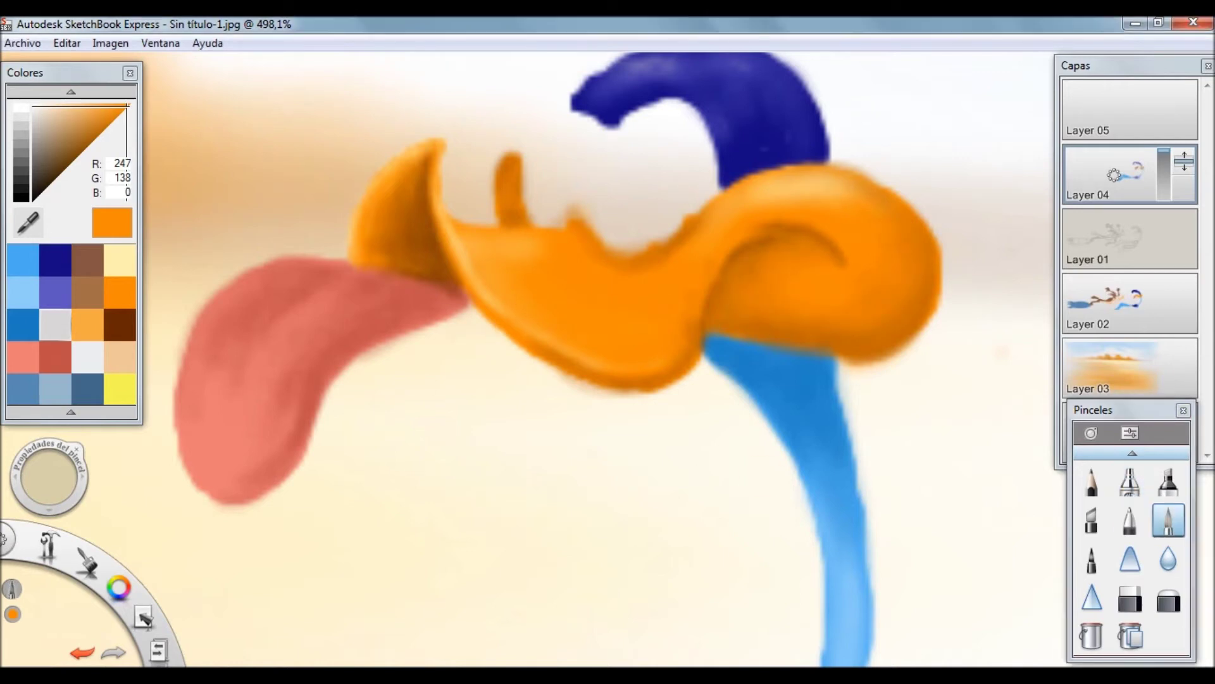
pyautogui.keyDown('alt'); pyautogui.click(513, 192); pyautogui.keyUp('alt')
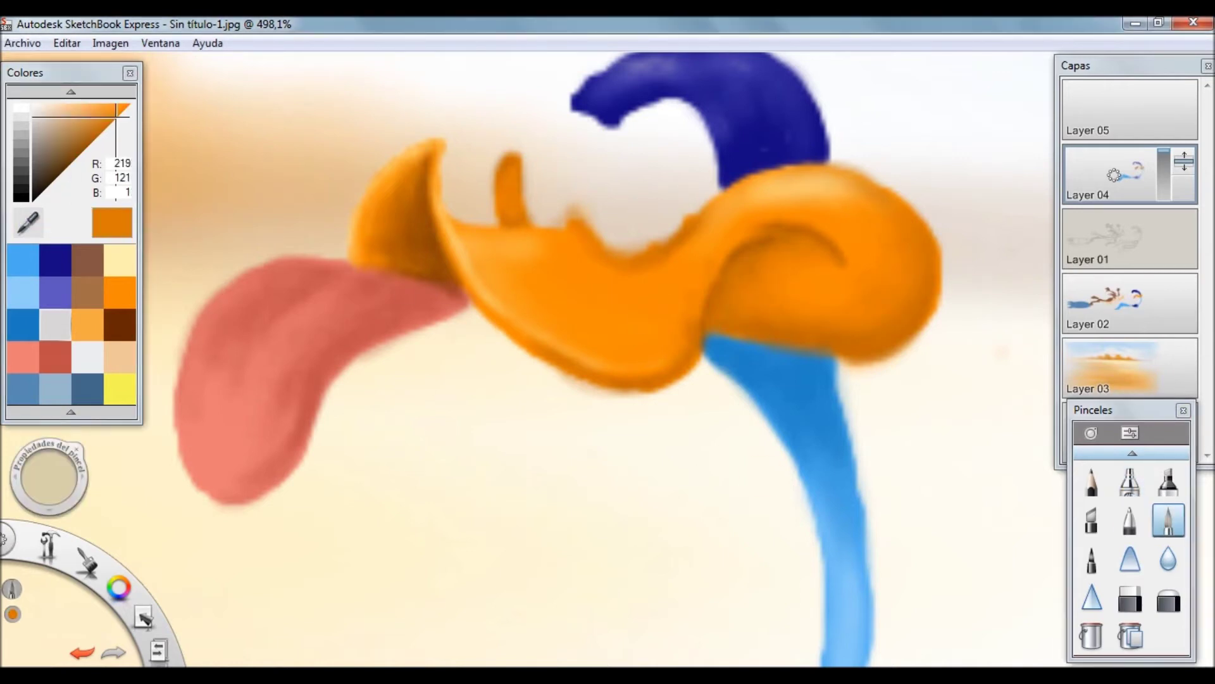
pyautogui.press('[')
pyautogui.keyDown('alt'); pyautogui.click(577, 260); pyautogui.keyUp('alt')
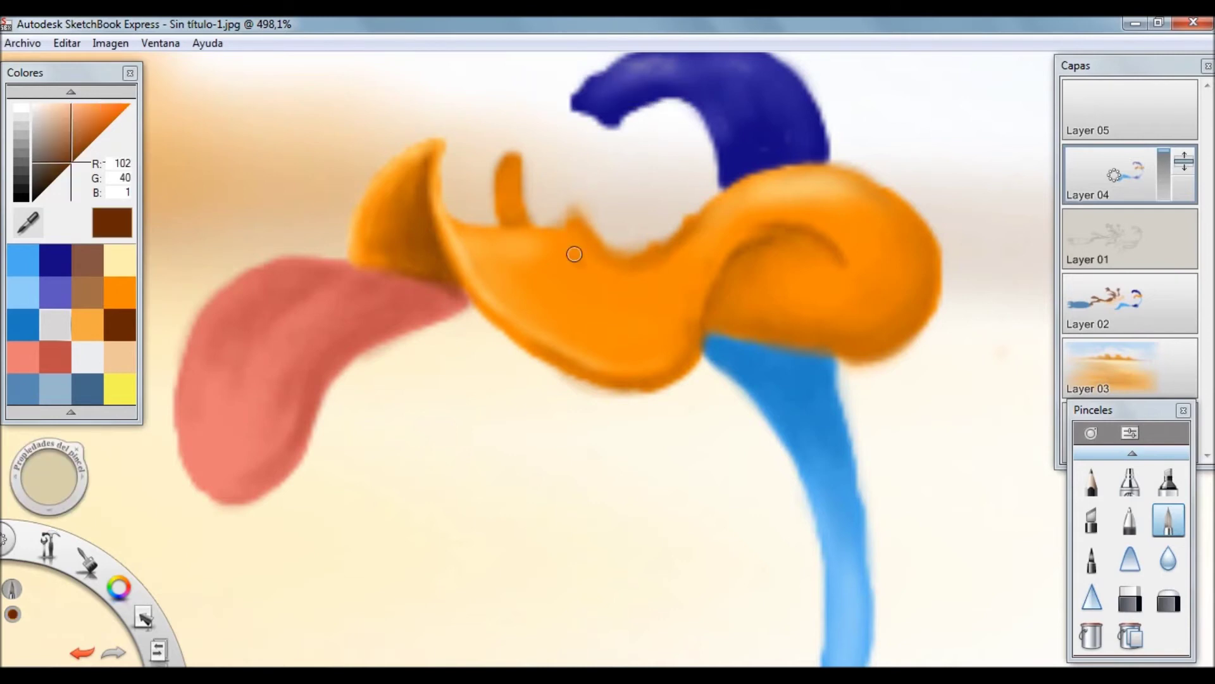
# - Deepen the tongue's groove with dark red (190, 78, 70), highlight its folds and edges in cream, and blend with pink (234, 124, 116)
pyautogui.keyDown('alt'); pyautogui.click(319, 283); pyautogui.keyUp('alt')
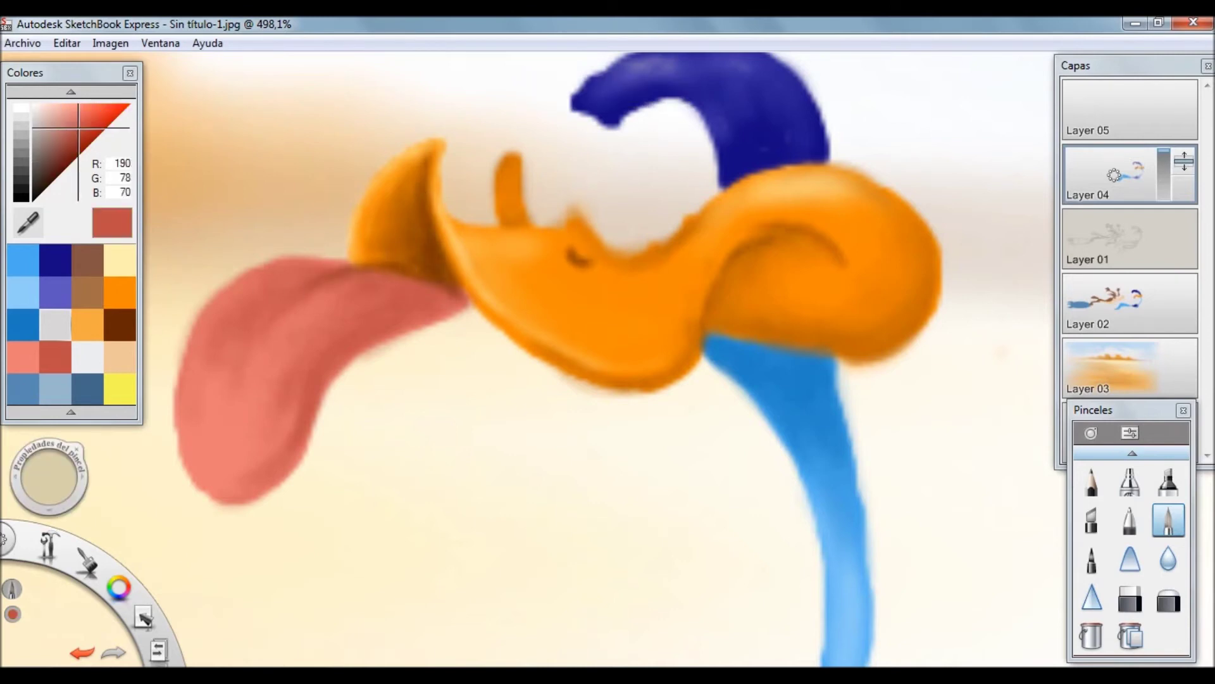
pyautogui.keyDown('alt'); pyautogui.click(221, 364); pyautogui.keyUp('alt')
pyautogui.click(1130, 481)
pyautogui.click(119, 259)
pyautogui.moveTo(196, 443); pyautogui.dragTo(225, 297)
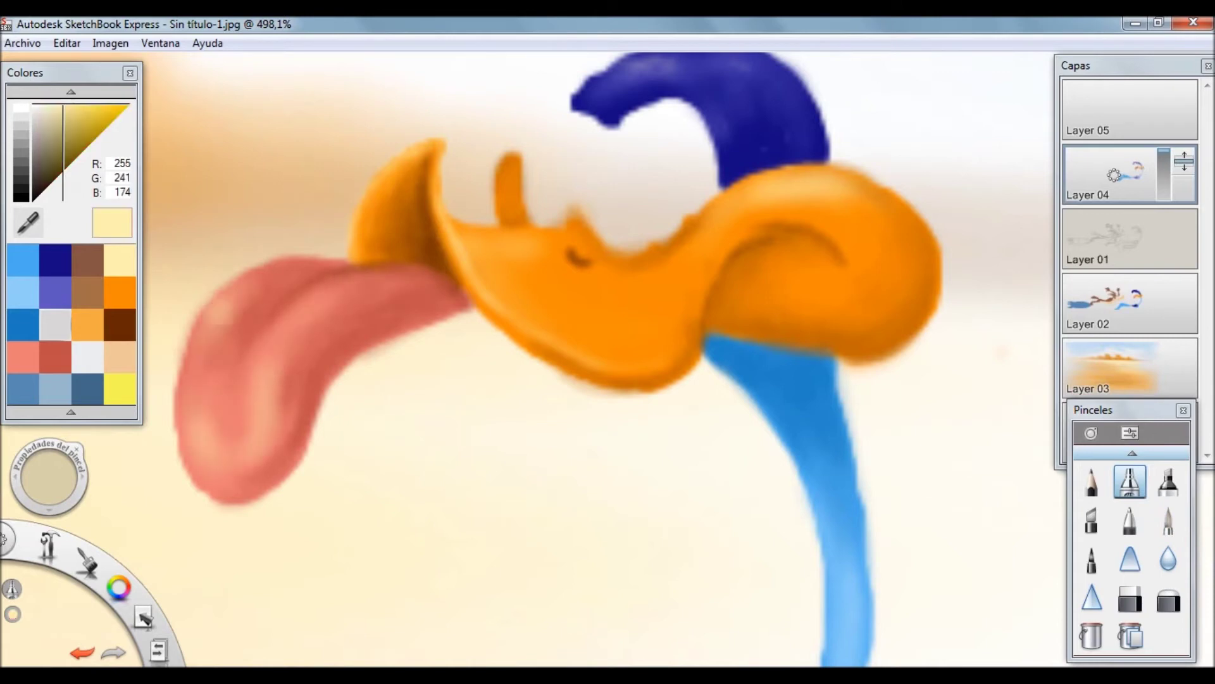
pyautogui.click(1168, 519)
pyautogui.moveTo(288, 269)
pyautogui.mouseDown()
pyautogui.moveTo(198, 317)
pyautogui.moveTo(185, 387)
pyautogui.mouseUp()
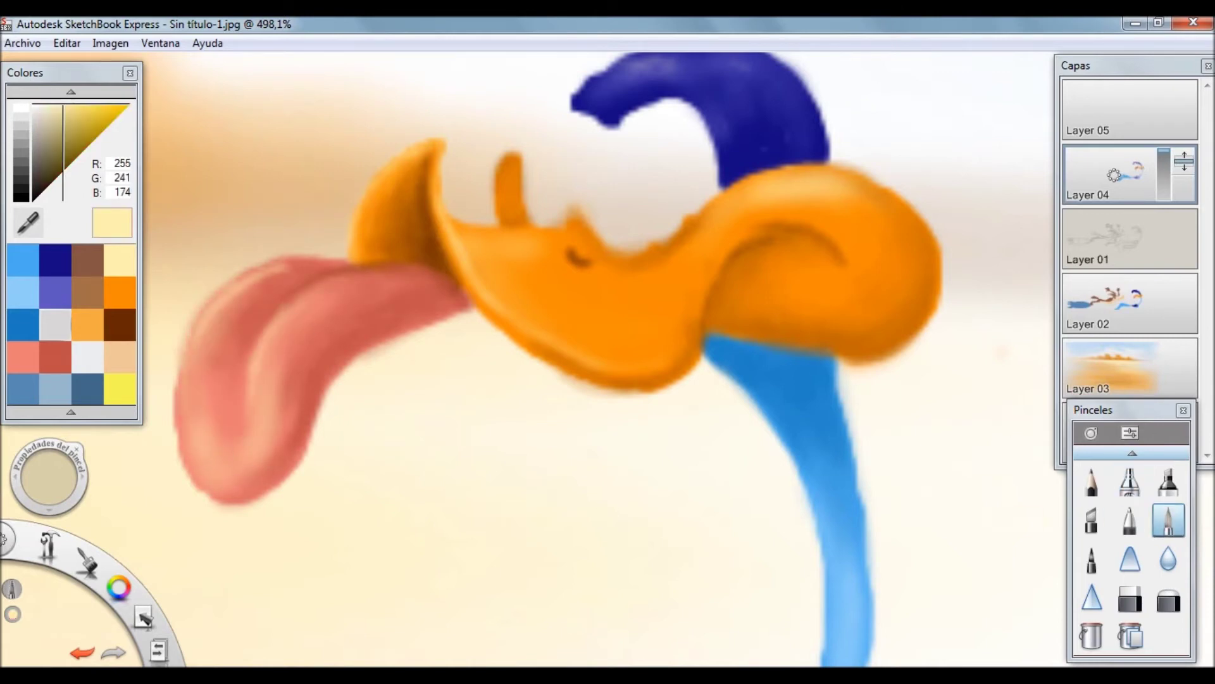
pyautogui.click(1130, 481)
pyautogui.keyDown('alt'); pyautogui.click(253, 409); pyautogui.keyUp('alt')
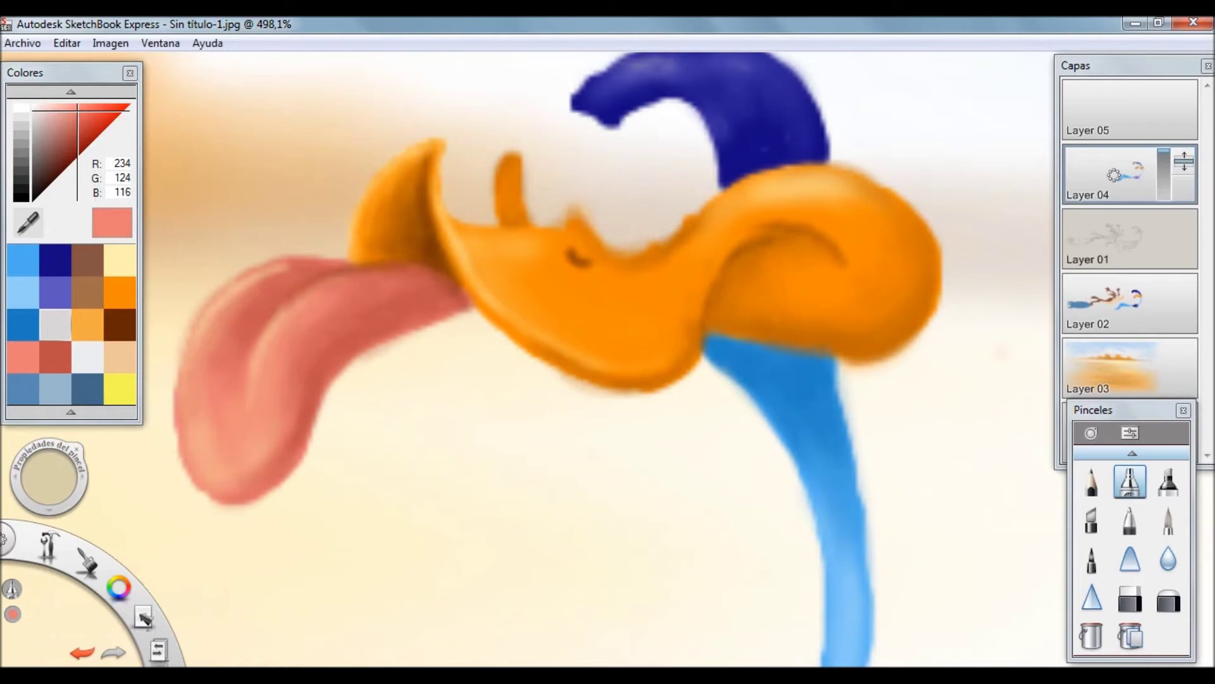
# - Check the Road Runner's eyes in the reference image and adjust the opacity of the Layer 01 sketch
pyautogui.scroll(-5, 673, 301)
pyautogui.scroll(5, 1114, 175)
pyautogui.click(1114, 237)
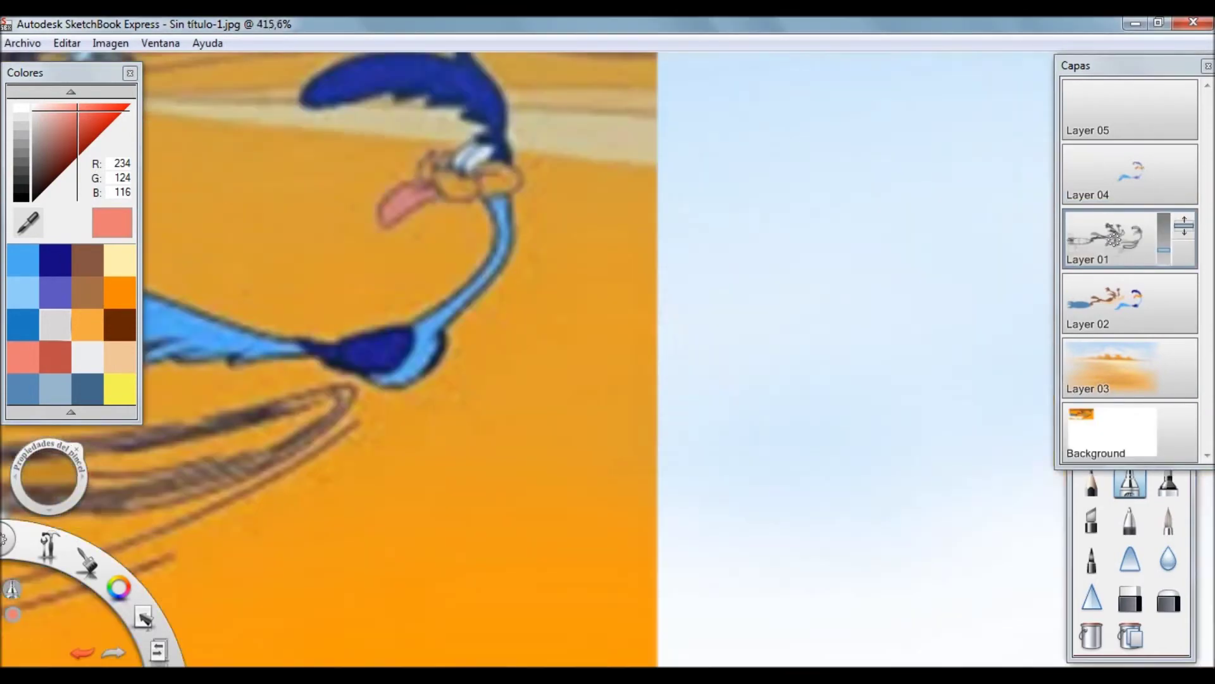
pyautogui.click(1114, 303)
pyautogui.keyDown('alt'); pyautogui.click(652, 323); pyautogui.keyUp('alt')
pyautogui.click(1168, 519)
pyautogui.click(1114, 237)
pyautogui.moveTo(1164, 218); pyautogui.dragTo(1163, 263)
# - Fill both of the Road Runner's eyes with light grey (216, 213, 213) on Layer 02 using the paintbrush
pyautogui.click(1114, 303)
pyautogui.moveTo(607, 323); pyautogui.dragTo(618, 364)
pyautogui.moveTo(626, 285)
pyautogui.mouseDown()
pyautogui.moveTo(588, 319)
pyautogui.moveTo(545, 405)
pyautogui.mouseUp()
pyautogui.moveTo(645, 317); pyautogui.dragTo(631, 367)
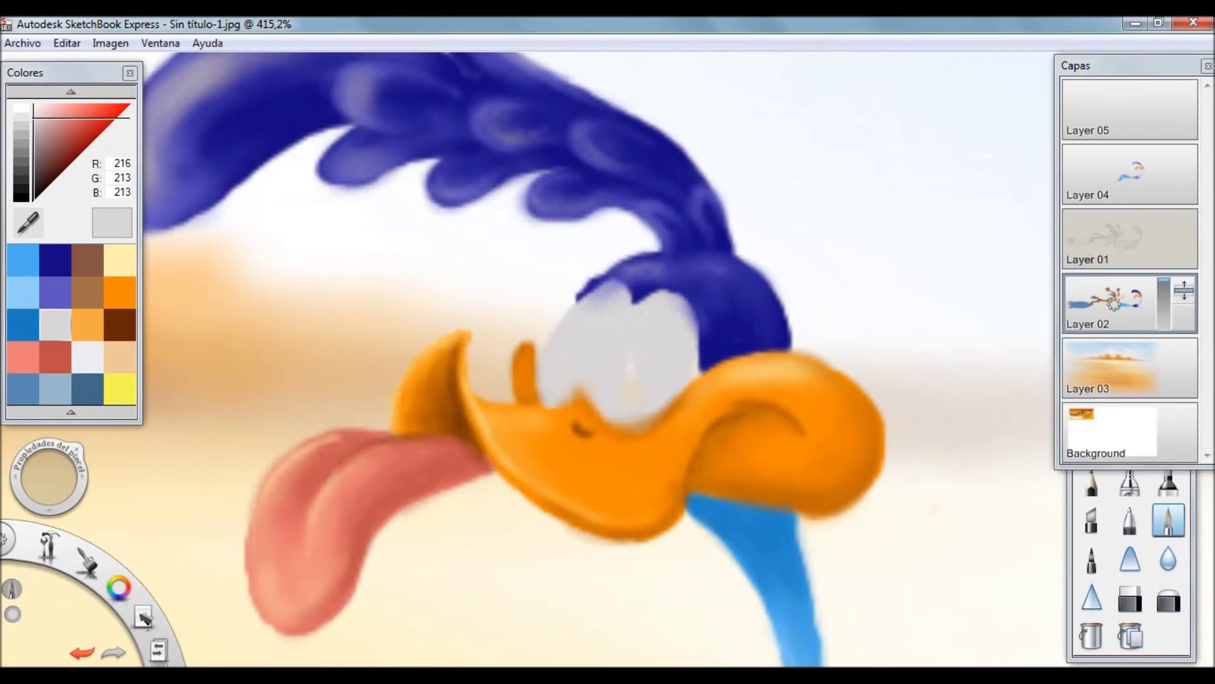
pyautogui.hotkey('ctrl', 'z')
pyautogui.hotkey('ctrl', 'z')
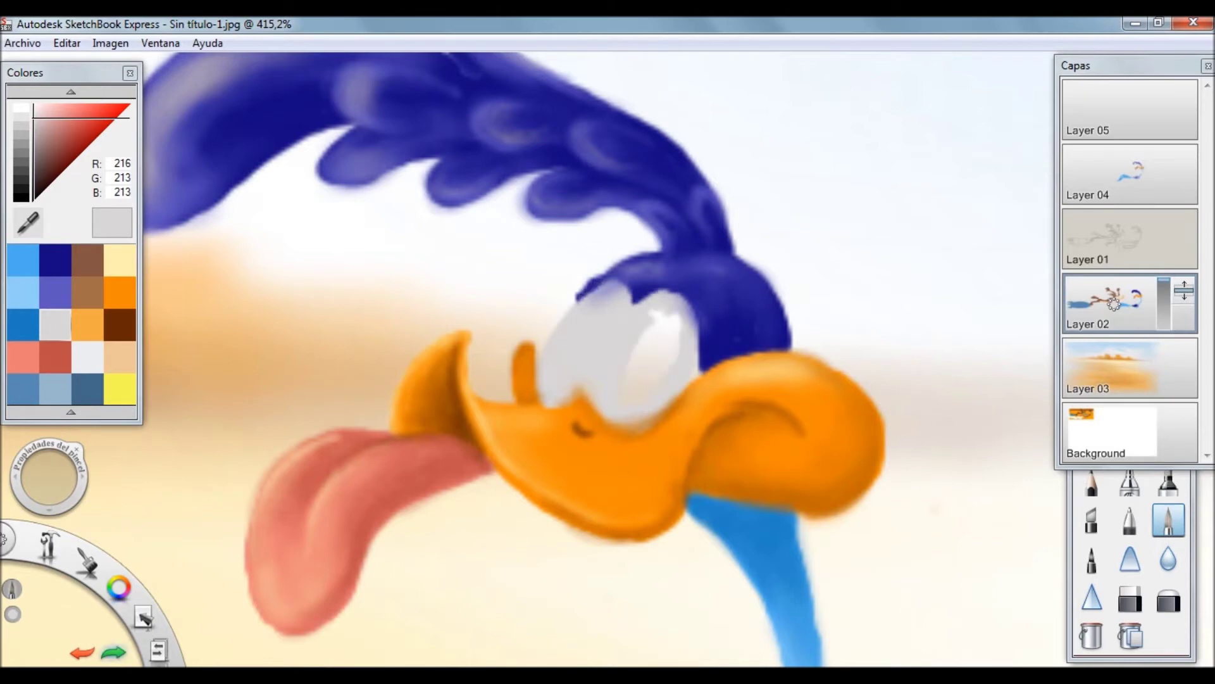
pyautogui.hotkey('ctrl', 'y')
# - Trim the rear edge of the nearer eye with dark blue from the head, and sample the eye's light grey
pyautogui.click(55, 260)
pyautogui.moveTo(694, 326)
pyautogui.mouseDown()
pyautogui.moveTo(694, 380)
pyautogui.moveTo(691, 320)
pyautogui.mouseUp()
pyautogui.keyDown('alt'); pyautogui.click(675, 392); pyautogui.keyUp('alt')
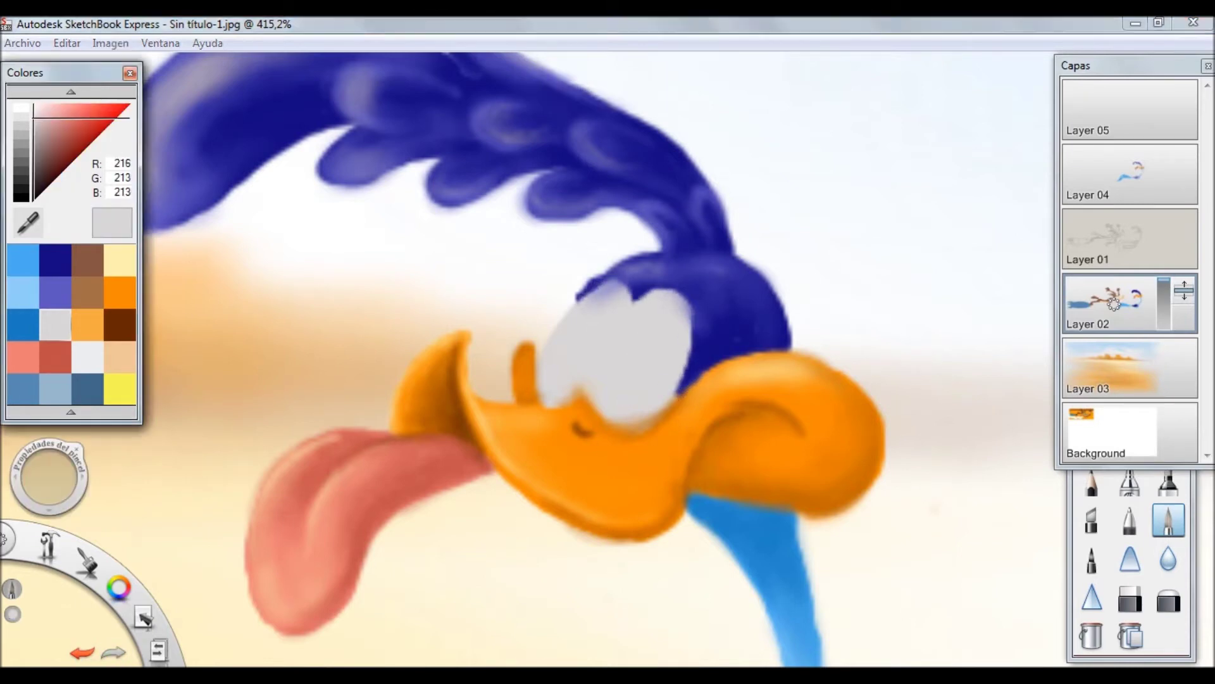
# - Erase the paint overlapping the eyes' edges on Layers 04 and 02, and return to Layer 04 with a near-white grey (236, 238, 239)
pyautogui.click(1079, 169)
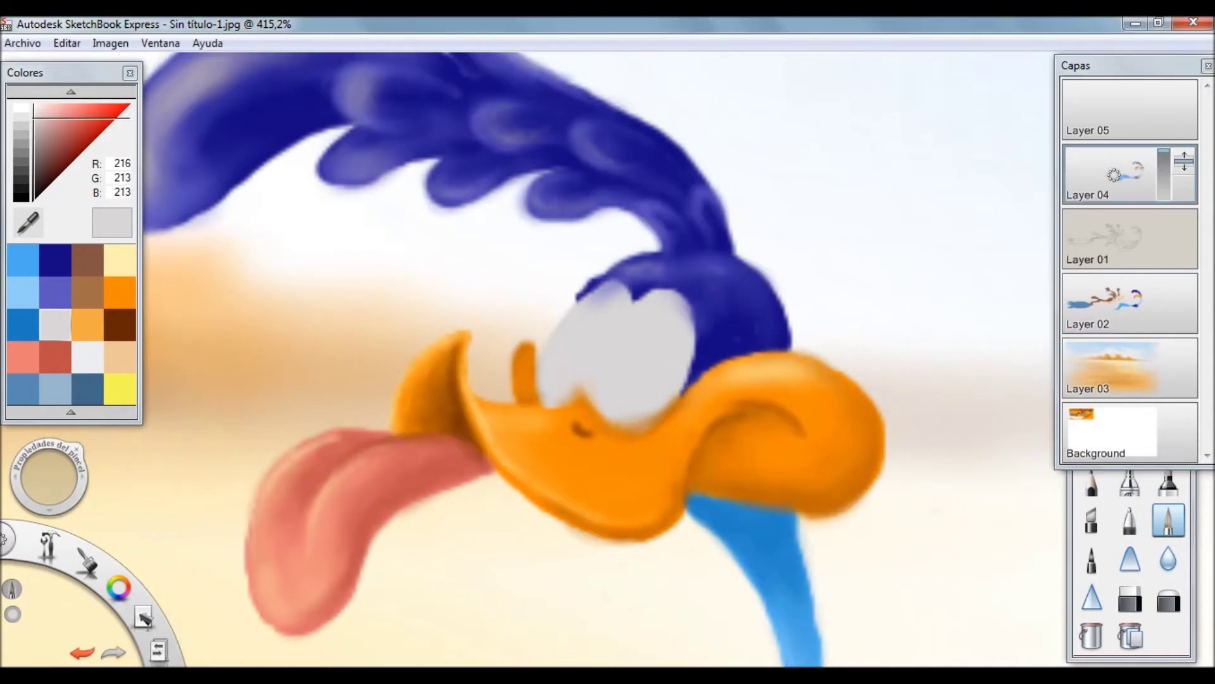
pyautogui.press('e')
pyautogui.moveTo(613, 400)
pyautogui.mouseDown()
pyautogui.moveTo(659, 304)
pyautogui.moveTo(611, 293)
pyautogui.mouseUp()
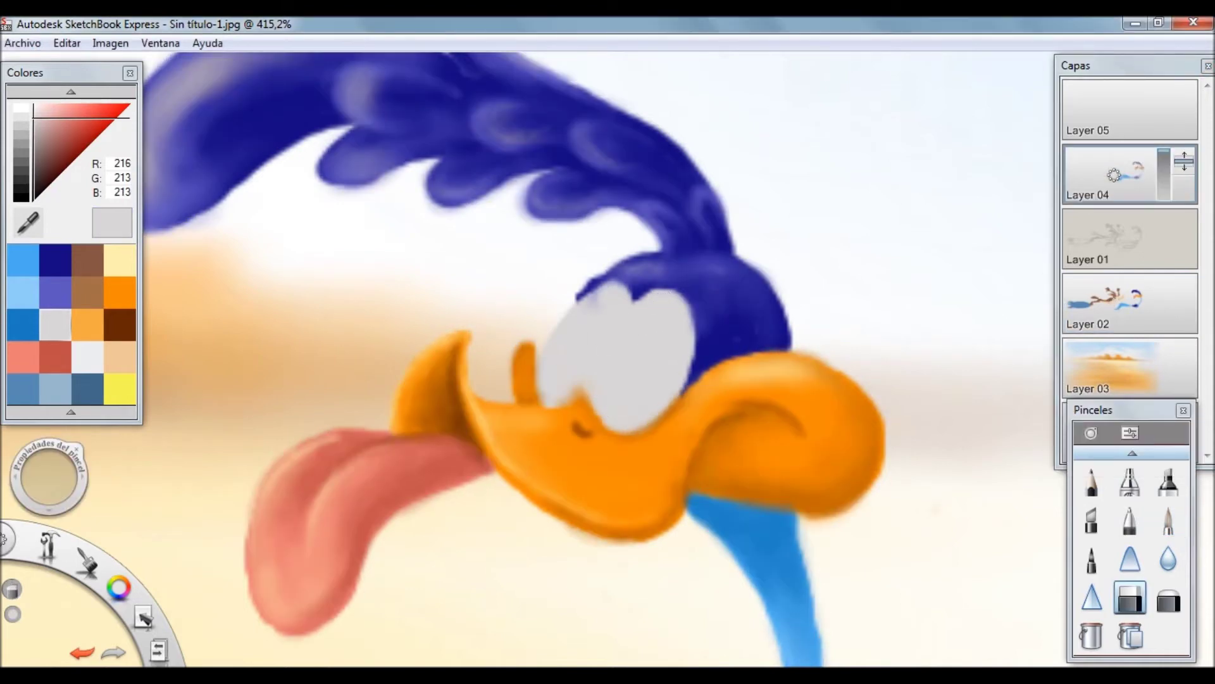
pyautogui.keyDown('ctrl'); pyautogui.keyDown('shift'); pyautogui.click(578, 281); pyautogui.keyUp('shift'); pyautogui.keyUp('ctrl')
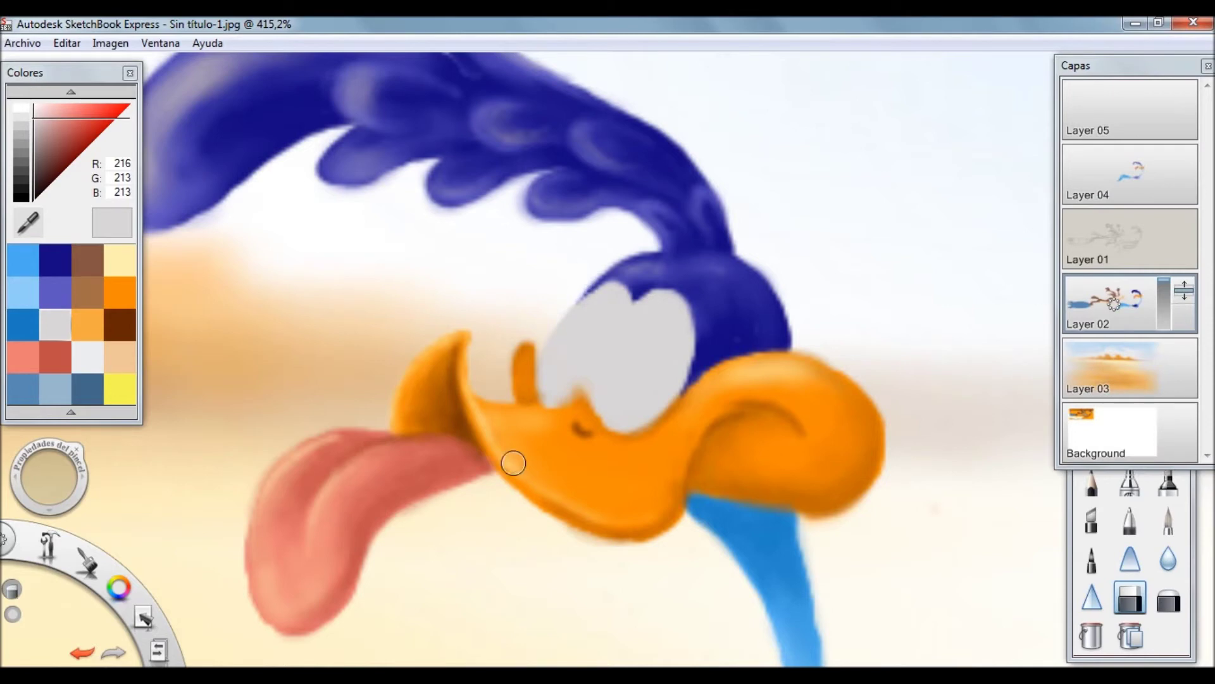
pyautogui.keyDown('alt'); pyautogui.click(1042, 290); pyautogui.keyUp('alt')
pyautogui.keyDown('ctrl'); pyautogui.keyDown('shift'); pyautogui.click(627, 355); pyautogui.keyUp('shift'); pyautogui.keyUp('ctrl')
pyautogui.moveTo(647, 326); pyautogui.dragTo(627, 361)
pyautogui.doubleClick(1169, 520)
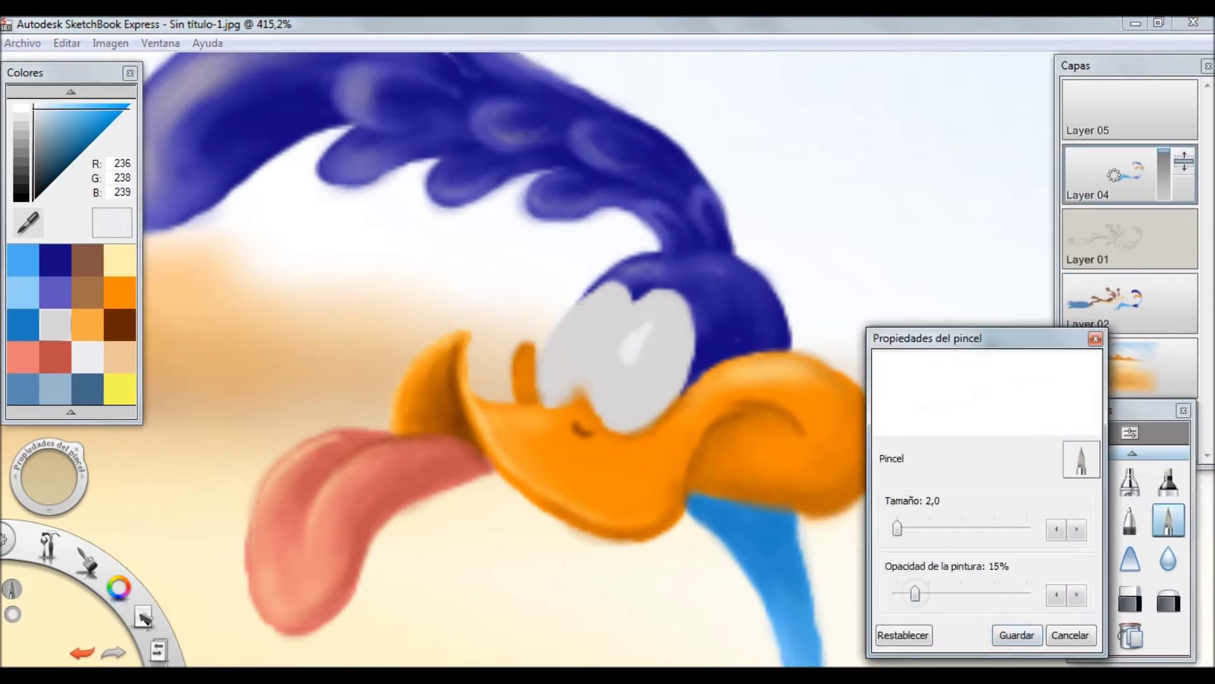
pyautogui.press('Escape')
pyautogui.hotkey('ctrl', 'z')
# - Airbrush near-white grey and pure white (255, 255, 255) highlights in the centre of both eyes on Layer 04
pyautogui.click(1130, 481)
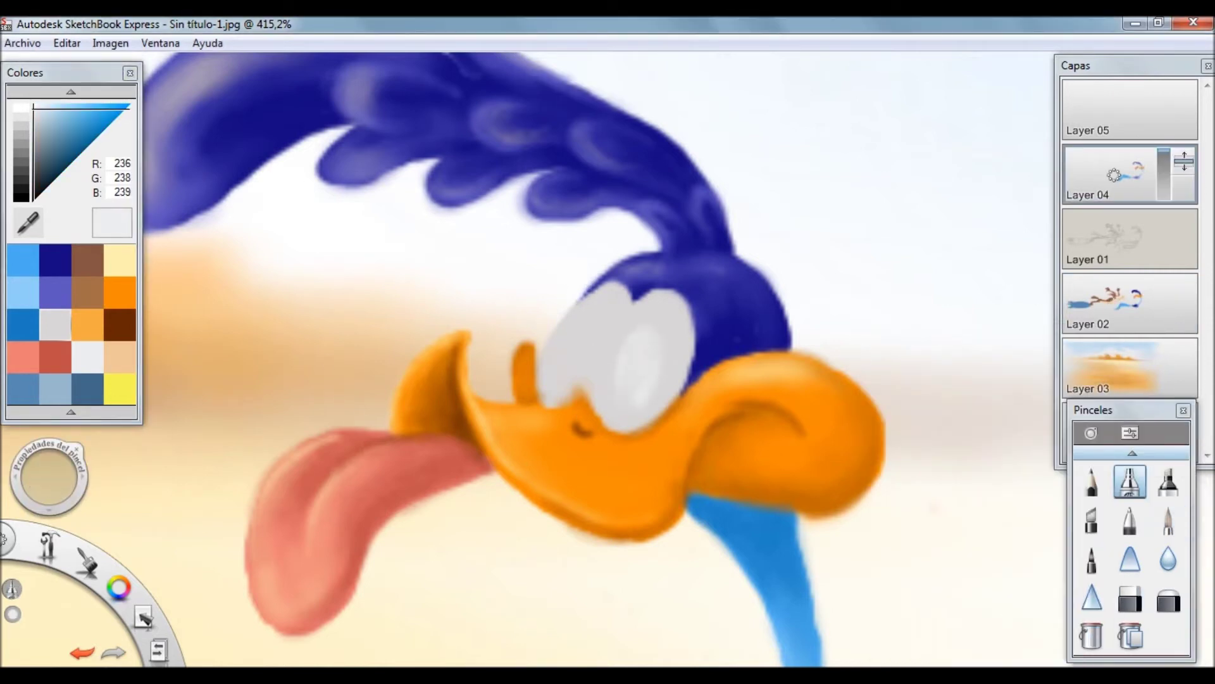
pyautogui.moveTo(560, 380); pyautogui.dragTo(601, 292)
pyautogui.click(35, 107)
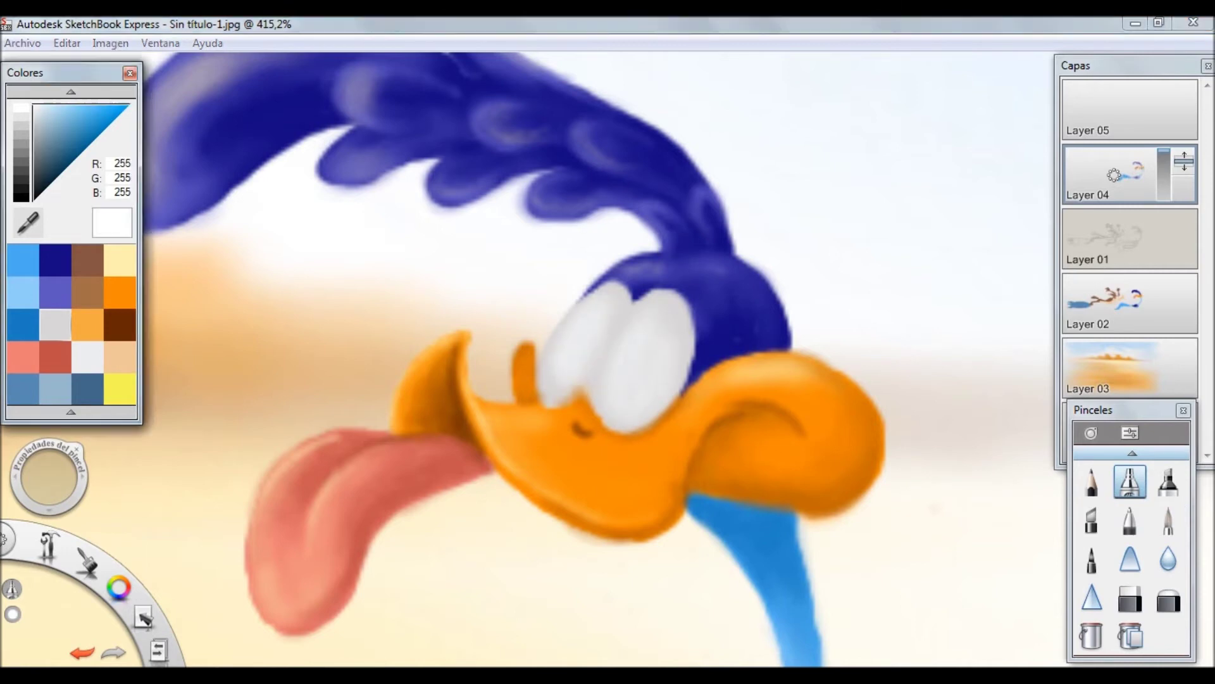
pyautogui.moveTo(625, 372); pyautogui.dragTo(658, 323)
pyautogui.moveTo(556, 373); pyautogui.dragTo(595, 316)
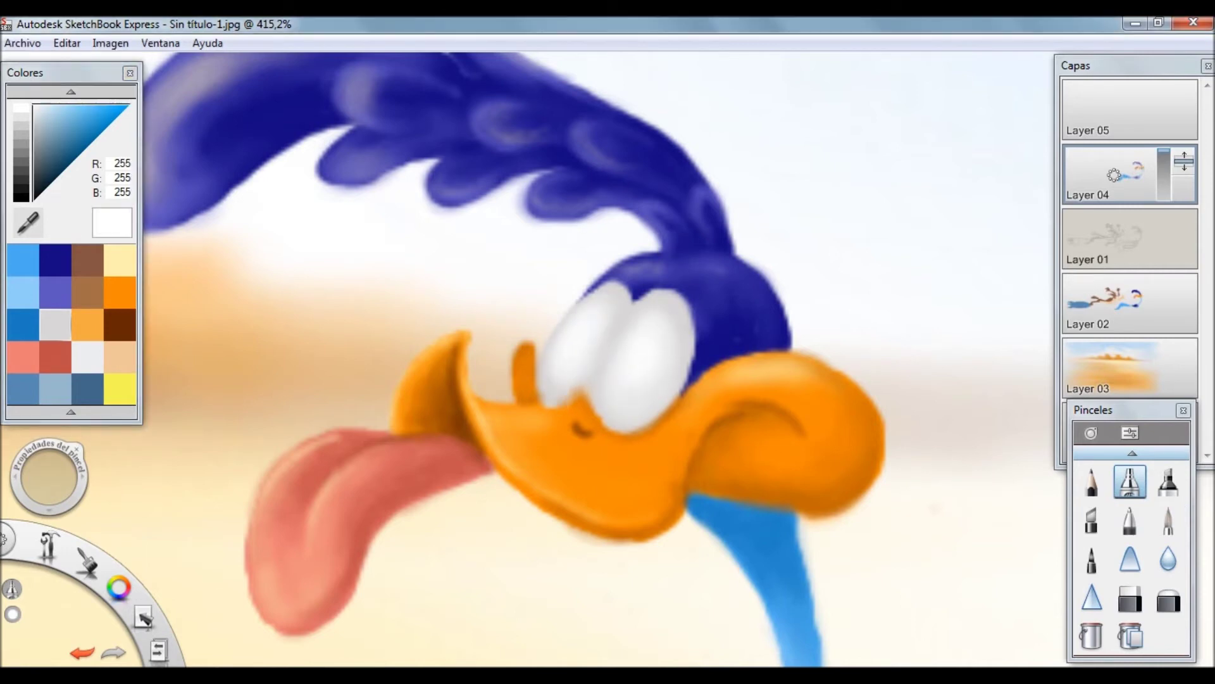
# - Shade the eyes' edges with mid grey (128, 128, 128) using the paintbrush, and soften the shading with sampled light greys
pyautogui.click(33, 152)
pyautogui.click(1168, 520)
pyautogui.moveTo(687, 355); pyautogui.dragTo(608, 425)
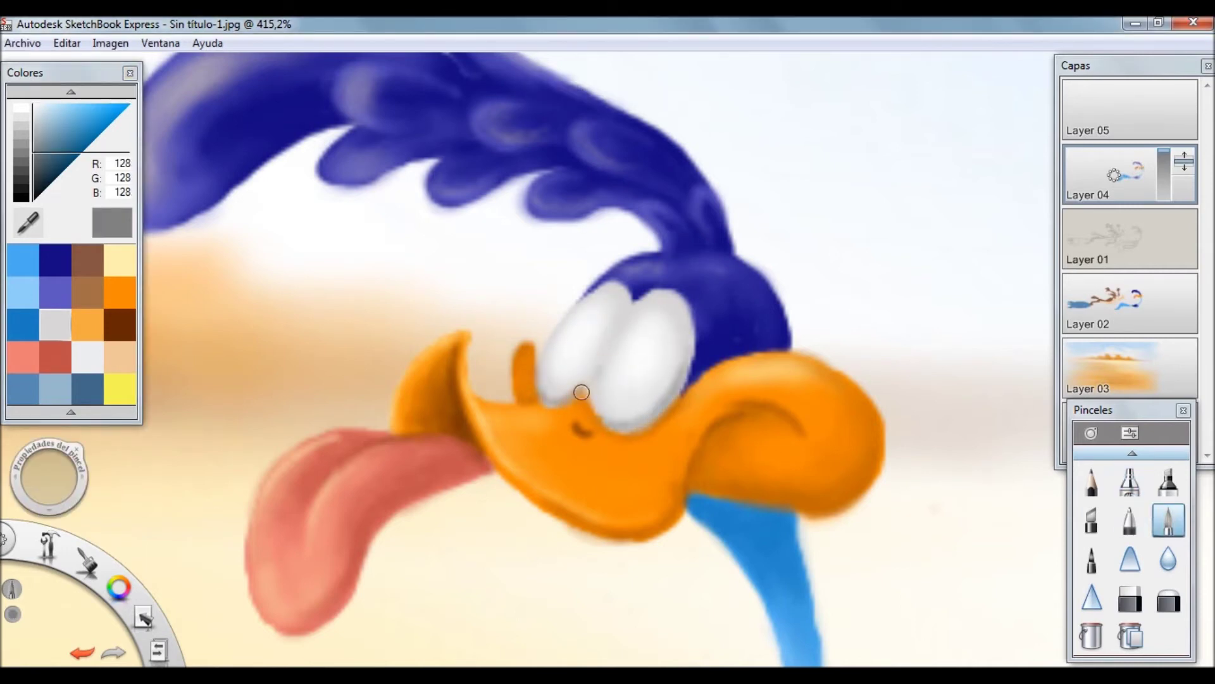
pyautogui.keyDown('alt'); pyautogui.click(633, 316); pyautogui.keyUp('alt')
pyautogui.keyDown('alt'); pyautogui.click(636, 307); pyautogui.keyUp('alt')
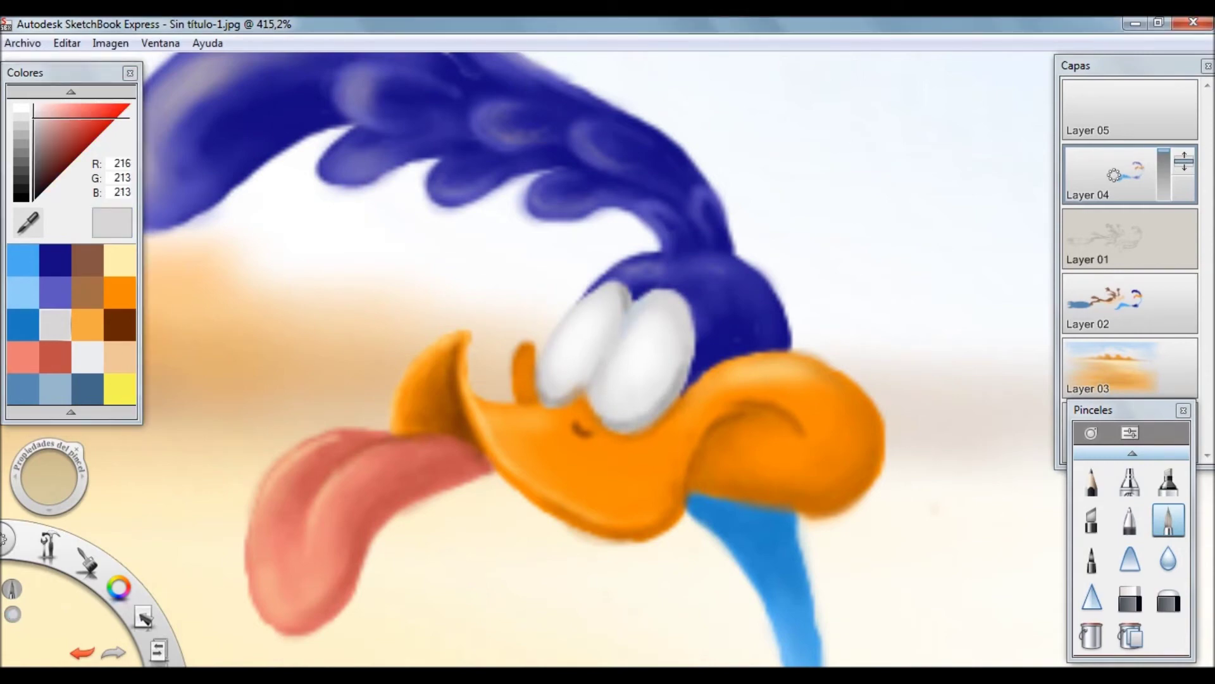
pyautogui.keyDown('alt'); pyautogui.click(606, 369); pyautogui.keyUp('alt')
# - Paint dark brown (102, 40, 1) pupils with black shading on the Road Runner's eyes, and add white (255, 255, 255) glints to them
pyautogui.scroll(-10, 606, 369)
pyautogui.scroll(5, 238, 336)
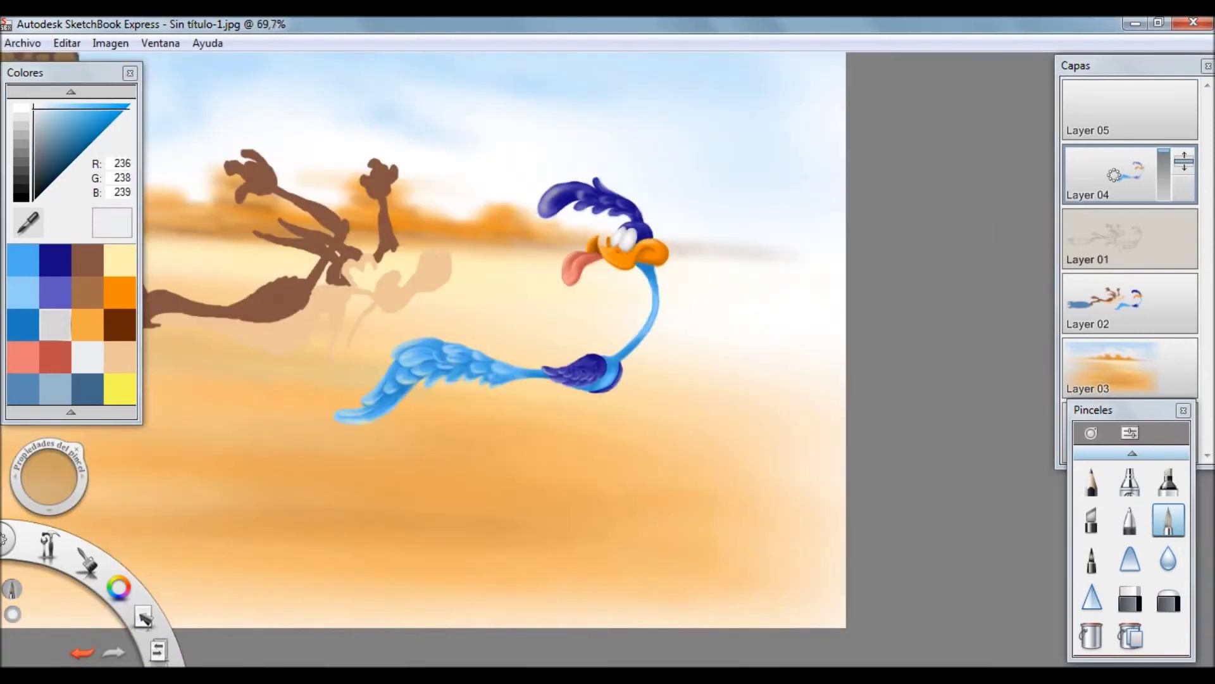
pyautogui.moveTo(238, 336); pyautogui.dragTo(205, 433)
pyautogui.click(119, 324)
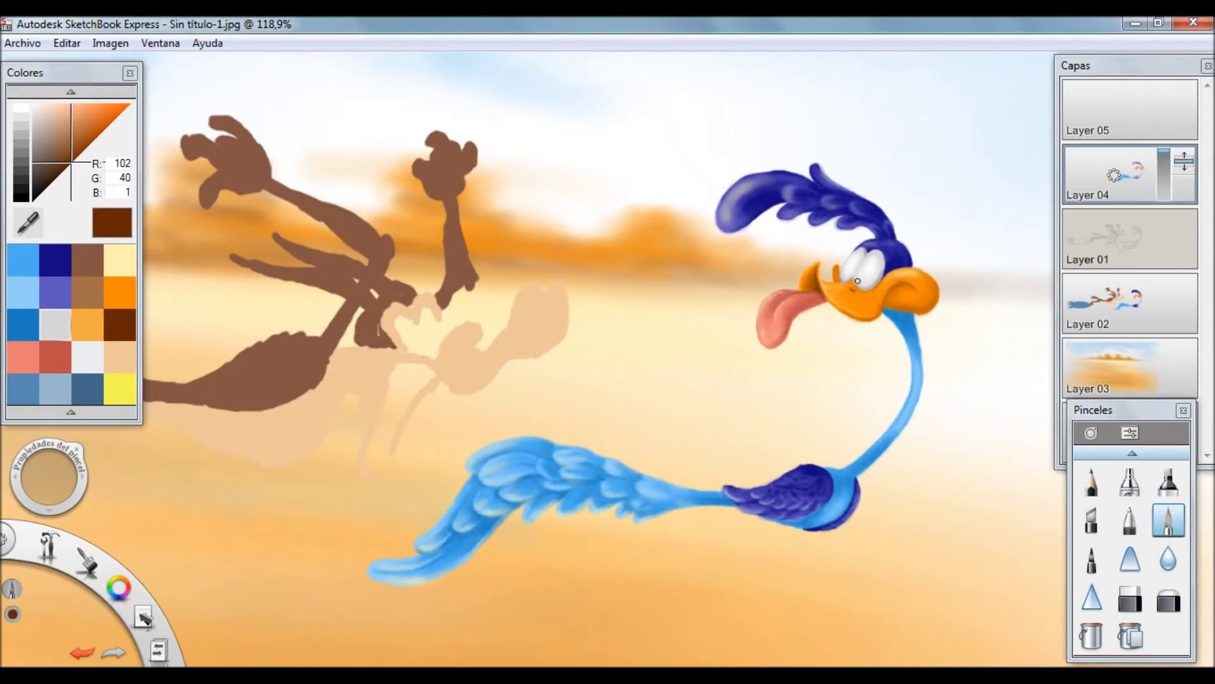
pyautogui.scroll(8, 862, 279)
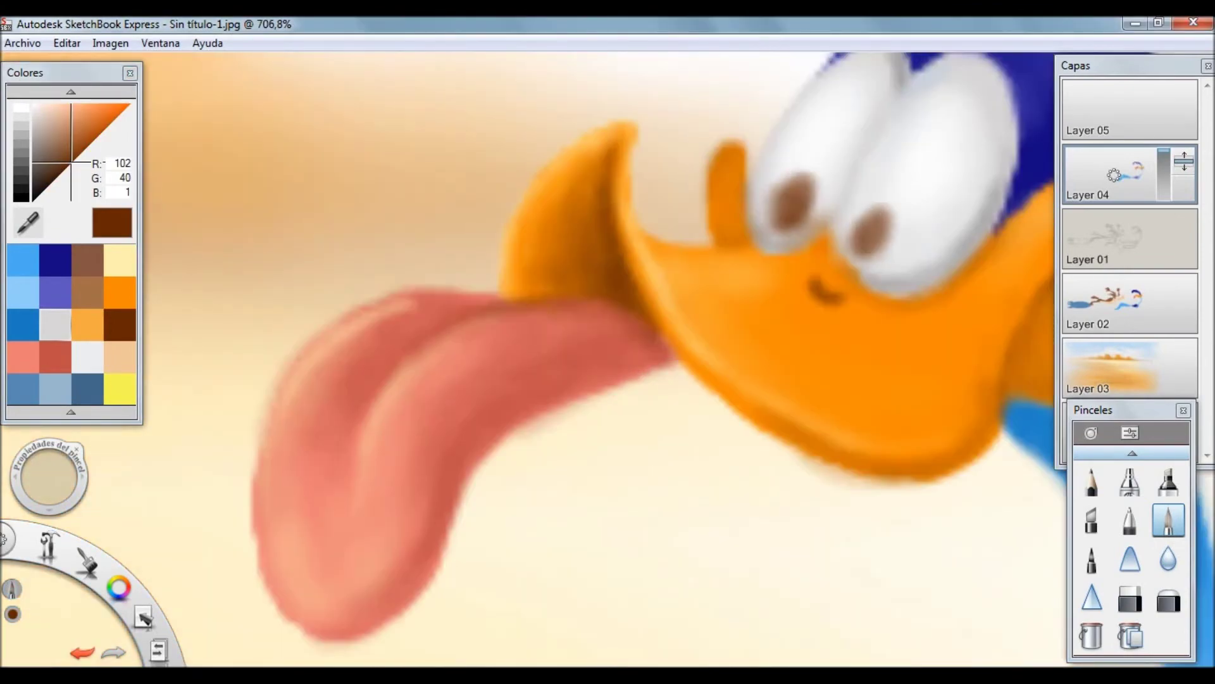
pyautogui.scroll(-3, 753, 214)
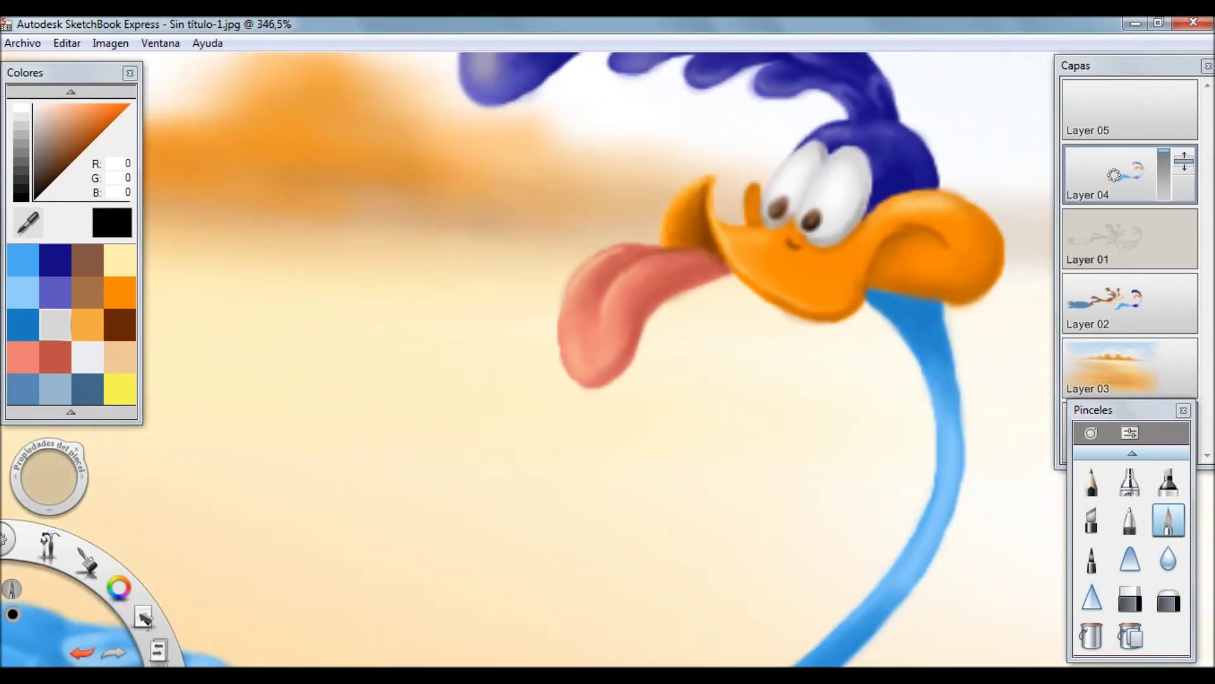
pyautogui.keyDown('alt'); pyautogui.click(775, 202); pyautogui.keyUp('alt')
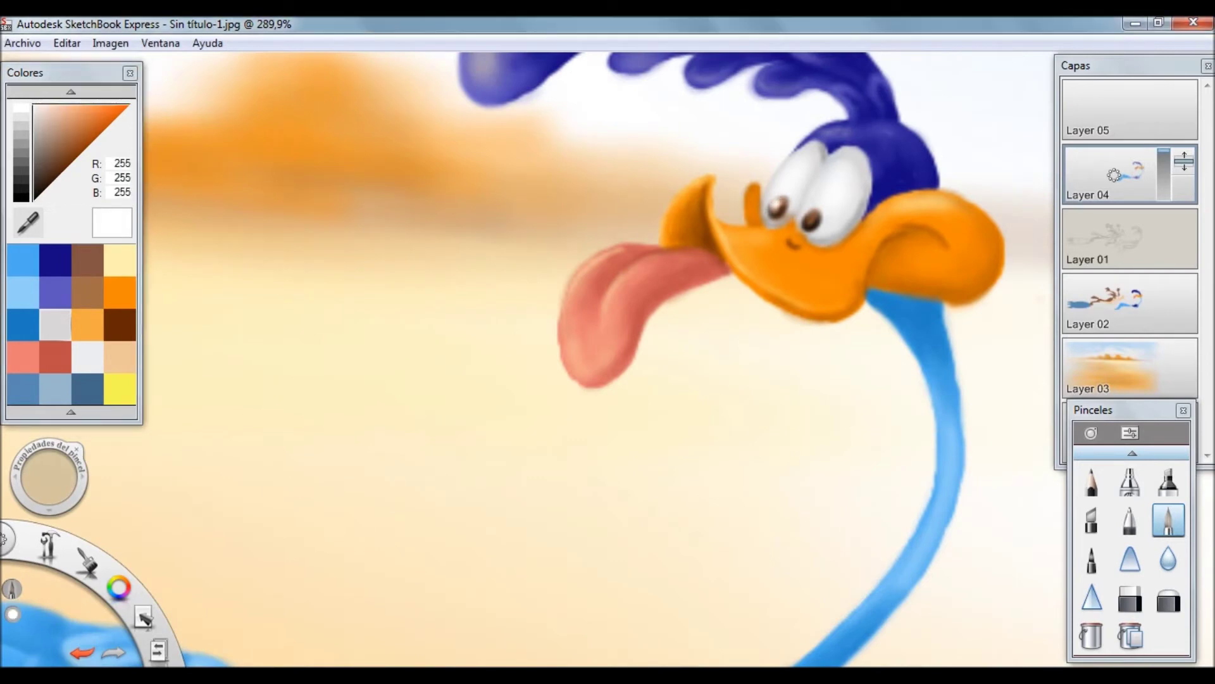
pyautogui.scroll(-6, 811, 213)
pyautogui.scroll(7, 732, 196)
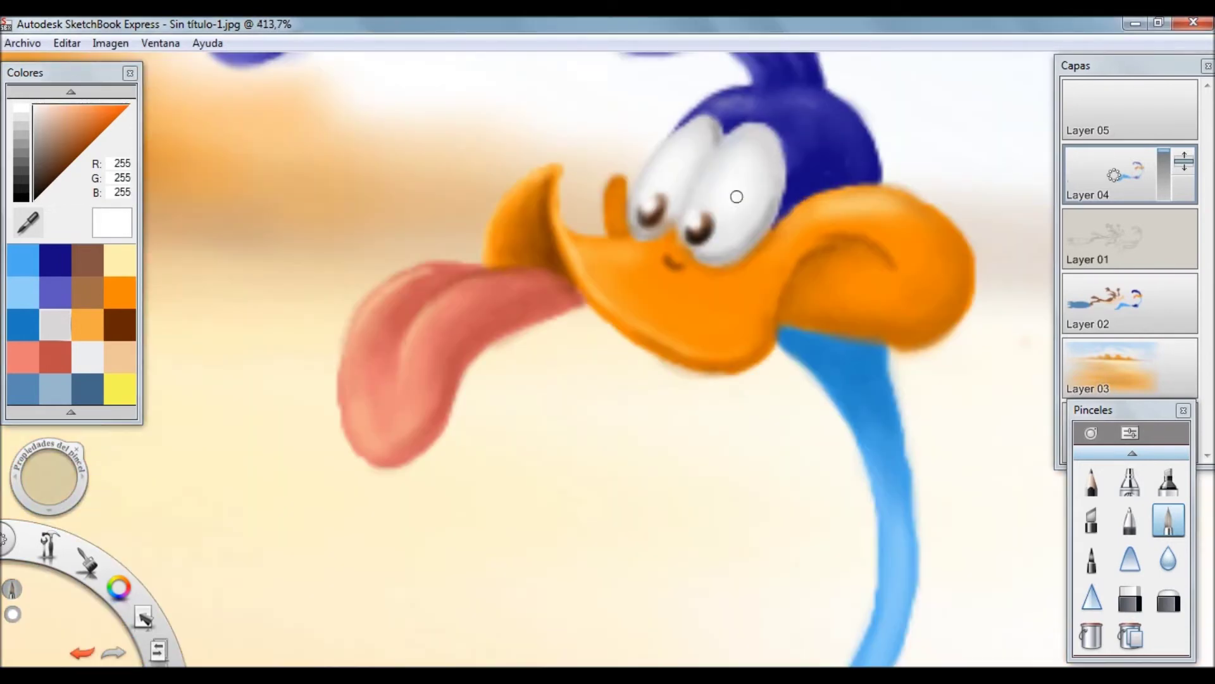
# - Refine the white highlights on both eyeballs with the paintbrush, undoing the unwanted stroke
pyautogui.keyDown('alt'); pyautogui.click(737, 197); pyautogui.keyUp('alt')
pyautogui.click(1130, 481)
pyautogui.click(1167, 519)
pyautogui.click(1168, 519)
pyautogui.press('Escape')
pyautogui.hotkey('ctrl', 'z')
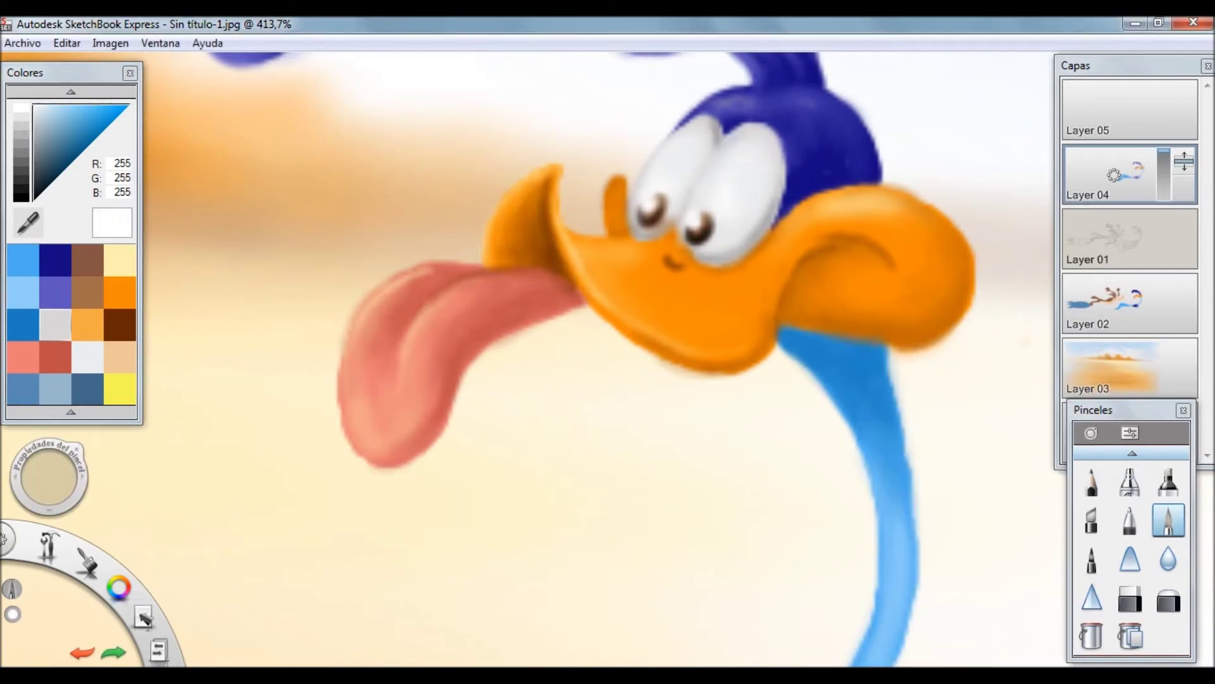
pyautogui.scroll(-3, 696, 157)
pyautogui.scroll(7, 817, 190)
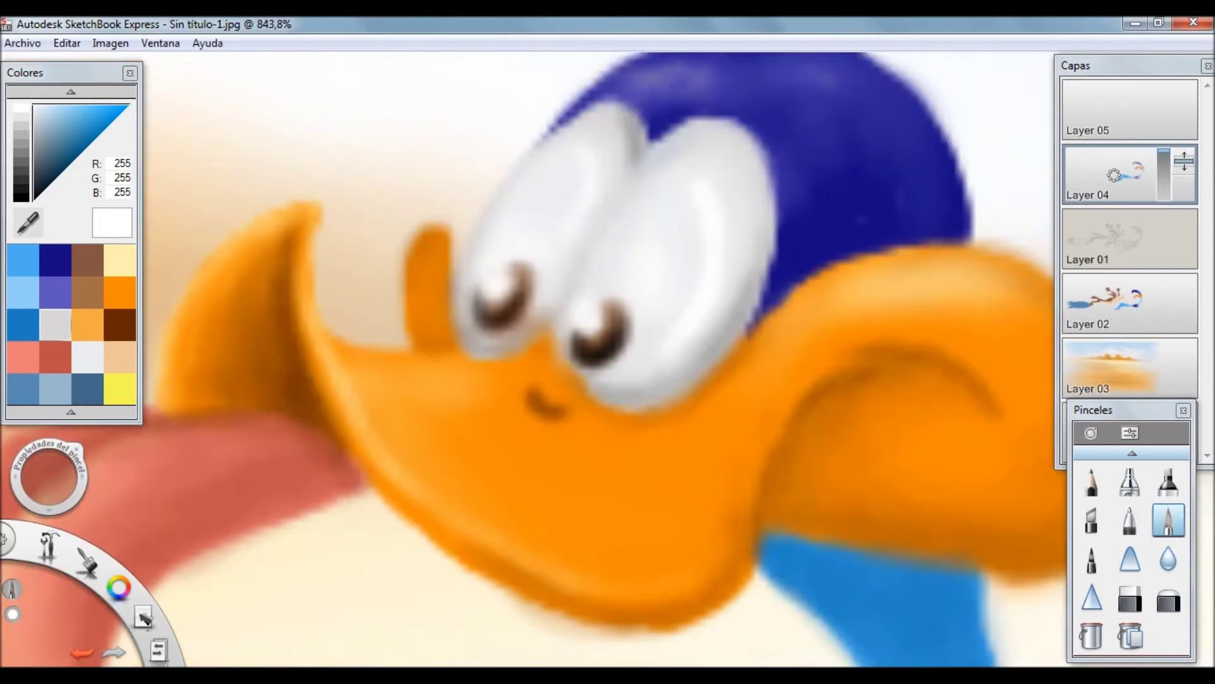
# - Airbrush a light blue (153, 181, 204) highlight along the middle of the rocket's body on Layer 04
pyautogui.click(1129, 481)
pyautogui.scroll(-7, 785, 196)
pyautogui.scroll(-3, 608, 355)
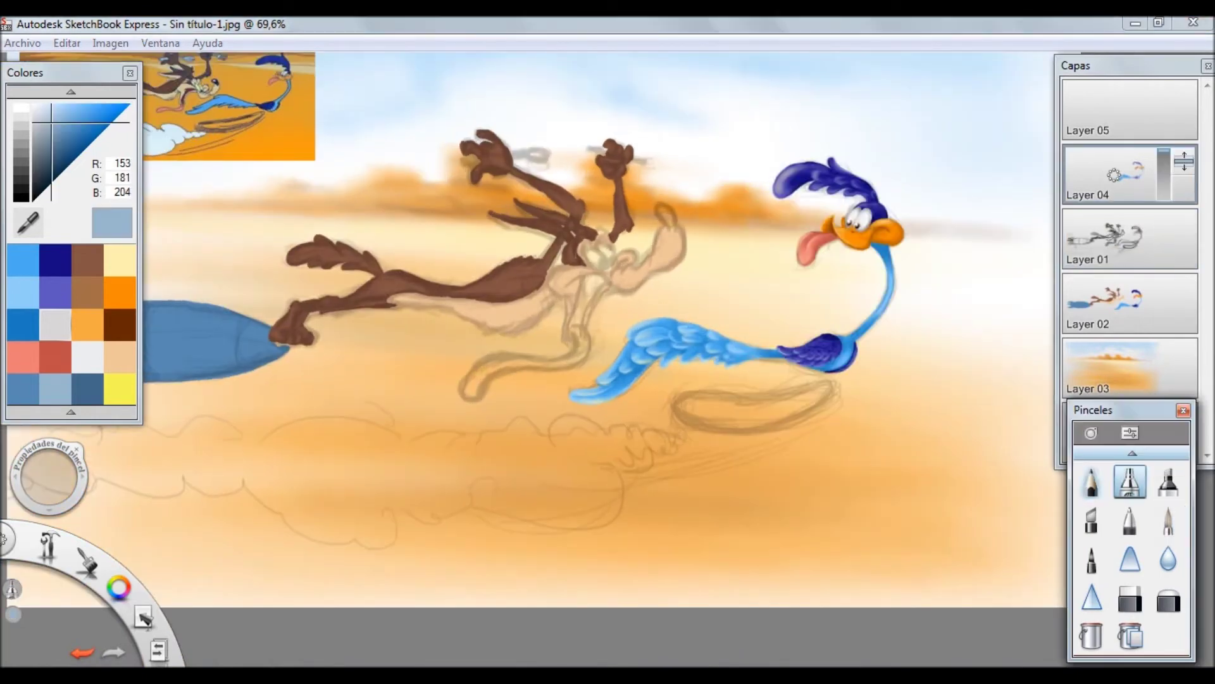
pyautogui.moveTo(607, 317); pyautogui.dragTo(629, 307)
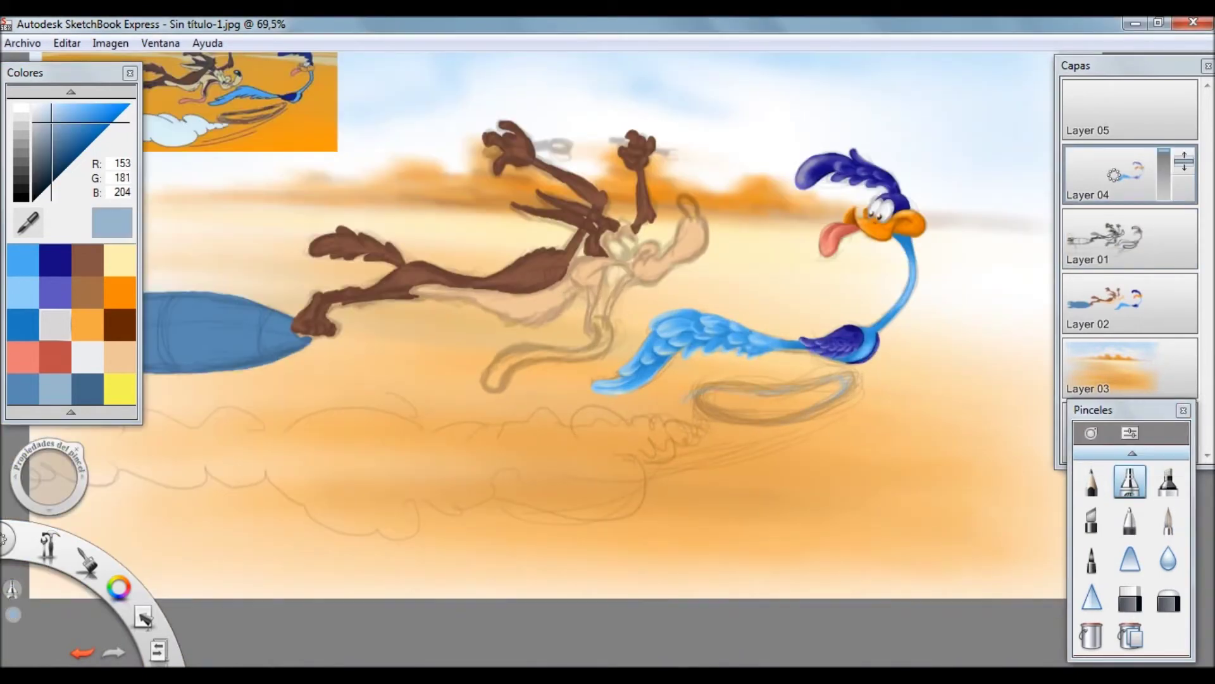
pyautogui.scroll(1, 607, 354)
pyautogui.scroll(-3, 607, 354)
pyautogui.scroll(5, 272, 380)
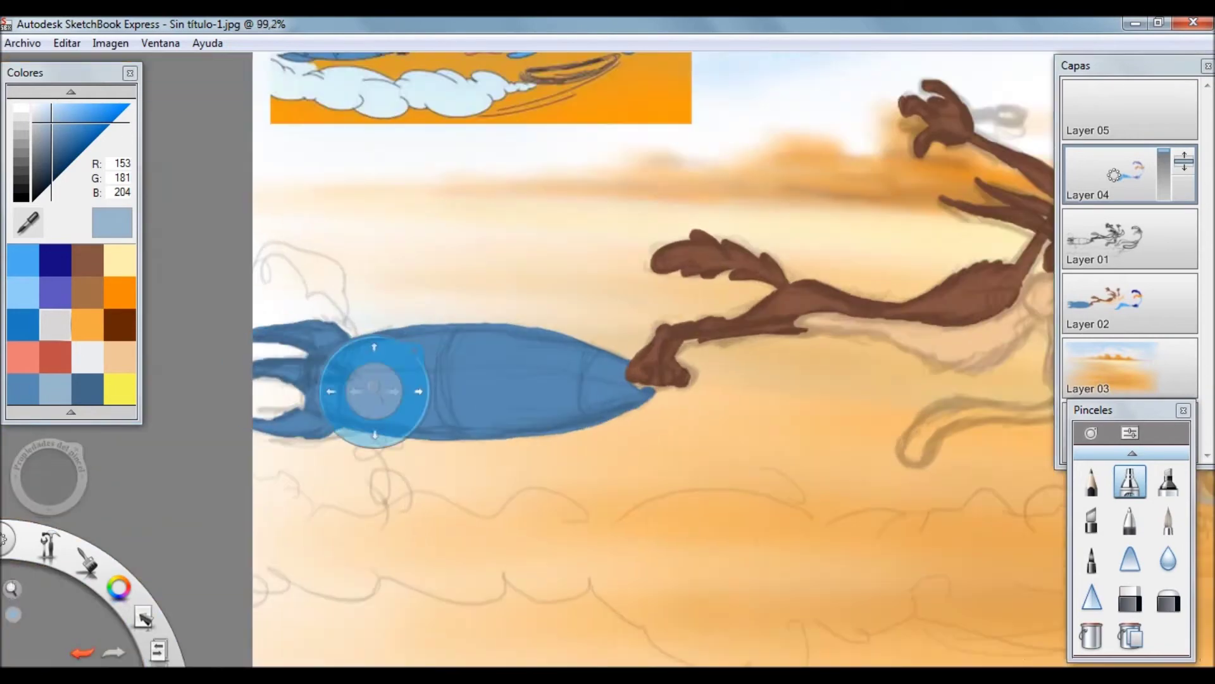
pyautogui.click(1114, 302)
pyautogui.keyDown('alt'); pyautogui.click(718, 388); pyautogui.keyUp('alt')
pyautogui.doubleClick(1168, 519)
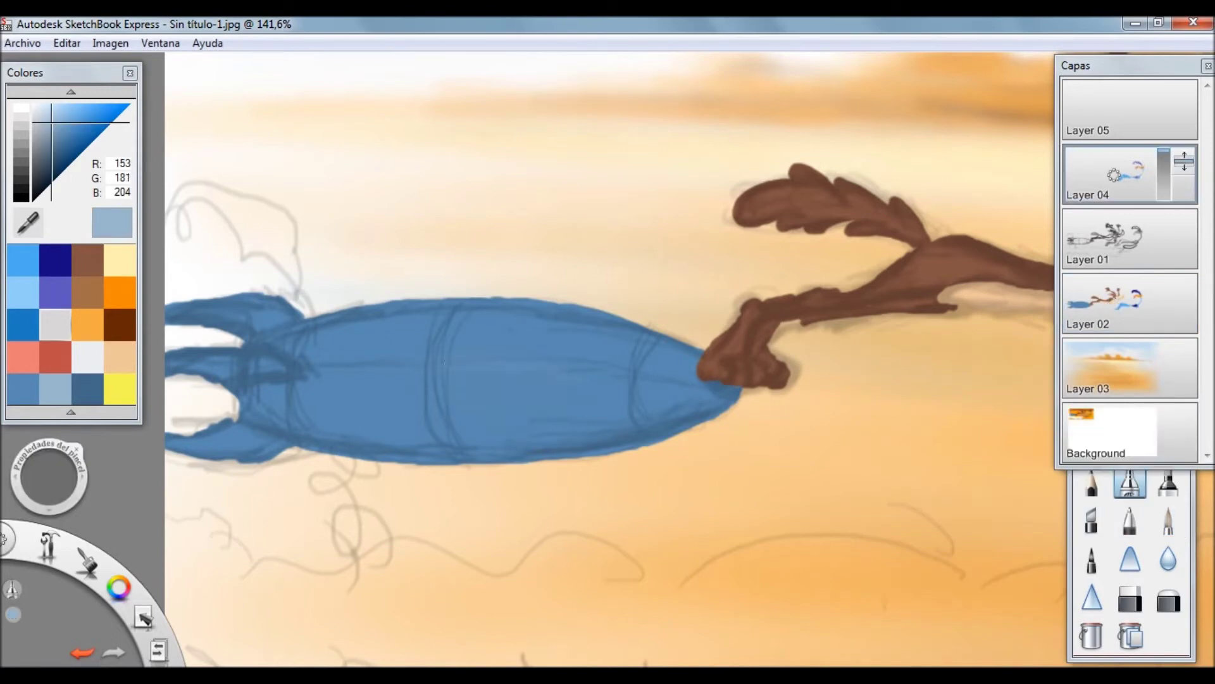
pyautogui.moveTo(548, 380); pyautogui.dragTo(355, 373)
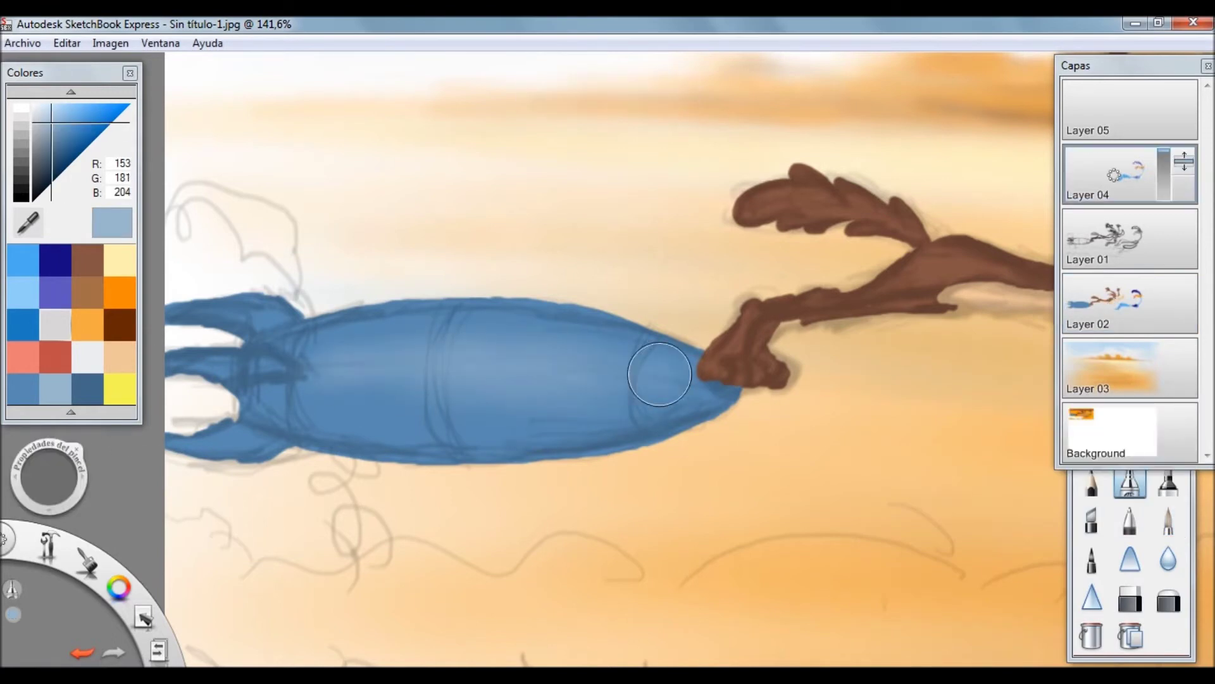
# - Paint dark blue (65, 104, 137) strokes along the rocket's upper nose edge and the lower fin's joint, and sample the rocket's base blue
pyautogui.keyDown('alt'); pyautogui.click(353, 369); pyautogui.keyUp('alt')
pyautogui.click(1168, 520)
pyautogui.scroll(3, 310, 394)
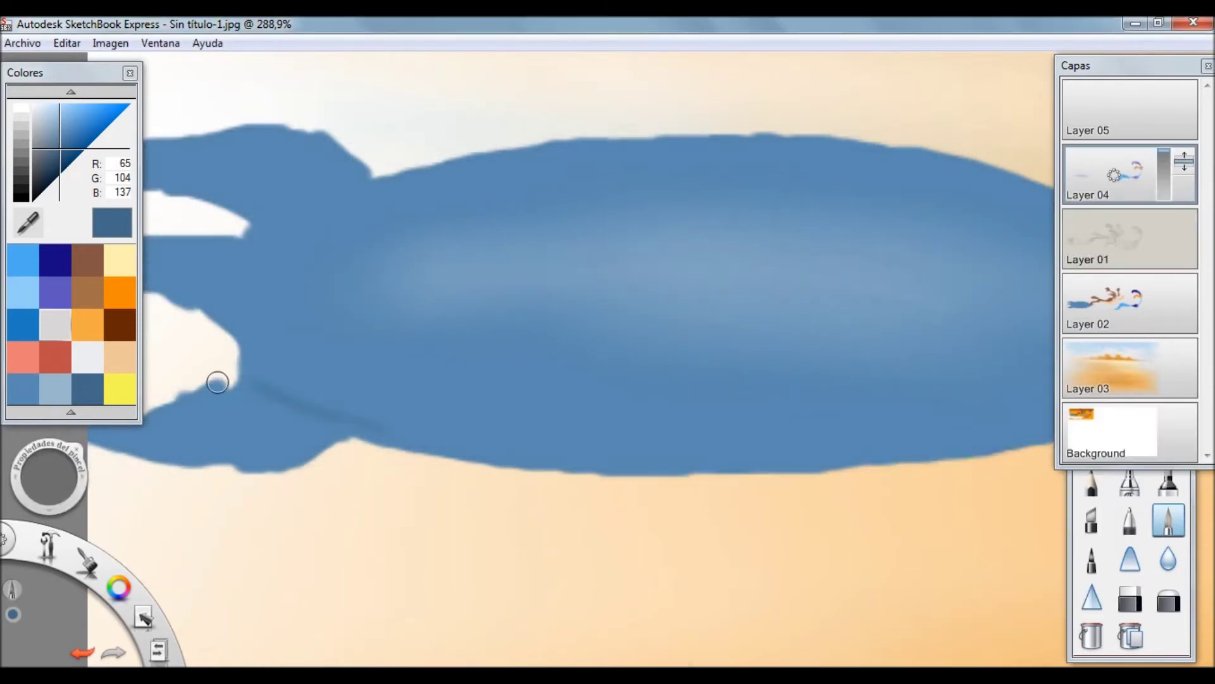
pyautogui.scroll(-2, 289, 414)
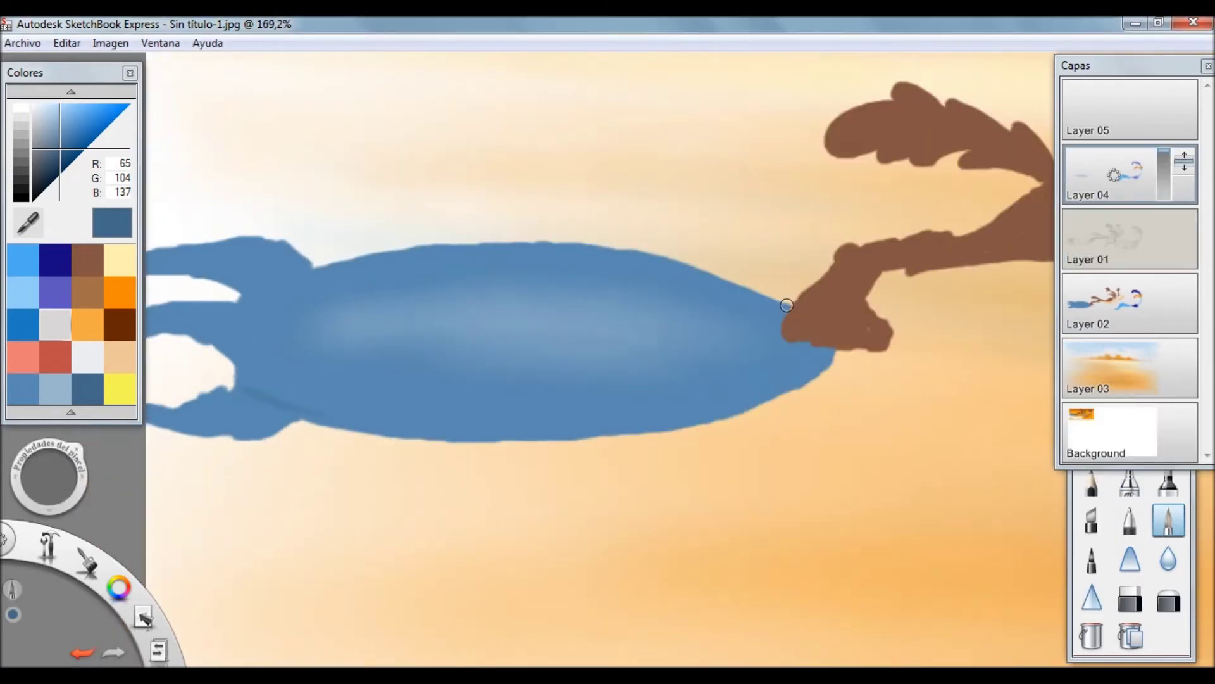
pyautogui.moveTo(755, 290); pyautogui.dragTo(583, 246)
pyautogui.keyDown('alt'); pyautogui.click(207, 270); pyautogui.keyUp('alt')
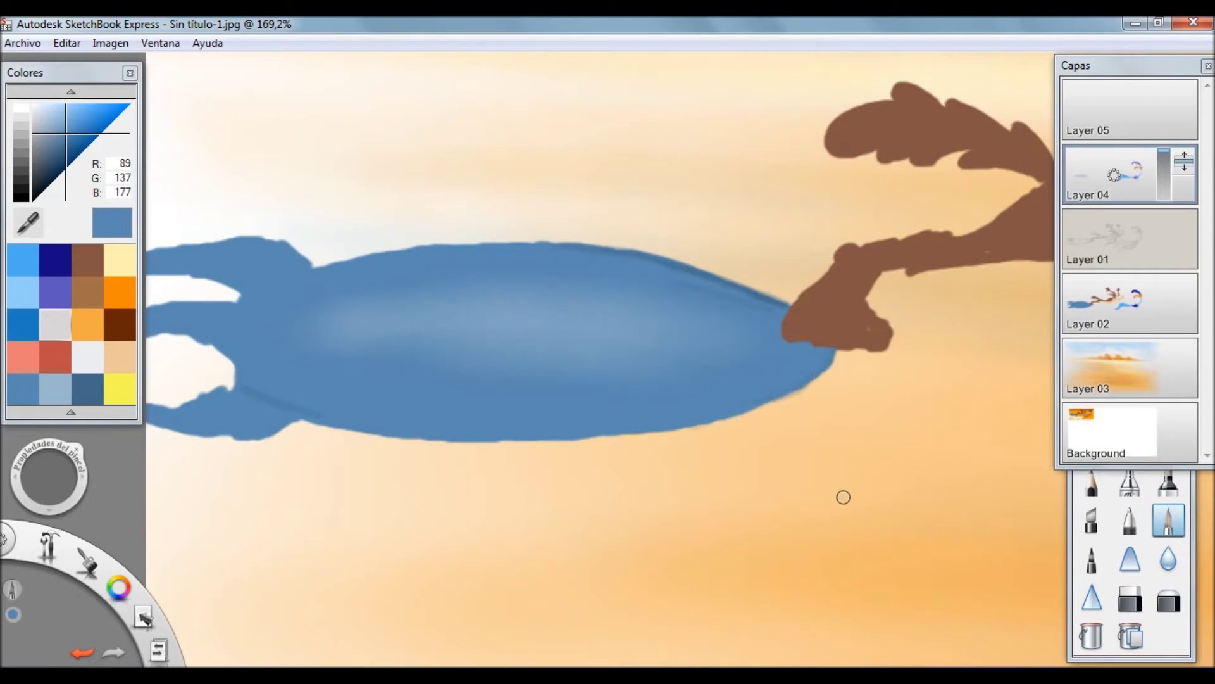
# - Clean up the rocket's outline with the eraser on Layer 02, and return to Layer 04 with the dark blue airbrush
pyautogui.keyDown('ctrl'); pyautogui.keyDown('alt'); pyautogui.click(839, 353); pyautogui.keyUp('alt'); pyautogui.keyUp('ctrl')
pyautogui.press('e')
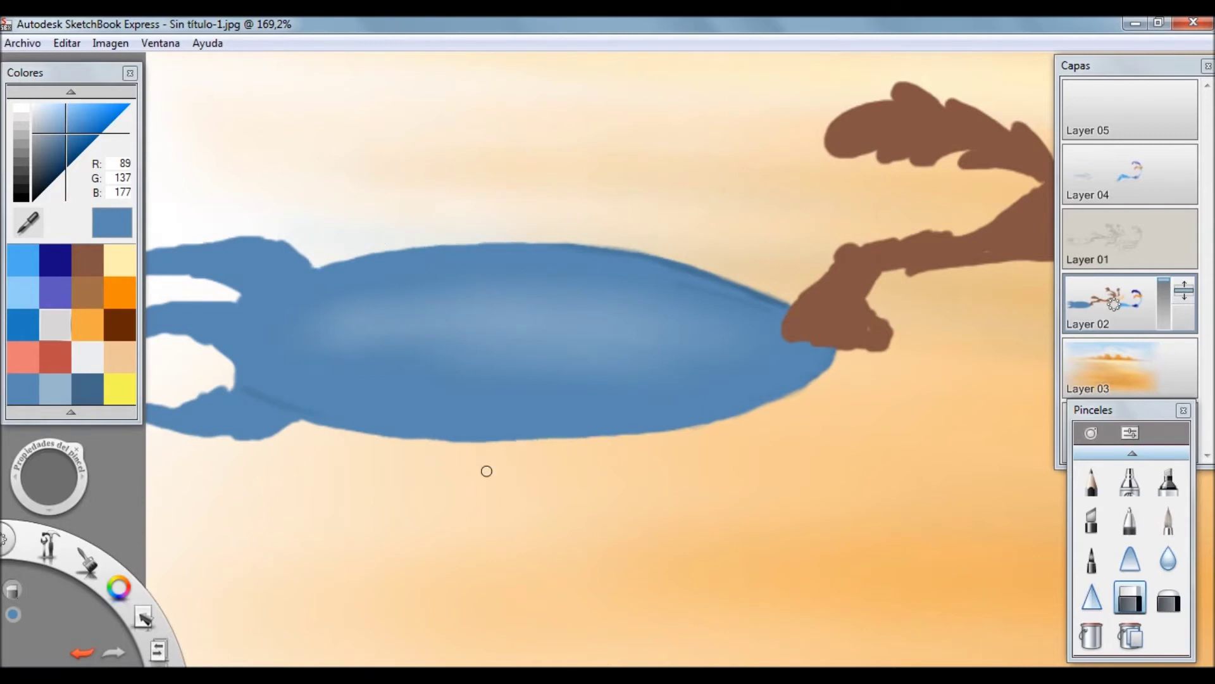
pyautogui.keyDown('ctrl'); pyautogui.keyDown('alt'); pyautogui.click(221, 393); pyautogui.keyUp('alt'); pyautogui.keyUp('ctrl')
pyautogui.press('e')
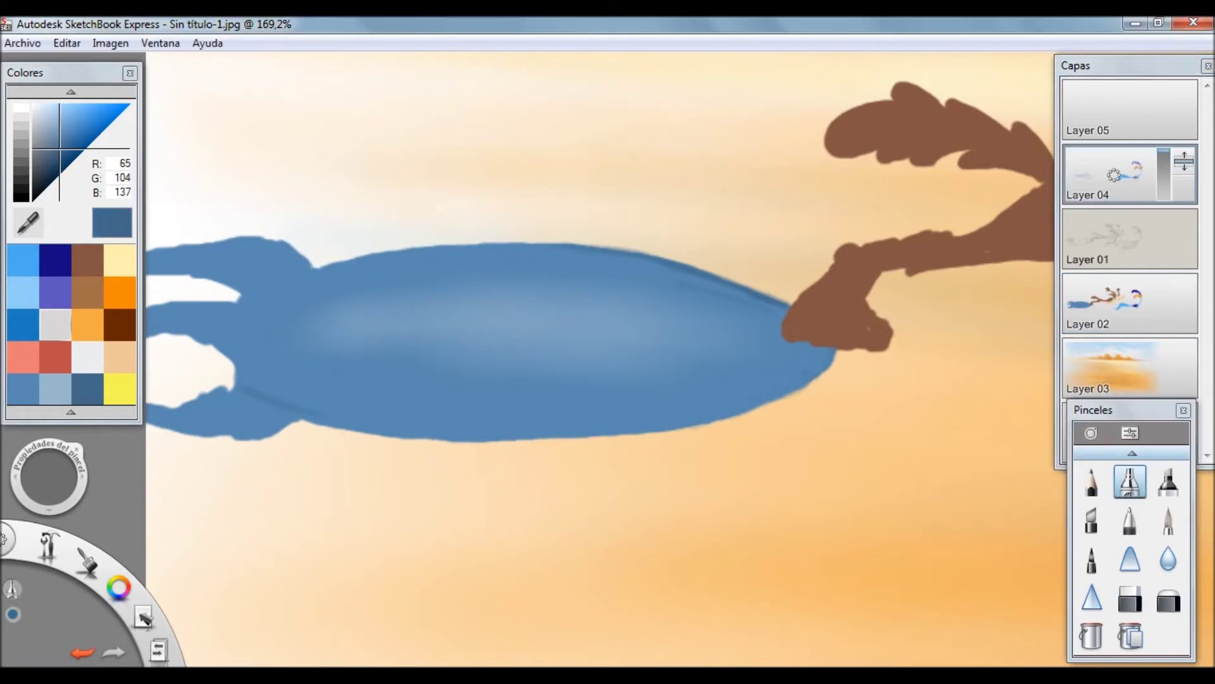
# - Airbrush dark blue (65, 104, 137) shading along the rocket's lower and upper edges, and strengthen its central highlight with light blue (153, 181, 204)
pyautogui.moveTo(715, 391)
pyautogui.mouseDown()
pyautogui.moveTo(447, 418)
pyautogui.moveTo(329, 397)
pyautogui.mouseUp()
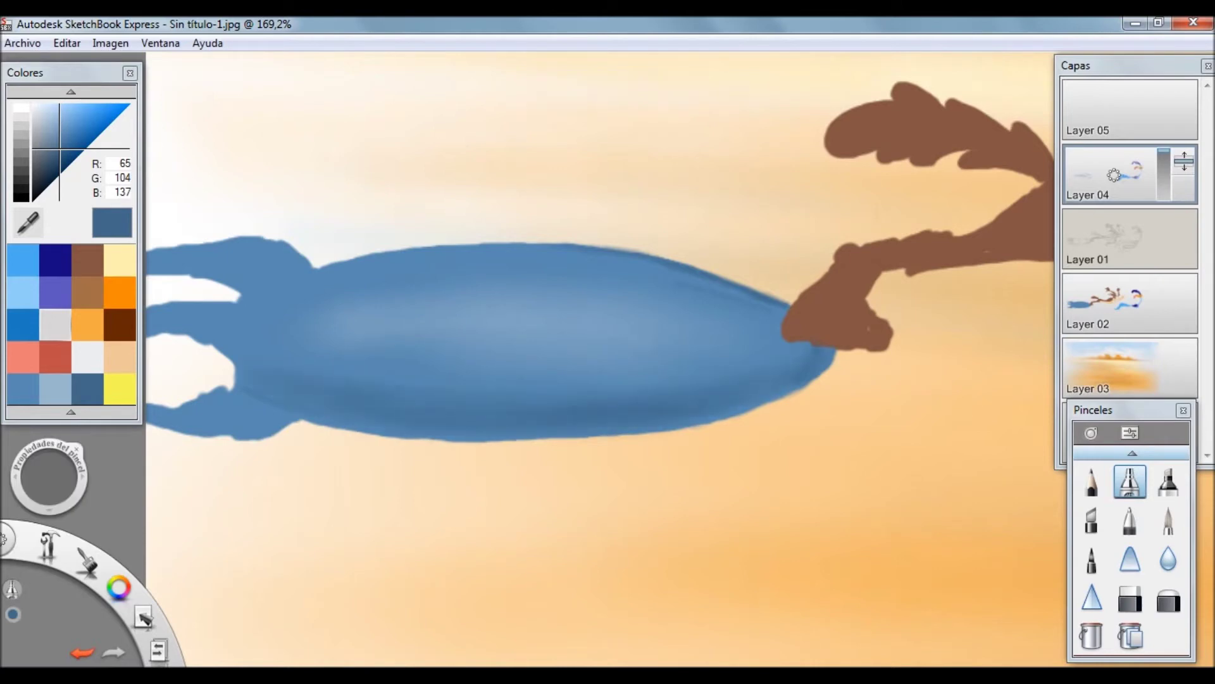
pyautogui.moveTo(455, 293); pyautogui.dragTo(632, 290)
pyautogui.moveTo(534, 297); pyautogui.dragTo(668, 304)
pyautogui.keyDown('alt'); pyautogui.click(506, 354); pyautogui.keyUp('alt')
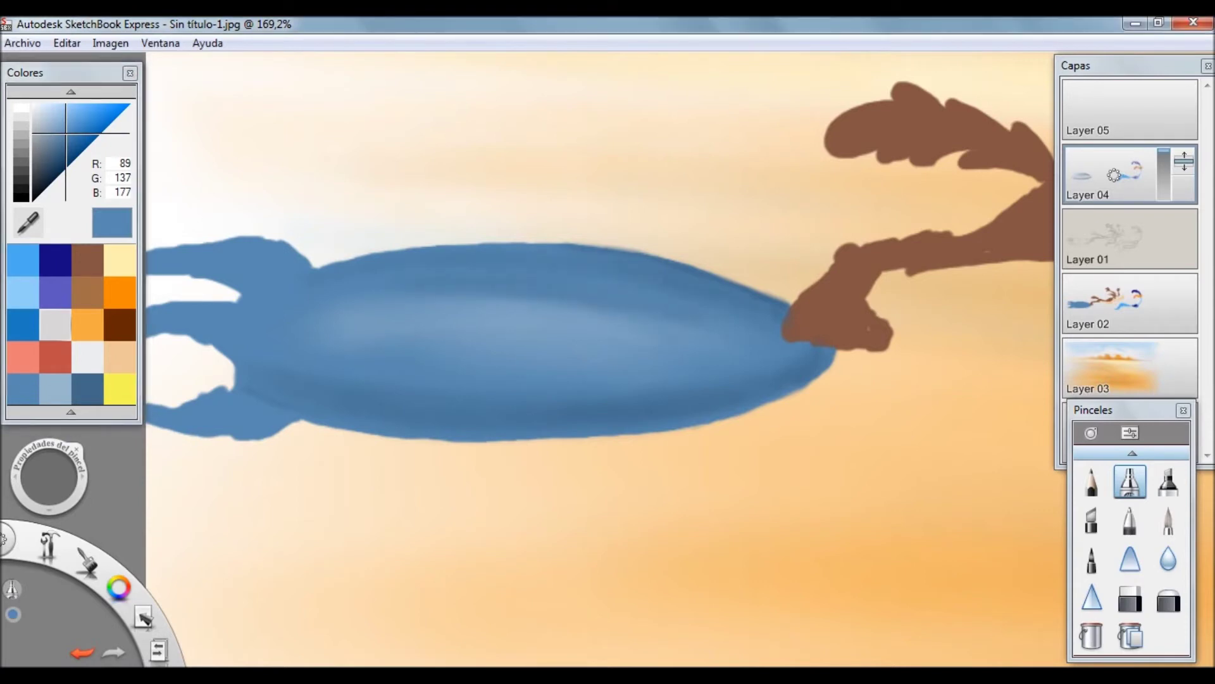
pyautogui.keyDown('alt'); pyautogui.click(569, 330); pyautogui.keyUp('alt')
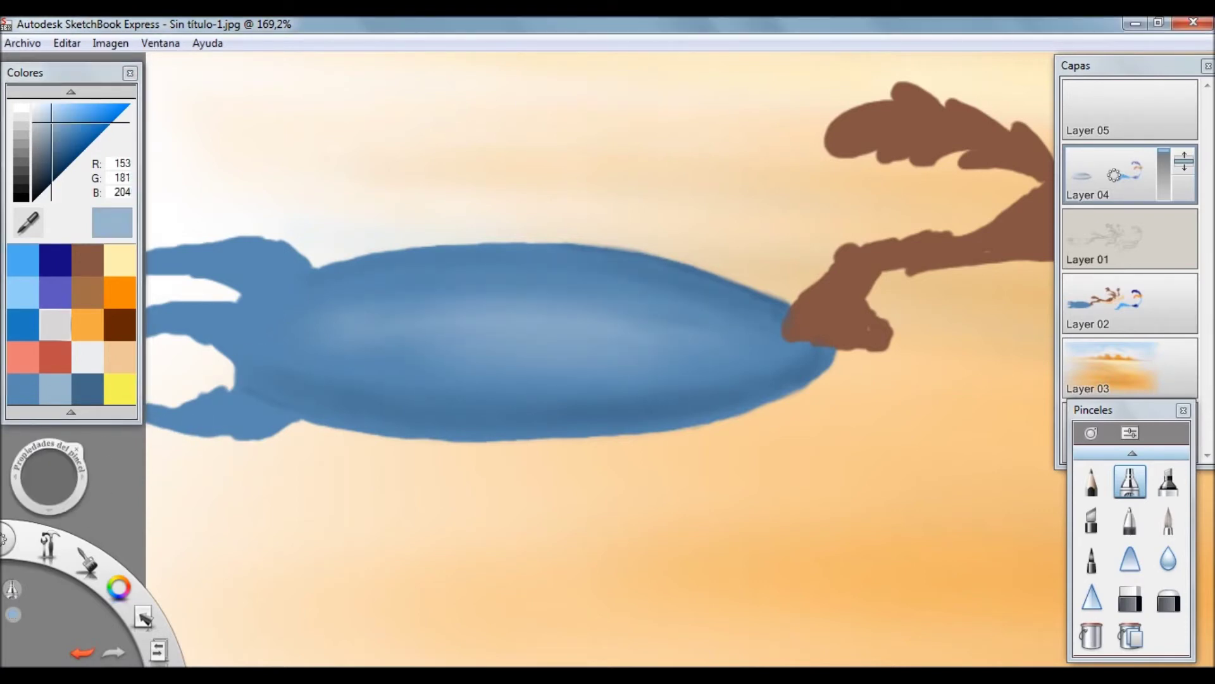
pyautogui.moveTo(570, 341); pyautogui.dragTo(772, 360)
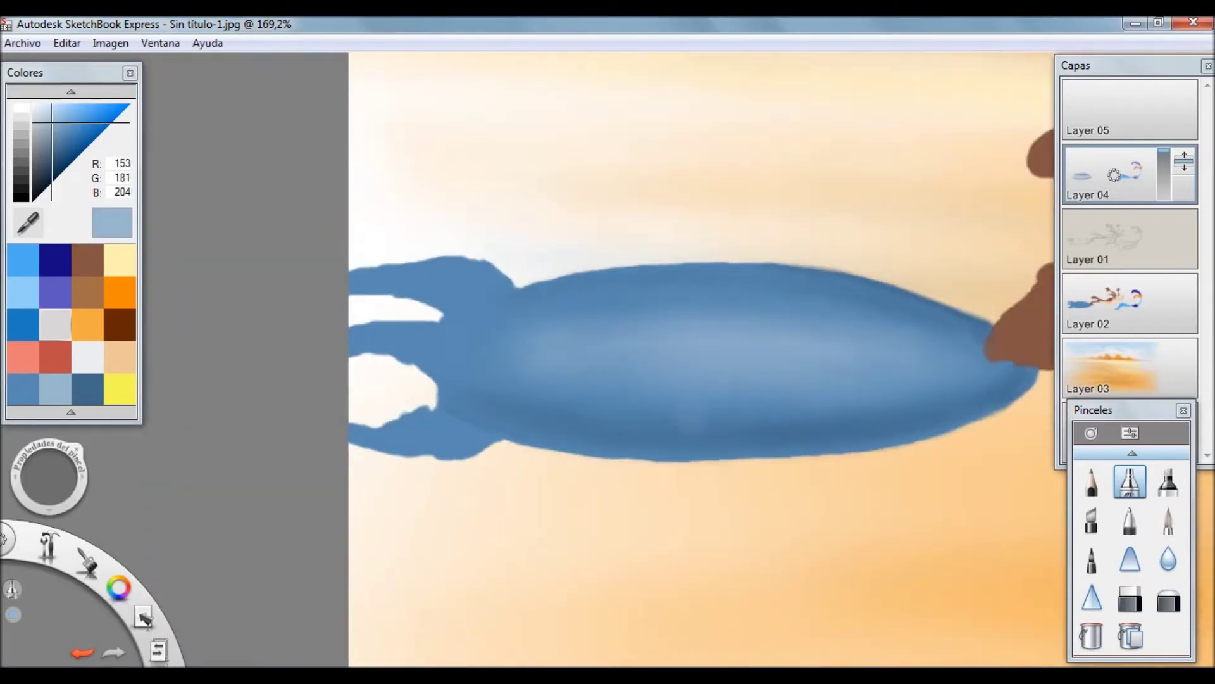
# - Refine the outlines of the rocket's tail fins on Layer 02 using the paintbrush with base blue (89, 137, 177)
pyautogui.click(1168, 519)
pyautogui.click(1114, 303)
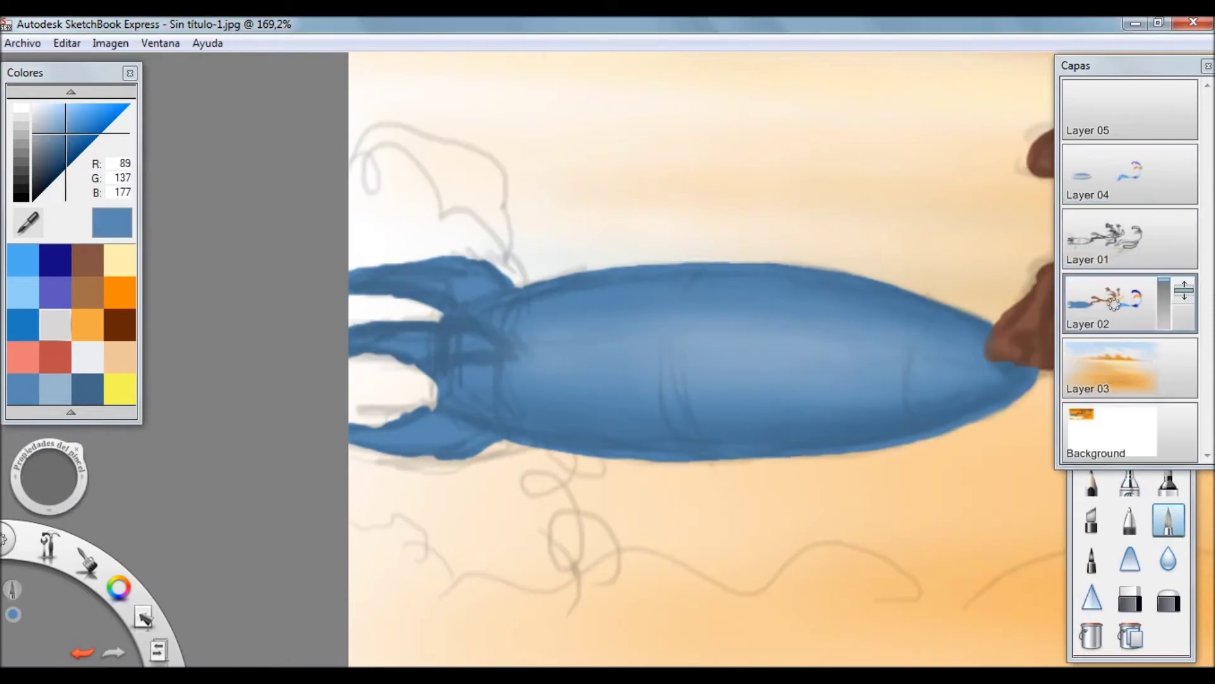
pyautogui.moveTo(436, 406); pyautogui.dragTo(355, 425)
pyautogui.moveTo(421, 358)
pyautogui.mouseDown()
pyautogui.moveTo(367, 370)
pyautogui.moveTo(351, 358)
pyautogui.mouseUp()
pyautogui.moveTo(436, 320); pyautogui.dragTo(355, 323)
pyautogui.moveTo(481, 257); pyautogui.dragTo(352, 265)
pyautogui.moveTo(438, 380); pyautogui.dragTo(434, 400)
pyautogui.moveTo(444, 315); pyautogui.dragTo(437, 320)
pyautogui.moveTo(434, 375); pyautogui.dragTo(428, 403)
# - Erase the excess blue around the rocket's tail fins on Layer 02 to smooth their edges
pyautogui.press('e')
pyautogui.moveTo(380, 258); pyautogui.dragTo(351, 273)
pyautogui.moveTo(443, 257); pyautogui.dragTo(393, 263)
pyautogui.moveTo(395, 318); pyautogui.dragTo(349, 326)
pyautogui.moveTo(383, 411); pyautogui.dragTo(348, 423)
pyautogui.moveTo(381, 354); pyautogui.dragTo(338, 362)
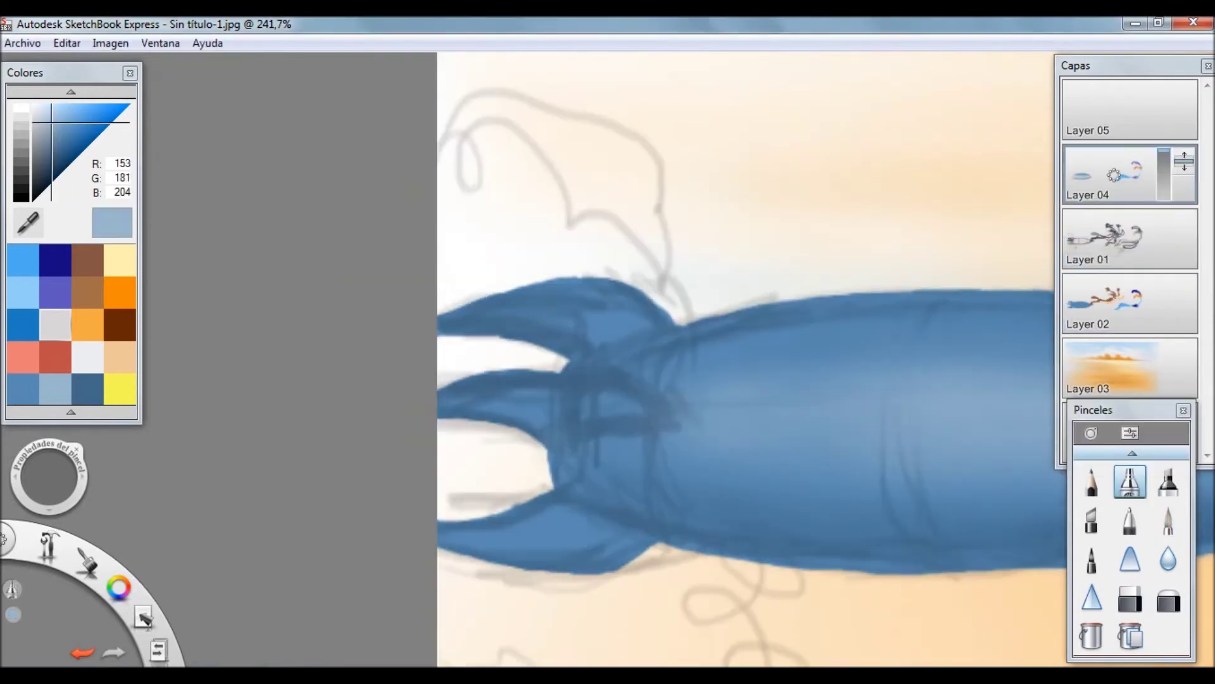
# - Hide the Layer 01 sketch, airbrush light blue (153, 181, 204) highlights on the tail fins on Layer 04, and soften them with base blue
pyautogui.moveTo(48, 476); pyautogui.dragTo(44, 481)
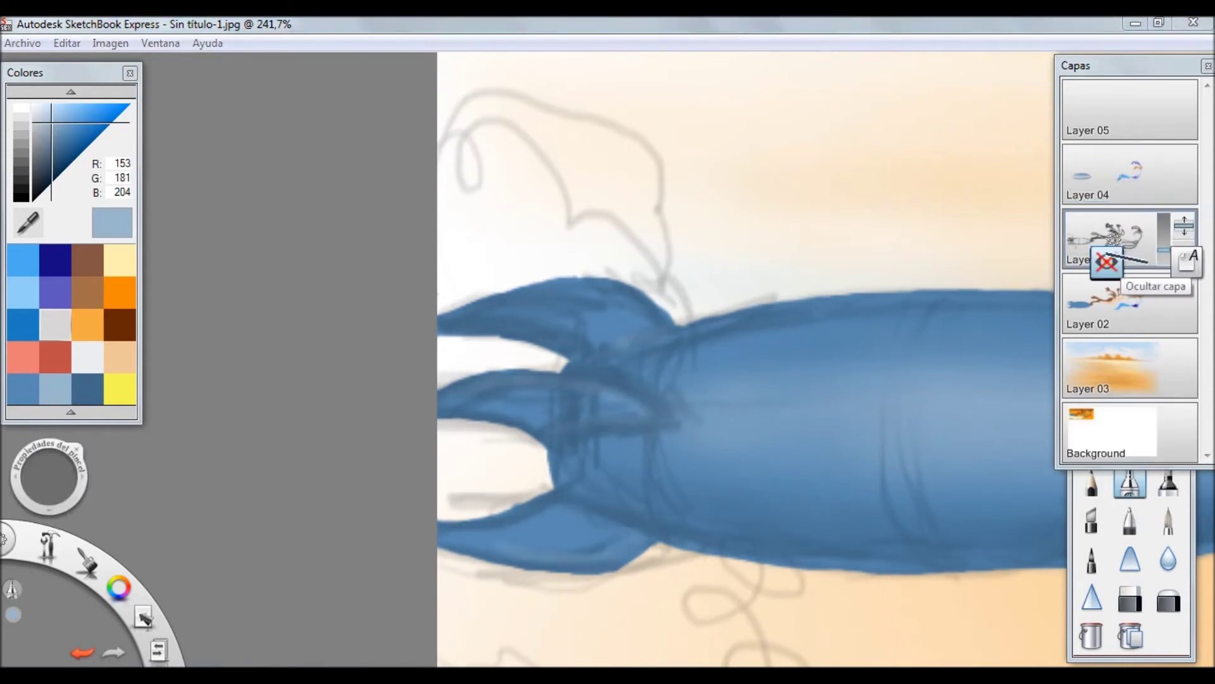
pyautogui.click(1105, 252)
pyautogui.moveTo(472, 399); pyautogui.dragTo(582, 394)
pyautogui.moveTo(443, 320)
pyautogui.mouseDown()
pyautogui.moveTo(639, 282)
pyautogui.moveTo(646, 330)
pyautogui.mouseUp()
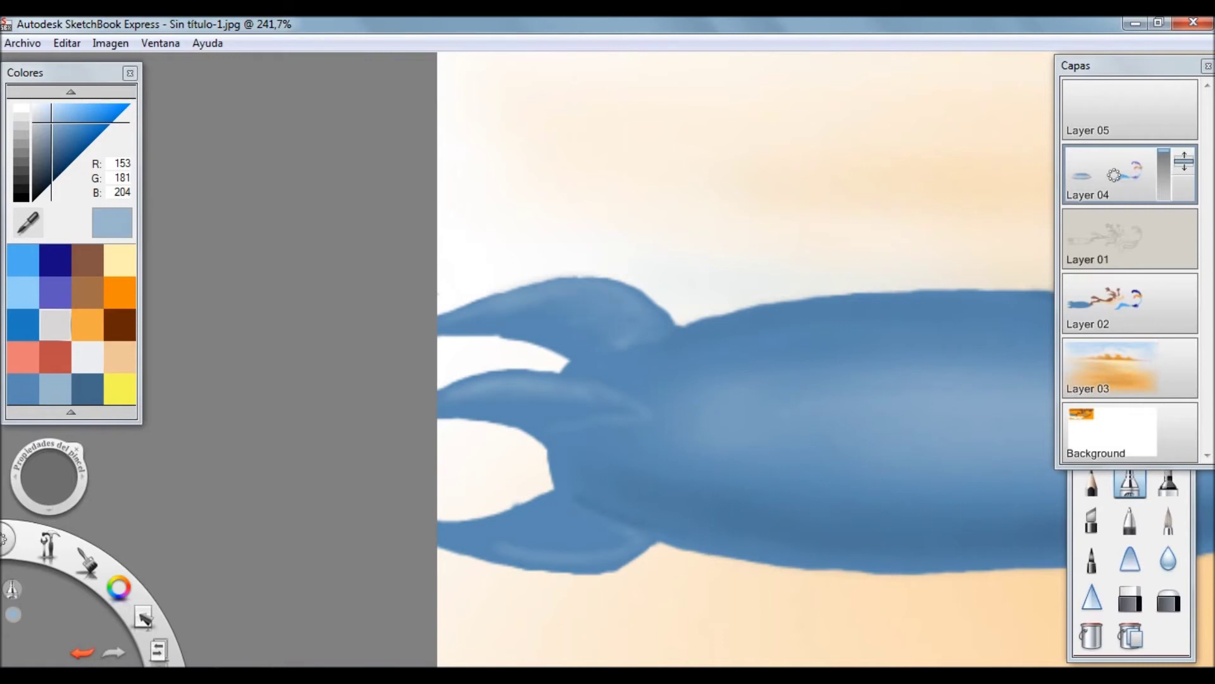
pyautogui.moveTo(567, 415); pyautogui.dragTo(598, 405)
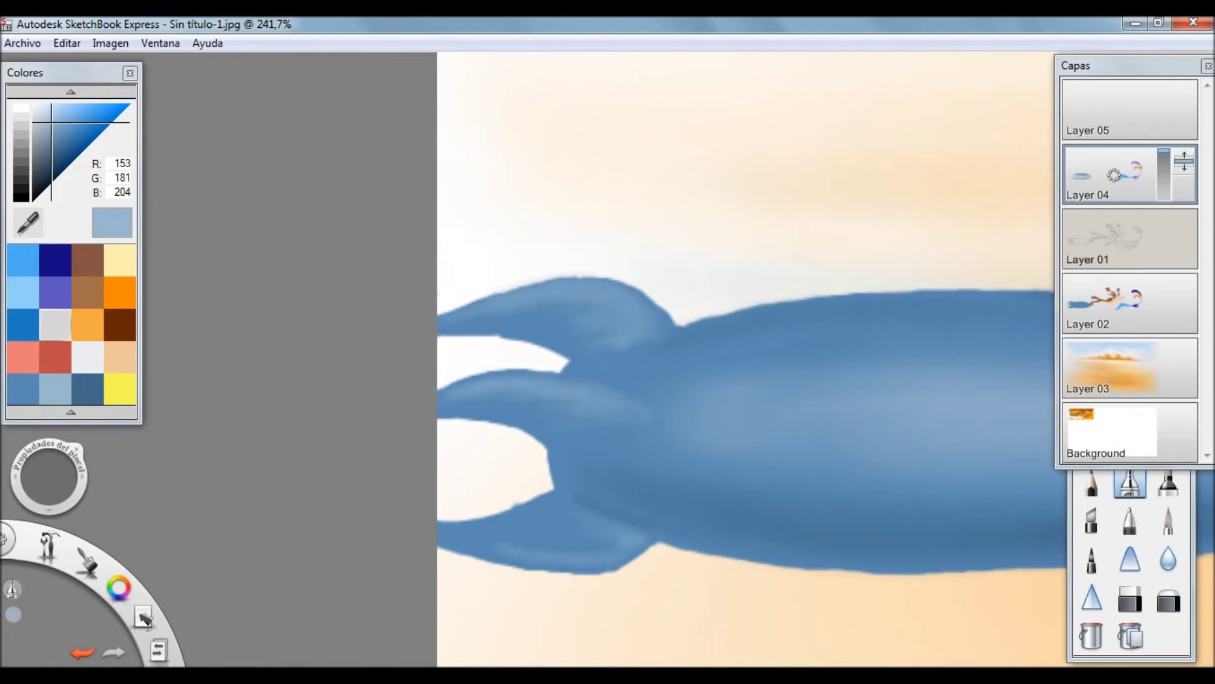
pyautogui.keyDown('alt'); pyautogui.click(672, 471); pyautogui.keyUp('alt')
pyautogui.moveTo(587, 410); pyautogui.dragTo(607, 403)
# - Airbrush dark blue (65, 104, 137) shading around the tail fins and where they join the rocket's body, blending with base blue (89, 137, 177)
pyautogui.scroll(-3, 745, 360)
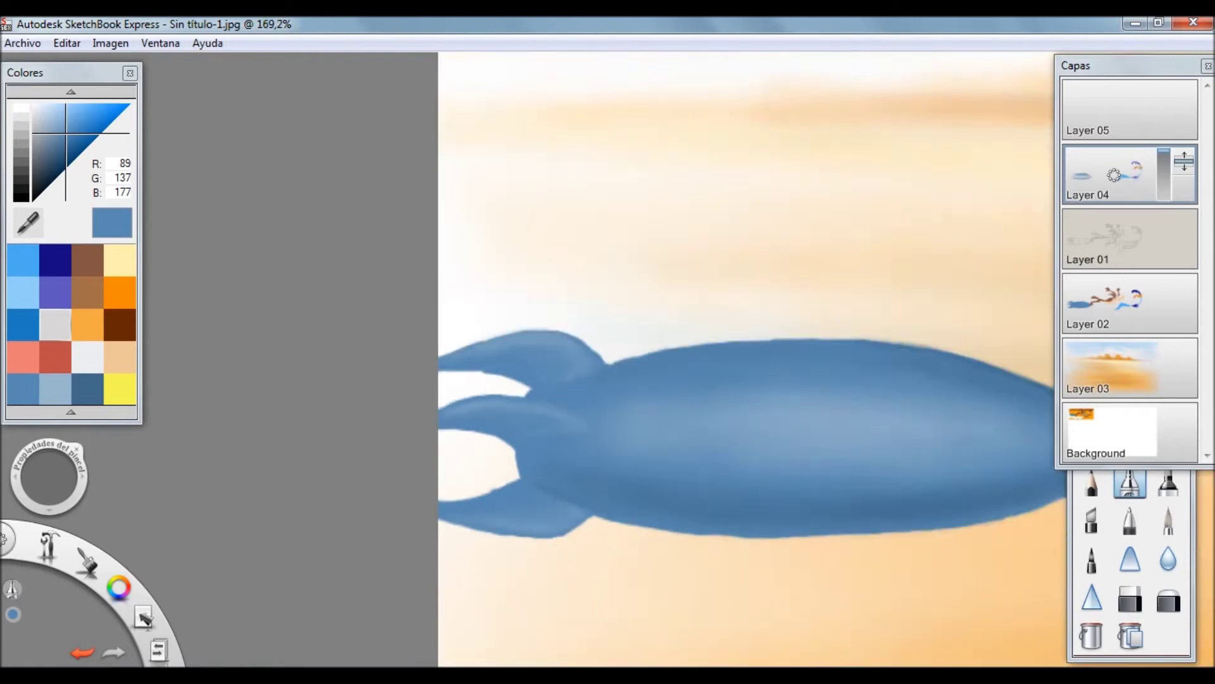
pyautogui.keyDown('alt'); pyautogui.click(481, 468); pyautogui.keyUp('alt')
pyautogui.moveTo(476, 458); pyautogui.dragTo(487, 445)
pyautogui.moveTo(482, 394); pyautogui.dragTo(516, 415)
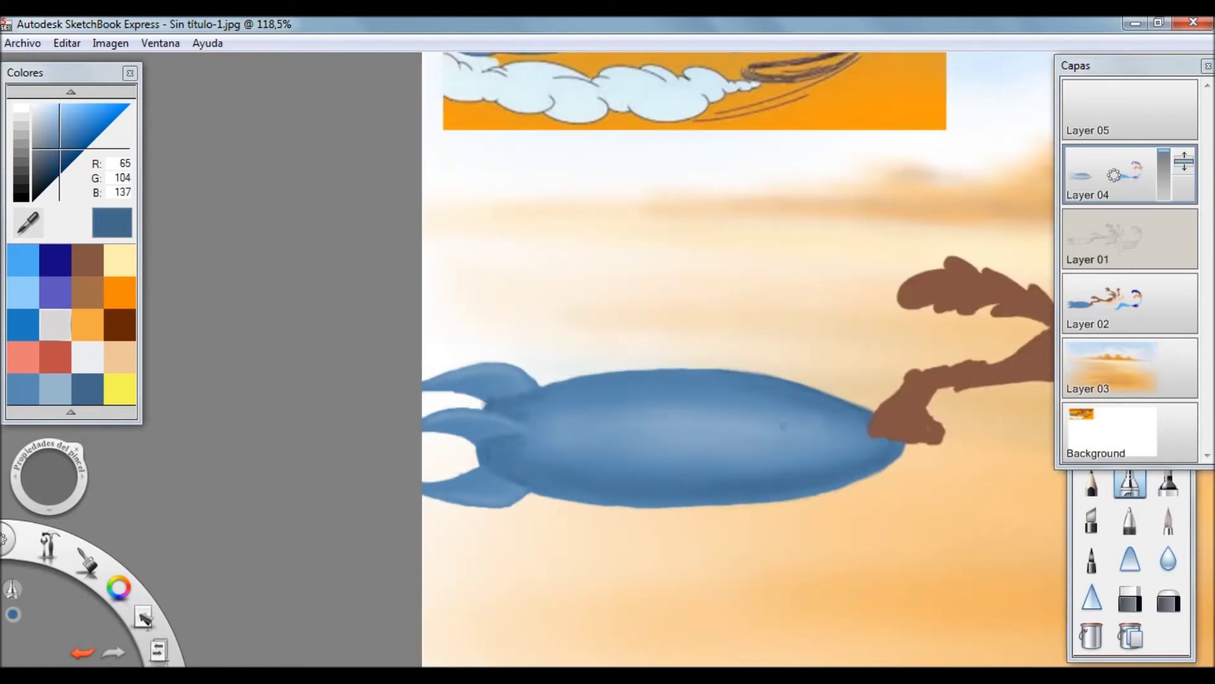
pyautogui.moveTo(536, 445); pyautogui.dragTo(551, 438)
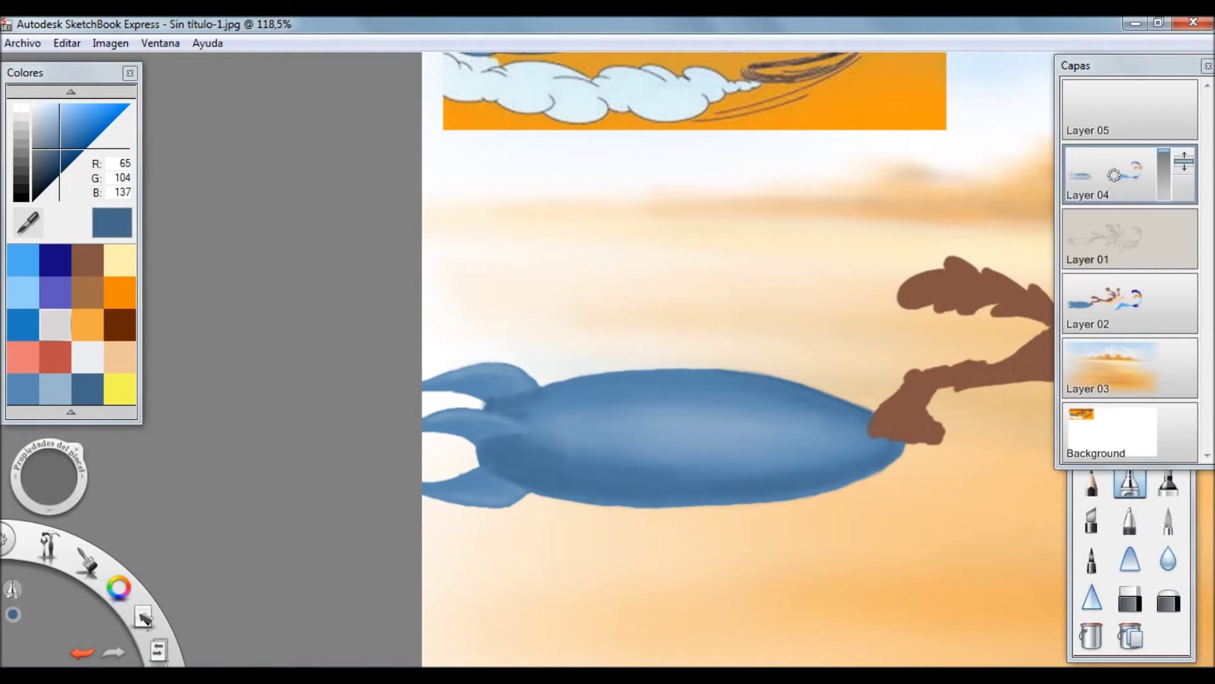
pyautogui.moveTo(563, 388); pyautogui.dragTo(533, 431)
pyautogui.keyDown('alt'); pyautogui.click(557, 443); pyautogui.keyUp('alt')
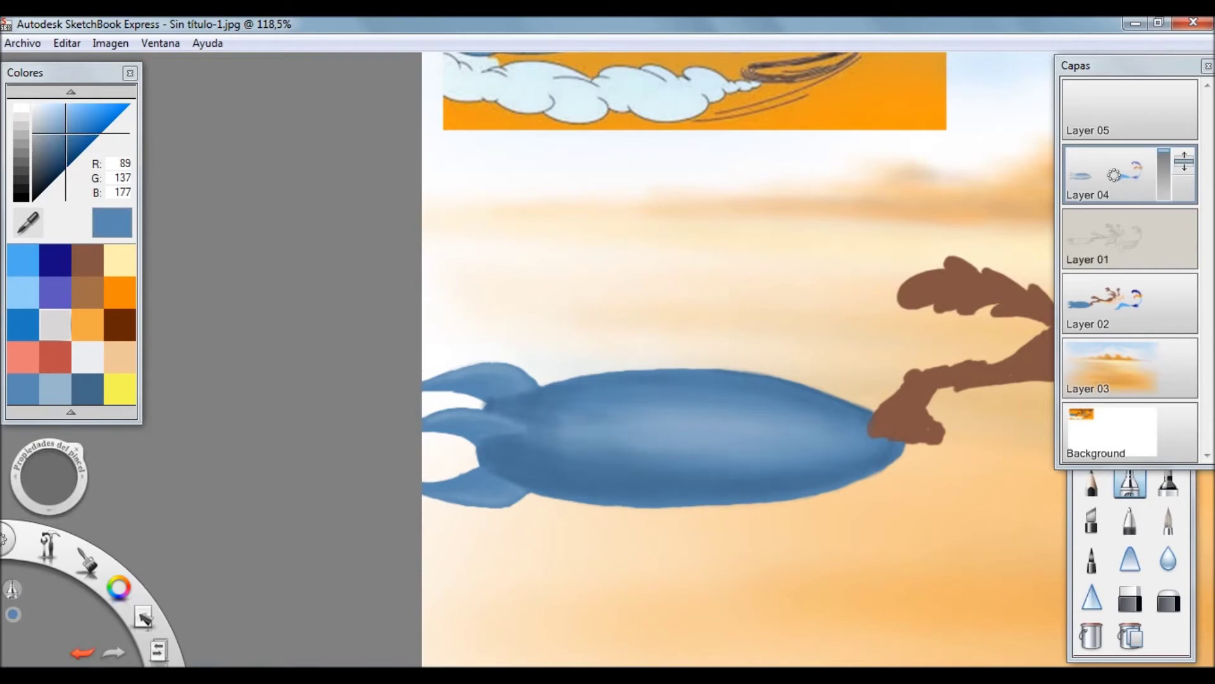
pyautogui.keyDown('alt'); pyautogui.click(544, 418); pyautogui.keyUp('alt')
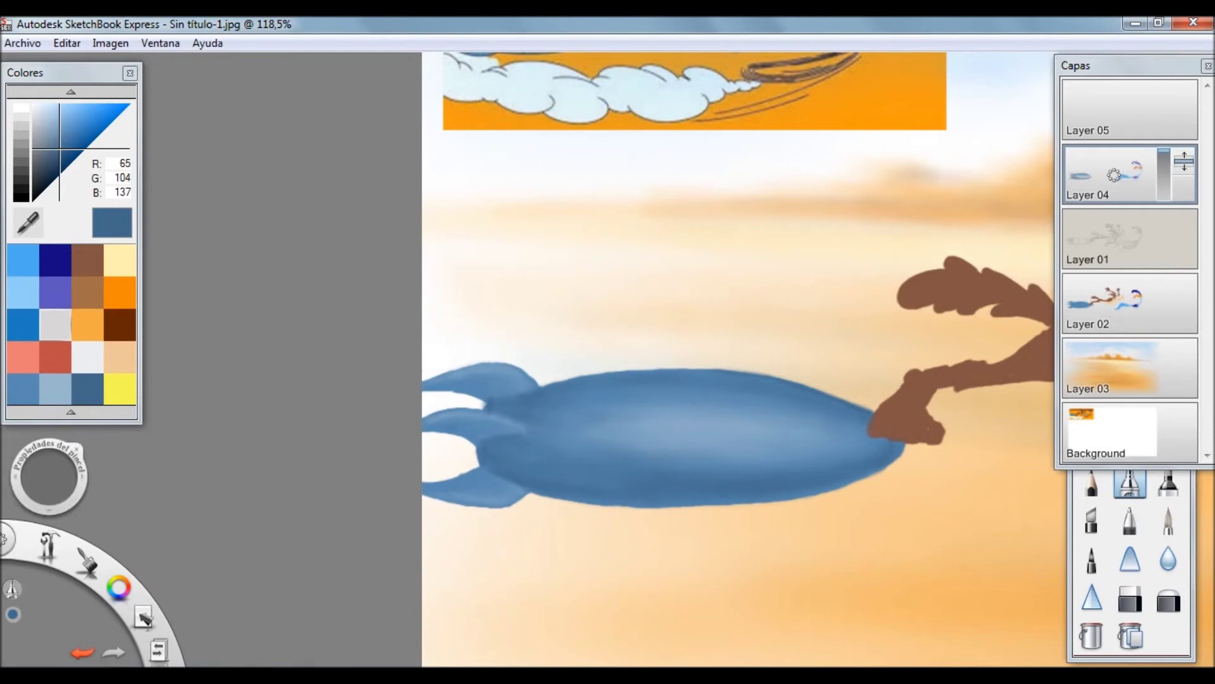
pyautogui.moveTo(458, 387); pyautogui.dragTo(490, 393)
pyautogui.keyDown('alt'); pyautogui.click(607, 430); pyautogui.keyUp('alt')
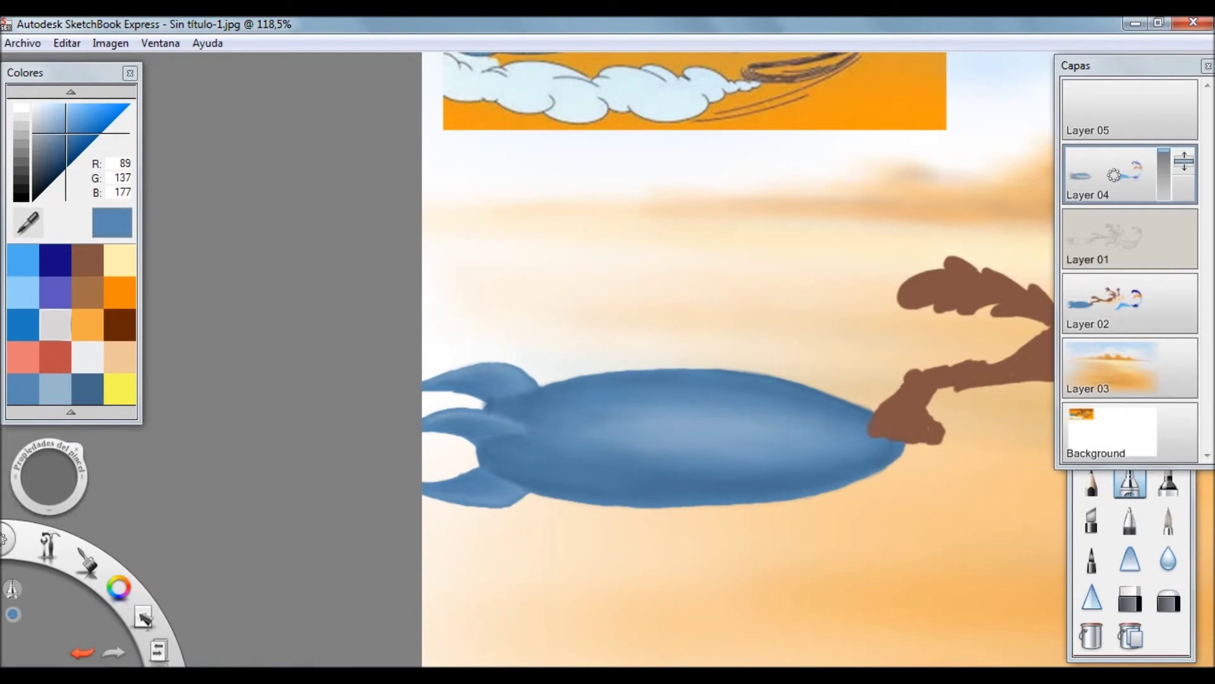
# - Draw the rocket's seams and rivets with dark blue (65, 104, 137) and light blue (153, 181, 204), and show the Layer 01 sketch
pyautogui.click(87, 388)
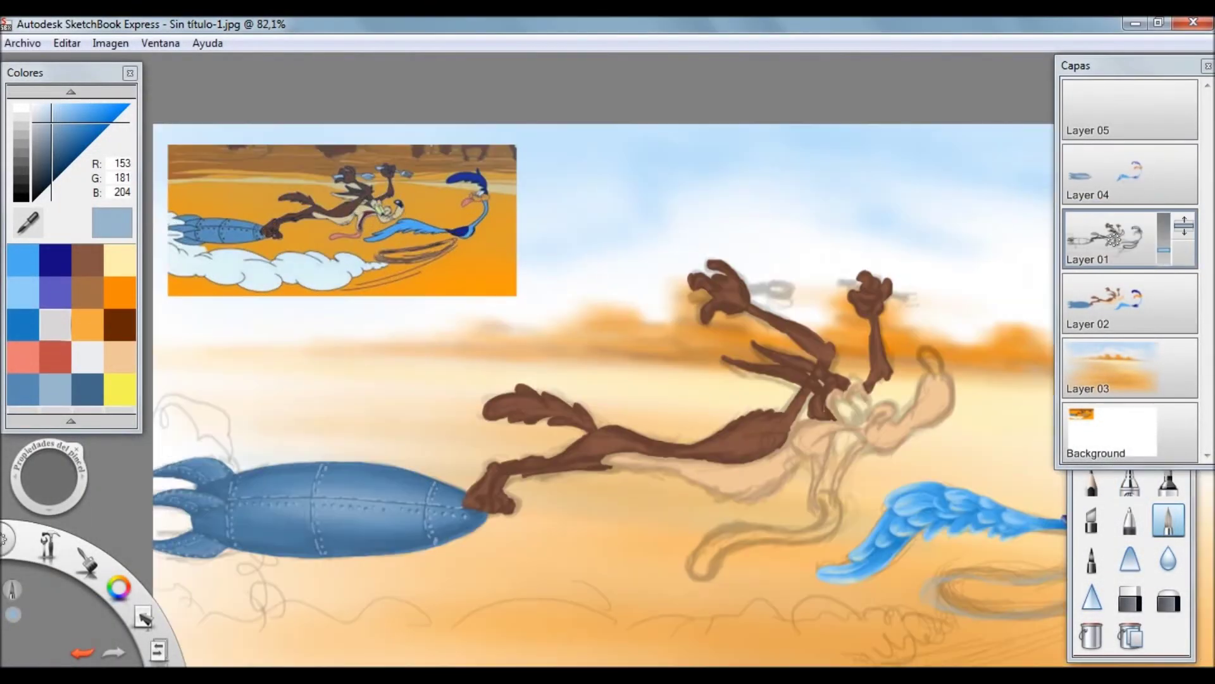
pyautogui.scroll(1, 608, 380)
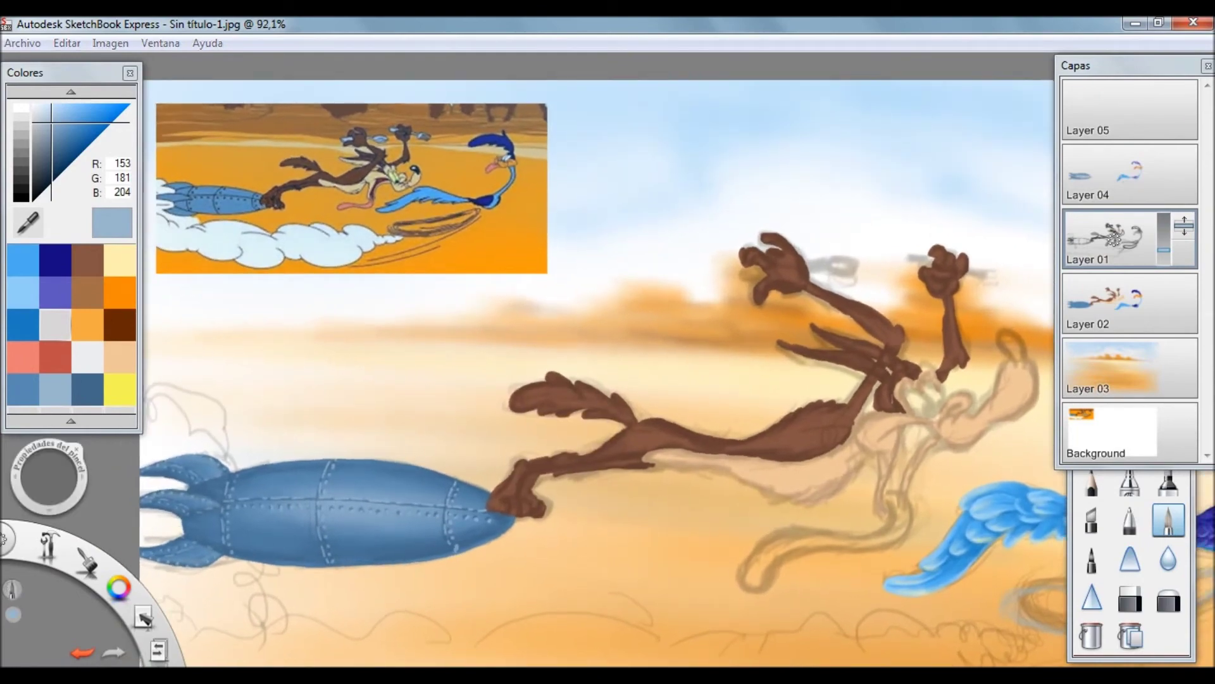
# - Paint the upper part of the coyote's hanging tongue in salmon pink (234, 124, 116) on Layer 02
pyautogui.click(1114, 175)
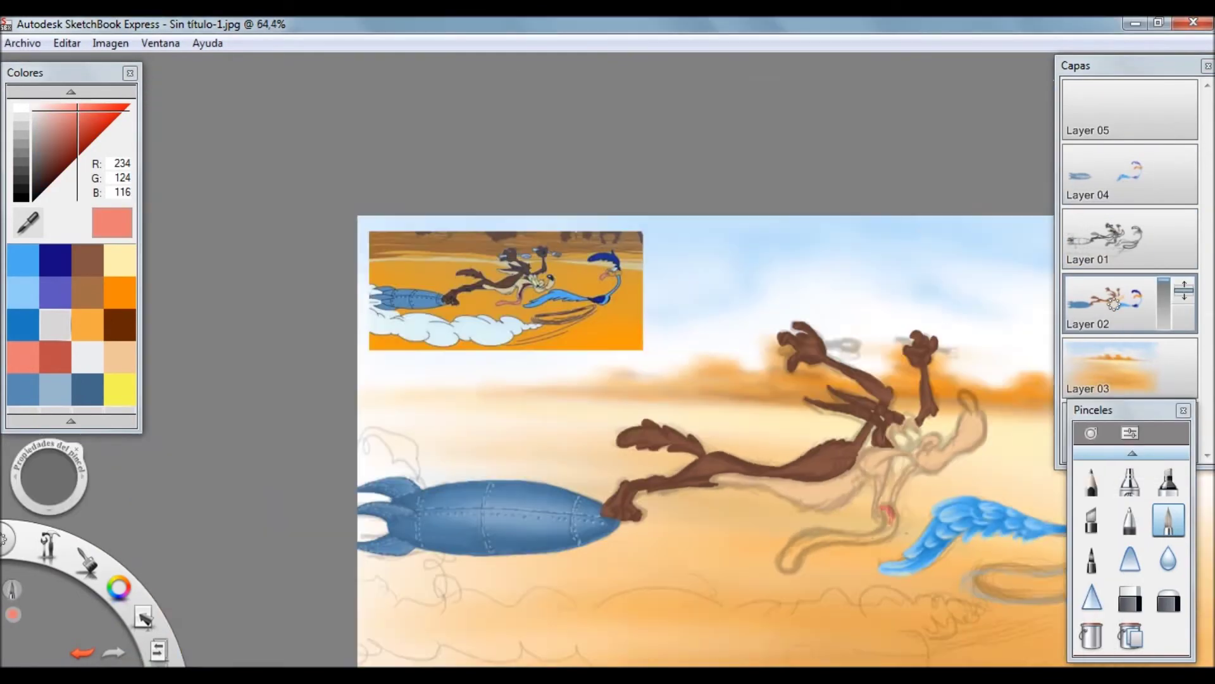
pyautogui.scroll(5, 969, 569)
pyautogui.moveTo(658, 272); pyautogui.dragTo(671, 393)
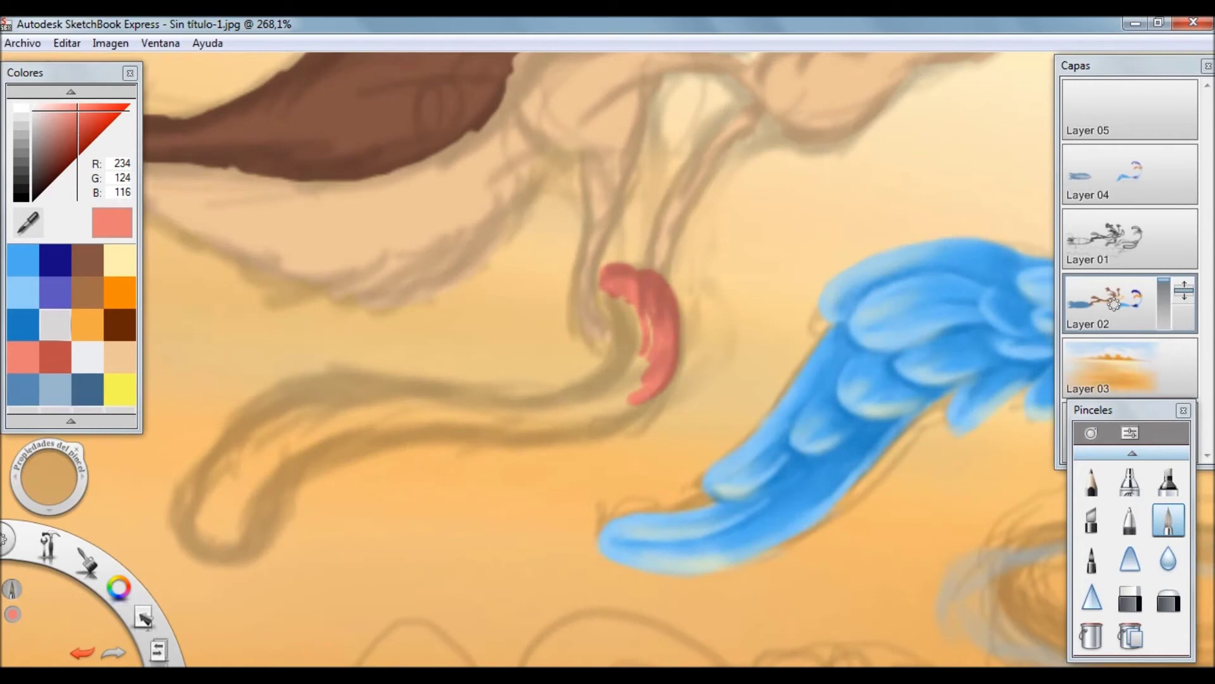
pyautogui.moveTo(626, 298); pyautogui.dragTo(608, 412)
pyautogui.moveTo(633, 355); pyautogui.dragTo(575, 421)
# - Paint the long lower stretch and rounded tip of the coyote's tongue in the same salmon pink, filling it solidly
pyautogui.moveTo(197, 489)
pyautogui.mouseDown()
pyautogui.moveTo(269, 500)
pyautogui.moveTo(193, 436)
pyautogui.moveTo(303, 396)
pyautogui.mouseUp()
pyautogui.moveTo(212, 459); pyautogui.dragTo(180, 550)
pyautogui.moveTo(291, 408); pyautogui.dragTo(218, 500)
pyautogui.moveTo(576, 405)
pyautogui.mouseDown()
pyautogui.moveTo(506, 443)
pyautogui.moveTo(310, 455)
pyautogui.mouseUp()
pyautogui.moveTo(399, 443); pyautogui.dragTo(279, 513)
pyautogui.press('e')
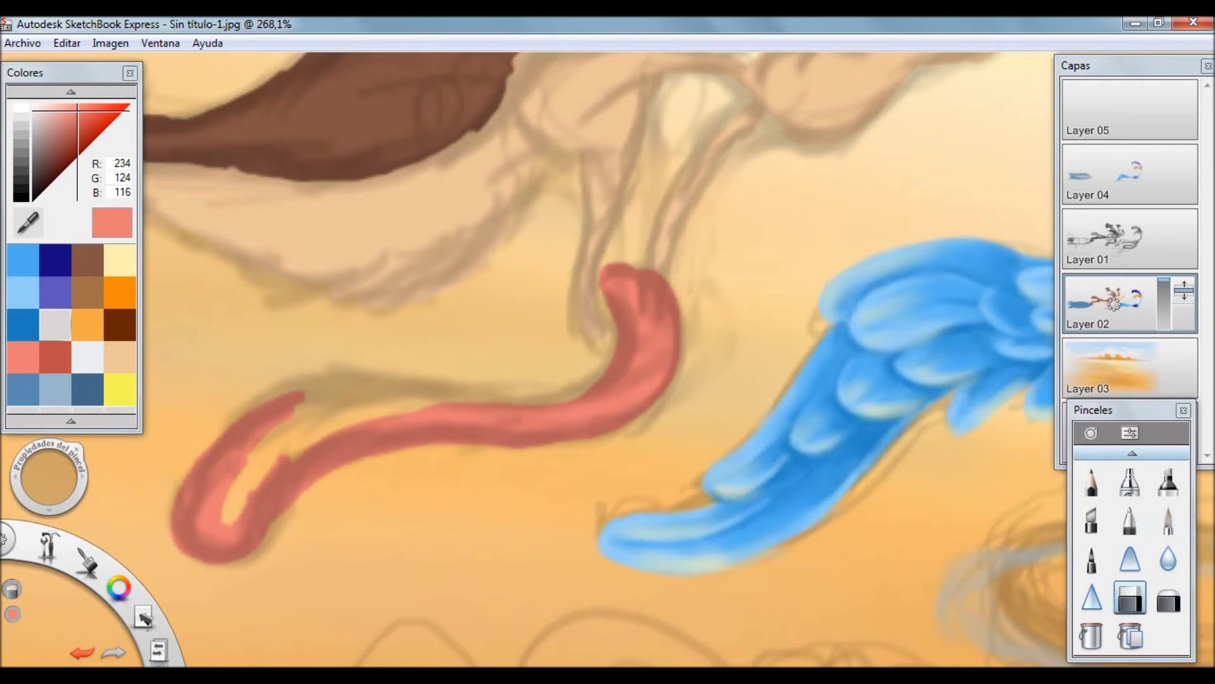
pyautogui.press('e')
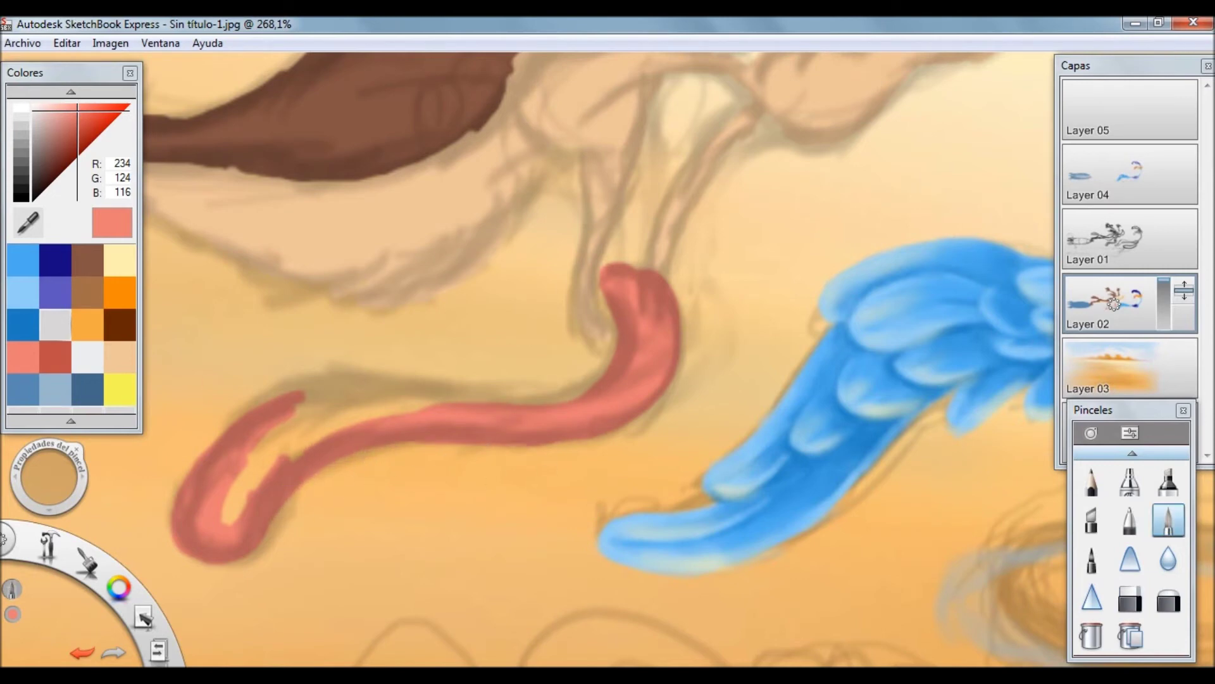
pyautogui.moveTo(360, 389); pyautogui.dragTo(234, 513)
pyautogui.moveTo(291, 434)
pyautogui.mouseDown()
pyautogui.moveTo(431, 397)
pyautogui.moveTo(310, 386)
pyautogui.moveTo(247, 399)
pyautogui.moveTo(190, 469)
pyautogui.mouseUp()
pyautogui.moveTo(417, 411); pyautogui.dragTo(360, 415)
# - Paint the inside of the coyote's open mouth dark red and hide the Layer 01 sketch
pyautogui.press('Home')
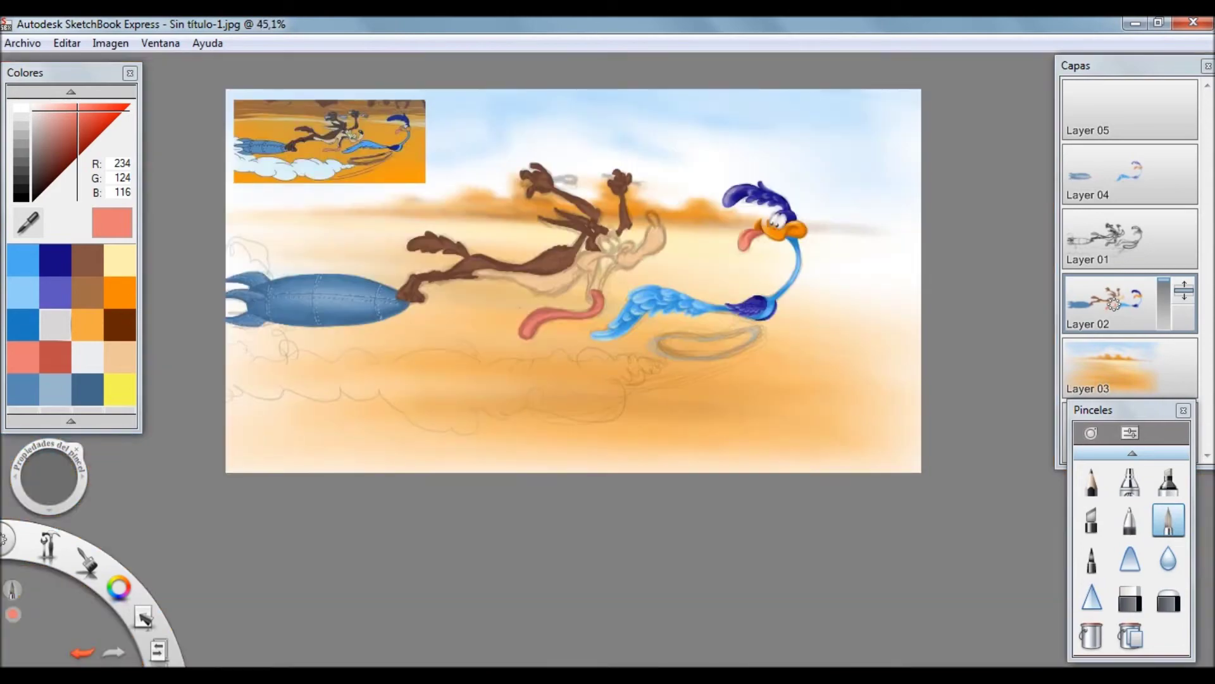
pyautogui.scroll(10, 645, 310)
pyautogui.keyDown('alt'); pyautogui.click(646, 310); pyautogui.keyUp('alt')
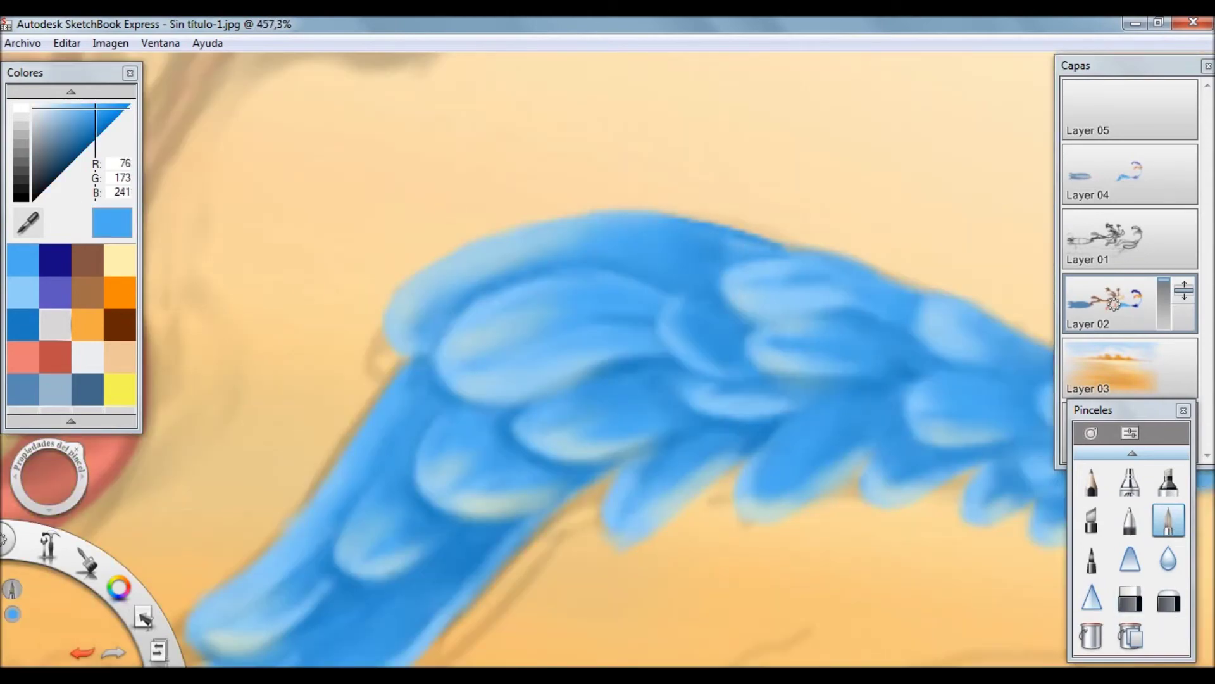
pyautogui.scroll(-10, 646, 311)
pyautogui.scroll(8, 763, 598)
pyautogui.keyDown('alt'); pyautogui.click(763, 598); pyautogui.keyUp('alt')
pyautogui.scroll(-5, 763, 598)
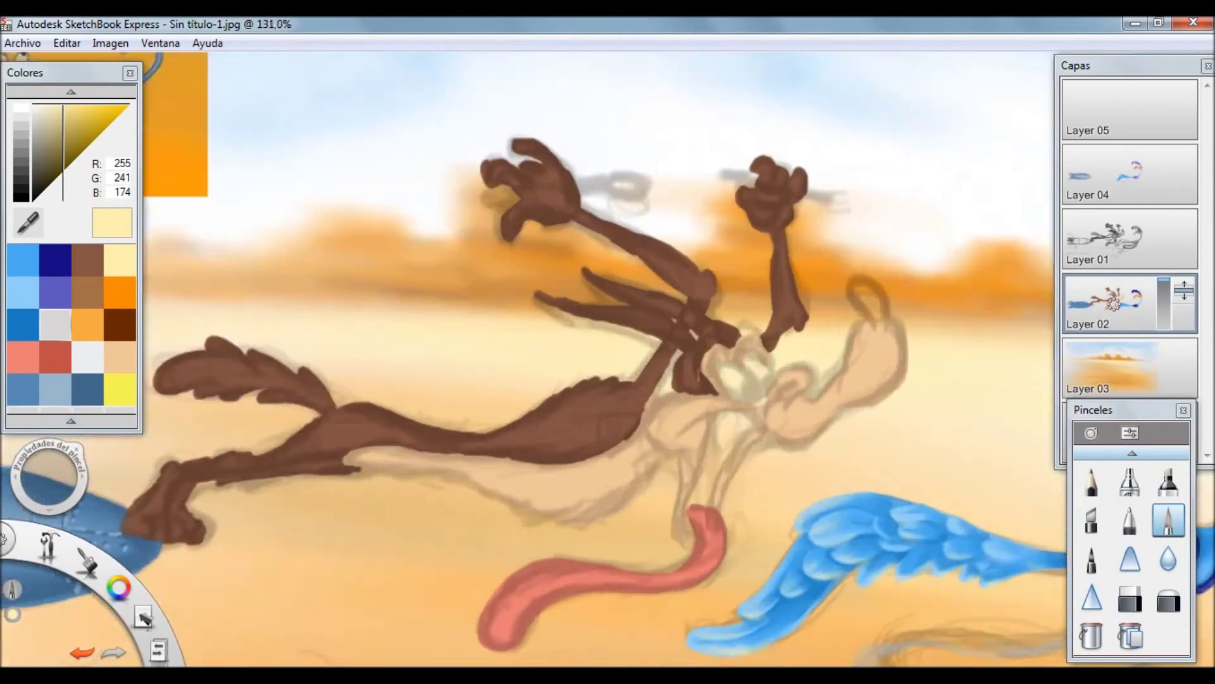
pyautogui.scroll(3, 762, 598)
pyautogui.keyDown('alt'); pyautogui.click(763, 598); pyautogui.keyUp('alt')
pyautogui.scroll(-4, 763, 598)
pyautogui.moveTo(881, 416)
pyautogui.mouseDown()
pyautogui.moveTo(858, 507)
pyautogui.moveTo(887, 443)
pyautogui.mouseUp()
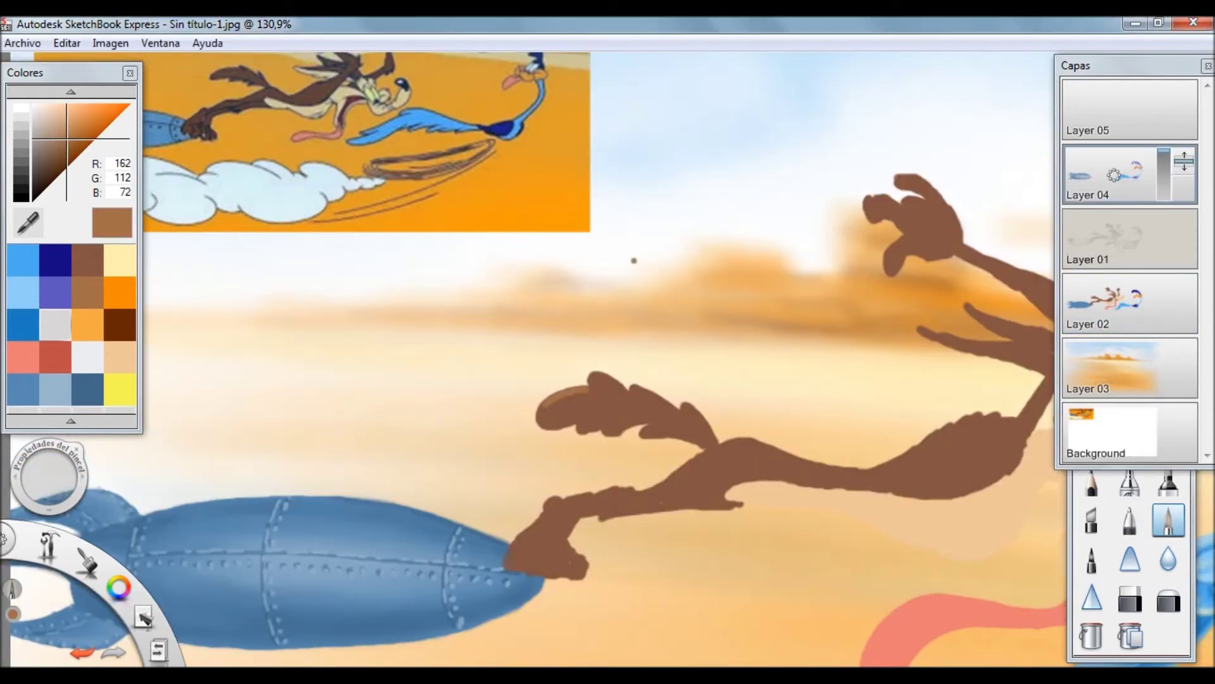
# - Undo the first tail stroke, lower the brush opacity, and paint light brown (162, 112, 72) fur tufts across the coyote's tail on Layer 04
pyautogui.hotkey('ctrl', 'z')
pyautogui.moveTo(1026, 594); pyautogui.dragTo(930, 594)
pyautogui.click(1016, 635)
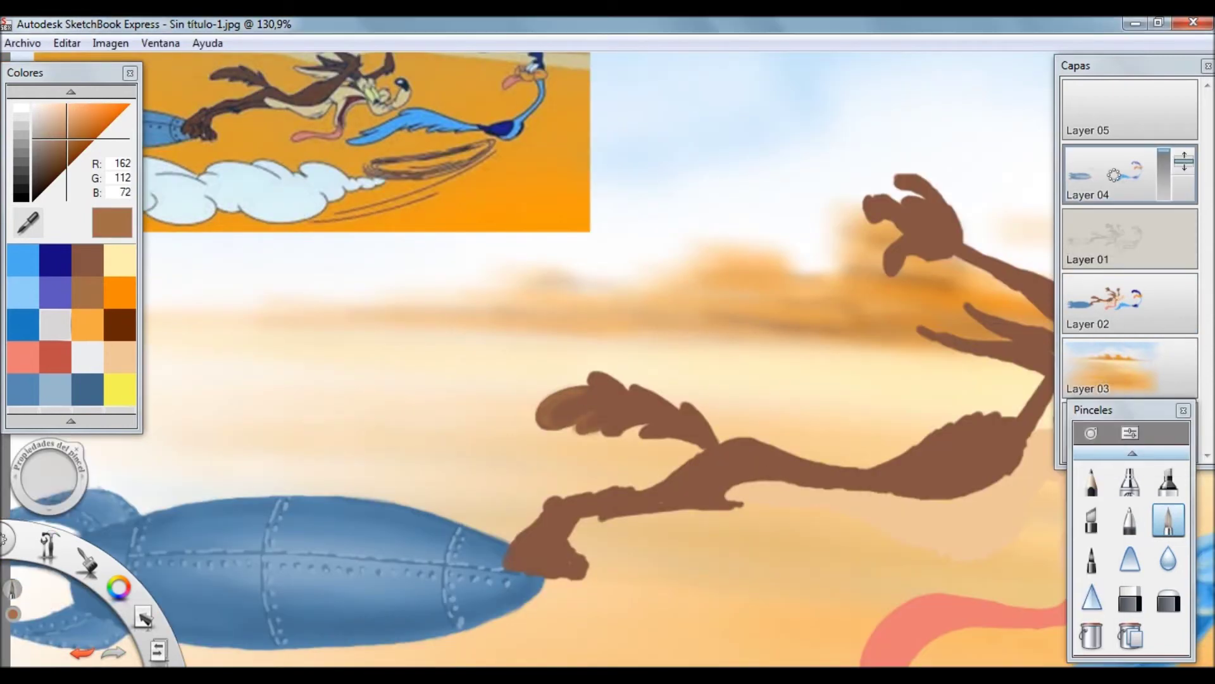
pyautogui.moveTo(598, 406)
pyautogui.mouseDown()
pyautogui.moveTo(659, 393)
pyautogui.moveTo(588, 376)
pyautogui.mouseUp()
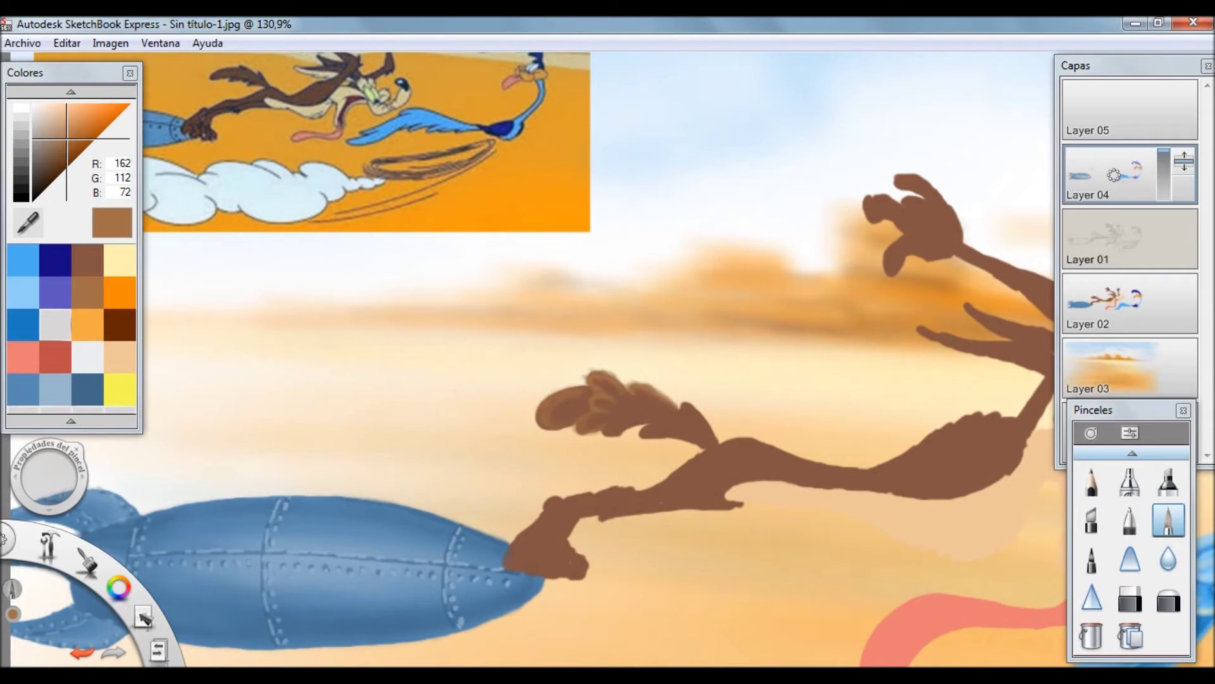
pyautogui.moveTo(538, 415); pyautogui.dragTo(674, 438)
# - Blend the tail's fur tufts with base brown (132, 84, 67) and add finer light brown (162, 112, 72) hair strokes
pyautogui.keyDown('alt'); pyautogui.click(693, 421); pyautogui.keyUp('alt')
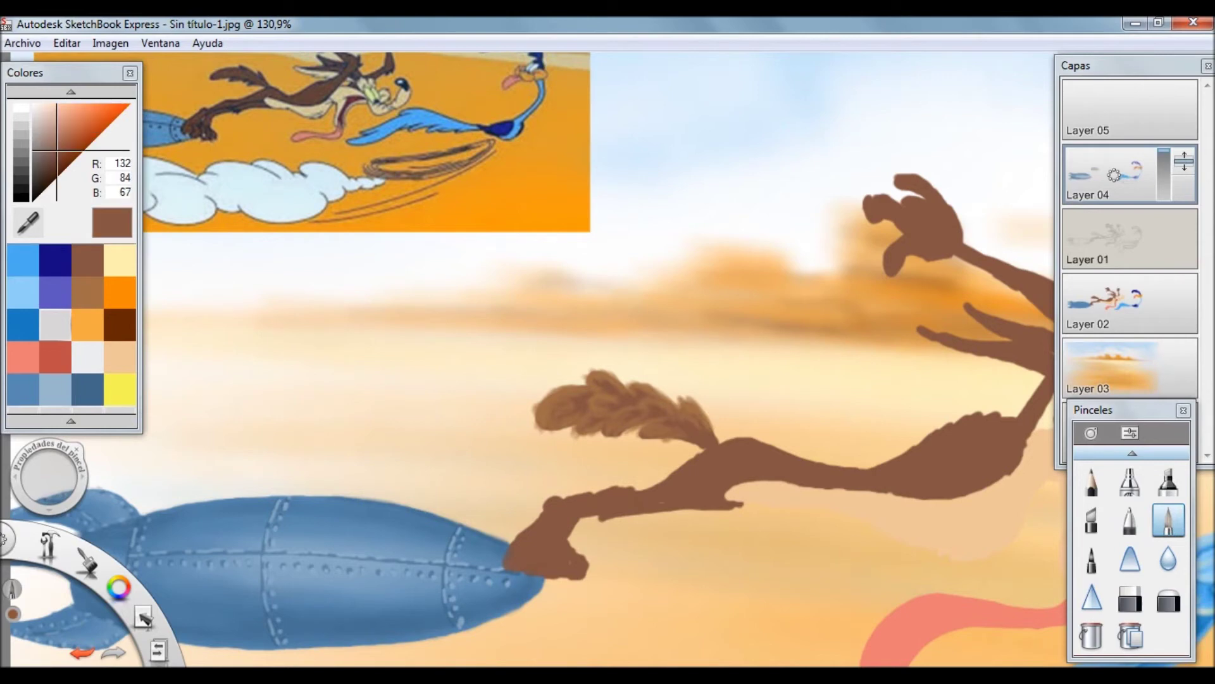
pyautogui.moveTo(599, 399)
pyautogui.mouseDown()
pyautogui.moveTo(587, 433)
pyautogui.moveTo(630, 421)
pyautogui.mouseUp()
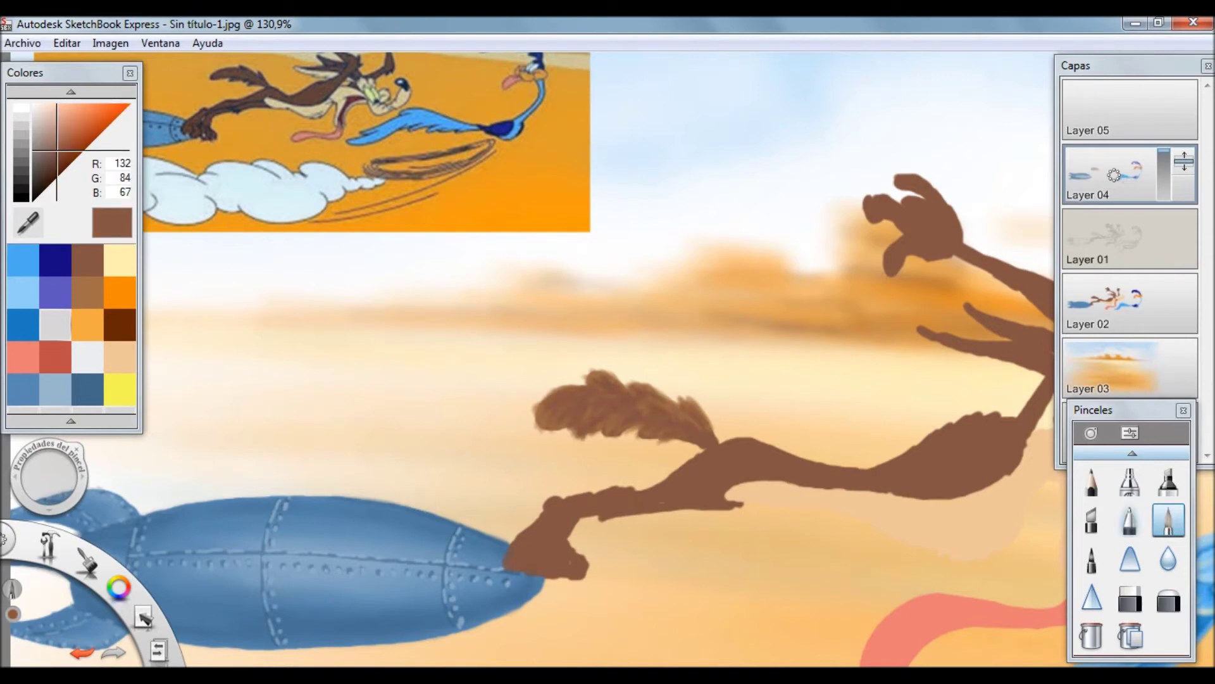
pyautogui.keyDown('alt'); pyautogui.click(560, 389); pyautogui.keyUp('alt')
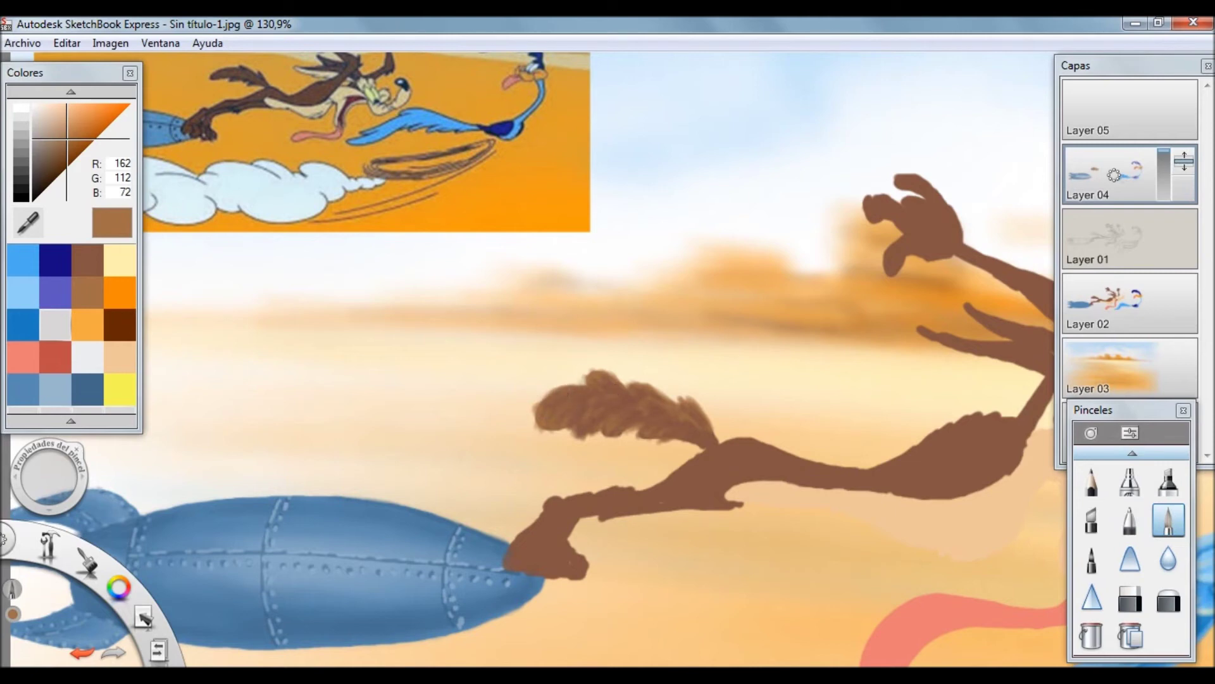
pyautogui.hotkey('ctrl', 'b')
pyautogui.click(1016, 634)
pyautogui.moveTo(626, 382)
pyautogui.mouseDown()
pyautogui.moveTo(585, 372)
pyautogui.moveTo(535, 419)
pyautogui.moveTo(590, 437)
pyautogui.moveTo(650, 427)
pyautogui.mouseUp()
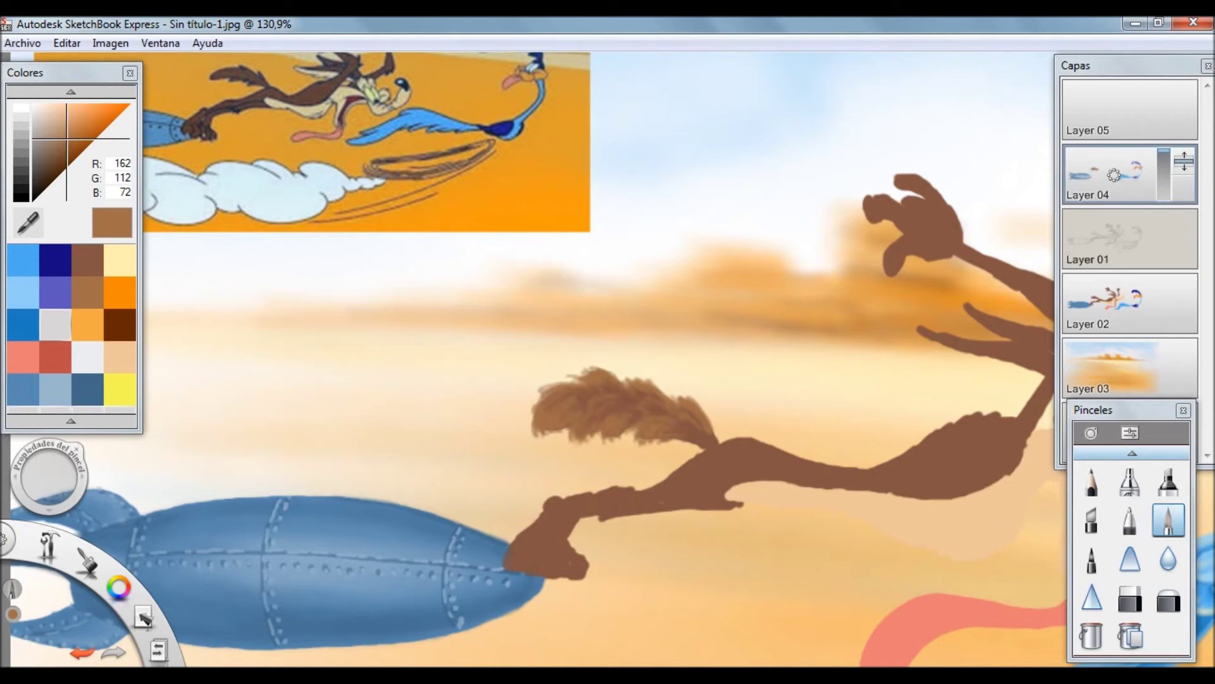
# - Add fine hairs around the tail's outline using browns (132, 84, 67), (141, 92, 68) and (162, 112, 72)
pyautogui.click(57, 150)
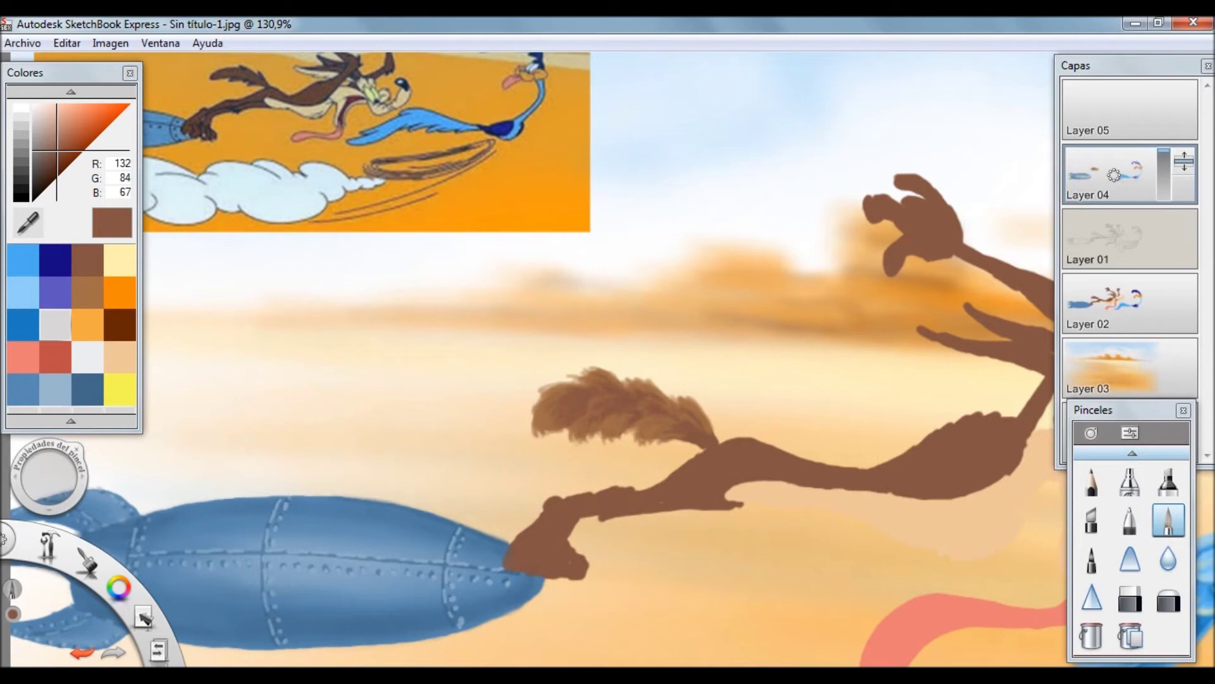
pyautogui.click(60, 151)
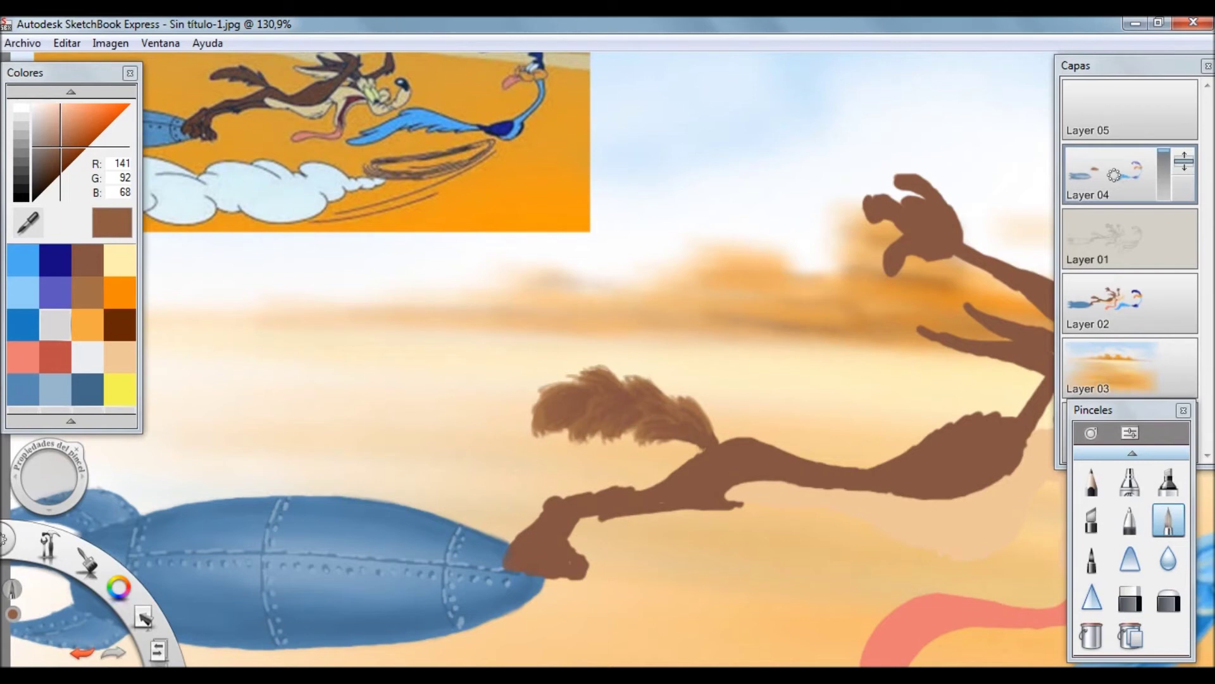
pyautogui.click(67, 138)
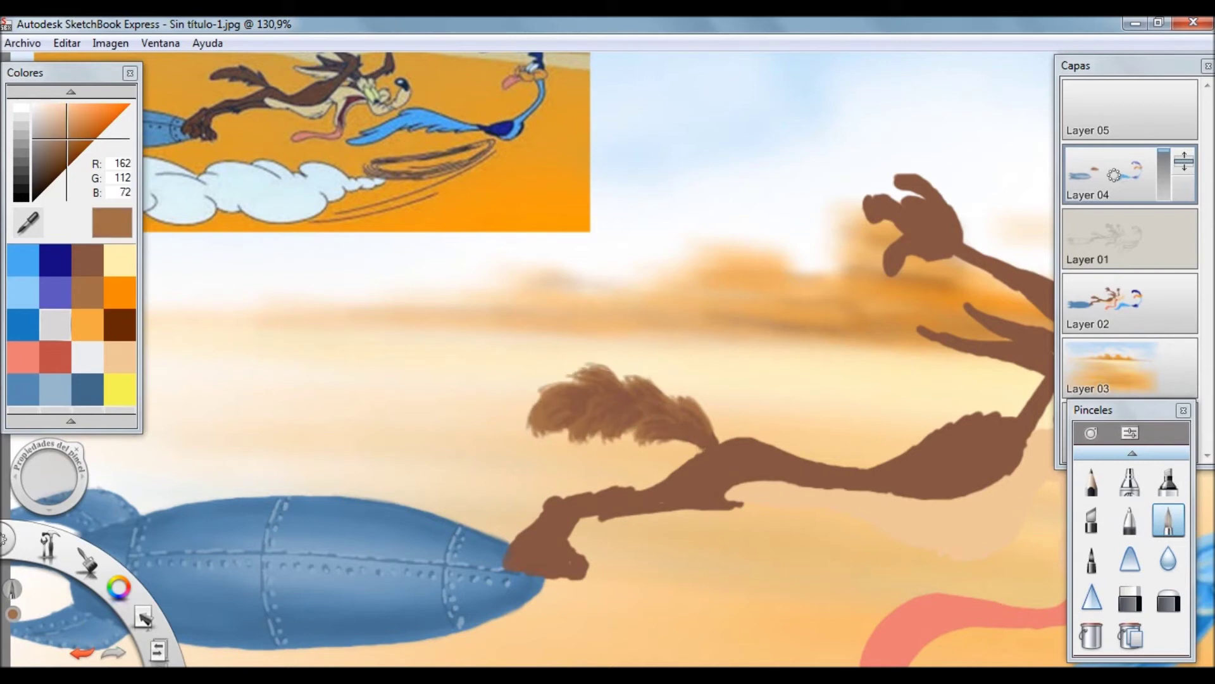
pyautogui.keyDown('alt'); pyautogui.click(611, 371); pyautogui.keyUp('alt')
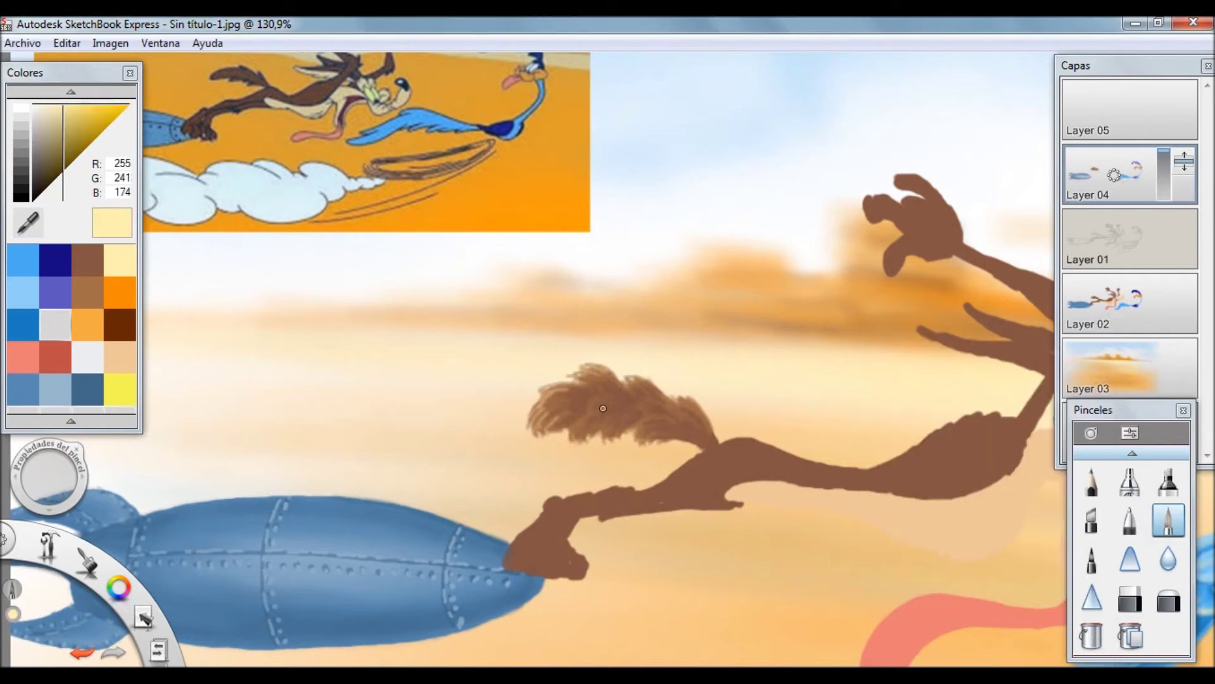
# - Erase the excess brown along the coyote's hind leg on Layer 02 to smooth its edge
pyautogui.click(1114, 302)
pyautogui.click(1130, 598)
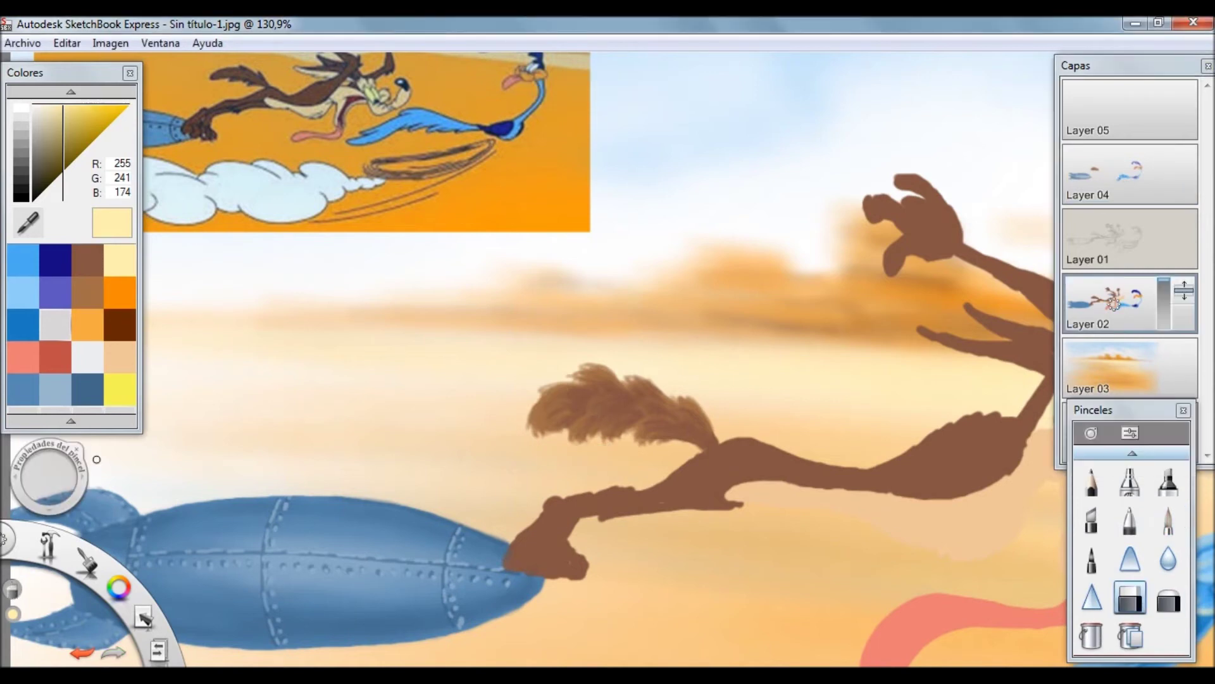
pyautogui.scroll(2, 743, 325)
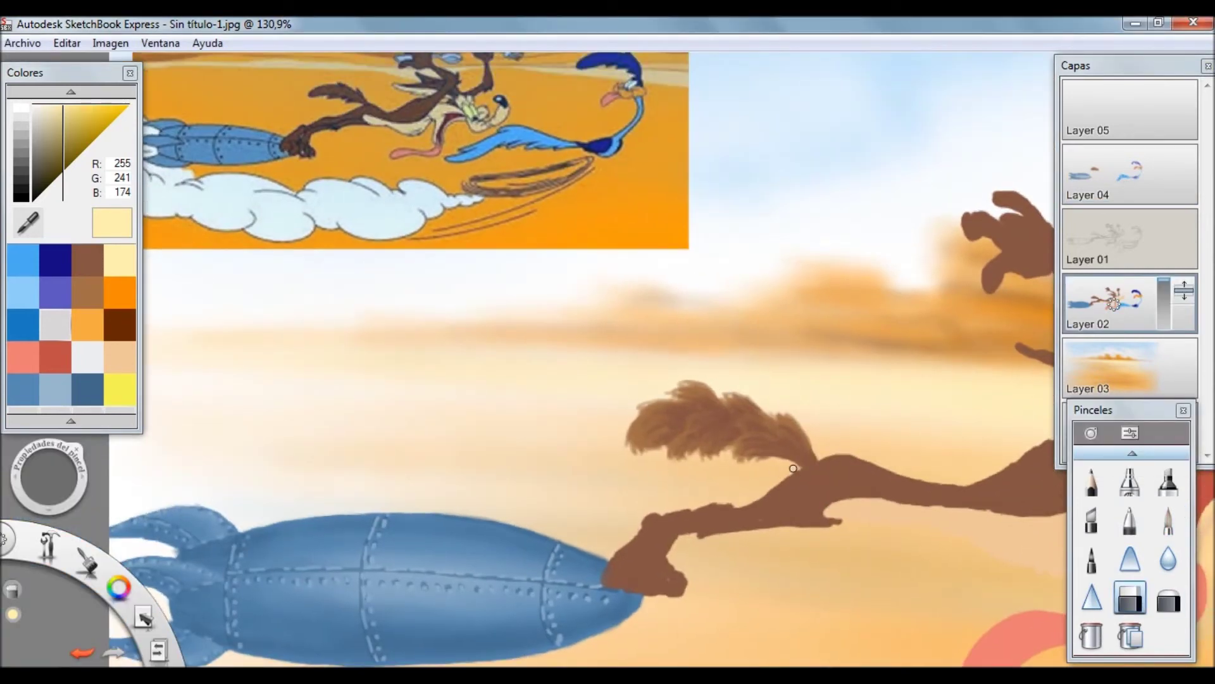
pyautogui.moveTo(731, 504)
pyautogui.mouseDown()
pyautogui.moveTo(652, 509)
pyautogui.moveTo(621, 538)
pyautogui.mouseUp()
# - Airbrush light brown (162, 112, 72) highlights along the coyote's leg and back on Layer 04, and sample base brown (132, 84, 67) for blending
pyautogui.keyDown('alt'); pyautogui.click(845, 469); pyautogui.keyUp('alt')
pyautogui.click(1168, 519)
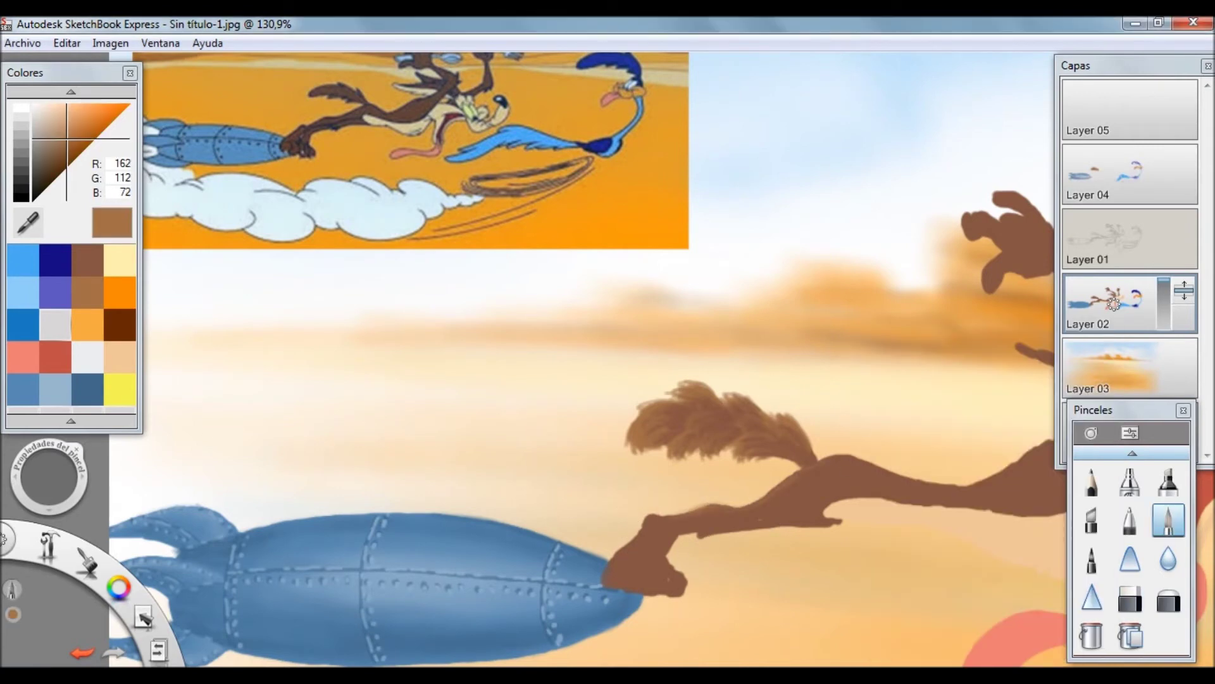
pyautogui.click(1104, 174)
pyautogui.click(1129, 481)
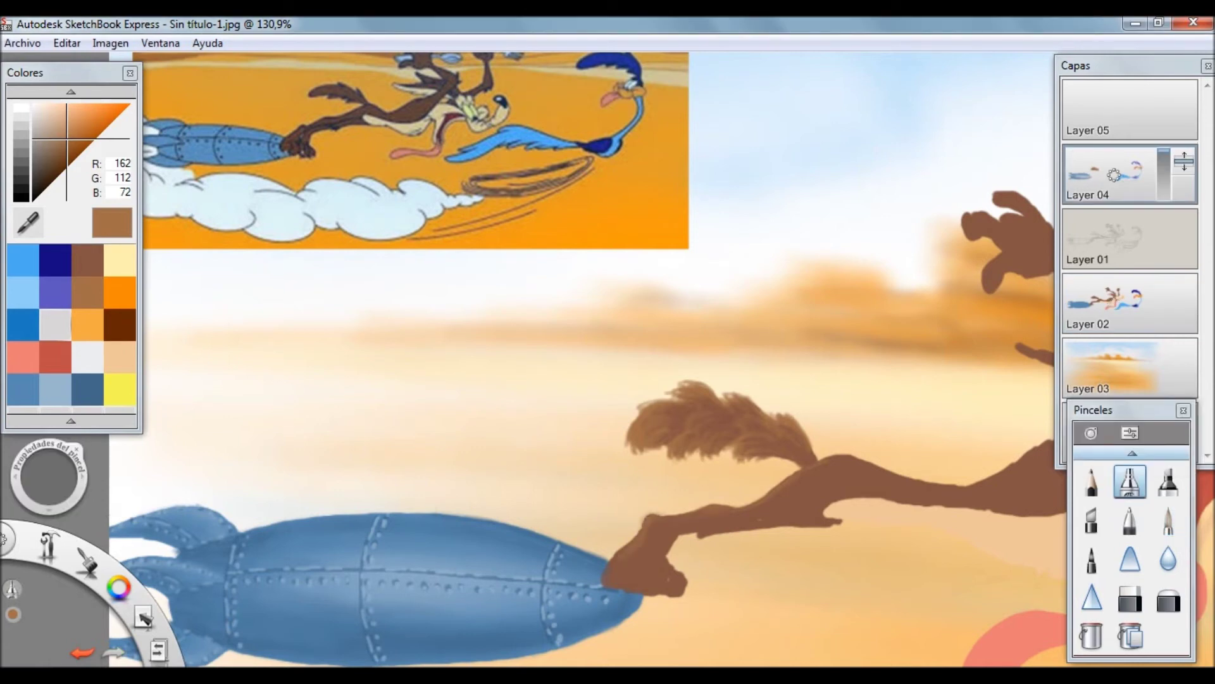
pyautogui.moveTo(837, 510); pyautogui.dragTo(691, 392)
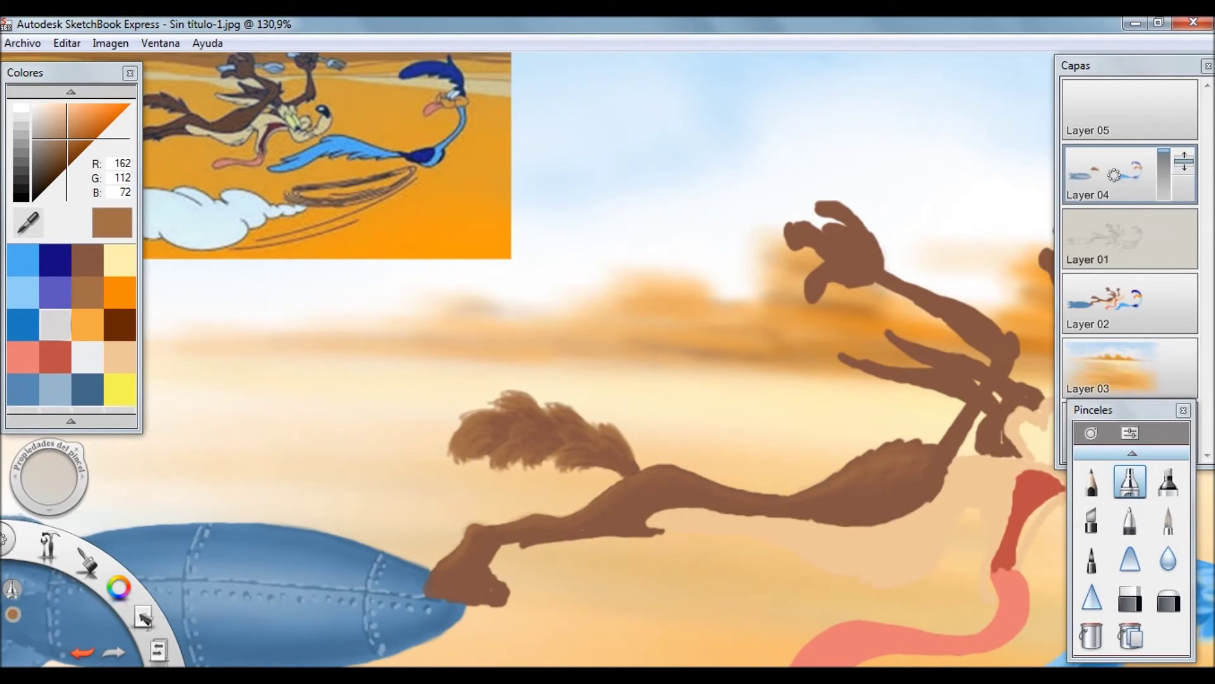
pyautogui.keyDown('alt'); pyautogui.click(770, 445); pyautogui.keyUp('alt')
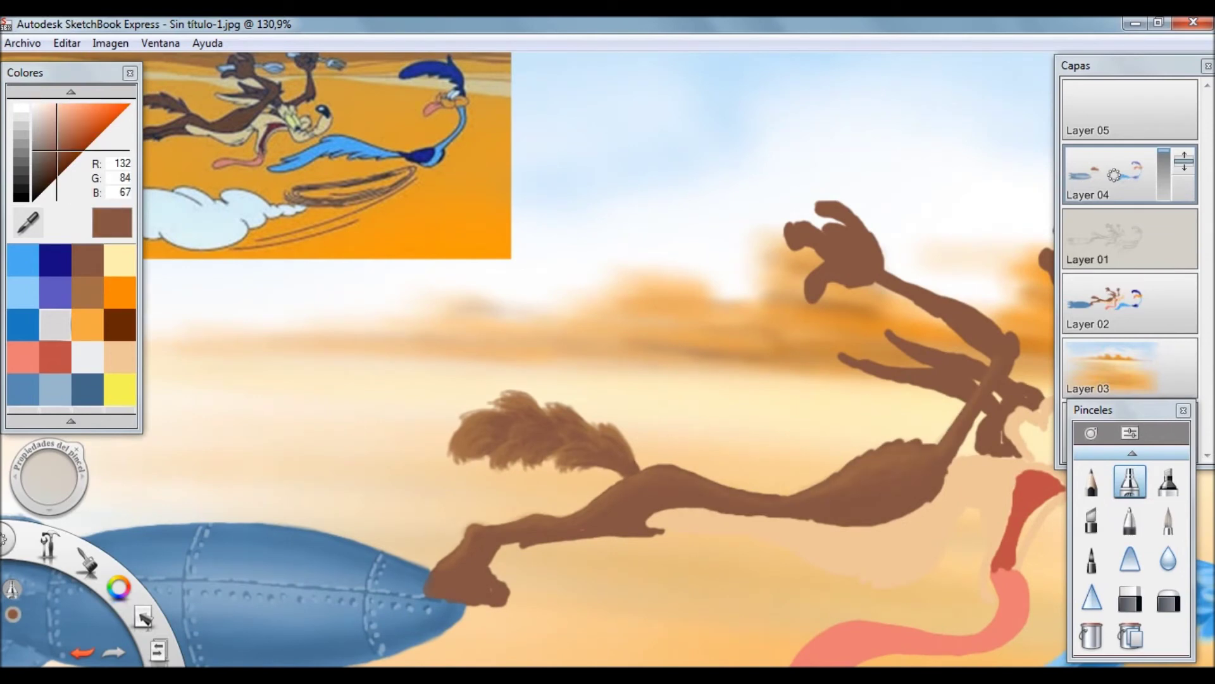
# - Shade between the tail's fur tufts with dark brown (102, 40, 1) at 9% opacity, and return to base brown (132, 84, 67)
pyautogui.click(120, 324)
pyautogui.click(1168, 519)
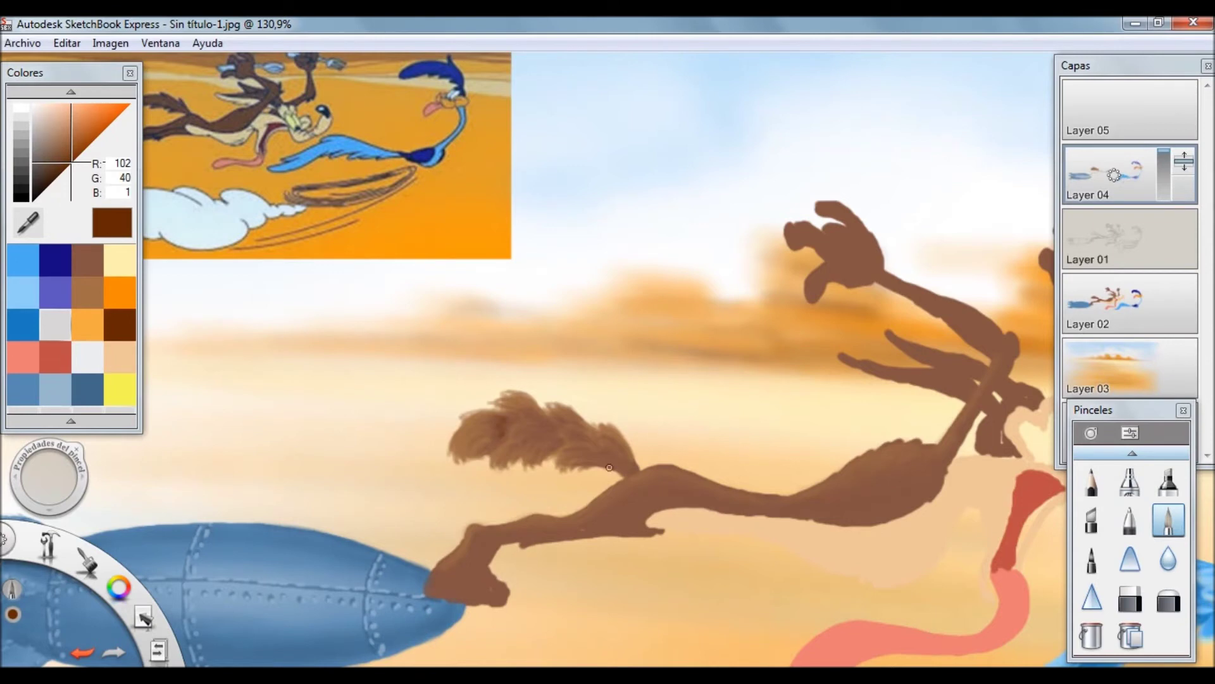
pyautogui.hotkey('ctrl', 'alt', 'b')
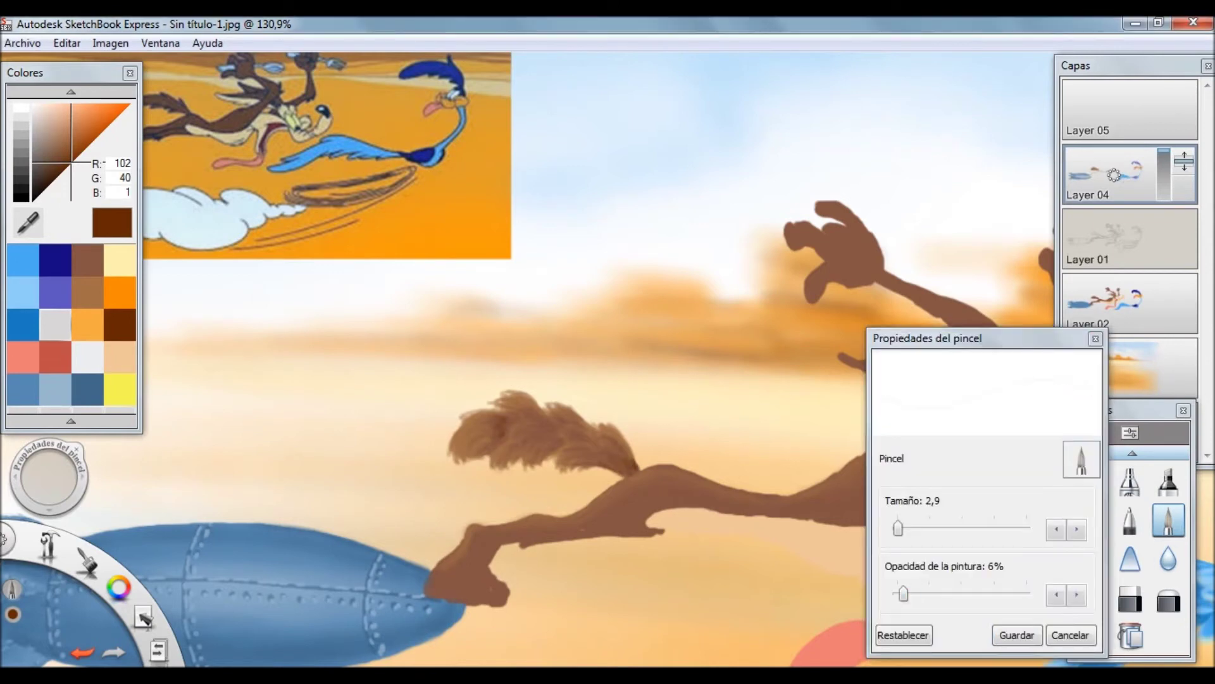
pyautogui.moveTo(903, 593); pyautogui.dragTo(908, 593)
pyautogui.keyDown('alt'); pyautogui.click(495, 433); pyautogui.keyUp('alt')
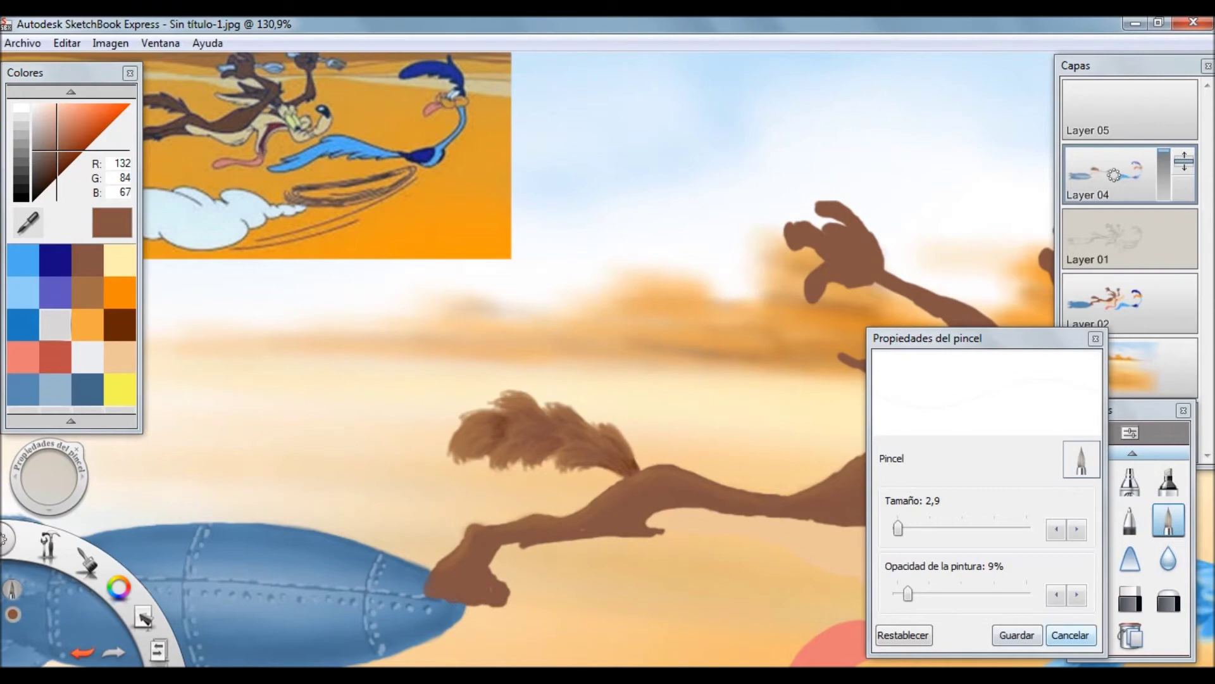
pyautogui.hotkey('ctrl', 'alt', 'b')
pyautogui.scroll(-5, 456, 489)
pyautogui.scroll(5, 456, 489)
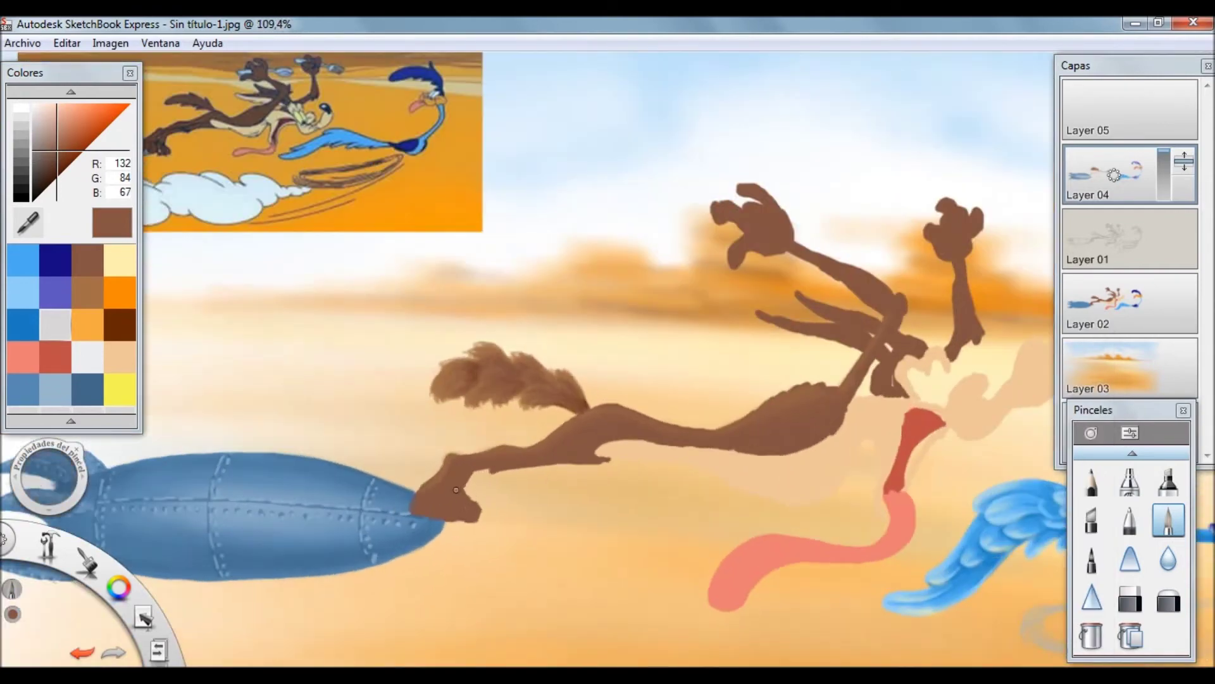
pyautogui.scroll(2, 455, 489)
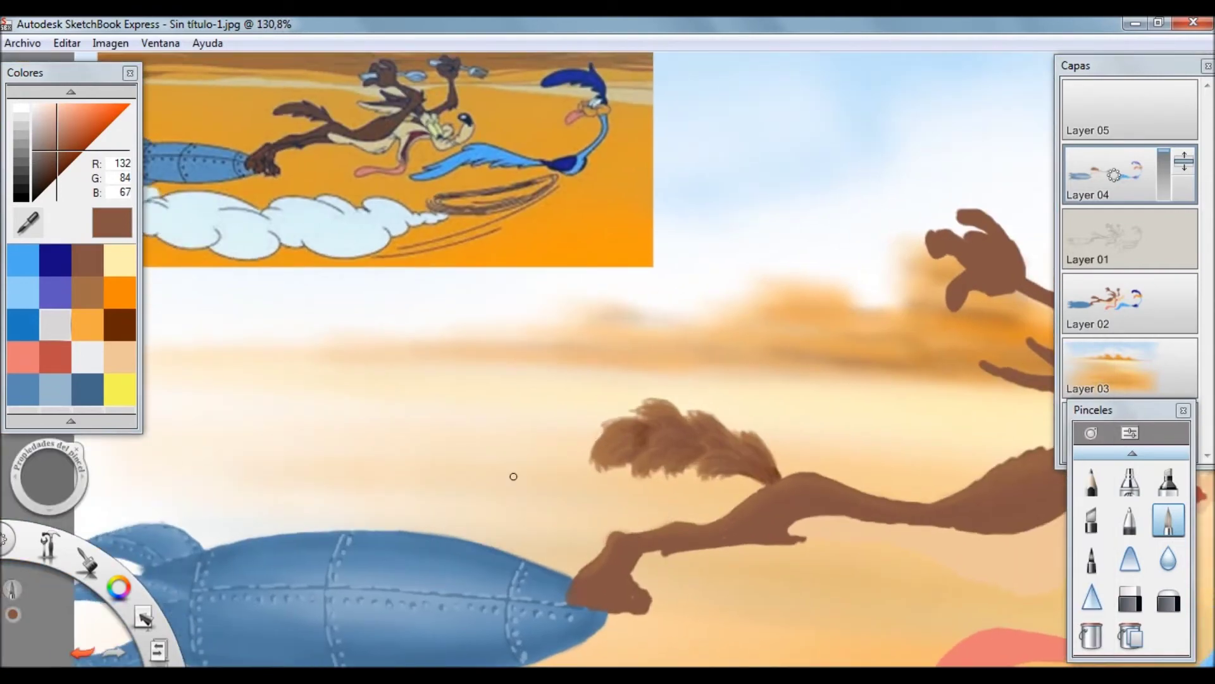
# - Erase a gap in the coyote's hind foot on Layer 02 and refine its shape with base brown (132, 84, 67) at 100% opacity
pyautogui.press('e')
pyautogui.click(1114, 303)
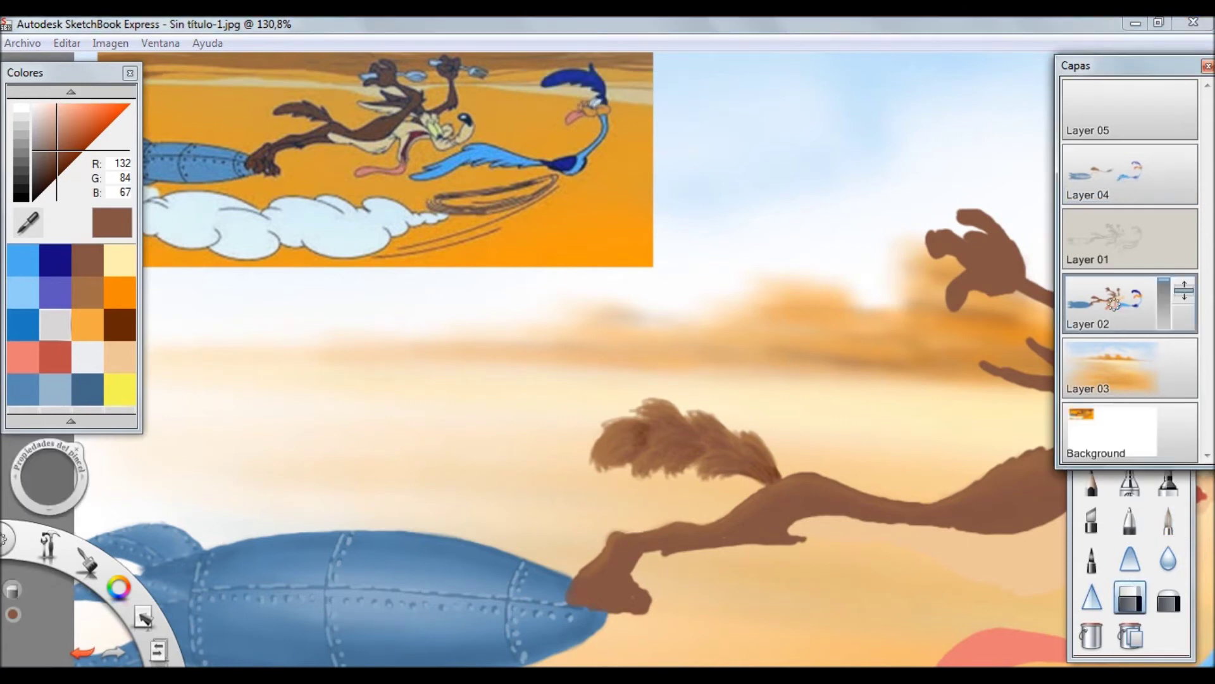
pyautogui.press('e')
pyautogui.hotkey('ctrl', 'alt', 'b')
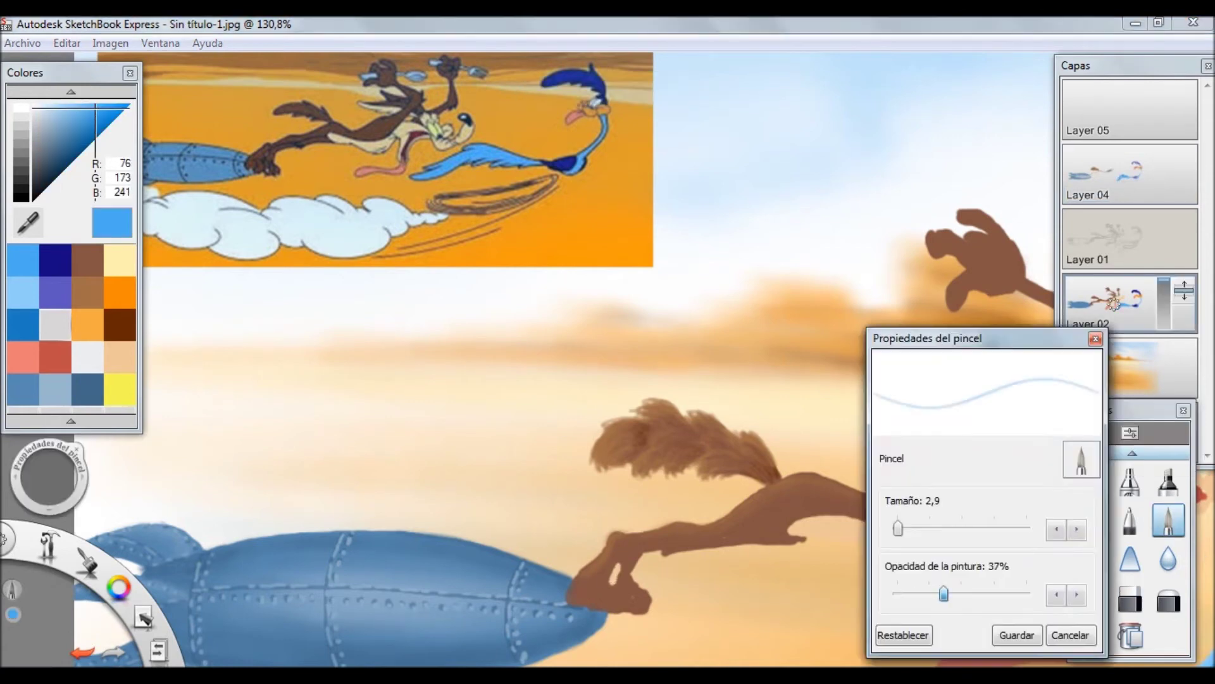
pyautogui.keyDown('alt'); pyautogui.click(619, 573); pyautogui.keyUp('alt')
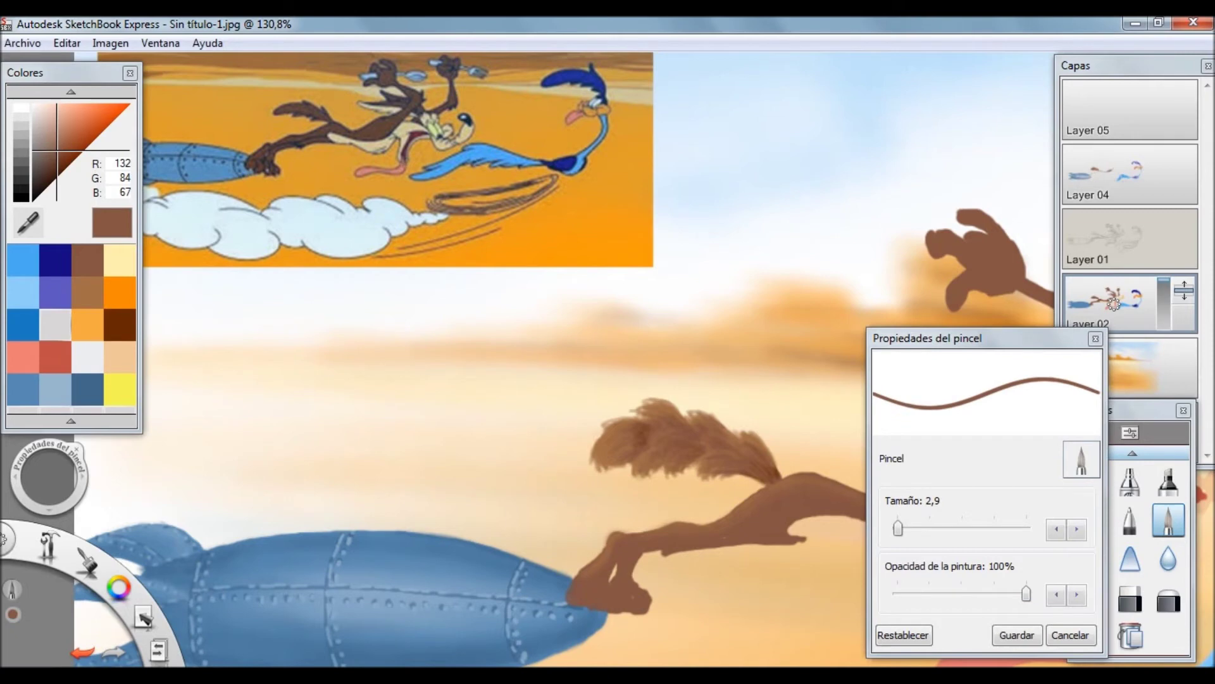
pyautogui.press('e')
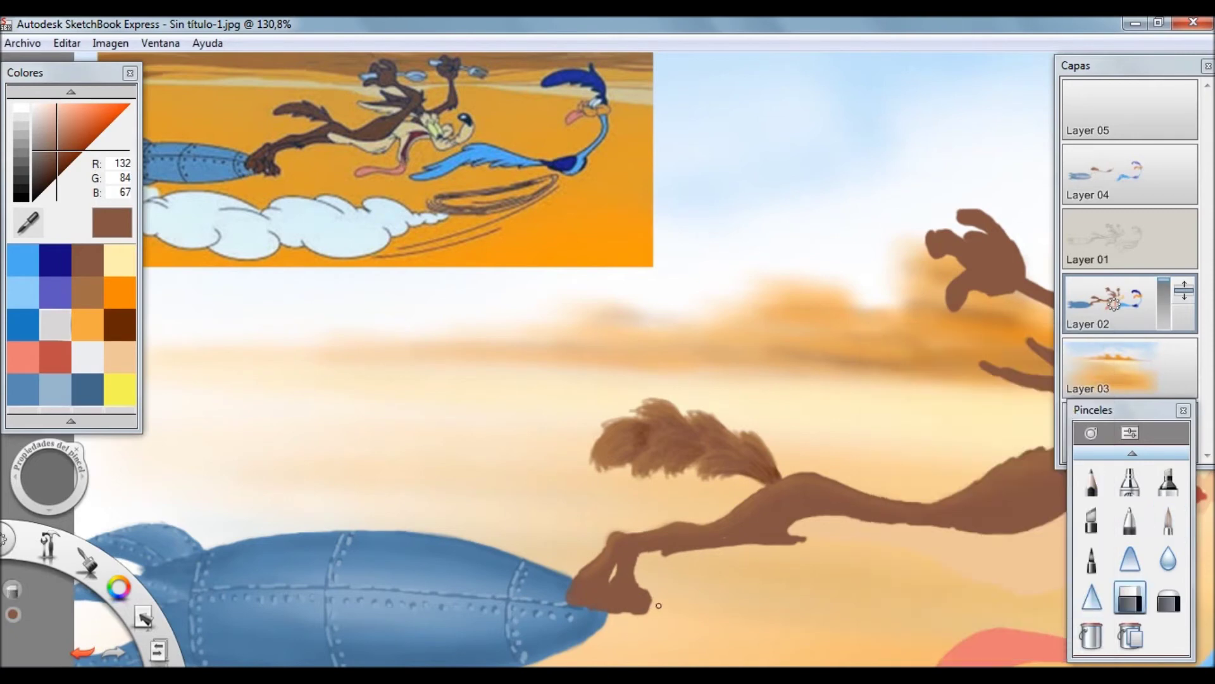
pyautogui.press('e')
# - Paint light brown (162, 112, 72) highlights on the coyote's hind toes and blend them with base brown (132, 84, 67)
pyautogui.keyDown('alt'); pyautogui.click(718, 494); pyautogui.keyUp('alt')
pyautogui.moveTo(602, 593); pyautogui.dragTo(582, 604)
pyautogui.moveTo(597, 593); pyautogui.dragTo(597, 604)
pyautogui.moveTo(612, 595); pyautogui.dragTo(611, 609)
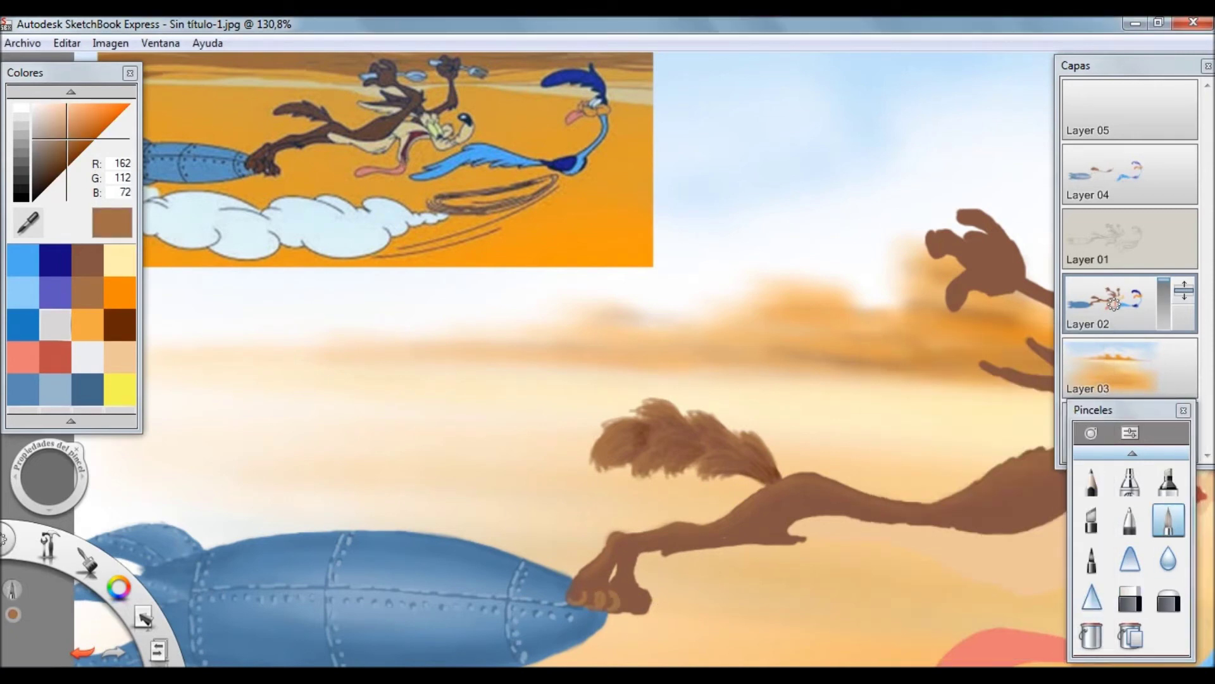
pyautogui.keyDown('alt'); pyautogui.click(587, 595); pyautogui.keyUp('alt')
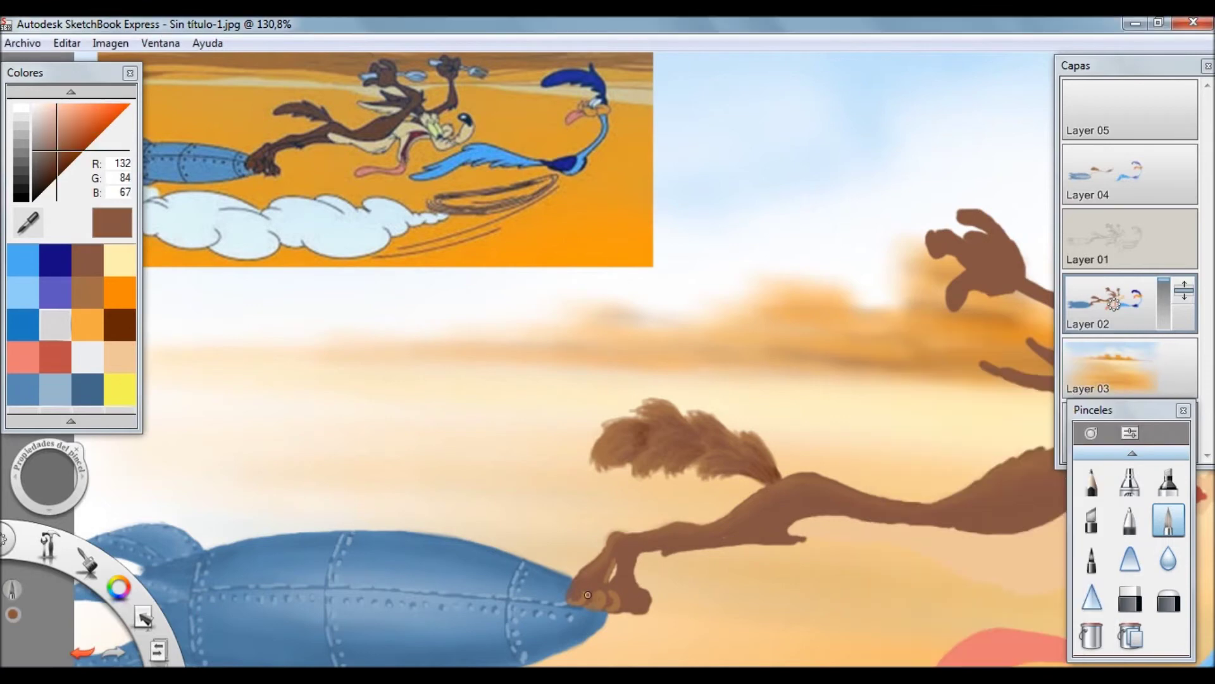
pyautogui.moveTo(583, 599); pyautogui.dragTo(596, 597)
pyautogui.keyDown('alt'); pyautogui.click(625, 598); pyautogui.keyUp('alt')
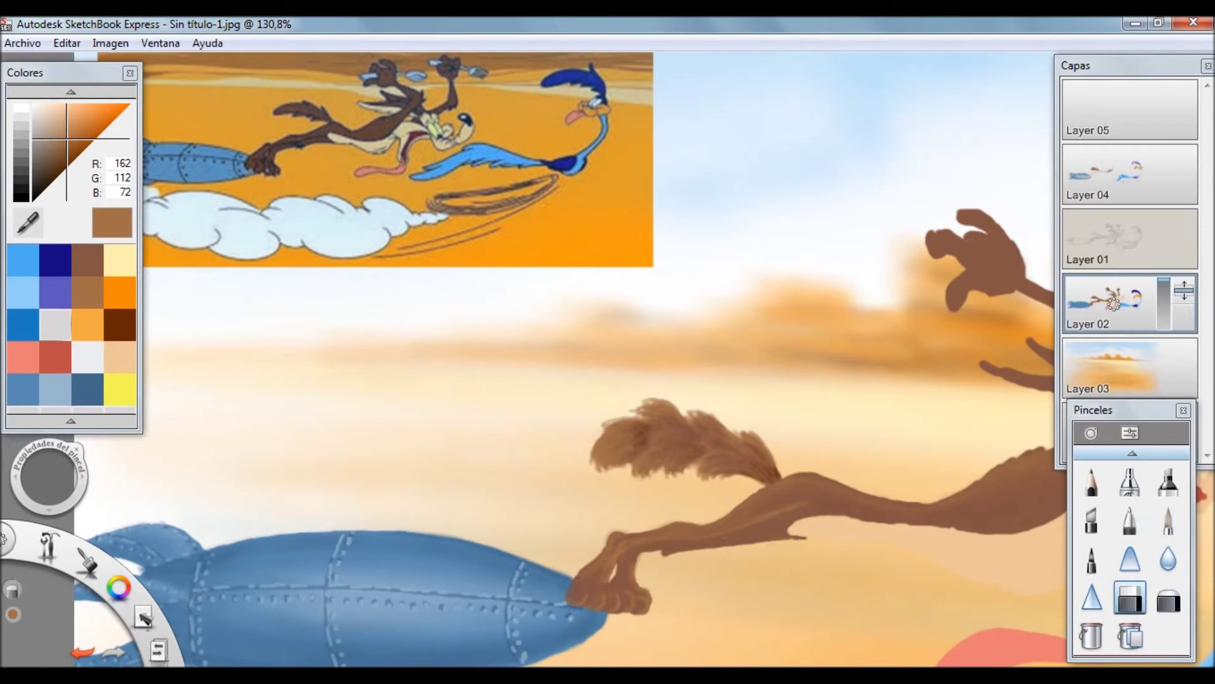
# - Clean up the thigh's underside on Layer 02 with peach (239, 198, 153) at 100% opacity, and erase the stray paint there
pyautogui.click(107, 350)
pyautogui.doubleClick(1168, 519)
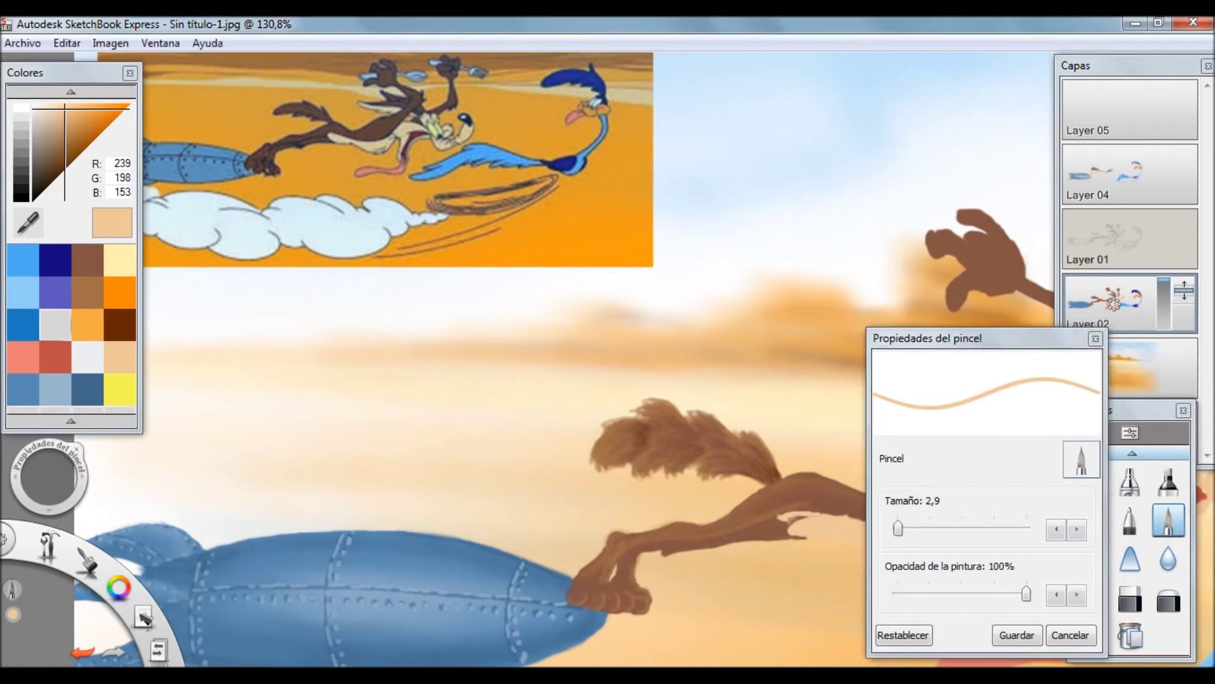
pyautogui.click(1114, 176)
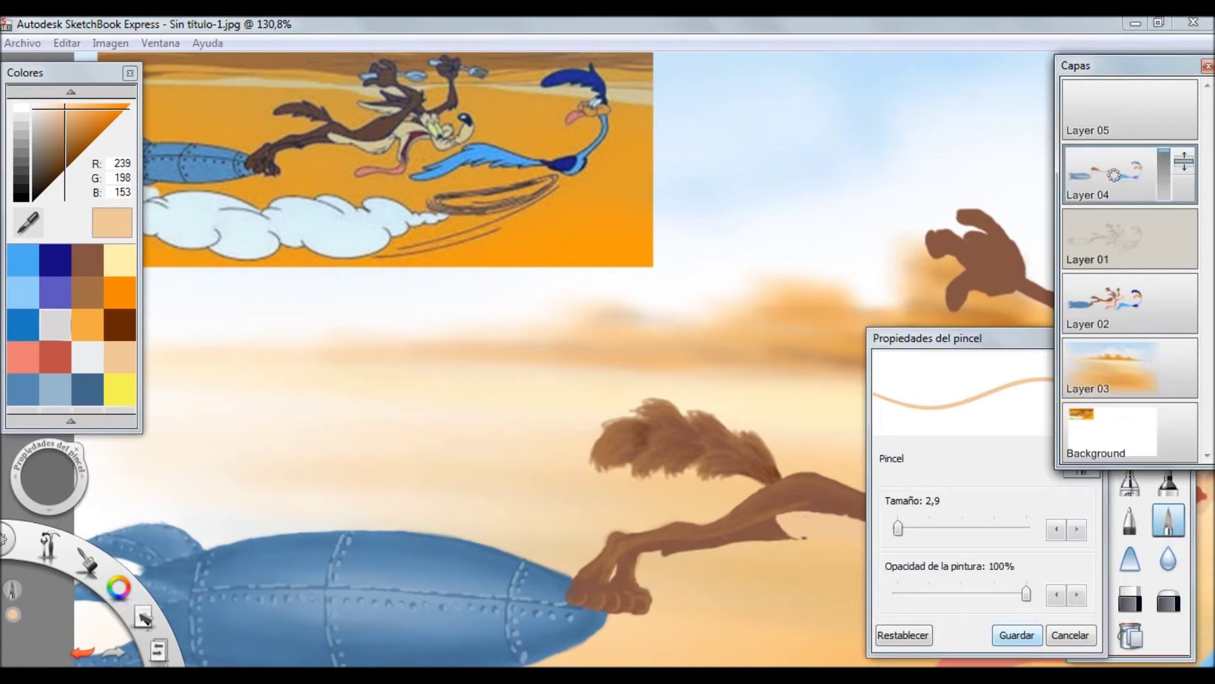
pyautogui.keyDown('alt'); pyautogui.click(777, 533); pyautogui.keyUp('alt')
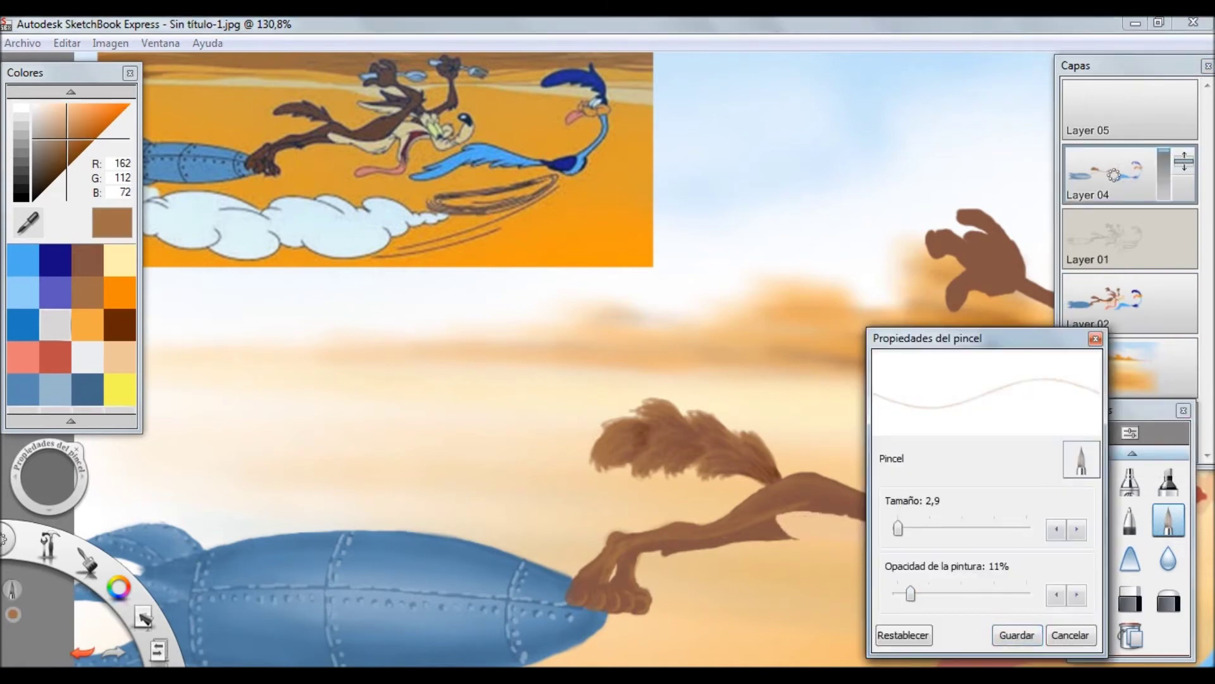
pyautogui.click(1129, 598)
pyautogui.click(1114, 303)
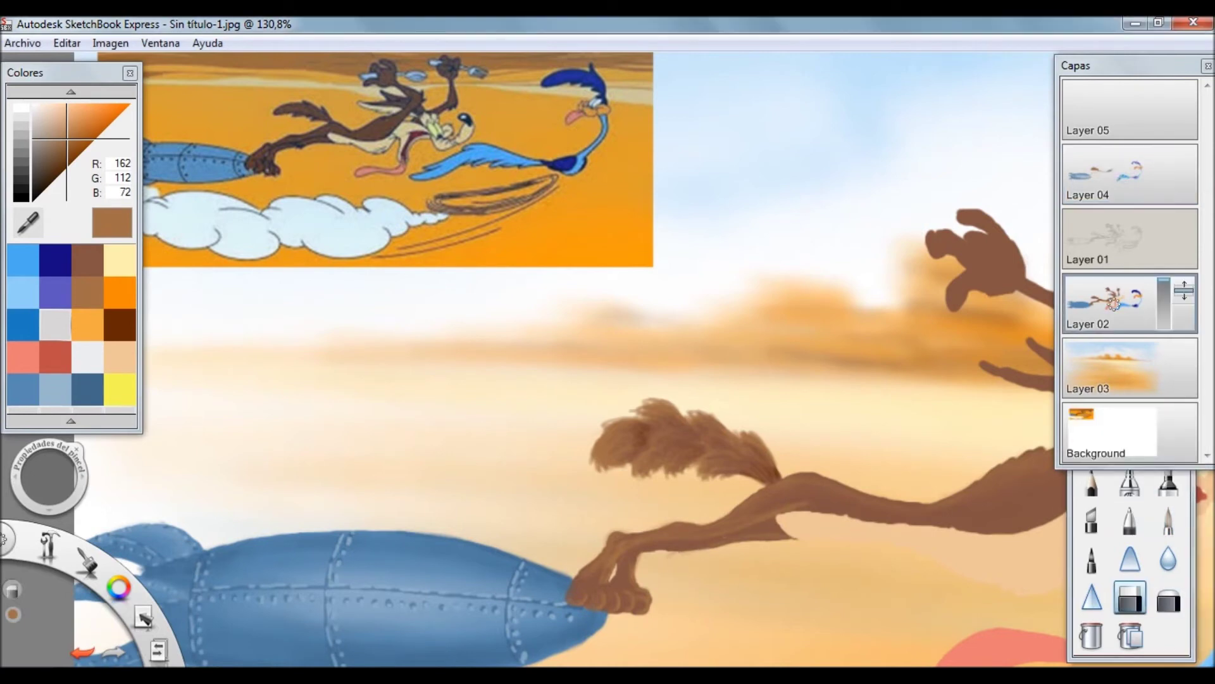
# - Shade the coyote's hind leg on Layer 04 with base brown (132, 84, 67) and dark brown (102, 40, 1) at 11% opacity
pyautogui.click(1114, 176)
pyautogui.press('e')
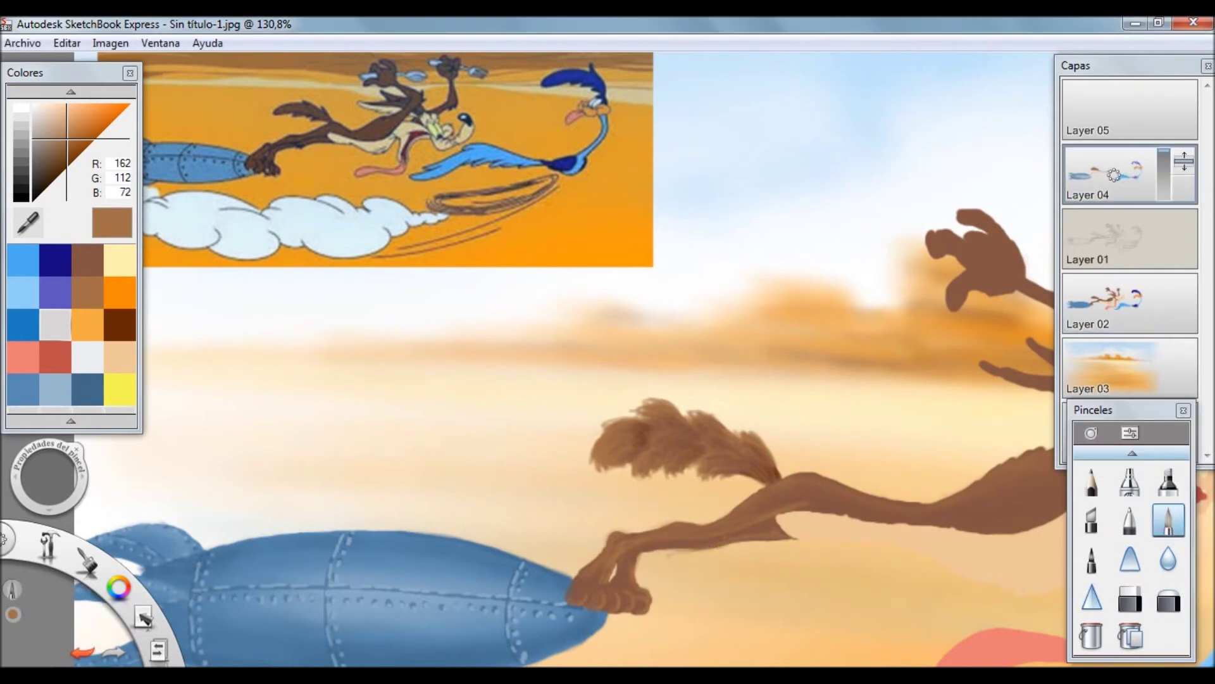
pyautogui.keyDown('alt'); pyautogui.click(624, 546); pyautogui.keyUp('alt')
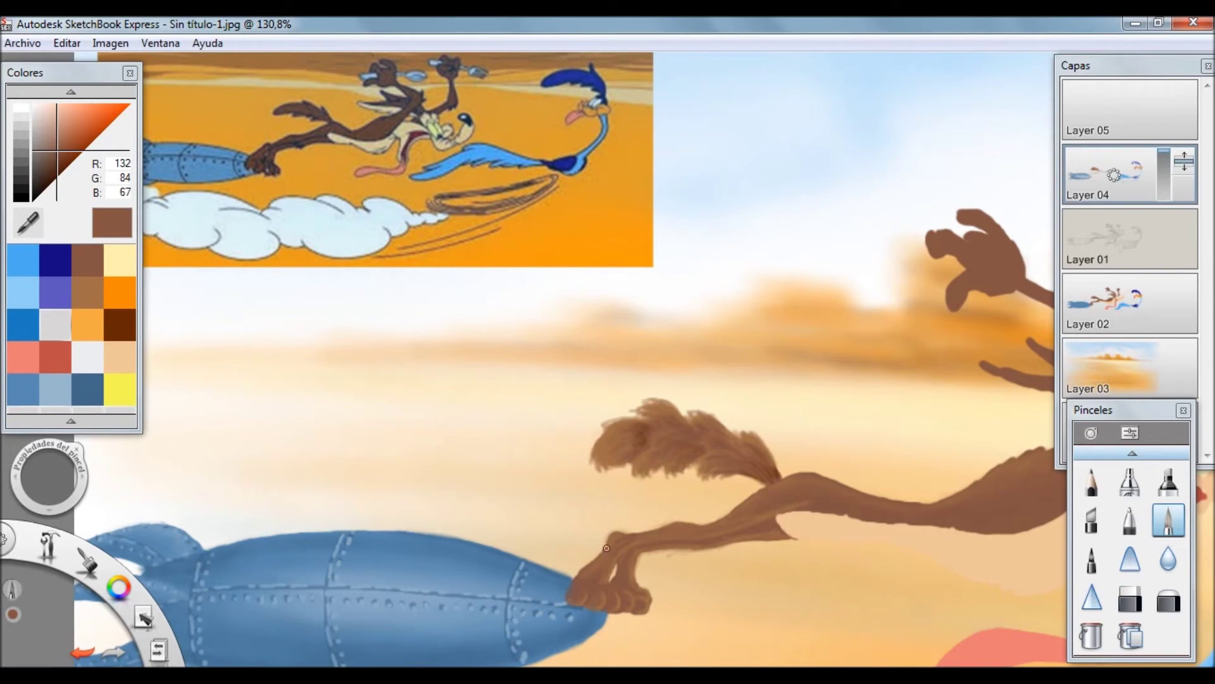
pyautogui.press('b')
pyautogui.click(119, 323)
pyautogui.hotkey('ctrl', 'b')
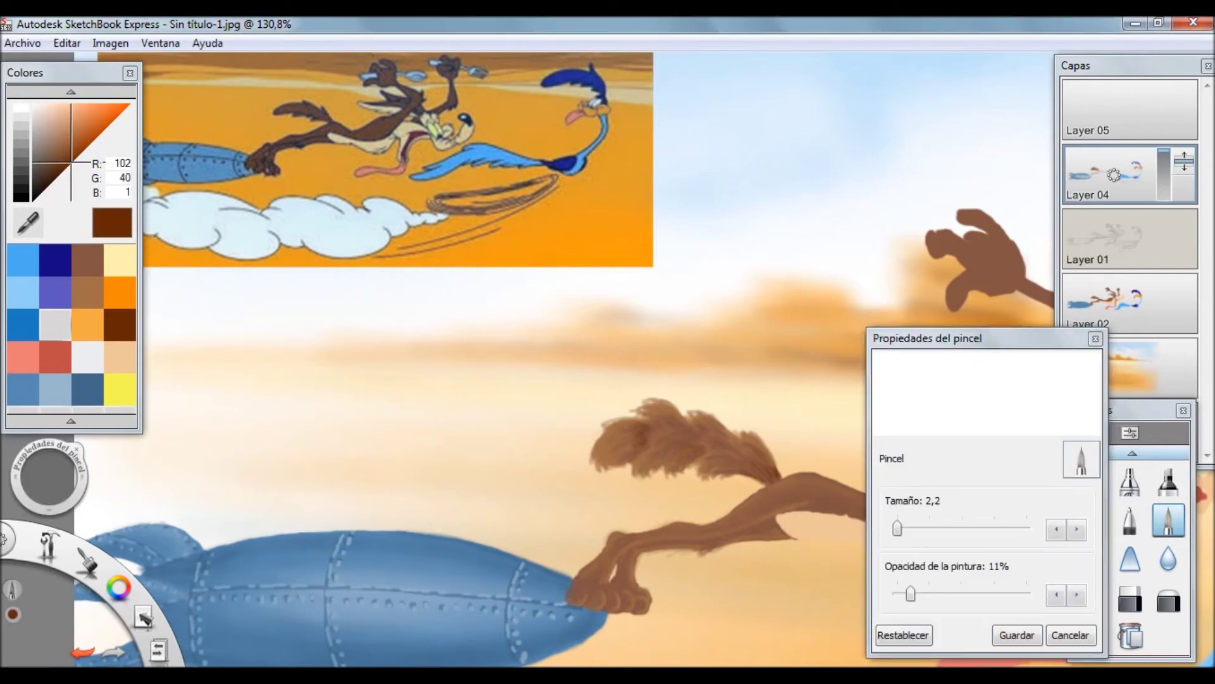
pyautogui.press('Escape')
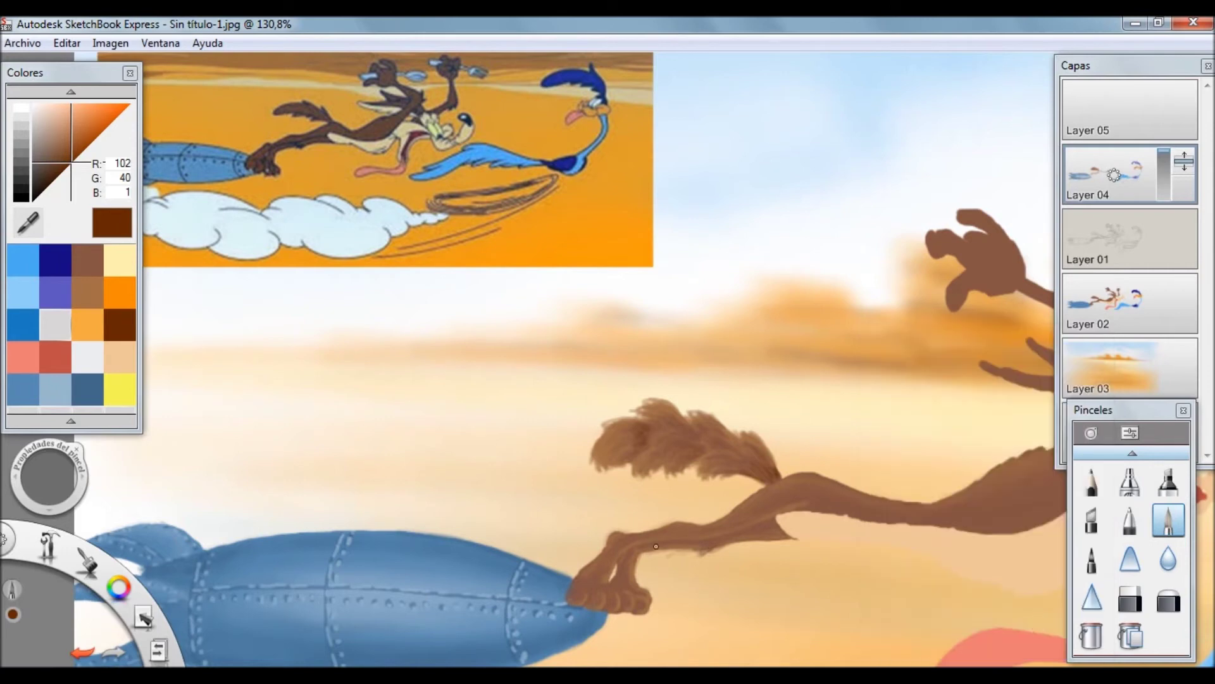
# - Add fur strokes to the hind leg and tail with light brown (162, 112, 72) at 49% and 67% opacity and cream (255, 241, 174) at 24%
pyautogui.keyDown('alt'); pyautogui.click(777, 535); pyautogui.keyUp('alt')
pyautogui.hotkey('ctrl', 'b')
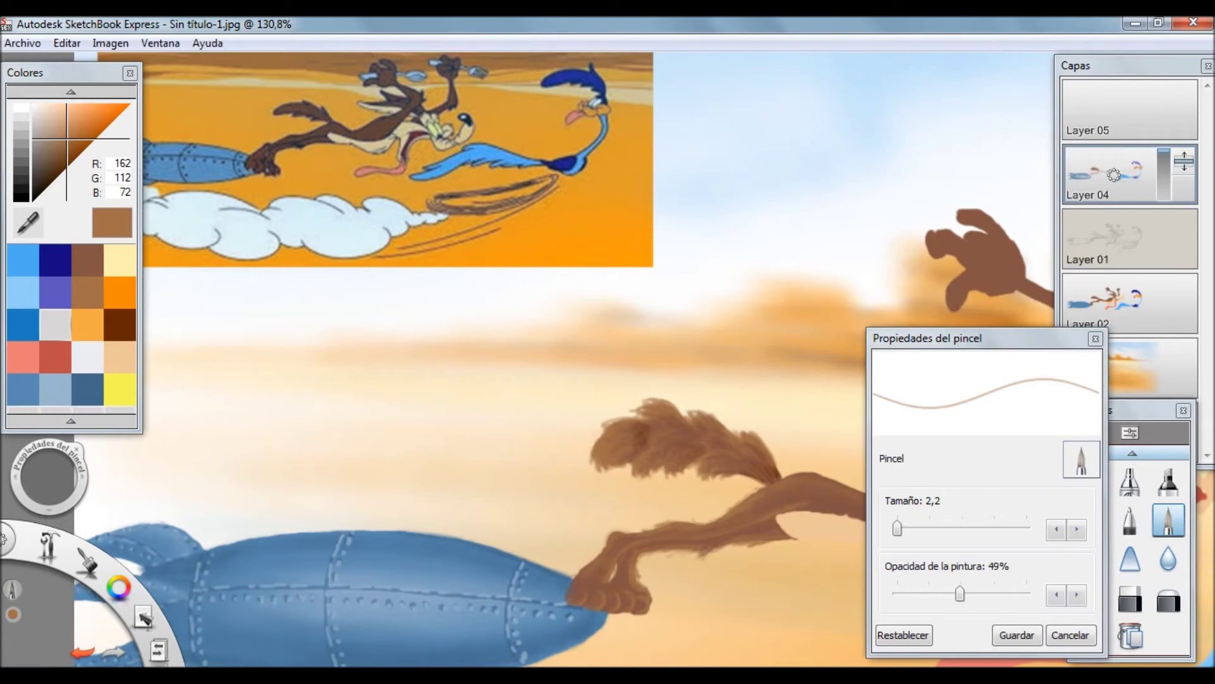
pyautogui.click(57, 151)
pyautogui.click(120, 260)
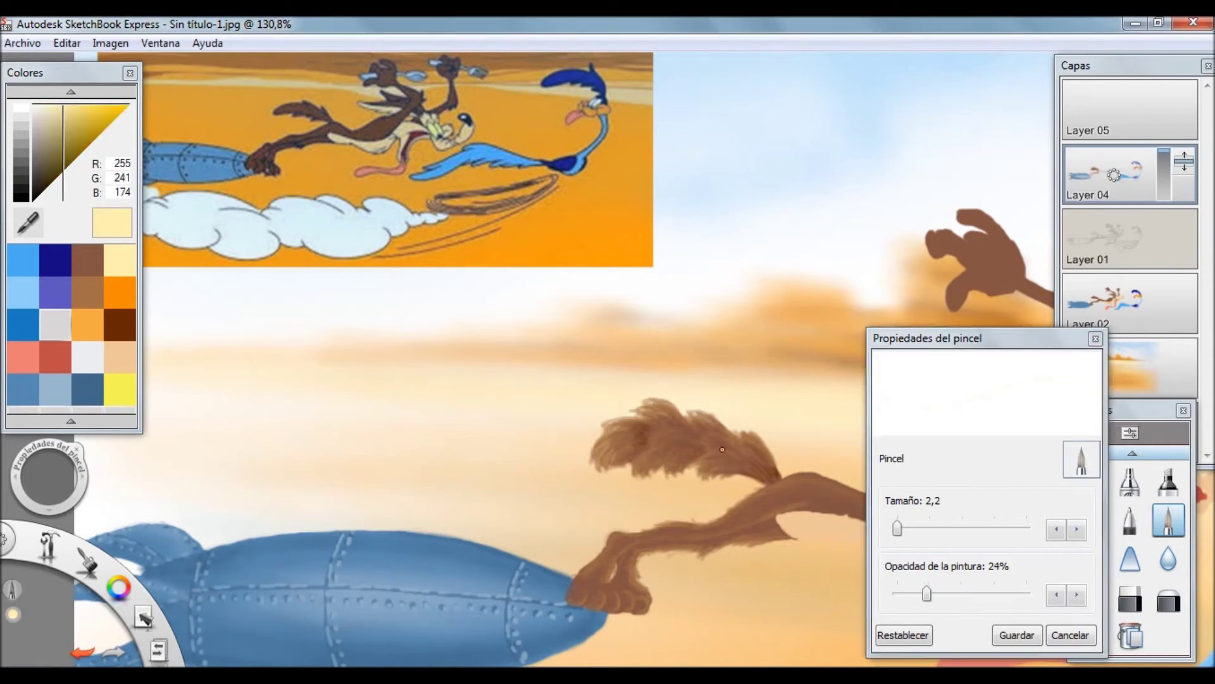
pyautogui.keyDown('alt'); pyautogui.click(602, 448); pyautogui.keyUp('alt')
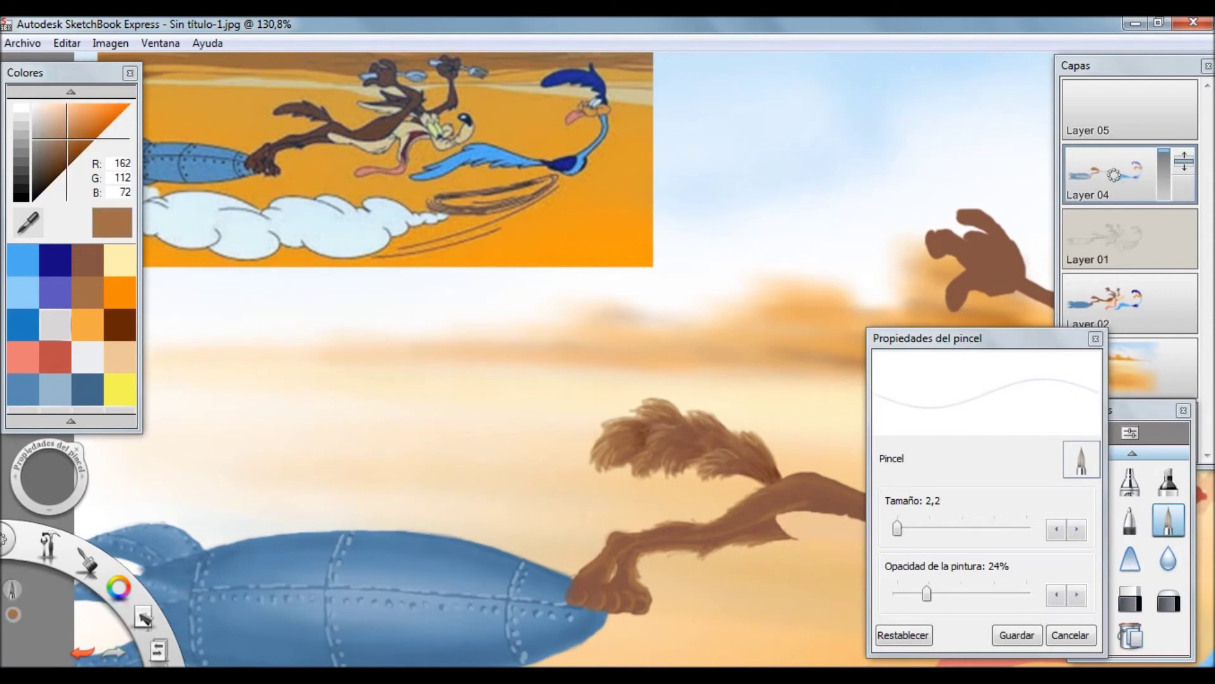
pyautogui.moveTo(926, 593); pyautogui.dragTo(977, 593)
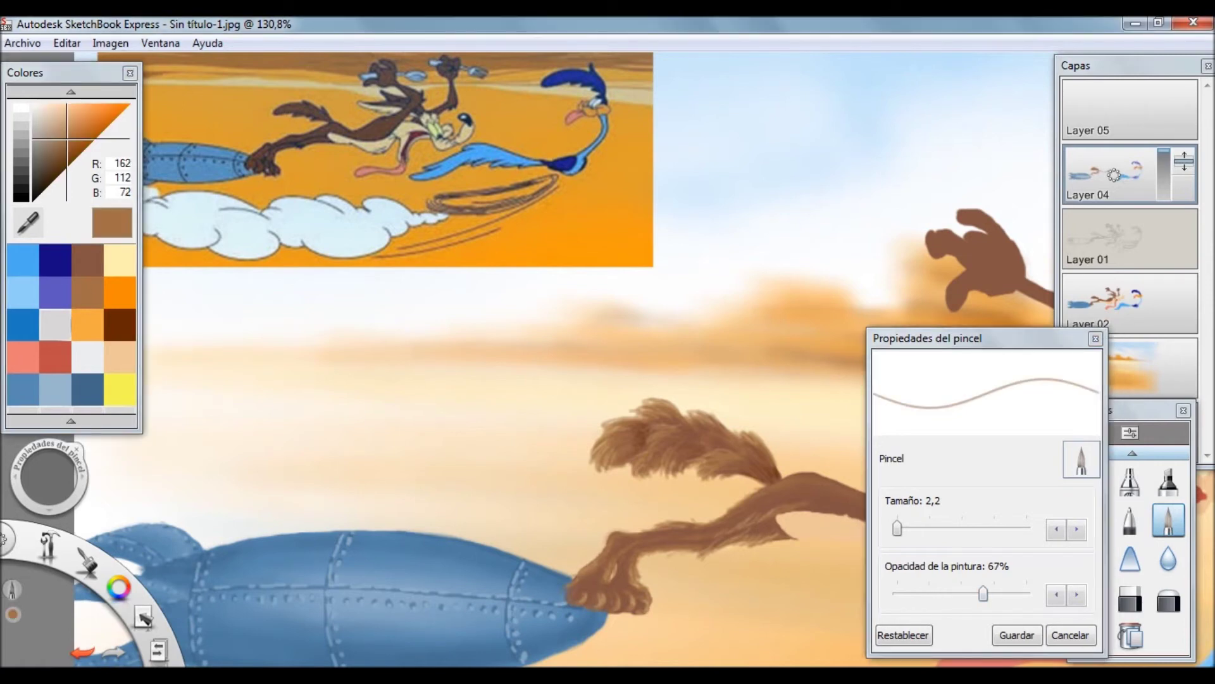
# - Deepen the tail and hind leg fur with dark brown (102, 40, 1) at 33% opacity, undoing the last stroke
pyautogui.moveTo(787, 515); pyautogui.dragTo(515, 376)
pyautogui.hotkey('ctrl', 'z')
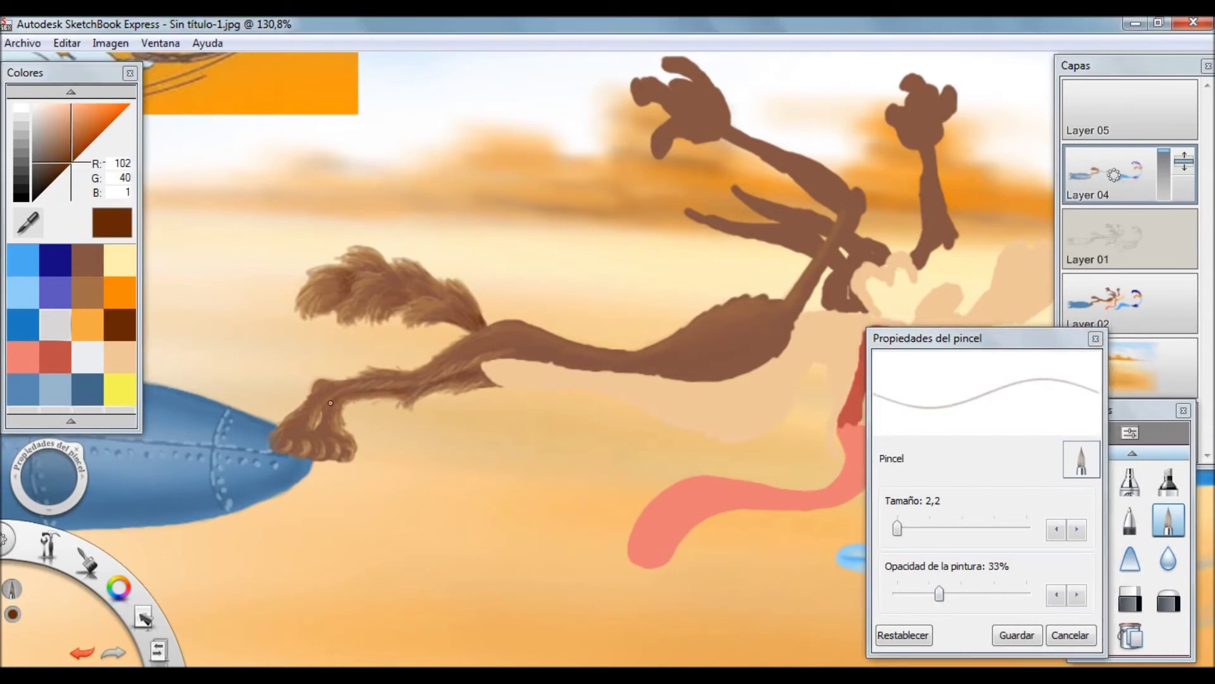
pyautogui.scroll(-5, 380, 456)
pyautogui.scroll(3, 379, 456)
pyautogui.scroll(1, 380, 456)
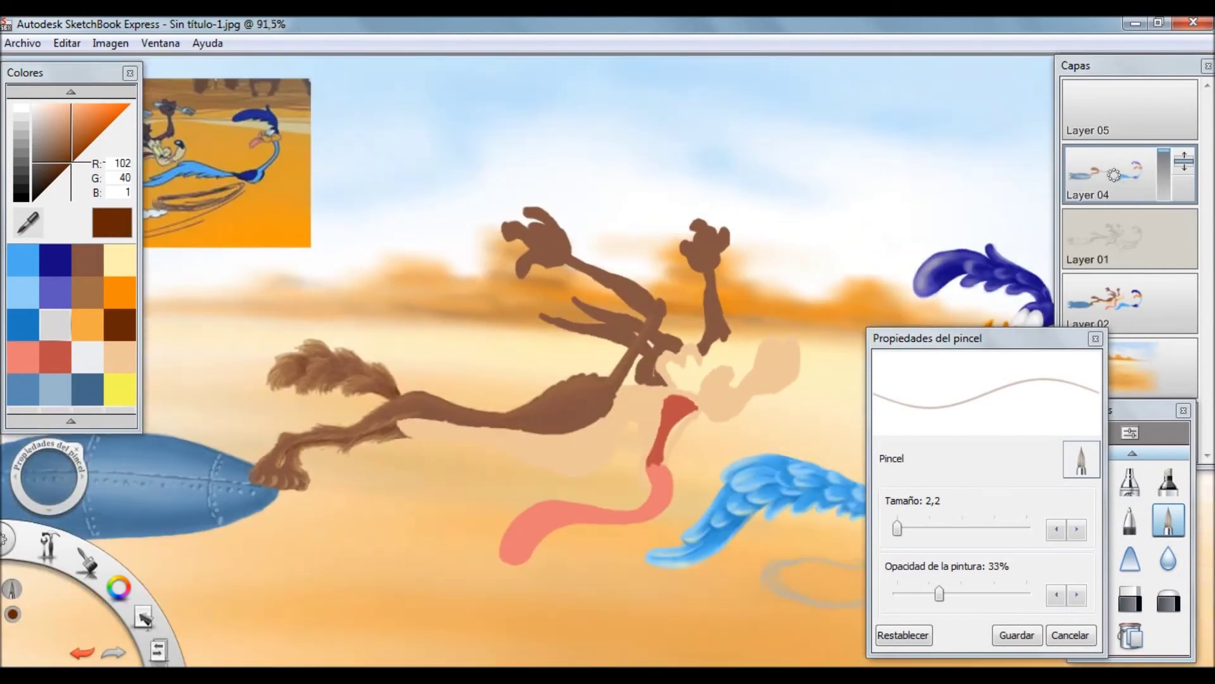
pyautogui.scroll(-3, 379, 456)
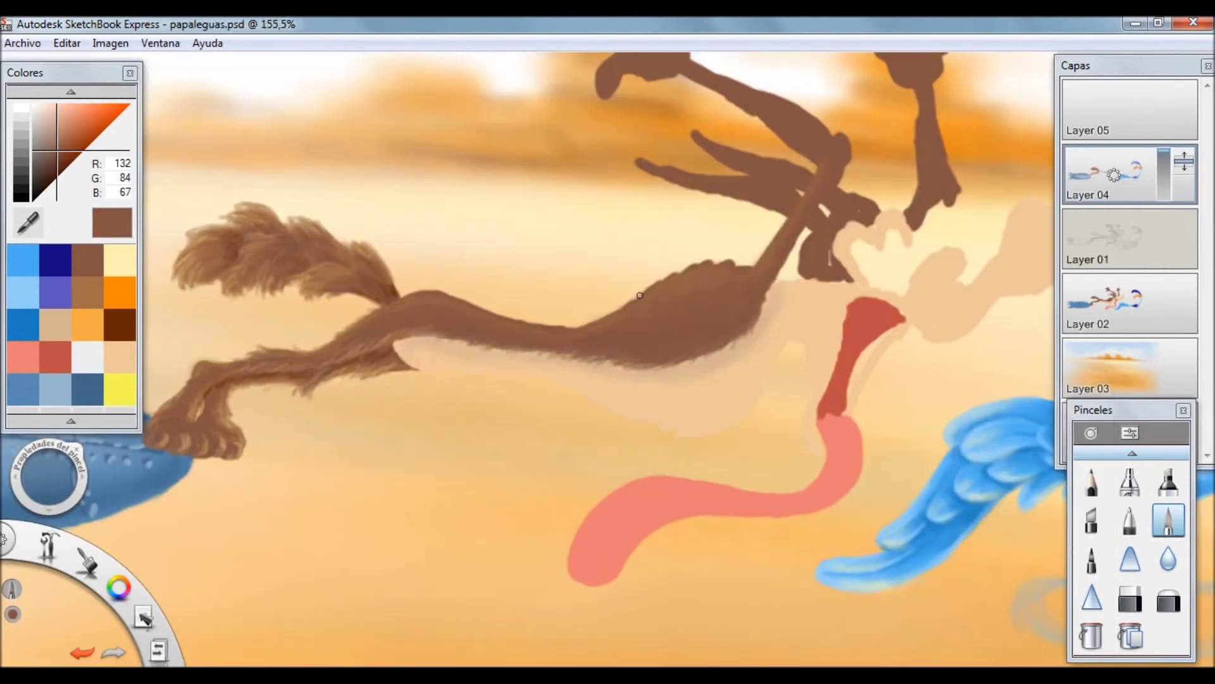
# - Paint fur tufts along the coyote's rump and back with base brown (132, 84, 67) and light brown (162, 112, 72) at 73% opacity
pyautogui.doubleClick(1169, 519)
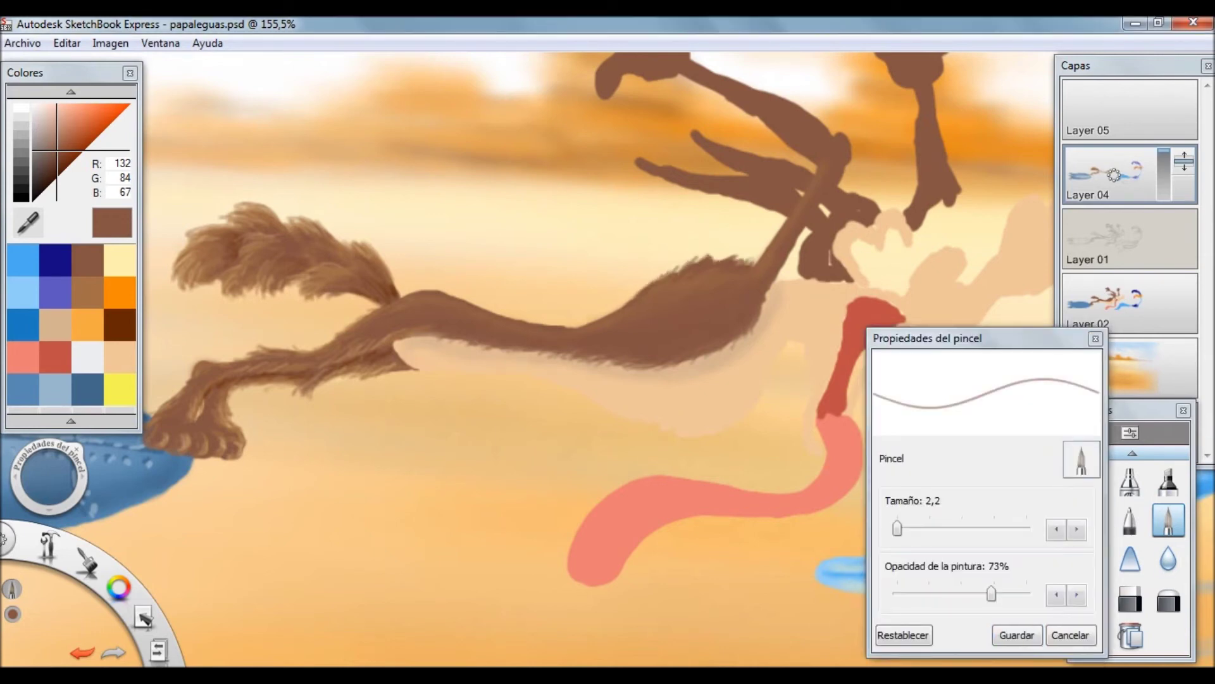
pyautogui.moveTo(422, 288); pyautogui.dragTo(508, 314)
pyautogui.keyDown('alt'); pyautogui.click(830, 256); pyautogui.keyUp('alt')
pyautogui.moveTo(465, 297); pyautogui.dragTo(415, 285)
pyautogui.moveTo(434, 295); pyautogui.dragTo(402, 284)
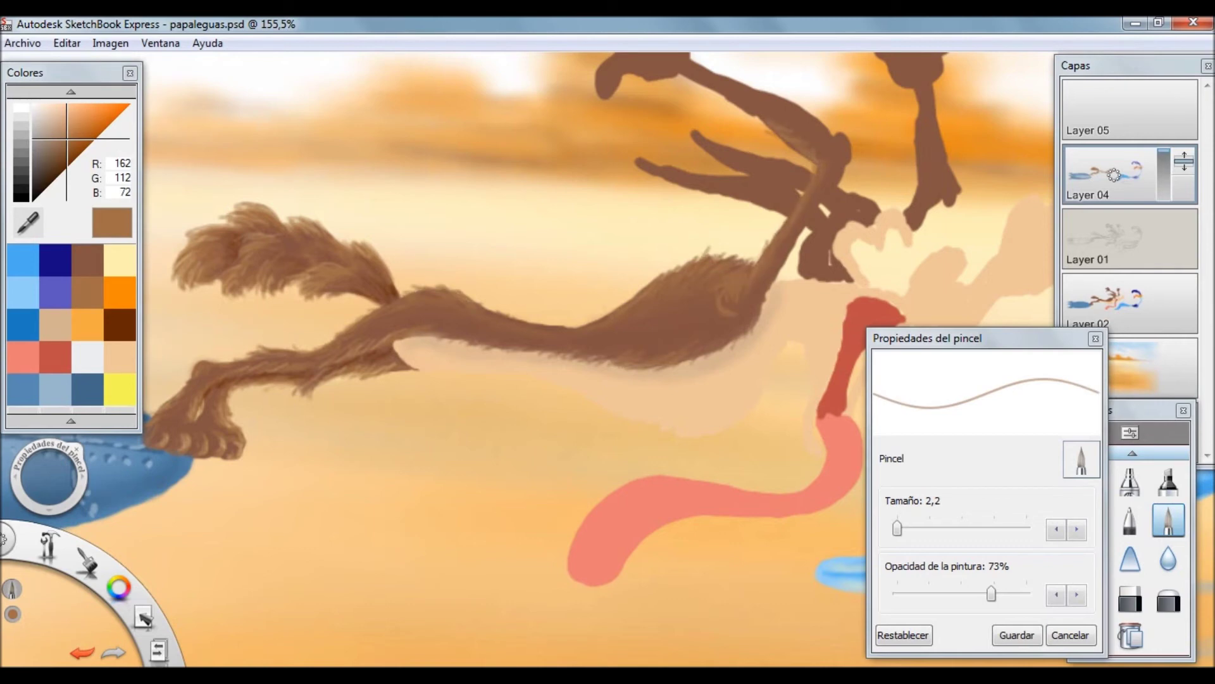
# - Paint cream (255, 241, 174) fur highlights on the coyote's arms, elbow and raised fist with a size 2.0 brush at 53% opacity
pyautogui.scroll(-3, 525, 354)
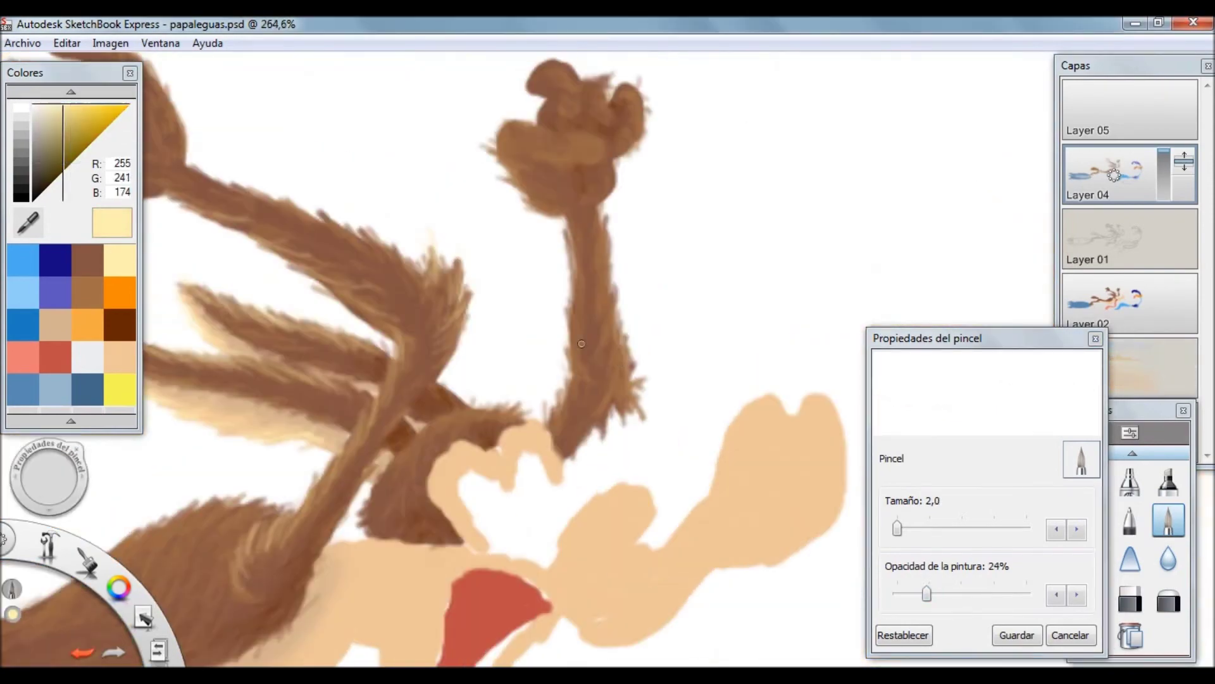
pyautogui.moveTo(927, 593); pyautogui.dragTo(965, 593)
pyautogui.moveTo(603, 222)
pyautogui.mouseDown()
pyautogui.moveTo(605, 299)
pyautogui.moveTo(598, 261)
pyautogui.mouseUp()
pyautogui.moveTo(627, 335); pyautogui.dragTo(639, 411)
pyautogui.moveTo(456, 322); pyautogui.dragTo(465, 288)
pyautogui.moveTo(355, 269); pyautogui.dragTo(405, 228)
pyautogui.moveTo(209, 209); pyautogui.dragTo(320, 228)
pyautogui.moveTo(412, 402); pyautogui.dragTo(452, 341)
pyautogui.moveTo(642, 152); pyautogui.dragTo(630, 95)
pyautogui.moveTo(570, 168)
pyautogui.mouseDown()
pyautogui.moveTo(604, 147)
pyautogui.moveTo(572, 79)
pyautogui.mouseUp()
pyautogui.moveTo(608, 126); pyautogui.dragTo(598, 74)
pyautogui.moveTo(532, 193); pyautogui.dragTo(497, 145)
pyautogui.moveTo(573, 269); pyautogui.dragTo(568, 225)
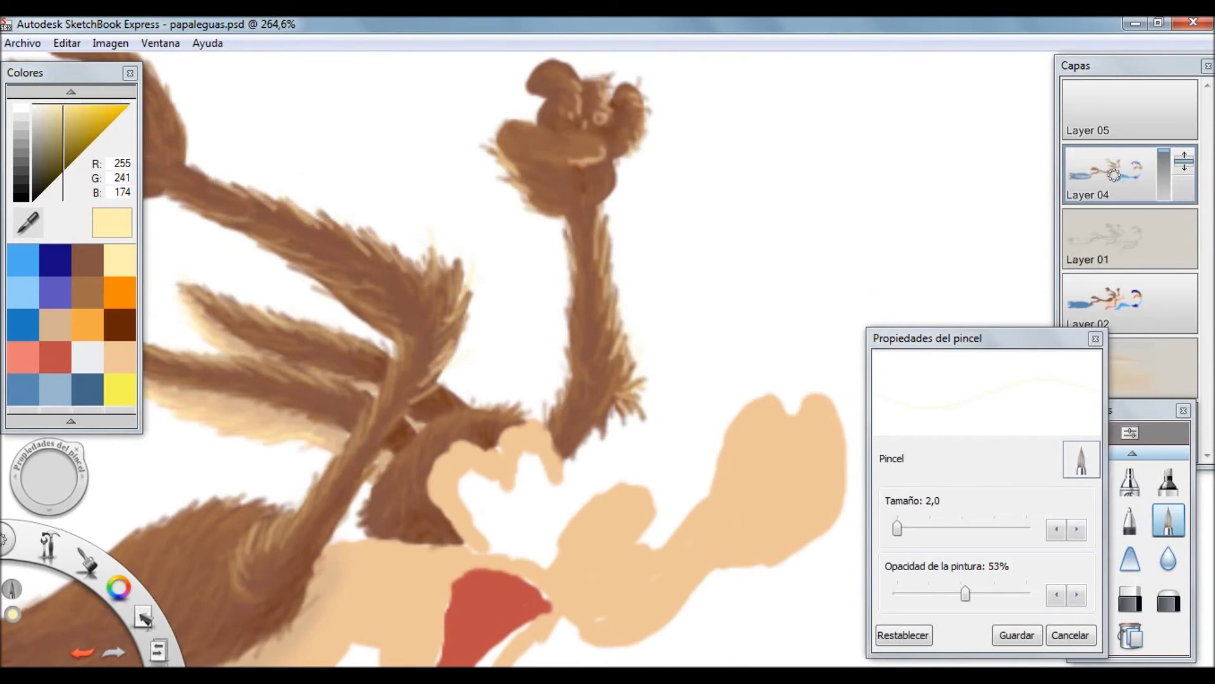
pyautogui.moveTo(567, 390); pyautogui.dragTo(584, 335)
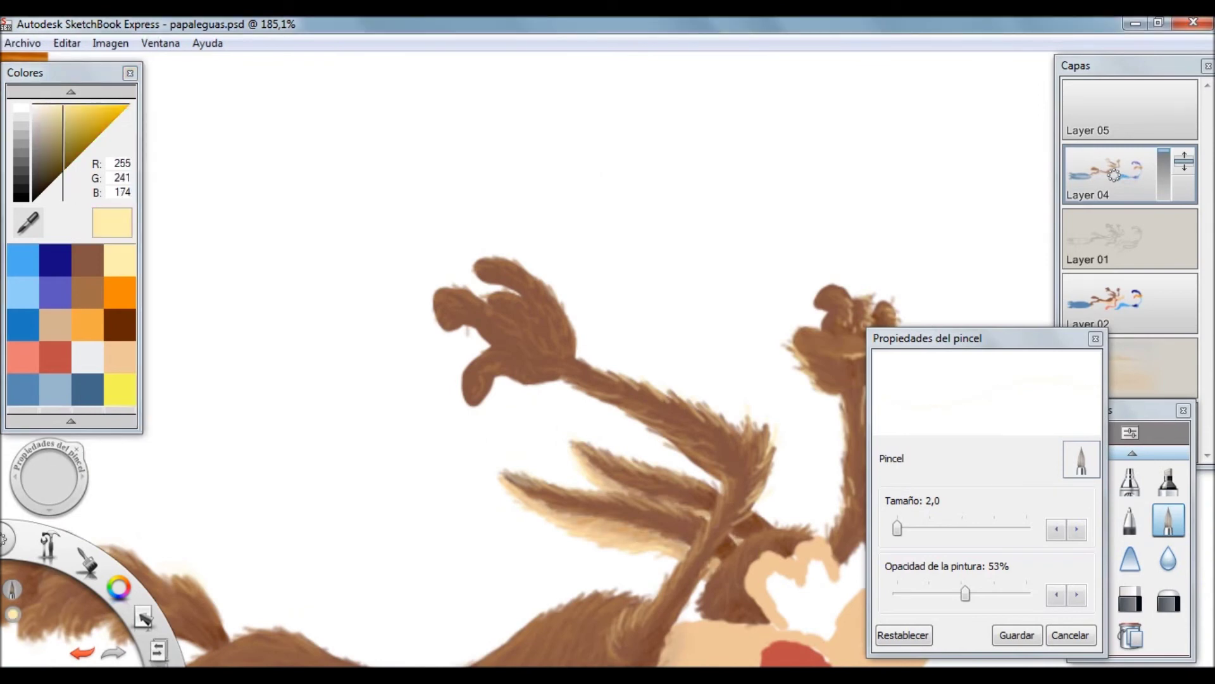
# - Highlight the fur on the coyote's open hand with cream (255, 241, 174), and lower the brush opacity to 23% for softer strokes
pyautogui.moveTo(965, 593); pyautogui.dragTo(951, 593)
pyautogui.moveTo(481, 261); pyautogui.dragTo(547, 302)
pyautogui.moveTo(438, 292)
pyautogui.mouseDown()
pyautogui.moveTo(545, 304)
pyautogui.moveTo(481, 266)
pyautogui.mouseUp()
pyautogui.moveTo(427, 428); pyautogui.dragTo(364, 219)
pyautogui.moveTo(574, 368)
pyautogui.mouseDown()
pyautogui.moveTo(436, 417)
pyautogui.moveTo(501, 399)
pyautogui.mouseUp()
pyautogui.moveTo(950, 593); pyautogui.dragTo(925, 593)
pyautogui.moveTo(276, 414)
pyautogui.mouseDown()
pyautogui.moveTo(478, 404)
pyautogui.moveTo(351, 409)
pyautogui.moveTo(295, 450)
pyautogui.moveTo(222, 446)
pyautogui.mouseUp()
pyautogui.moveTo(221, 446); pyautogui.dragTo(474, 446)
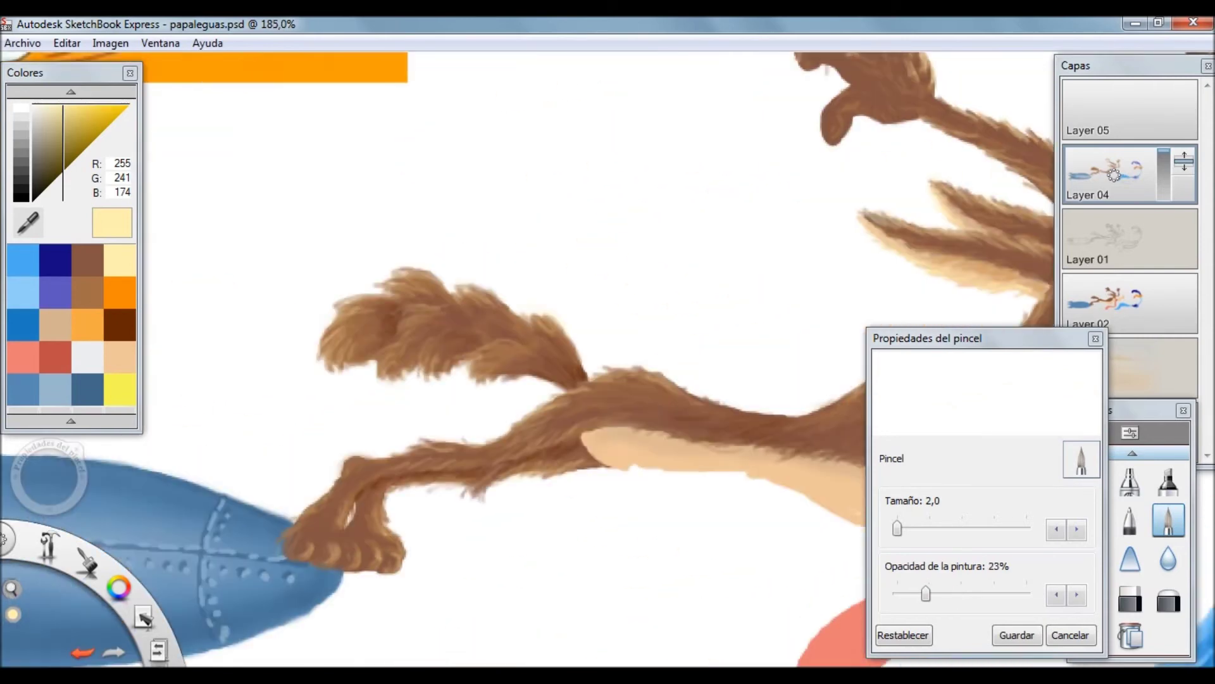
# - Strengthen the Layer 01 sketch as a guide and block in the fork's handle on Layer 04 with grey-blue (153, 181, 204)
pyautogui.scroll(-5, 486, 301)
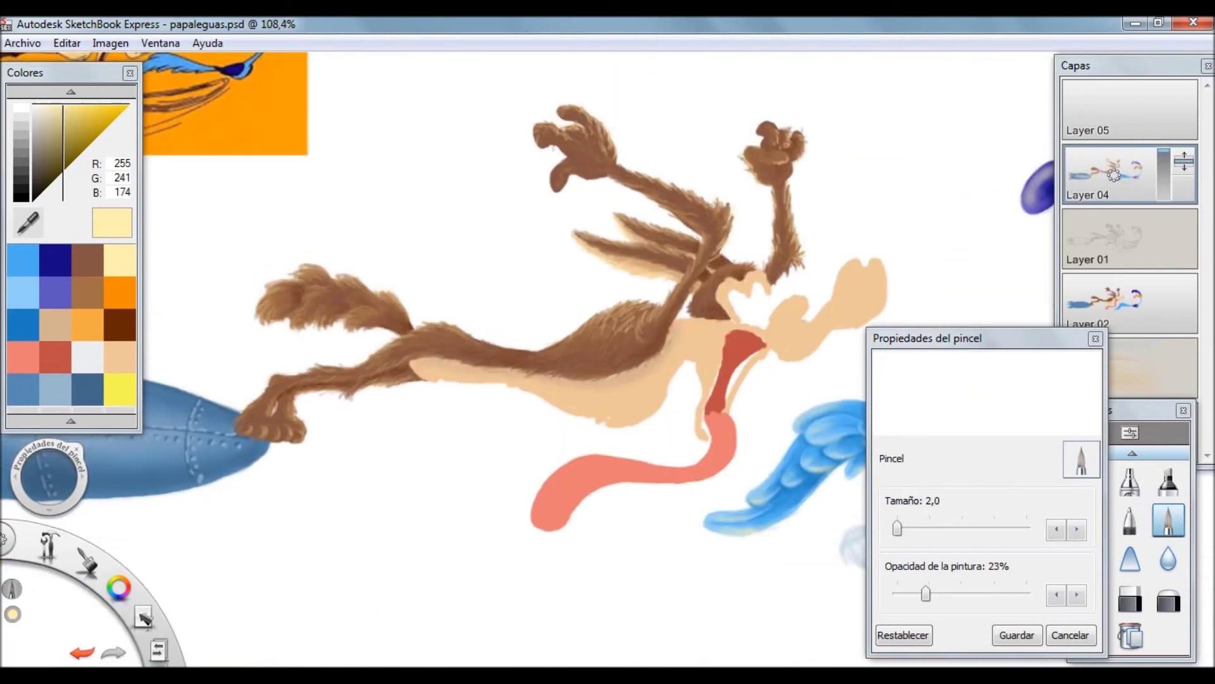
pyautogui.click(1114, 240)
pyautogui.scroll(5, 827, 141)
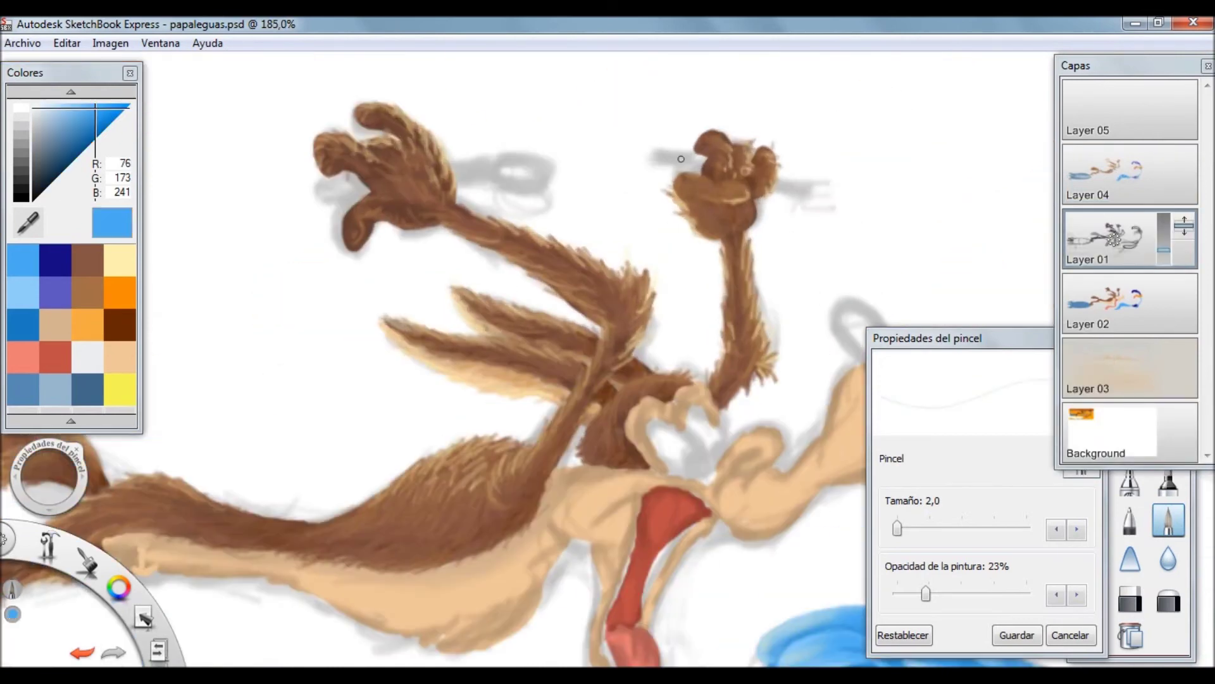
pyautogui.click(1114, 174)
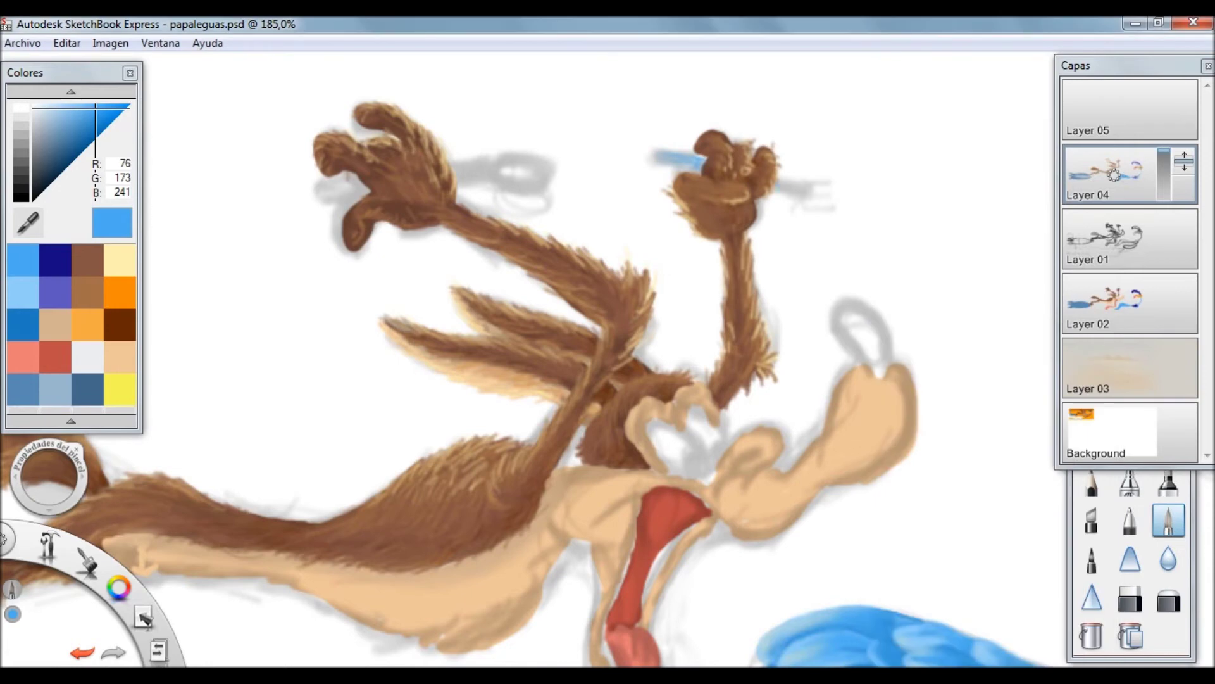
pyautogui.keyDown('alt'); pyautogui.click(788, 189); pyautogui.keyUp('alt')
pyautogui.moveTo(658, 157); pyautogui.dragTo(704, 159)
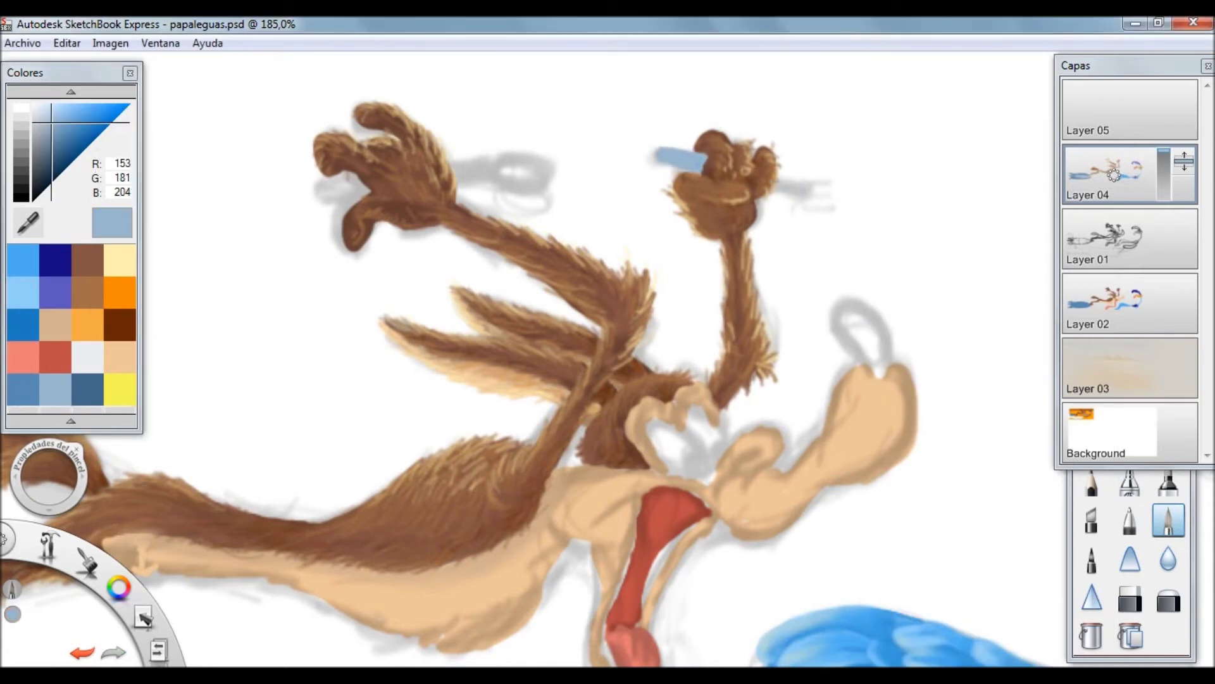
# - Paint the fork's handle and prongs through the raised fist on Layer 02 with grey-blue (153, 181, 204)
pyautogui.scroll(3, 683, 132)
pyautogui.click(1114, 304)
pyautogui.moveTo(829, 230)
pyautogui.mouseDown()
pyautogui.moveTo(876, 248)
pyautogui.moveTo(867, 236)
pyautogui.mouseUp()
pyautogui.moveTo(703, 209)
pyautogui.mouseDown()
pyautogui.moveTo(630, 189)
pyautogui.moveTo(690, 187)
pyautogui.moveTo(623, 190)
pyautogui.mouseUp()
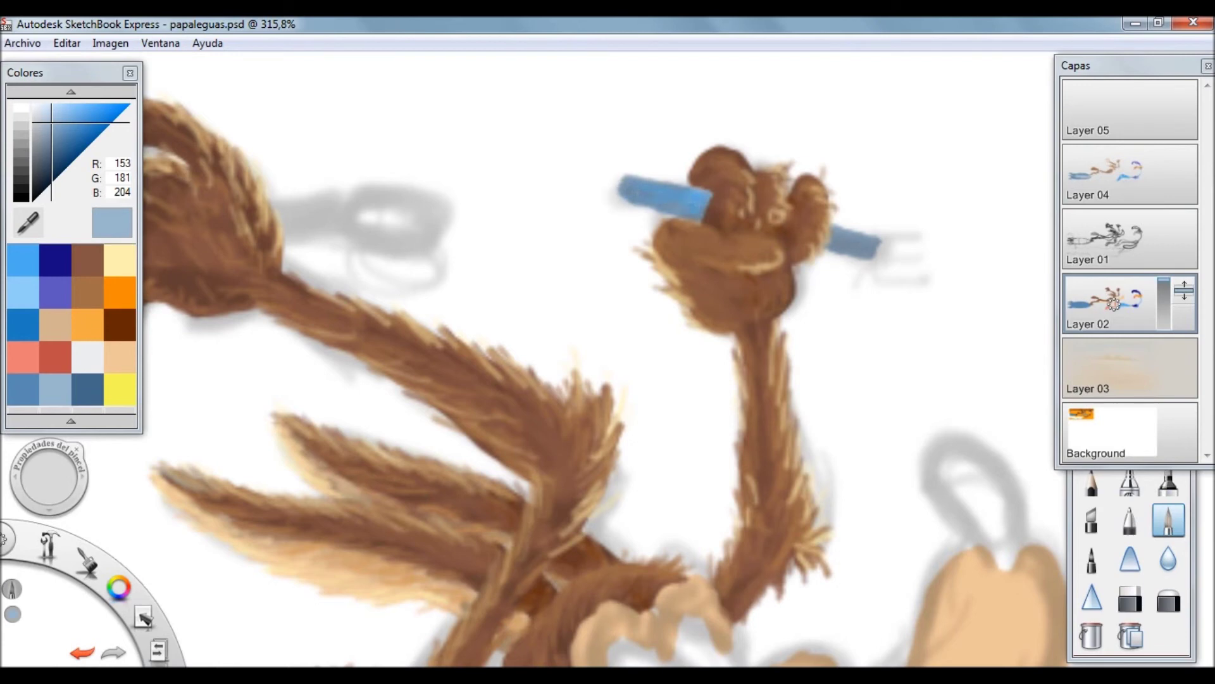
pyautogui.moveTo(1167, 522)
pyautogui.moveTo(880, 250)
pyautogui.mouseDown()
pyautogui.moveTo(927, 280)
pyautogui.moveTo(911, 259)
pyautogui.moveTo(955, 285)
pyautogui.moveTo(966, 251)
pyautogui.moveTo(974, 293)
pyautogui.mouseUp()
# - Paint the knife's blade and handle behind the coyote's open hand in grey-blue, following the sketch
pyautogui.scroll(-3, 820, 163)
pyautogui.moveTo(506, 185); pyautogui.dragTo(552, 180)
pyautogui.moveTo(376, 200)
pyautogui.mouseDown()
pyautogui.moveTo(427, 194)
pyautogui.moveTo(396, 196)
pyautogui.moveTo(414, 195)
pyautogui.mouseUp()
pyautogui.moveTo(525, 199)
pyautogui.mouseDown()
pyautogui.moveTo(626, 184)
pyautogui.moveTo(652, 194)
pyautogui.moveTo(541, 190)
pyautogui.moveTo(630, 181)
pyautogui.mouseUp()
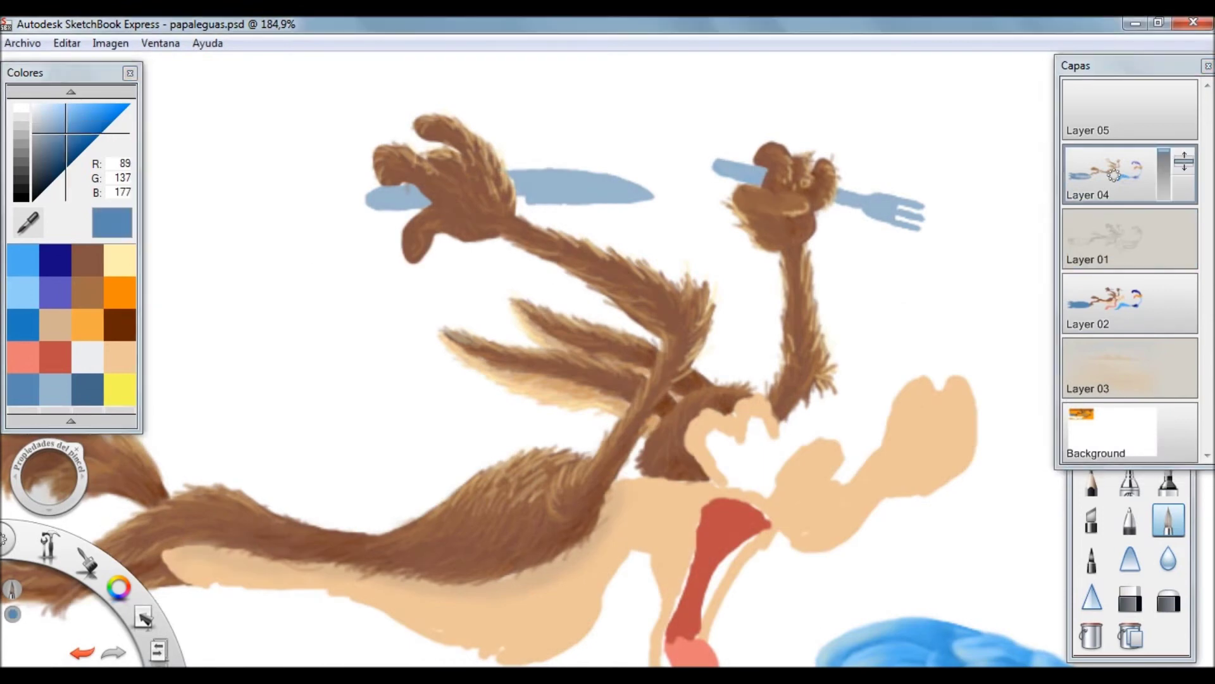
# - Shade the knife blade on Layer 04 with blue (89, 137, 177) using a size 2.0 brush at 23% opacity
pyautogui.doubleClick(1169, 519)
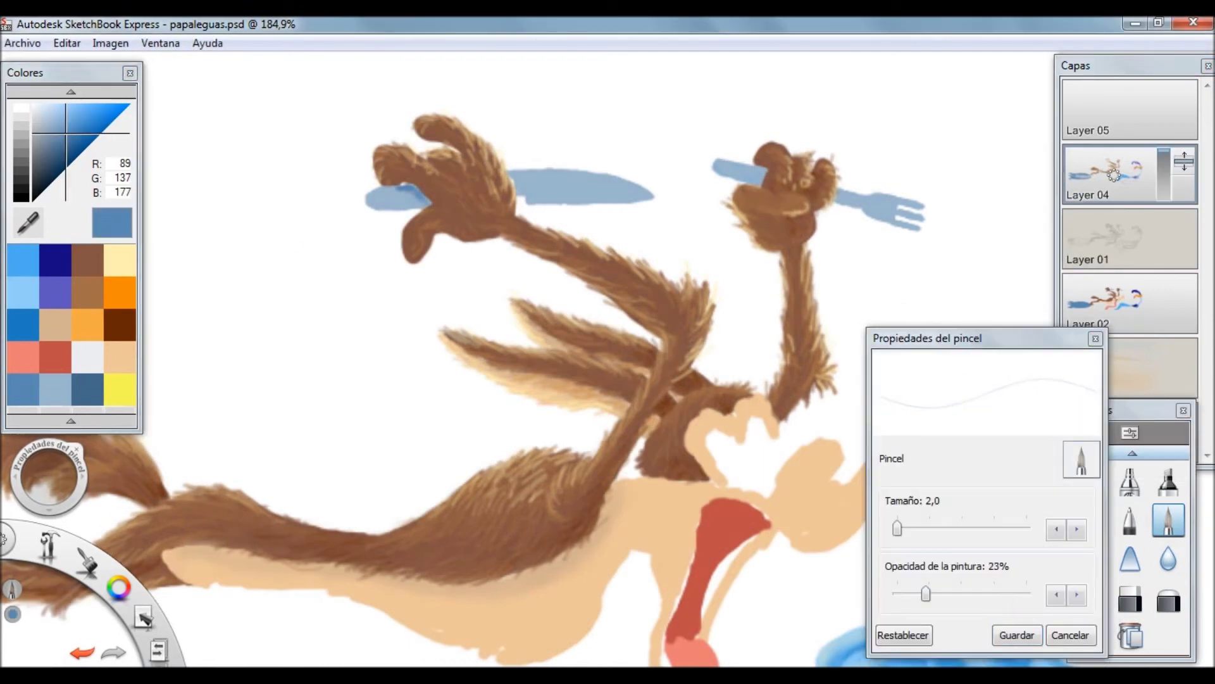
pyautogui.moveTo(534, 202)
pyautogui.mouseDown()
pyautogui.moveTo(645, 197)
pyautogui.moveTo(576, 197)
pyautogui.moveTo(622, 185)
pyautogui.mouseUp()
pyautogui.moveTo(529, 195); pyautogui.dragTo(595, 185)
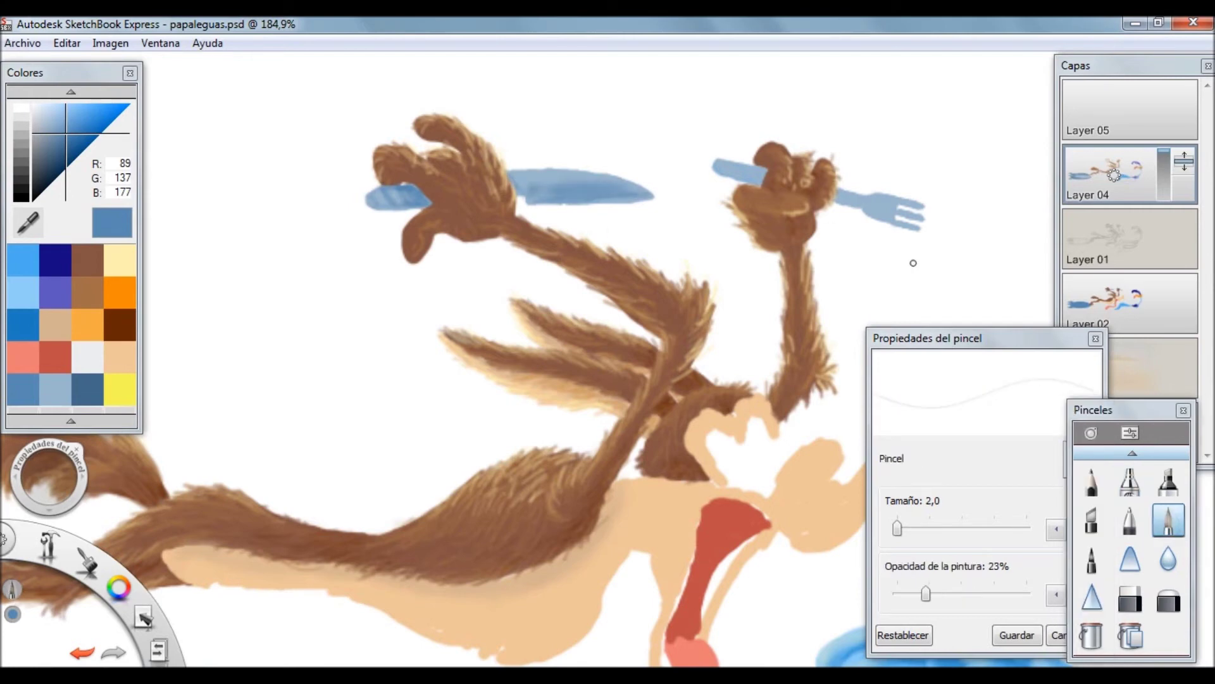
# - Add off-white (236, 238, 239) shine to the knife and fork with a size 4.8 brush at 23% opacity, undoing the faulty blade stroke
pyautogui.click(87, 356)
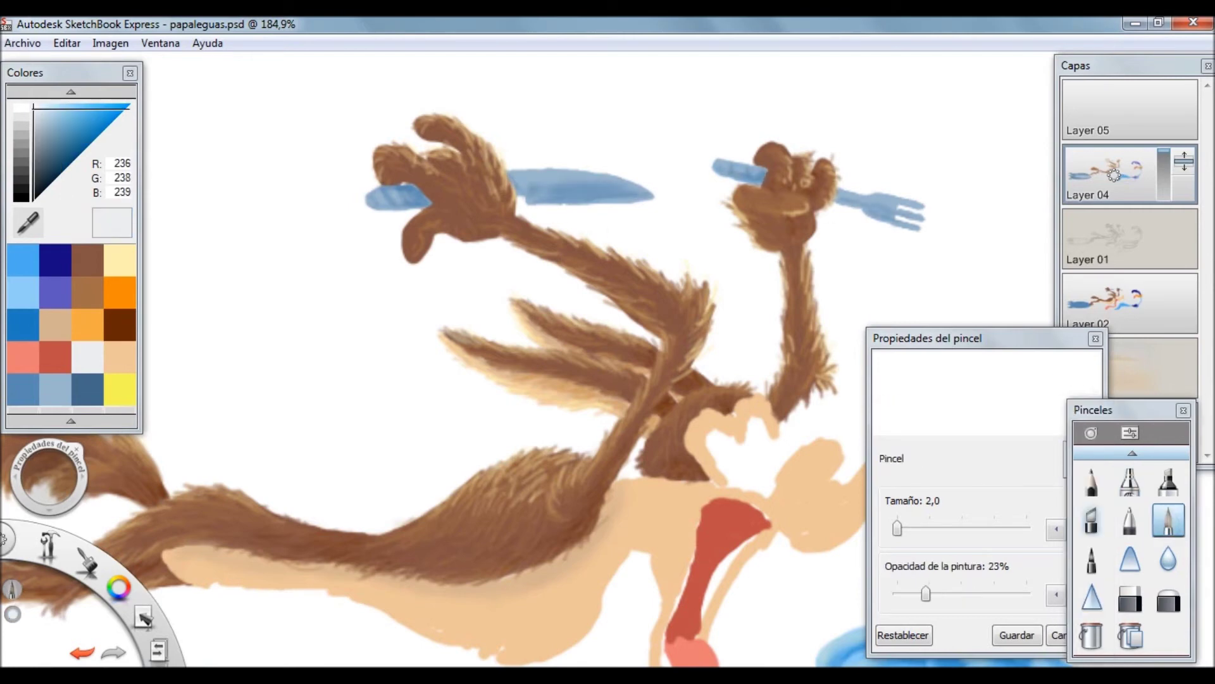
pyautogui.click(1130, 481)
pyautogui.moveTo(559, 188); pyautogui.dragTo(628, 180)
pyautogui.click(1168, 519)
pyautogui.moveTo(557, 190); pyautogui.dragTo(636, 197)
pyautogui.hotkey('ctrl', 'z')
pyautogui.keyDown('alt'); pyautogui.click(612, 189); pyautogui.keyUp('alt')
pyautogui.keyDown('alt'); pyautogui.click(614, 190); pyautogui.keyUp('alt')
pyautogui.keyDown('alt'); pyautogui.click(623, 190); pyautogui.keyUp('alt')
pyautogui.moveTo(639, 198); pyautogui.dragTo(541, 193)
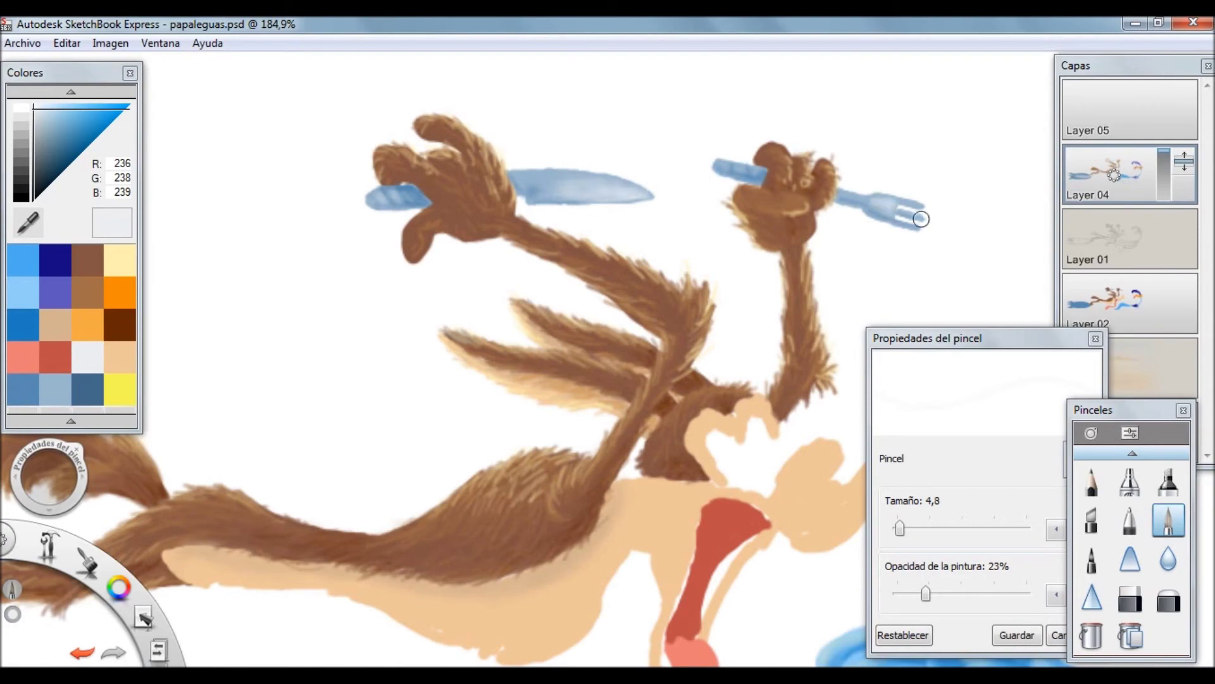
pyautogui.press('Escape')
pyautogui.scroll(5, 563, 253)
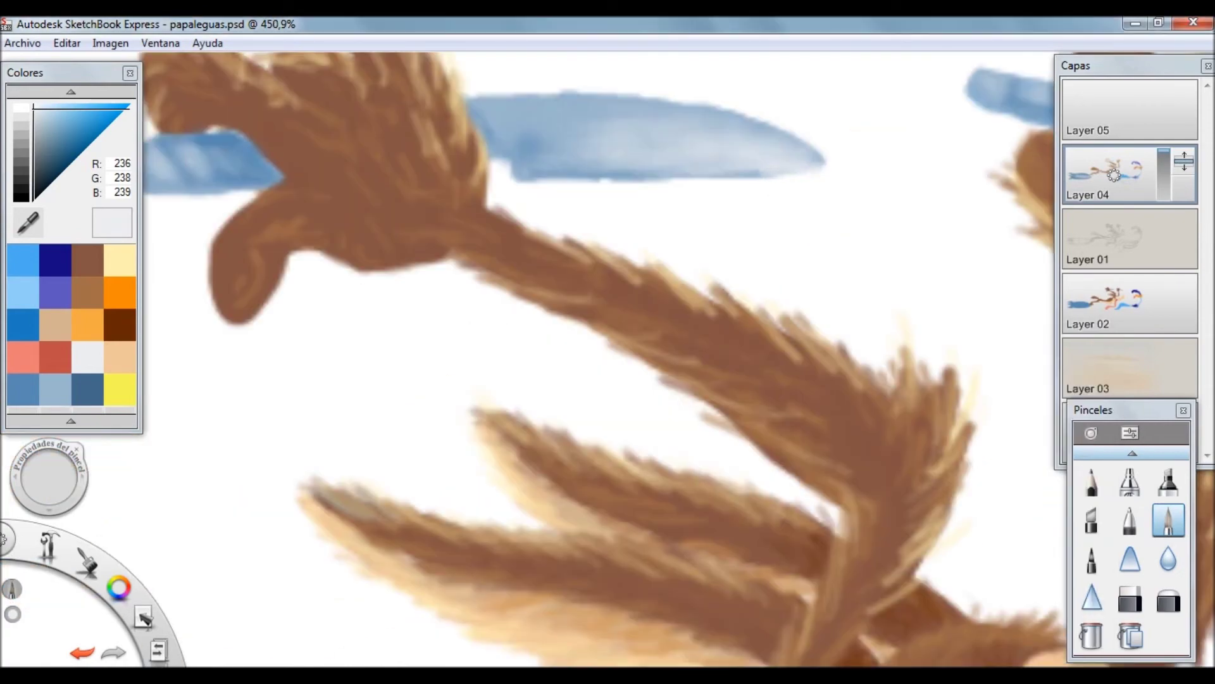
# - Show the desert background on Layer 03 and airbrush a white (255, 255, 255) glint on the knife blade on Layer 04
pyautogui.scroll(-5, 564, 253)
pyautogui.scroll(5, 904, 244)
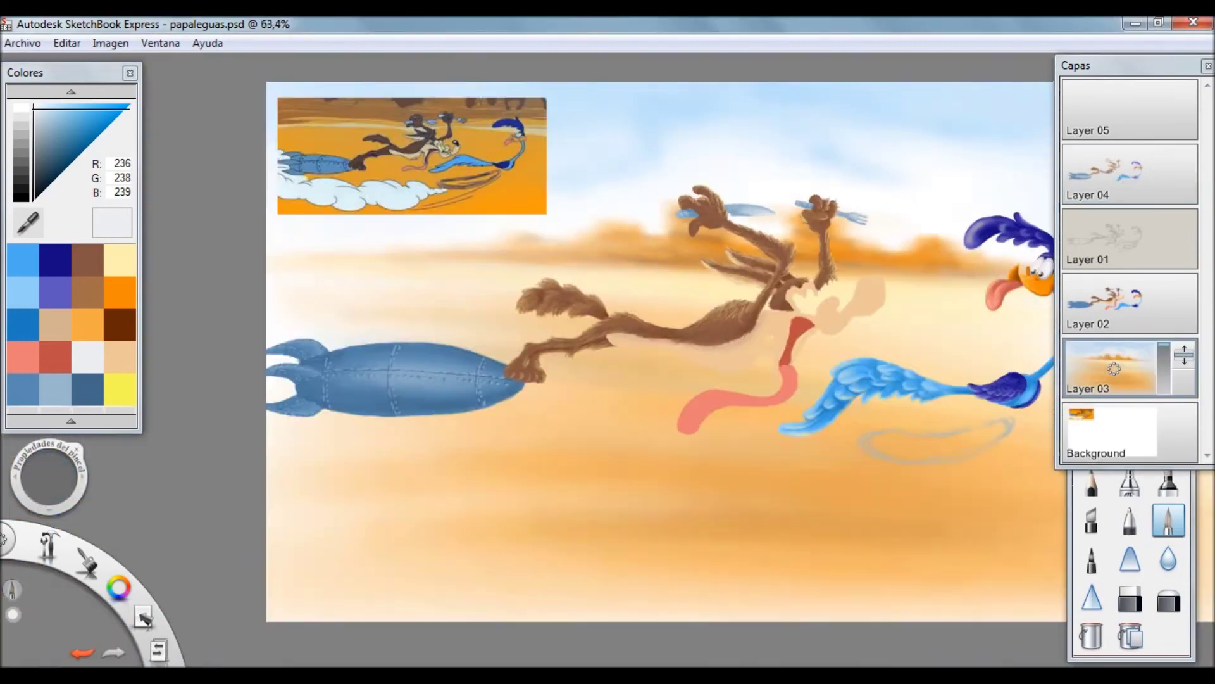
pyautogui.scroll(5, 838, 184)
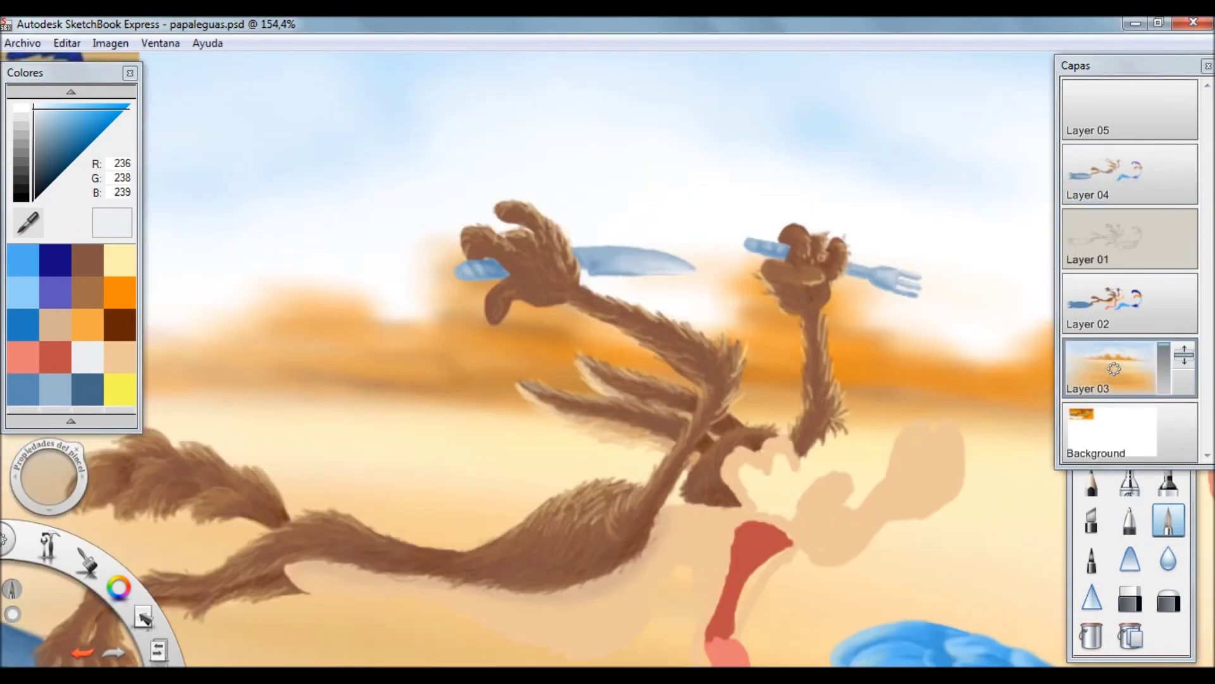
pyautogui.scroll(3, 420, 113)
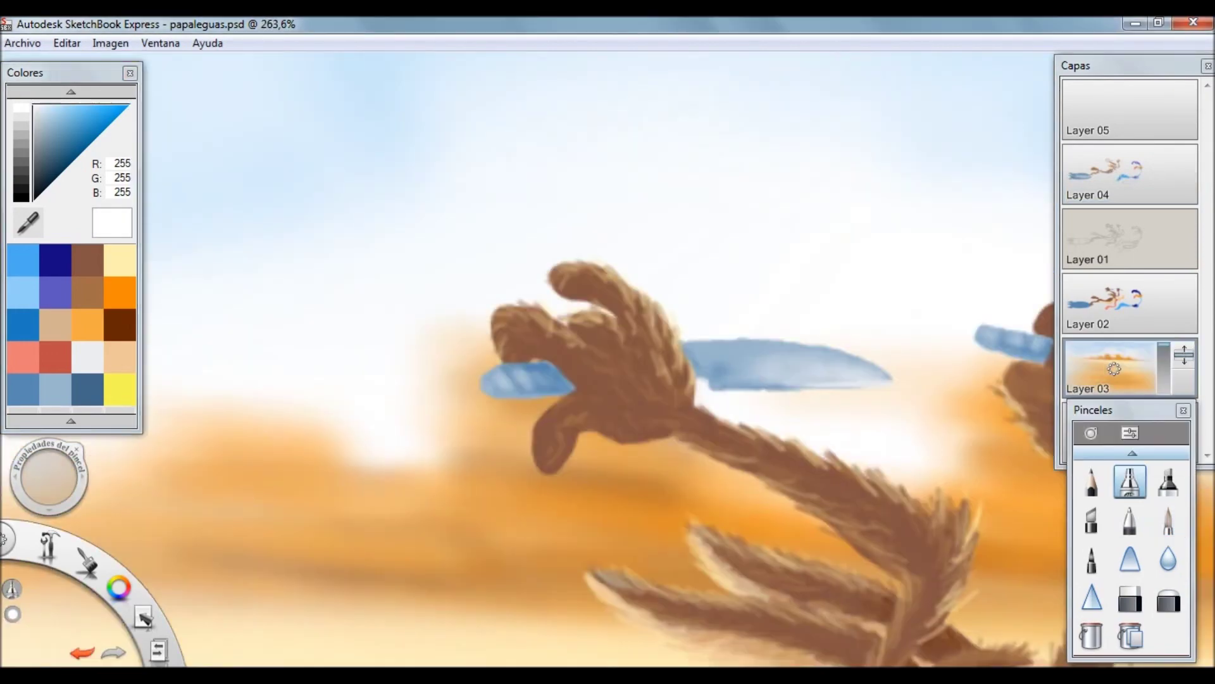
pyautogui.click(1129, 484)
pyautogui.click(1114, 174)
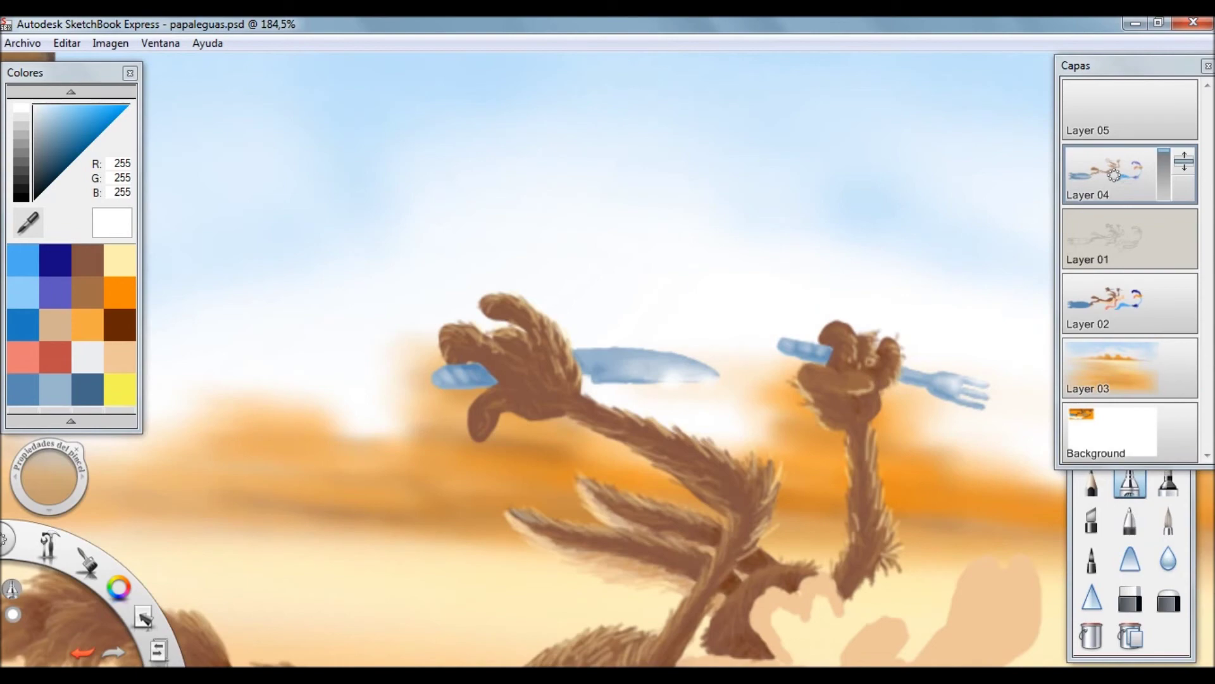
pyautogui.click(1169, 519)
# - Airbrush a soft off-white (236, 238, 239) highlight along the upper part of the rocket's body on Layer 04
pyautogui.scroll(3, 667, 411)
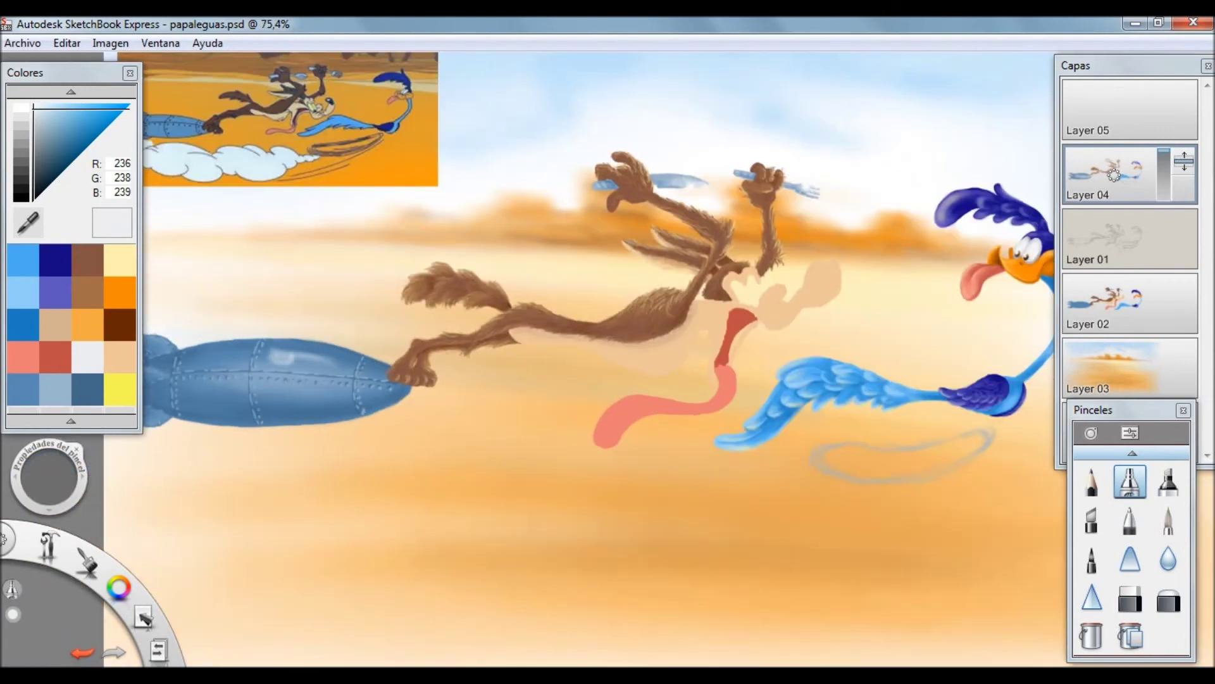
pyautogui.scroll(-1, 607, 355)
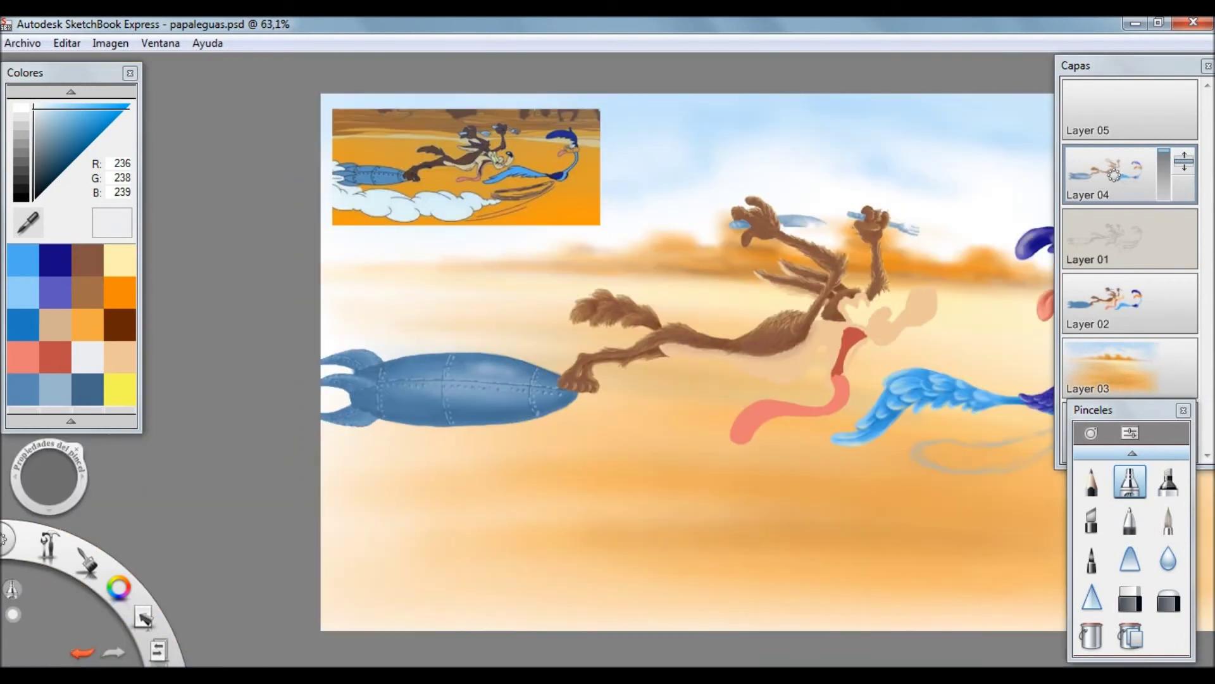
pyautogui.moveTo(469, 364); pyautogui.dragTo(496, 367)
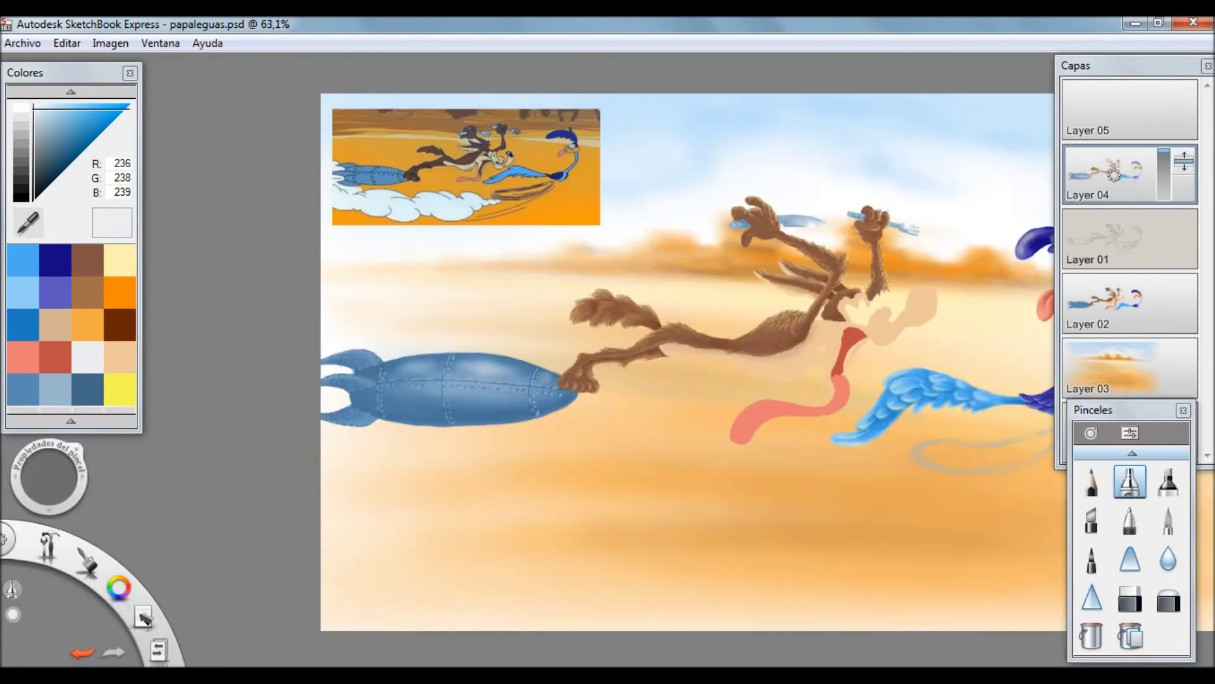
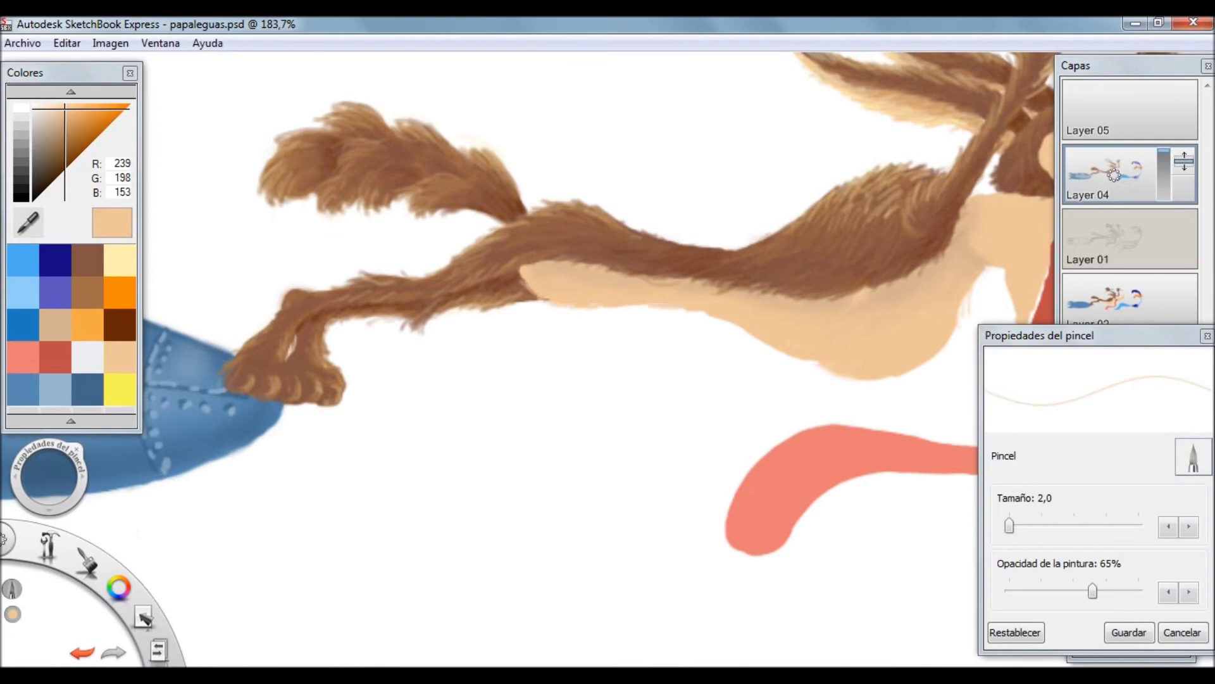
# - Paint fur strokes over the coyote's belly on Layer 04 in peach (239, 198, 153) and tan (209, 169, 125), size 2.0 at 65% opacity
pyautogui.moveTo(828, 370); pyautogui.dragTo(690, 314)
pyautogui.moveTo(961, 304)
pyautogui.mouseDown()
pyautogui.moveTo(917, 372)
pyautogui.moveTo(800, 378)
pyautogui.mouseUp()
pyautogui.click(57, 119)
pyautogui.moveTo(959, 240)
pyautogui.mouseDown()
pyautogui.moveTo(916, 293)
pyautogui.moveTo(949, 328)
pyautogui.mouseUp()
pyautogui.click(64, 119)
pyautogui.moveTo(846, 308); pyautogui.dragTo(799, 319)
pyautogui.moveTo(783, 312); pyautogui.dragTo(731, 302)
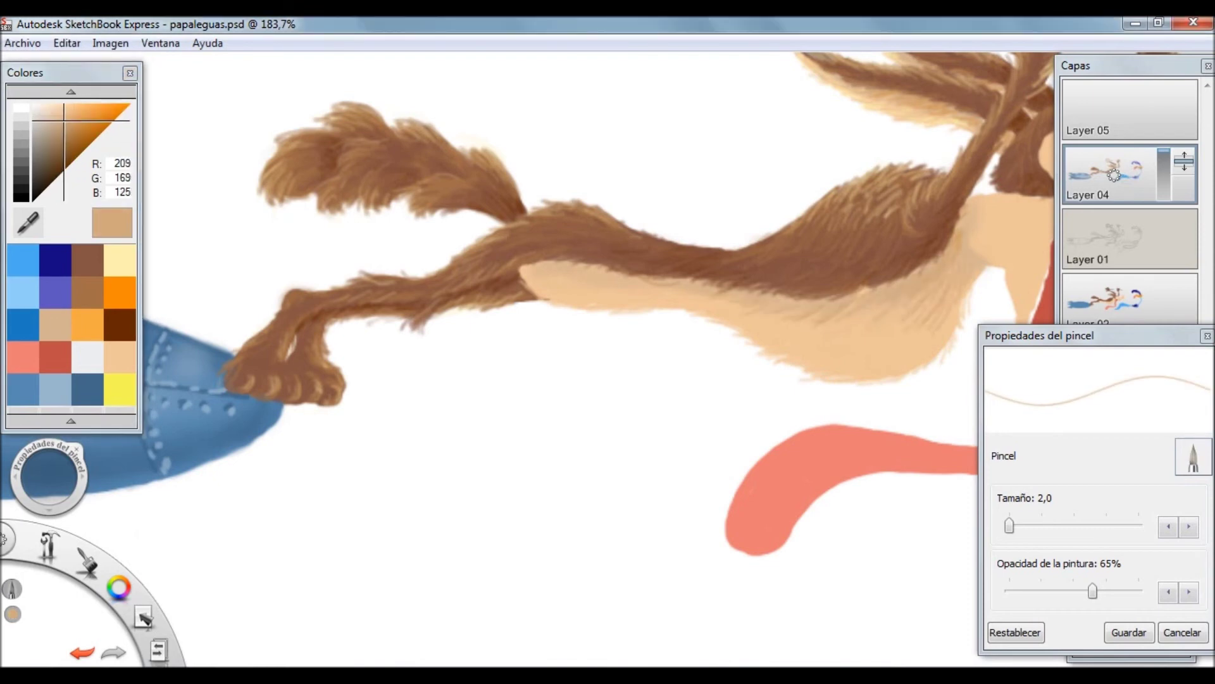
# - Add softer belly fur in light tan (211, 179, 144) at 33% opacity and peach (239, 198, 153) at 57% opacity
pyautogui.click(58, 119)
pyautogui.moveTo(1093, 591); pyautogui.dragTo(1051, 591)
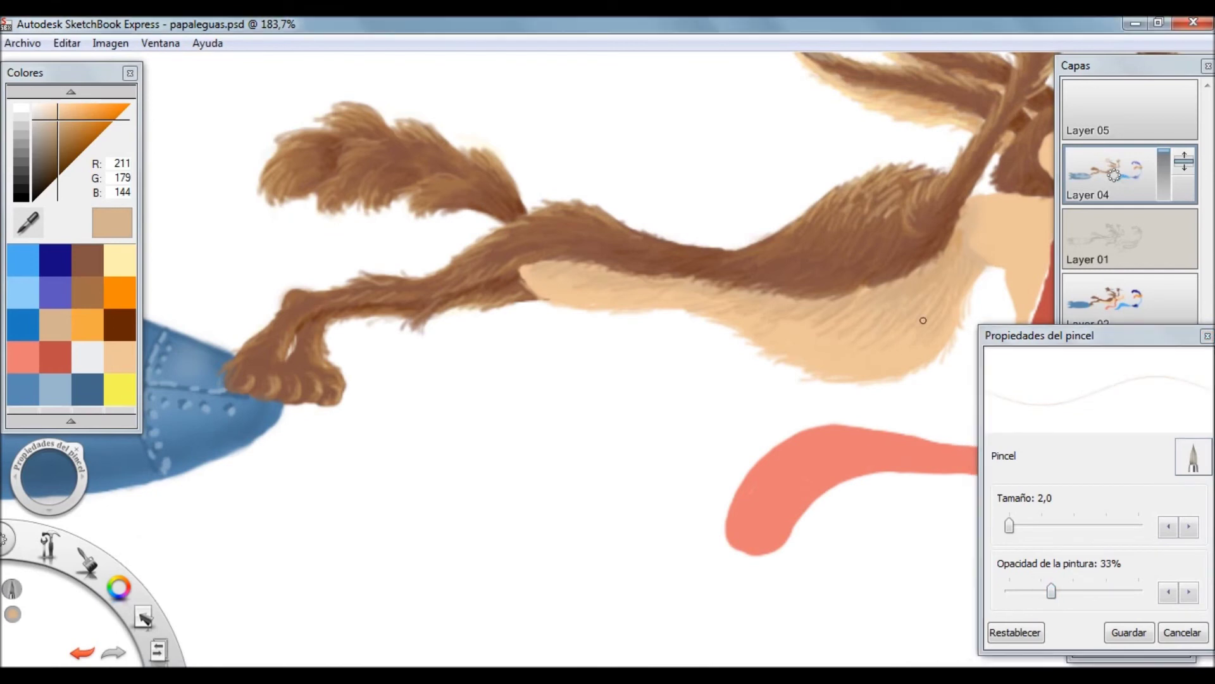
pyautogui.click(64, 109)
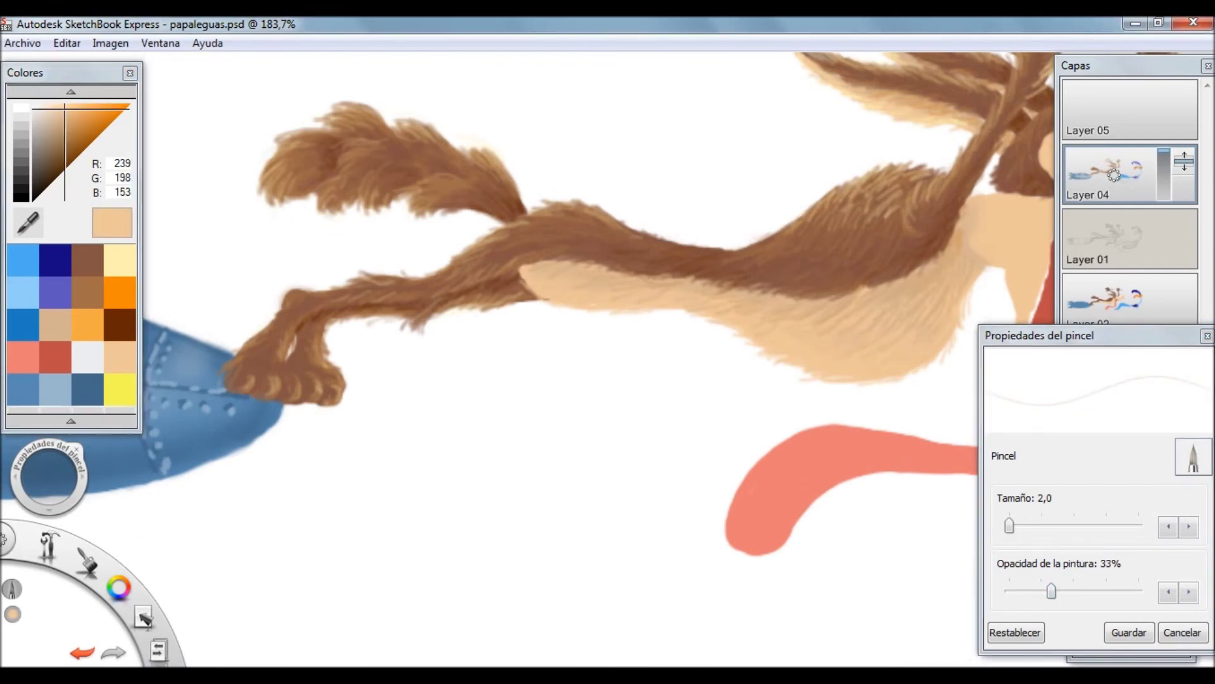
pyautogui.moveTo(1051, 590); pyautogui.dragTo(1081, 591)
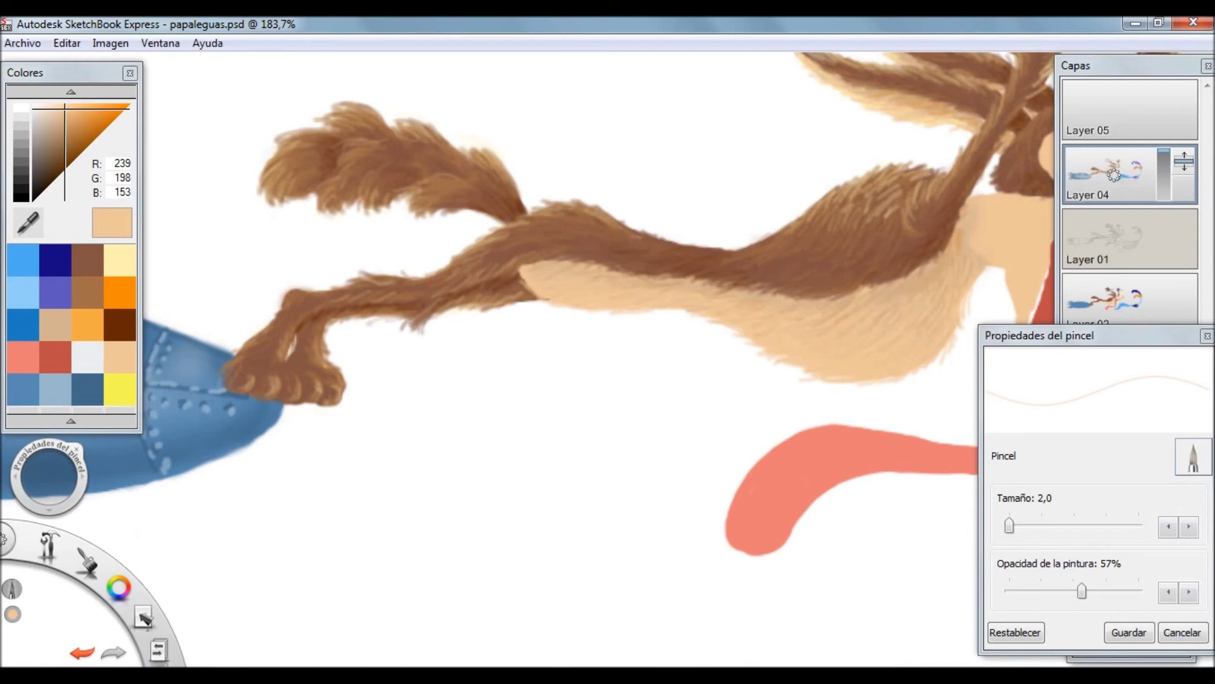
# - Highlight the belly fur with pale yellow (255, 241, 174), using the size 2.0 brush at 35% and 24% opacity
pyautogui.click(120, 259)
pyautogui.moveTo(1082, 591); pyautogui.dragTo(1052, 590)
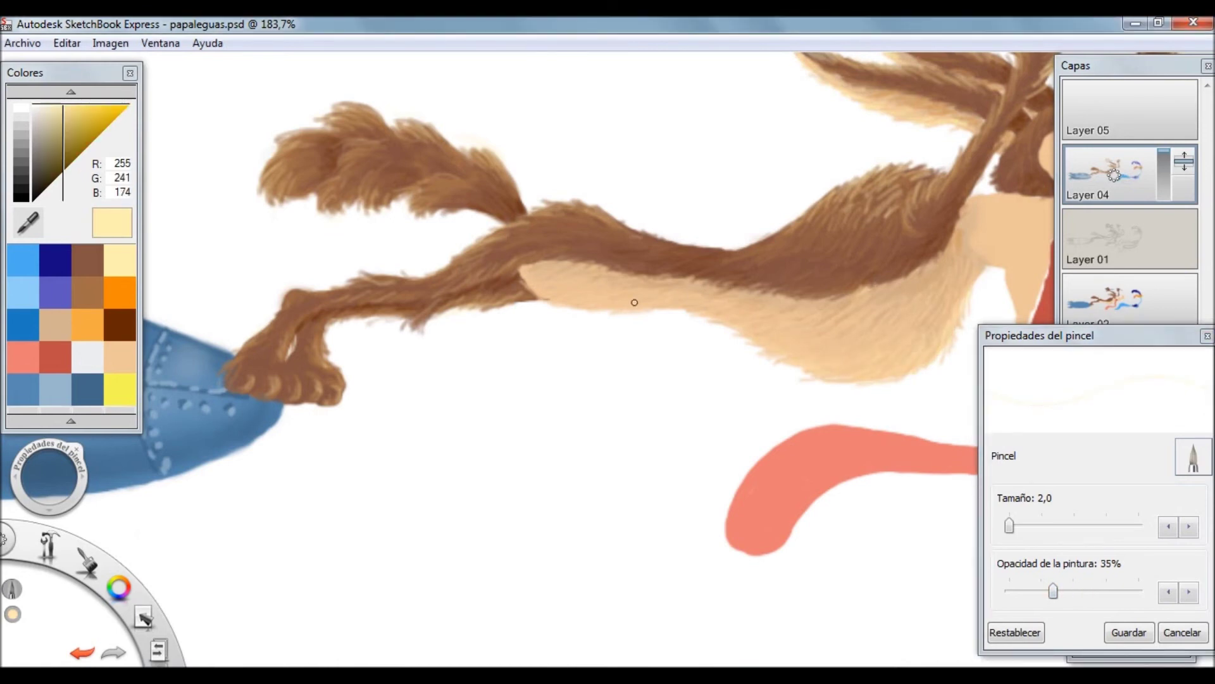
pyautogui.scroll(-4, 522, 278)
pyautogui.moveTo(1052, 590); pyautogui.dragTo(1039, 591)
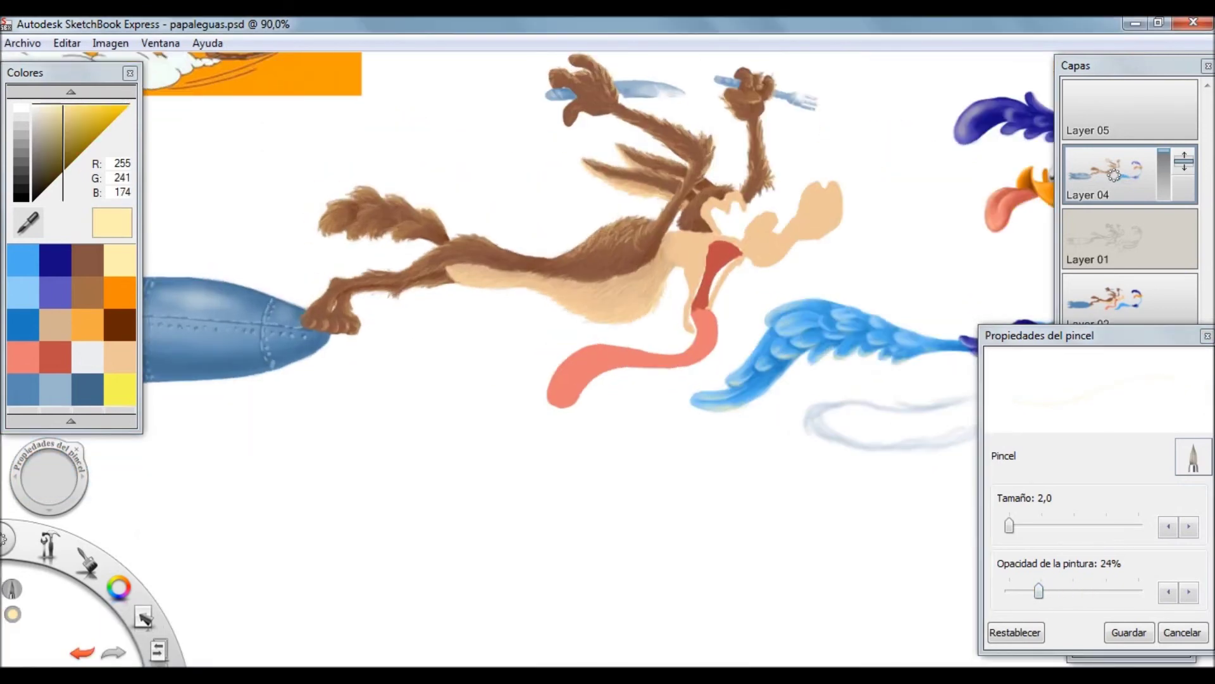
# - Show the Layer 03 background and shade the upper edge and throat of the coyote's mouth on Layer 04 with brown (141, 72, 28)
pyautogui.click(1114, 368)
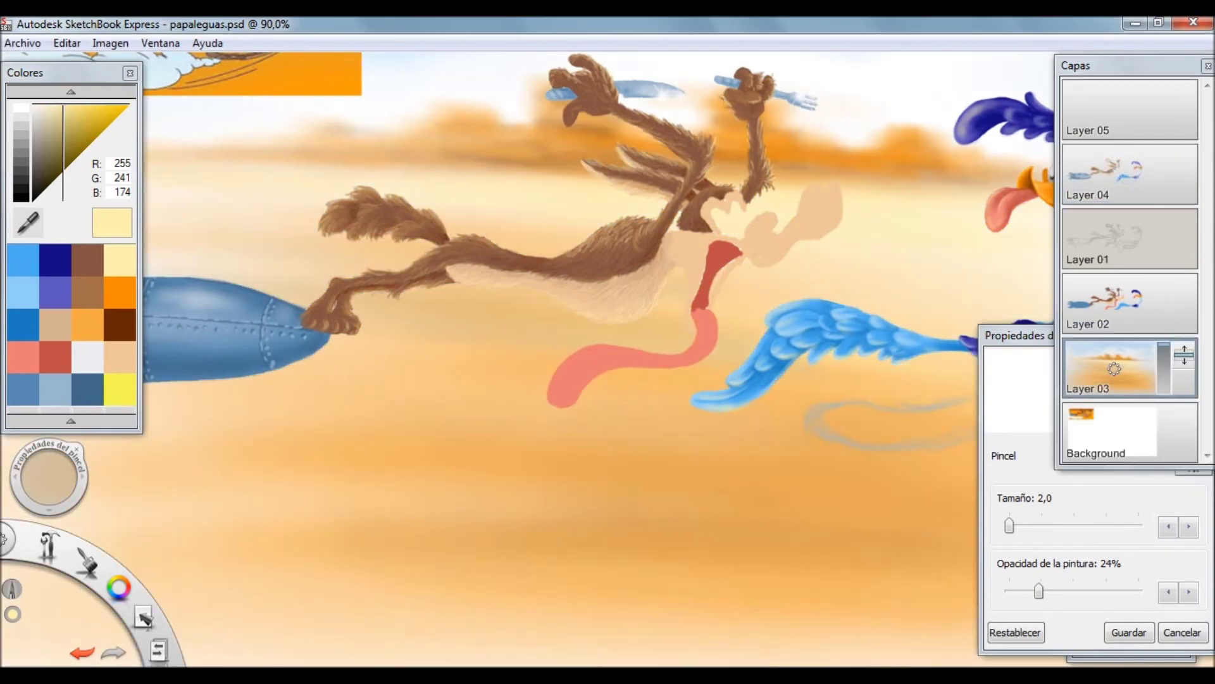
pyautogui.keyDown('alt'); pyautogui.click(633, 159); pyautogui.keyUp('alt')
pyautogui.click(1114, 174)
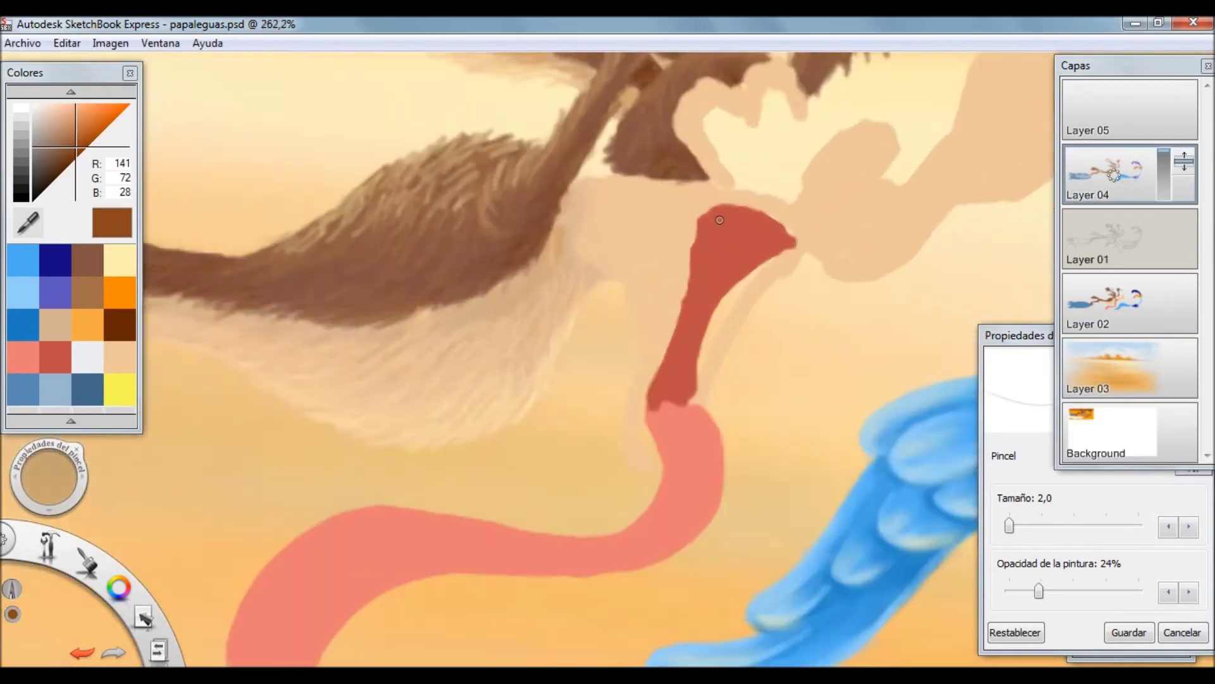
pyautogui.scroll(5, 724, 257)
pyautogui.scroll(3, 724, 257)
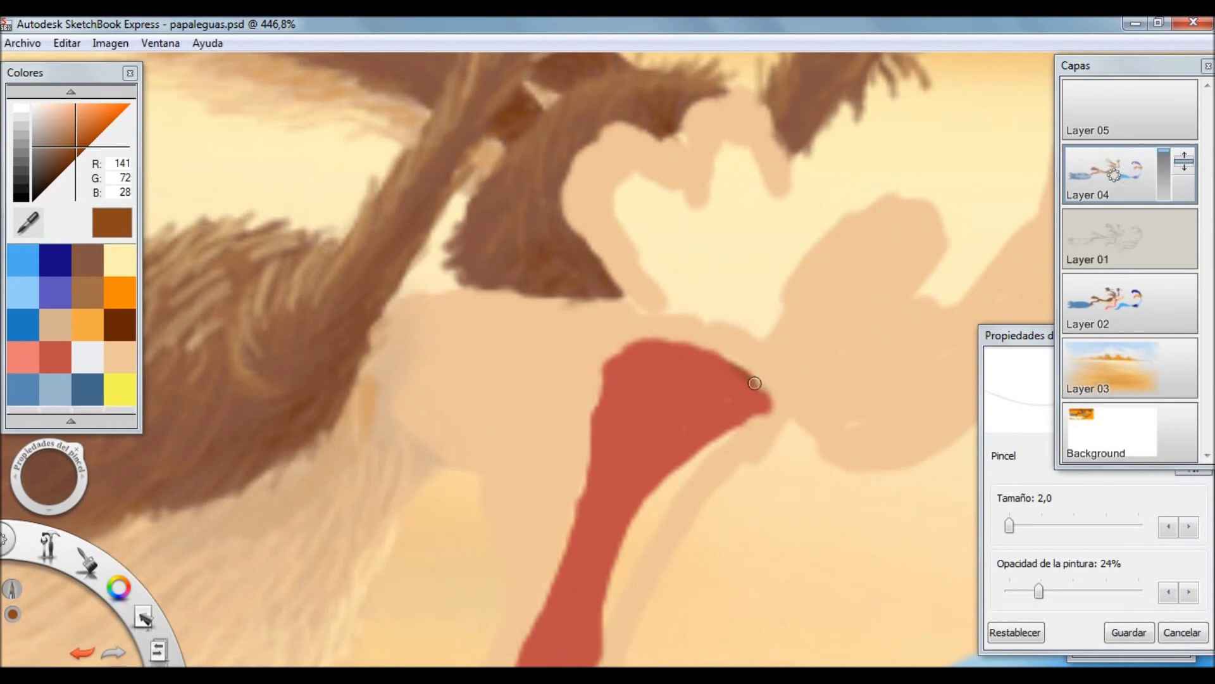
pyautogui.moveTo(627, 361); pyautogui.dragTo(747, 387)
pyautogui.hotkey('ctrl', 'b')
pyautogui.moveTo(658, 355); pyautogui.dragTo(727, 383)
pyautogui.moveTo(630, 376)
pyautogui.mouseDown()
pyautogui.moveTo(595, 414)
pyautogui.moveTo(607, 526)
pyautogui.moveTo(592, 554)
pyautogui.mouseUp()
pyautogui.scroll(-4, 652, 435)
pyautogui.moveTo(627, 412); pyautogui.dragTo(615, 454)
# - Deepen the inside of the coyote's mouth with dark brown (77, 32, 5), leaving a red edge along the lower jaw
pyautogui.click(1168, 520)
pyautogui.click(119, 324)
pyautogui.moveTo(658, 389)
pyautogui.mouseDown()
pyautogui.moveTo(633, 398)
pyautogui.moveTo(611, 506)
pyautogui.mouseUp()
pyautogui.scroll(5, 664, 449)
pyautogui.moveTo(639, 320); pyautogui.dragTo(567, 551)
pyautogui.moveTo(709, 336)
pyautogui.mouseDown()
pyautogui.moveTo(807, 364)
pyautogui.moveTo(715, 389)
pyautogui.mouseUp()
pyautogui.scroll(-8, 665, 449)
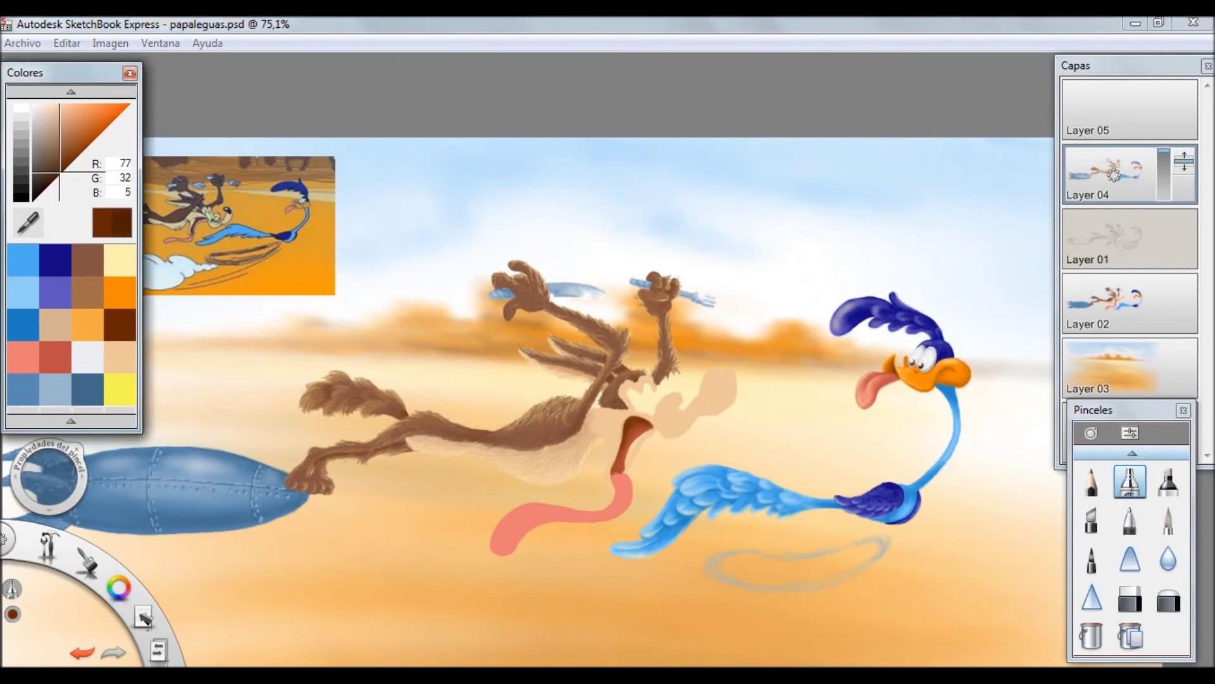
pyautogui.scroll(-2, 624, 497)
pyautogui.scroll(5, 623, 497)
pyautogui.moveTo(633, 326)
pyautogui.mouseDown()
pyautogui.moveTo(592, 443)
pyautogui.moveTo(614, 376)
pyautogui.moveTo(573, 452)
pyautogui.moveTo(592, 468)
pyautogui.mouseUp()
# - Shade the tongue's centre groove and edges in red (190, 78, 70) at 15% opacity, and soften them with airbrushed salmon (234, 124, 116)
pyautogui.click(55, 356)
pyautogui.click(1169, 519)
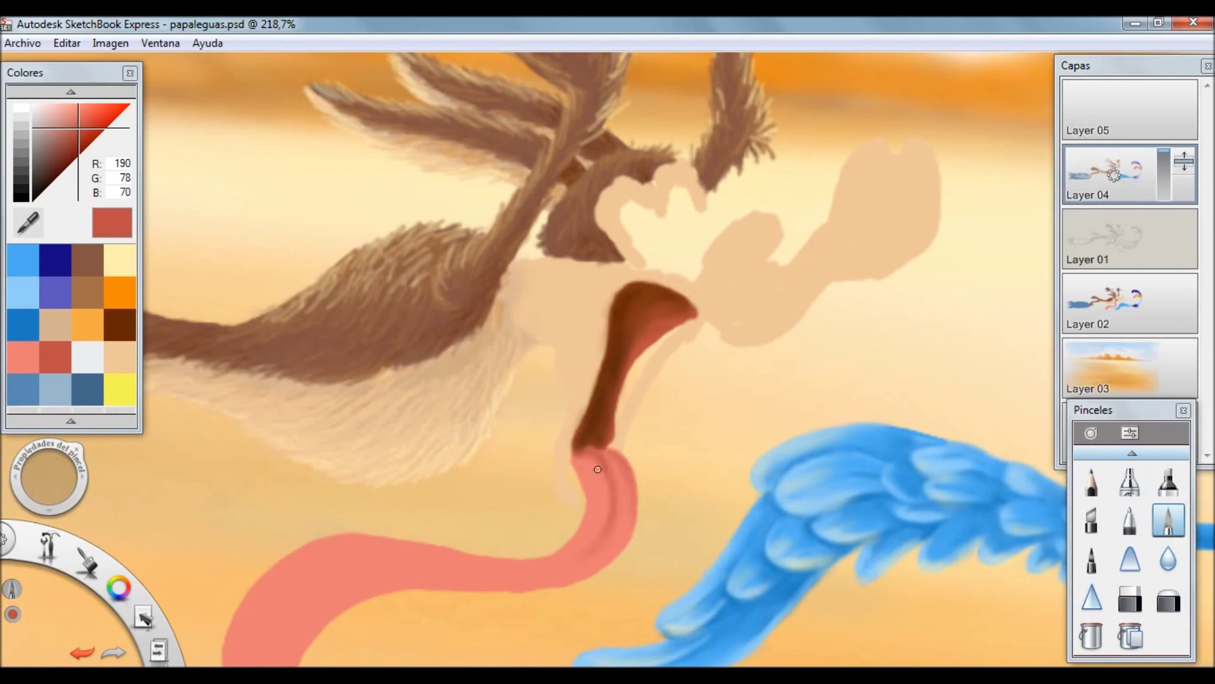
pyautogui.hotkey('ctrl', 'b')
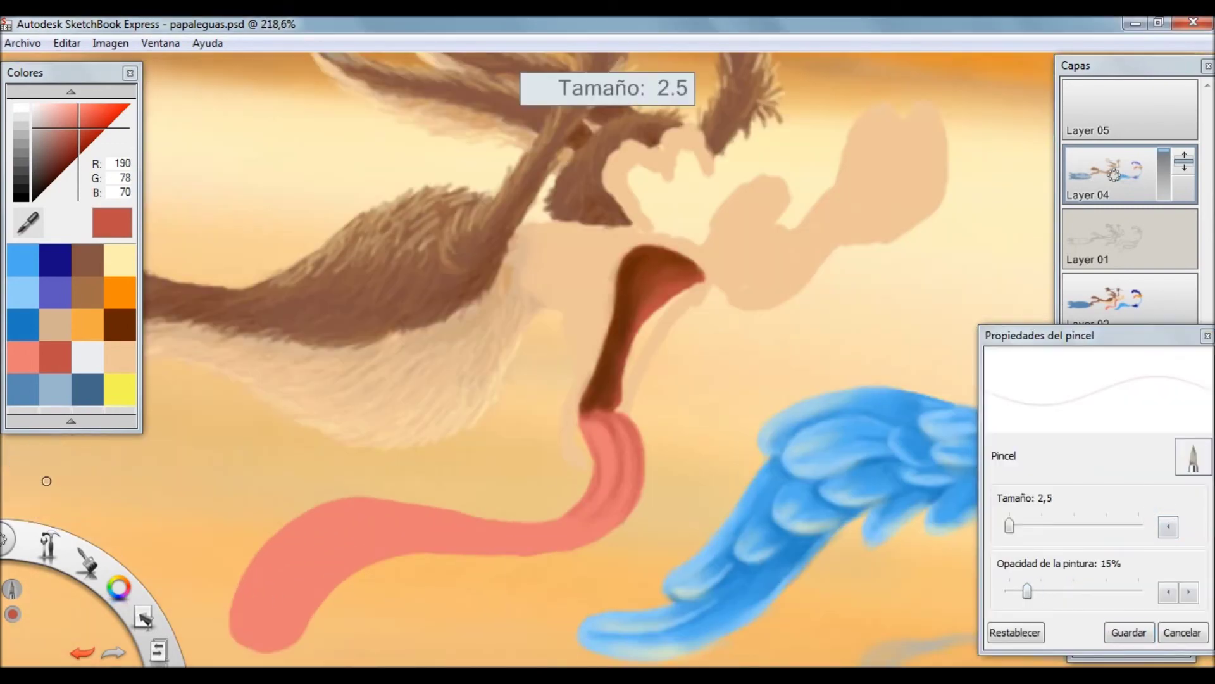
pyautogui.moveTo(517, 531); pyautogui.dragTo(344, 533)
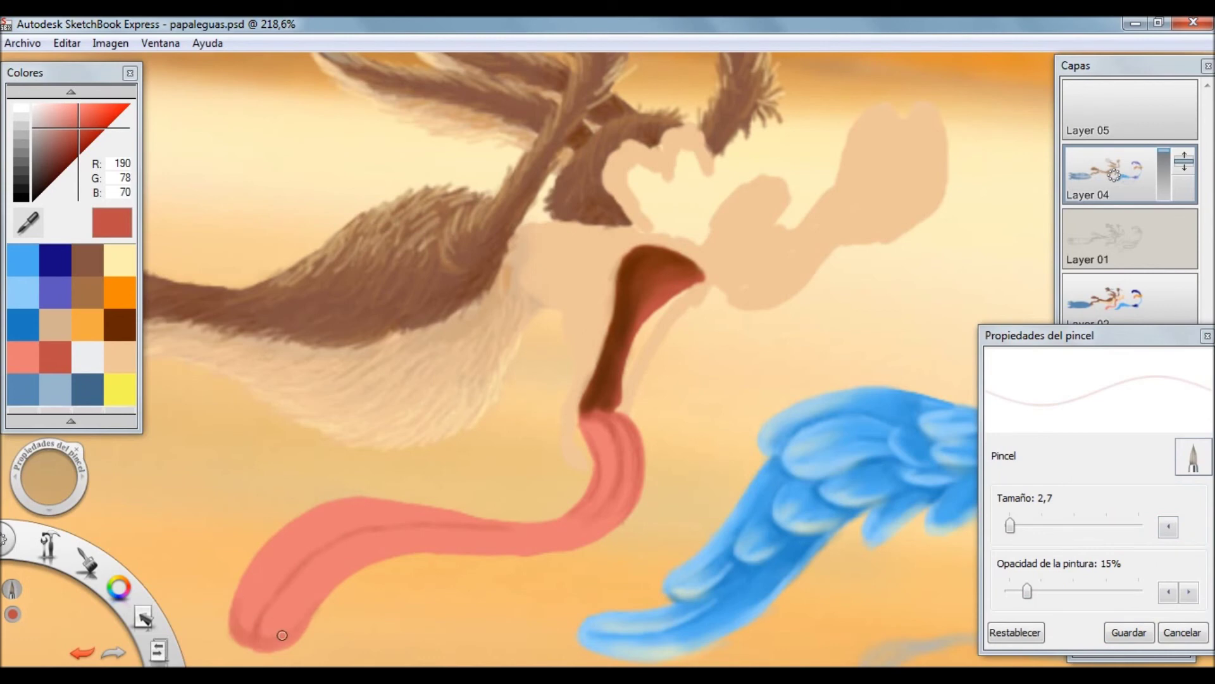
pyautogui.moveTo(608, 531); pyautogui.dragTo(383, 549)
pyautogui.moveTo(598, 505)
pyautogui.mouseDown()
pyautogui.moveTo(557, 524)
pyautogui.moveTo(349, 557)
pyautogui.moveTo(266, 633)
pyautogui.moveTo(390, 524)
pyautogui.moveTo(260, 633)
pyautogui.moveTo(345, 529)
pyautogui.mouseUp()
pyautogui.click(440, 535)
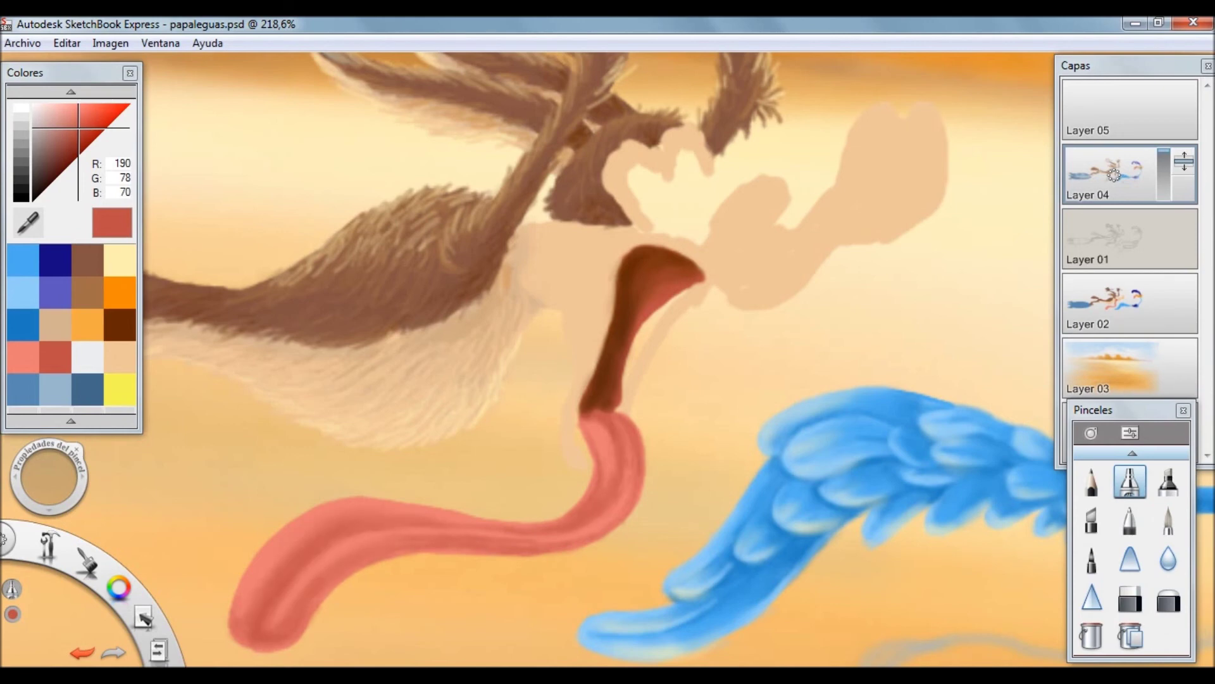
pyautogui.click(23, 357)
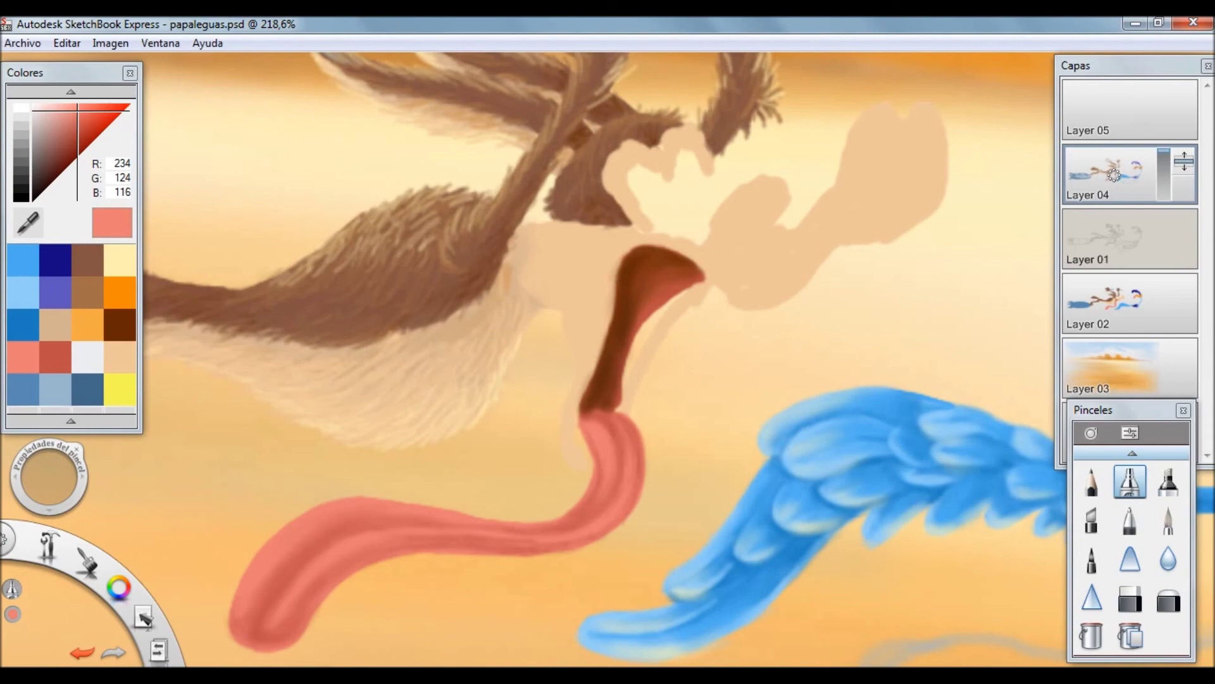
pyautogui.moveTo(450, 543); pyautogui.dragTo(488, 542)
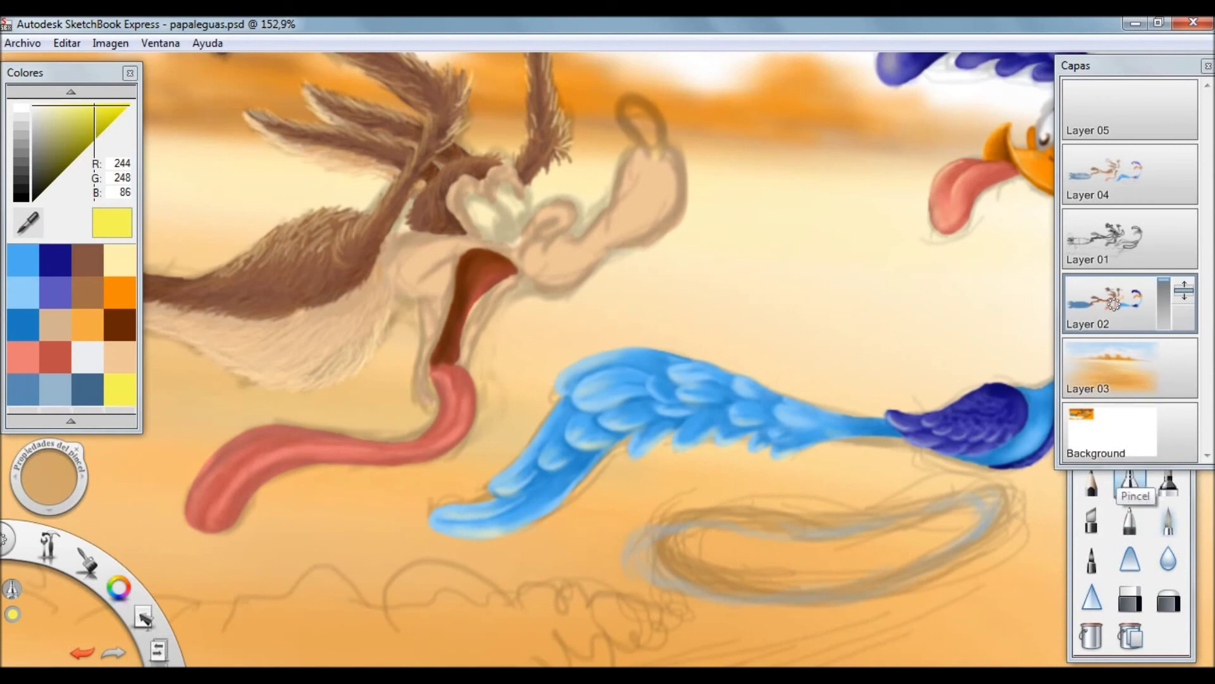
# - Paint the coyote's eyes yellow (244, 248, 86) on Layer 02, following the sketch
pyautogui.click(1130, 482)
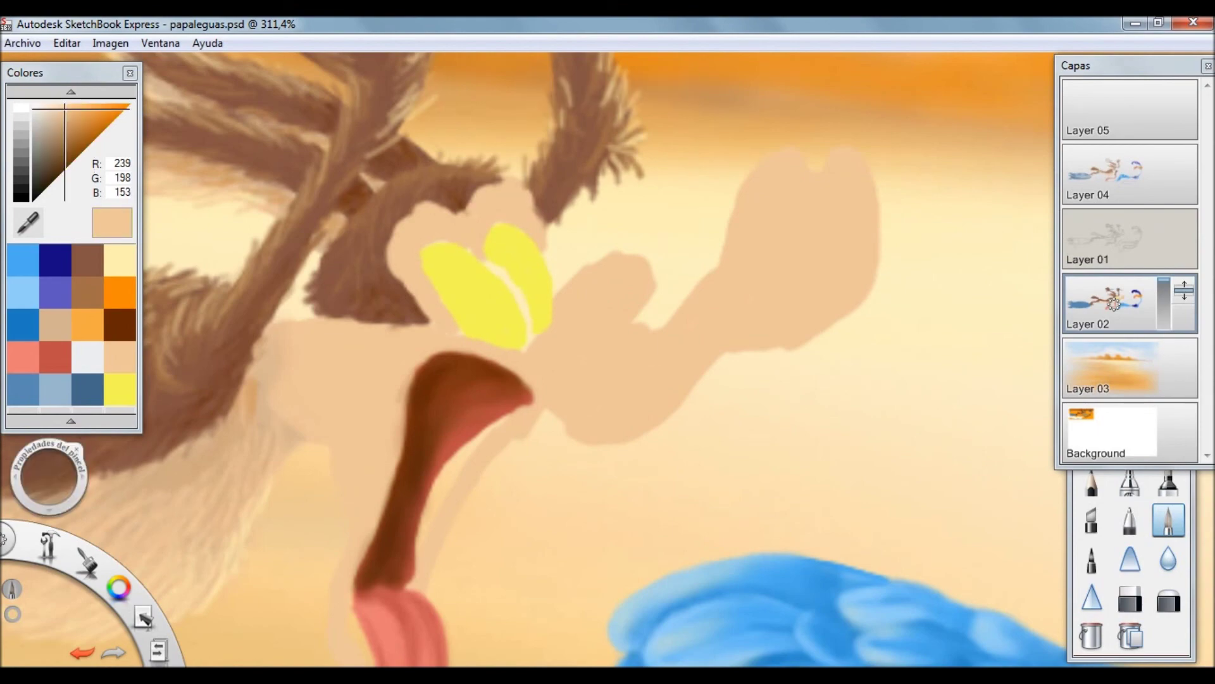
pyautogui.scroll(-5, 608, 354)
pyautogui.scroll(5, 608, 354)
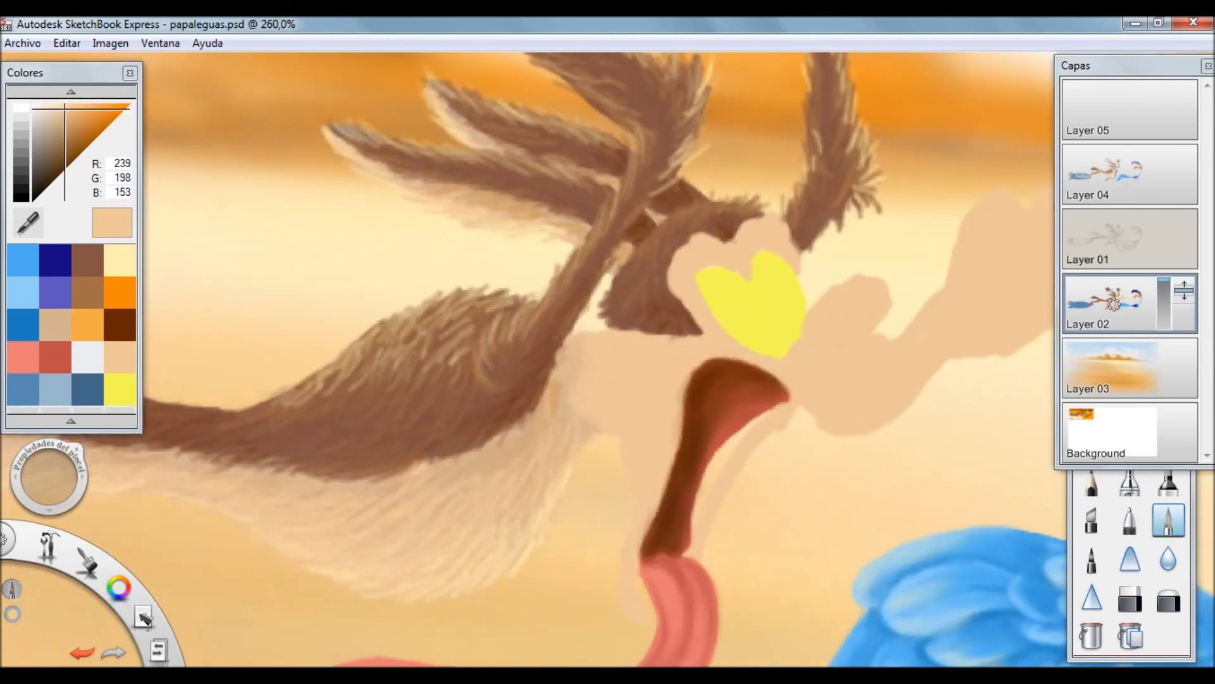
# - Reshape the lower jaw around the mouth on Layer 02, erasing the excess at its tip and repainting the lip in peach (239, 198, 153)
pyautogui.click(1129, 598)
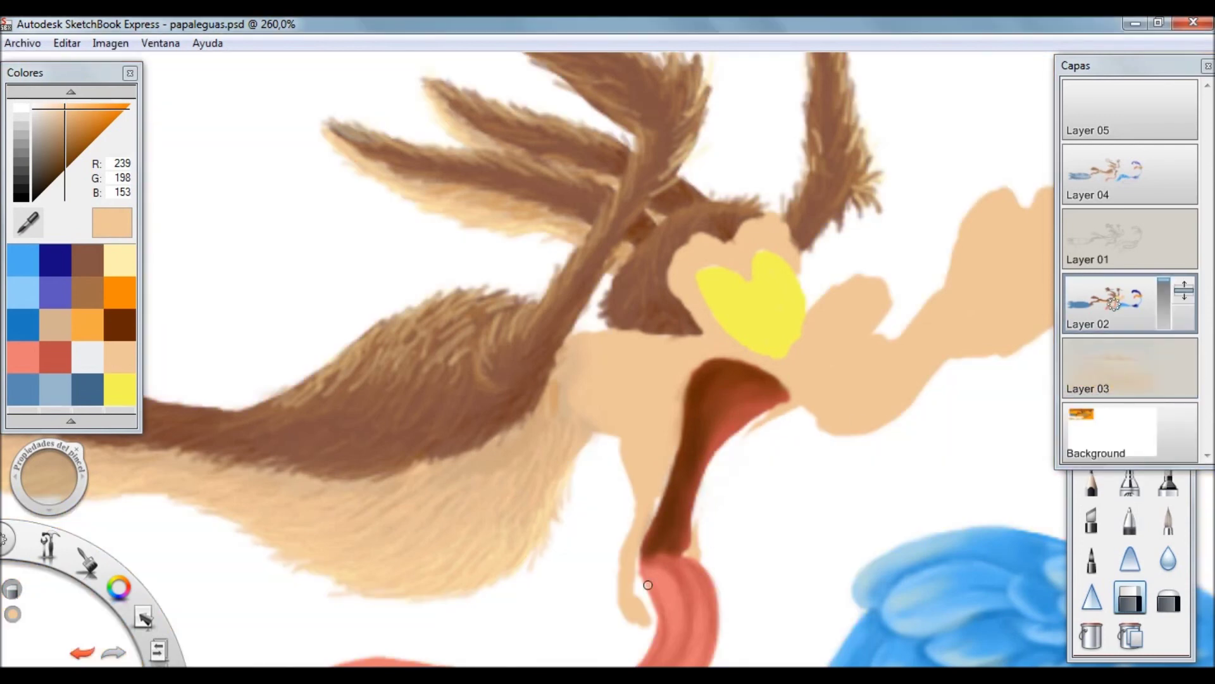
pyautogui.moveTo(621, 541); pyautogui.dragTo(641, 624)
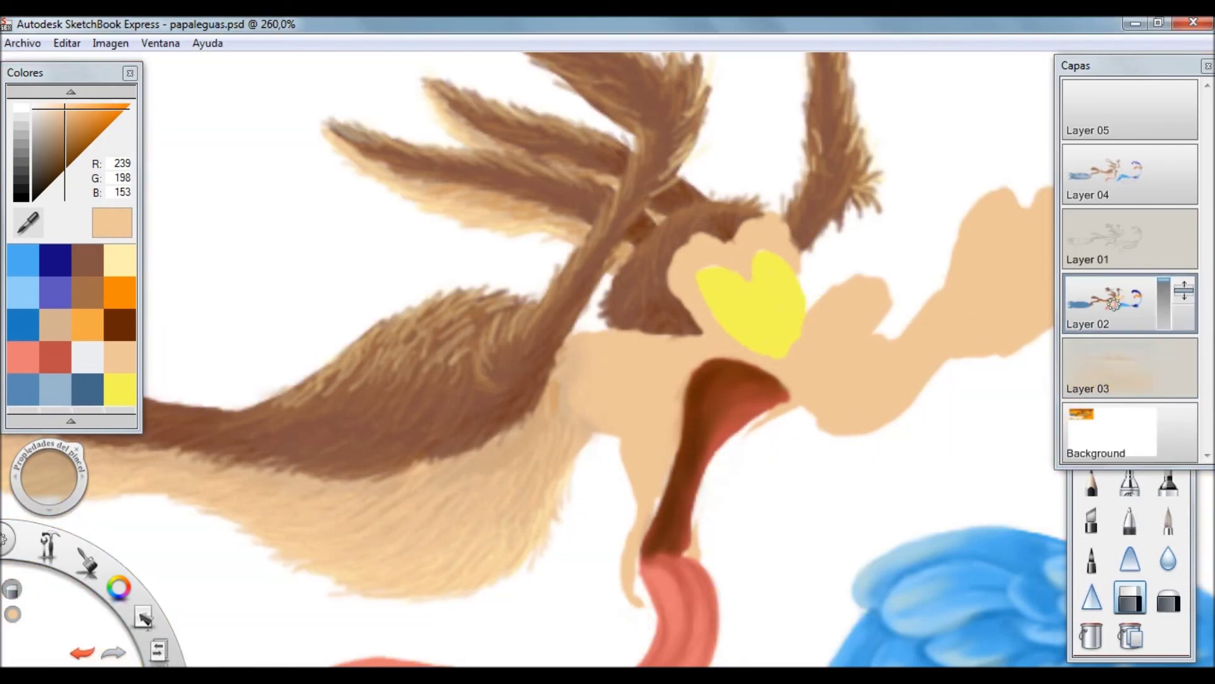
pyautogui.click(1169, 519)
pyautogui.moveTo(664, 459); pyautogui.dragTo(645, 547)
pyautogui.click(1130, 598)
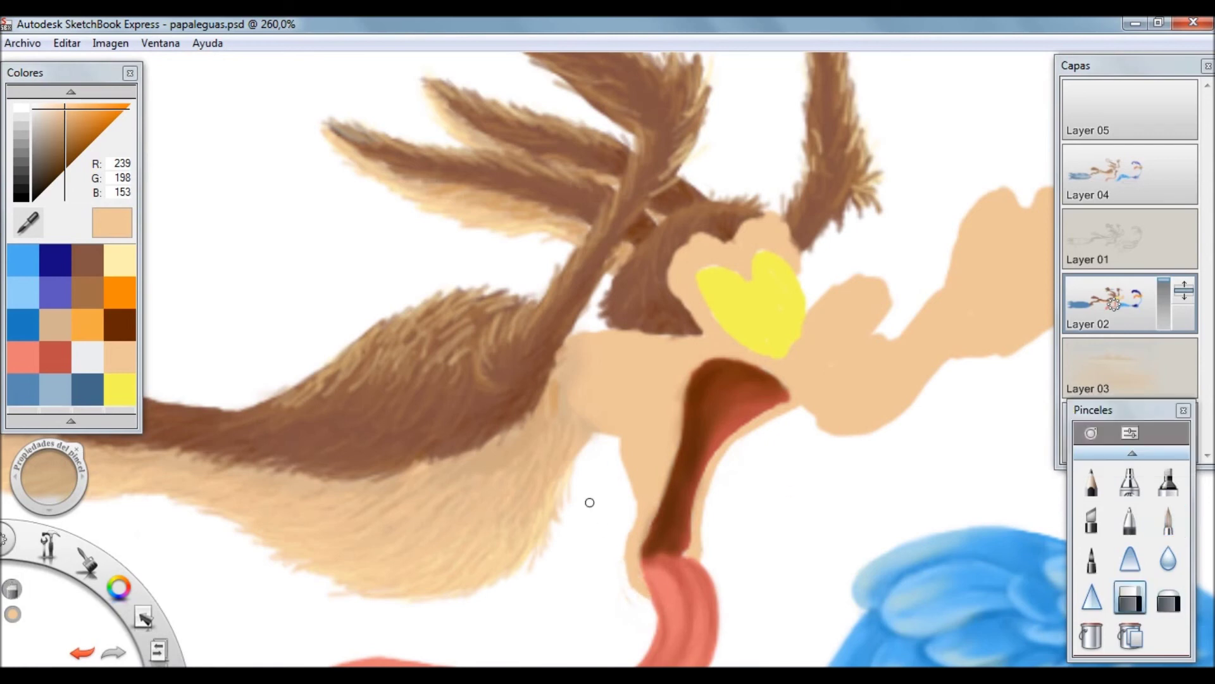
pyautogui.press('e')
pyautogui.hotkey('ctrl', 'y')
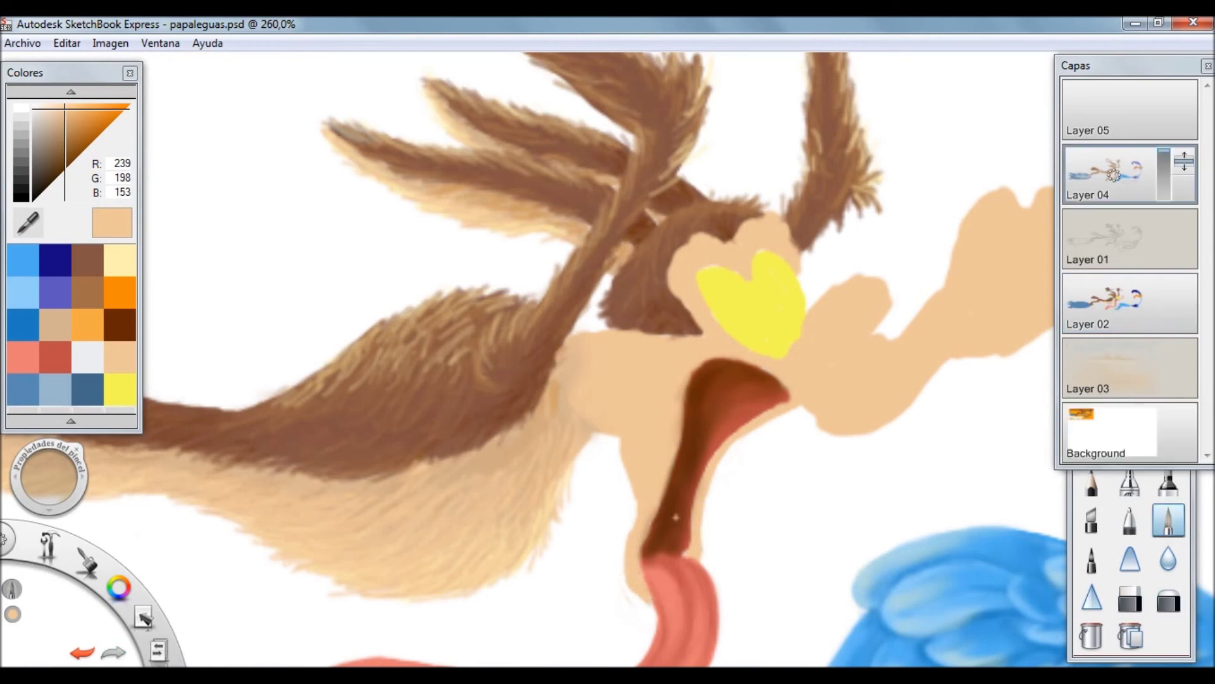
# - Retouch the tongue's base on Layer 04 with red (190, 78, 70) at 47% opacity and salmon (234, 124, 116) at 20%, size 2.0
pyautogui.click(55, 355)
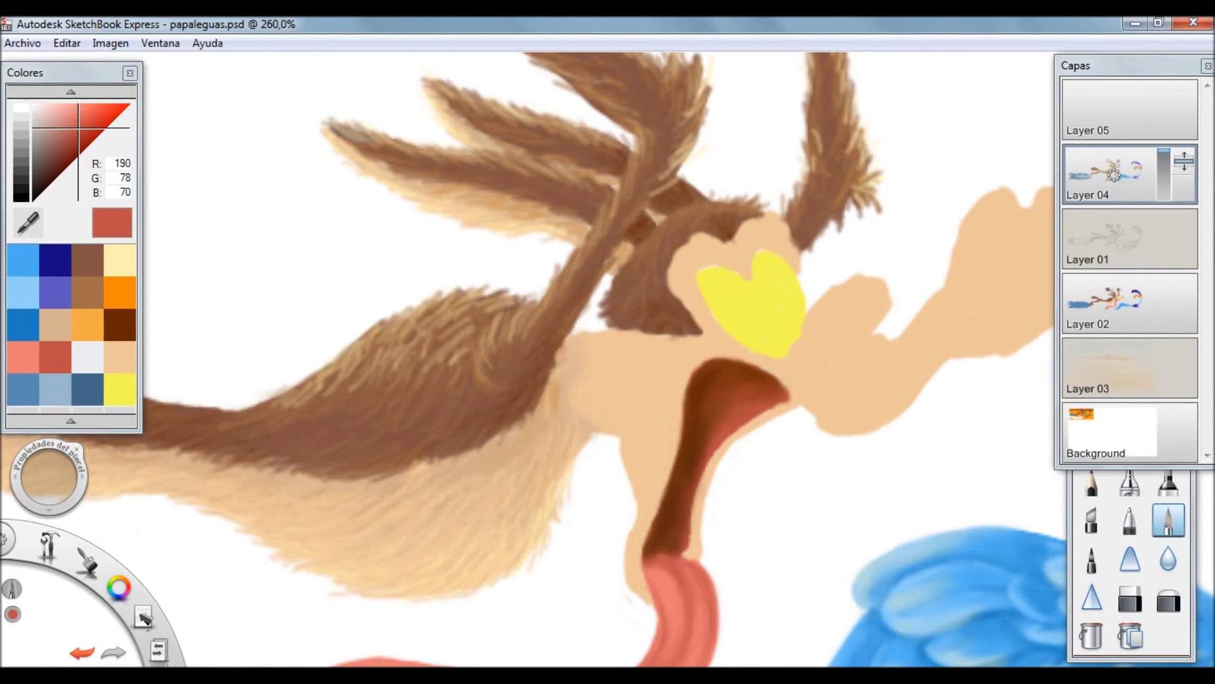
pyautogui.hotkey('ctrl', 'alt', 'b')
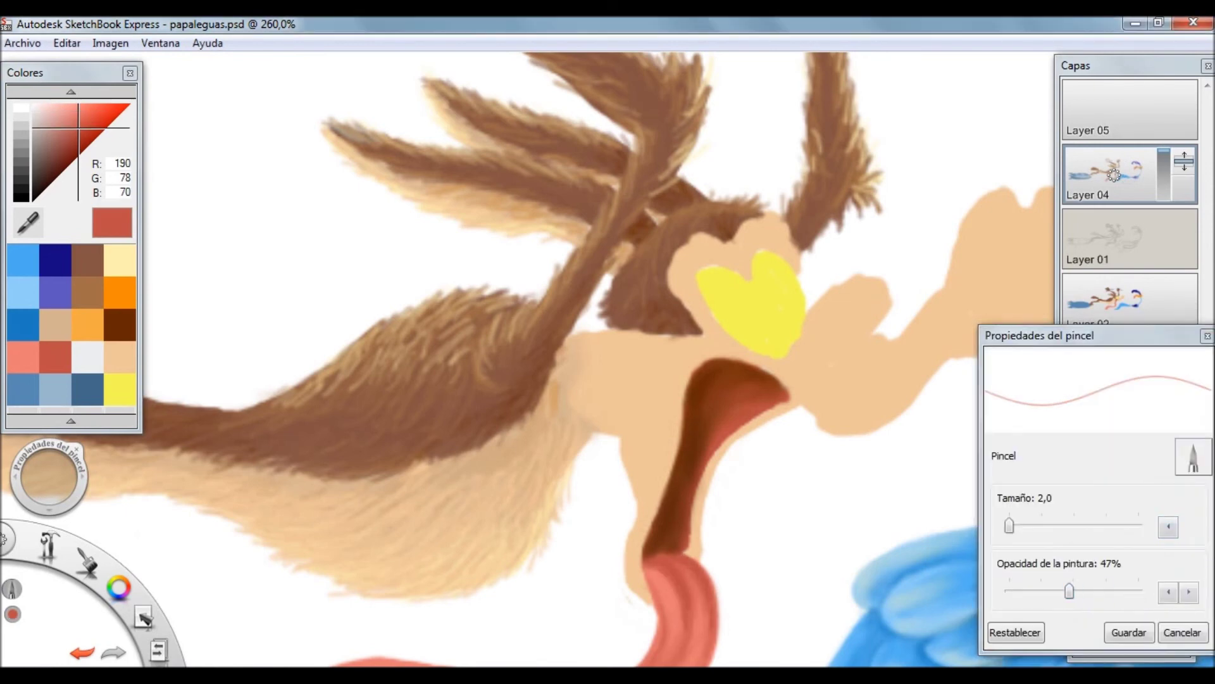
pyautogui.click(23, 355)
pyautogui.moveTo(1069, 591); pyautogui.dragTo(1035, 591)
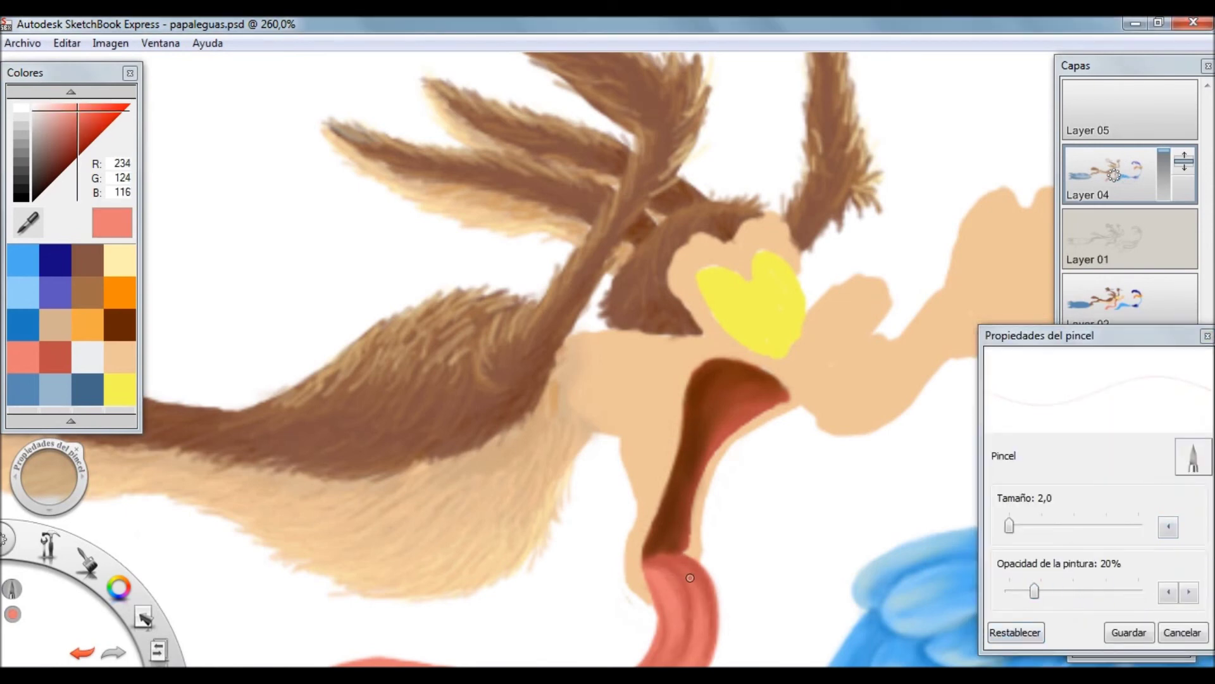
pyautogui.keyDown('alt'); pyautogui.click(555, 386); pyautogui.keyUp('alt')
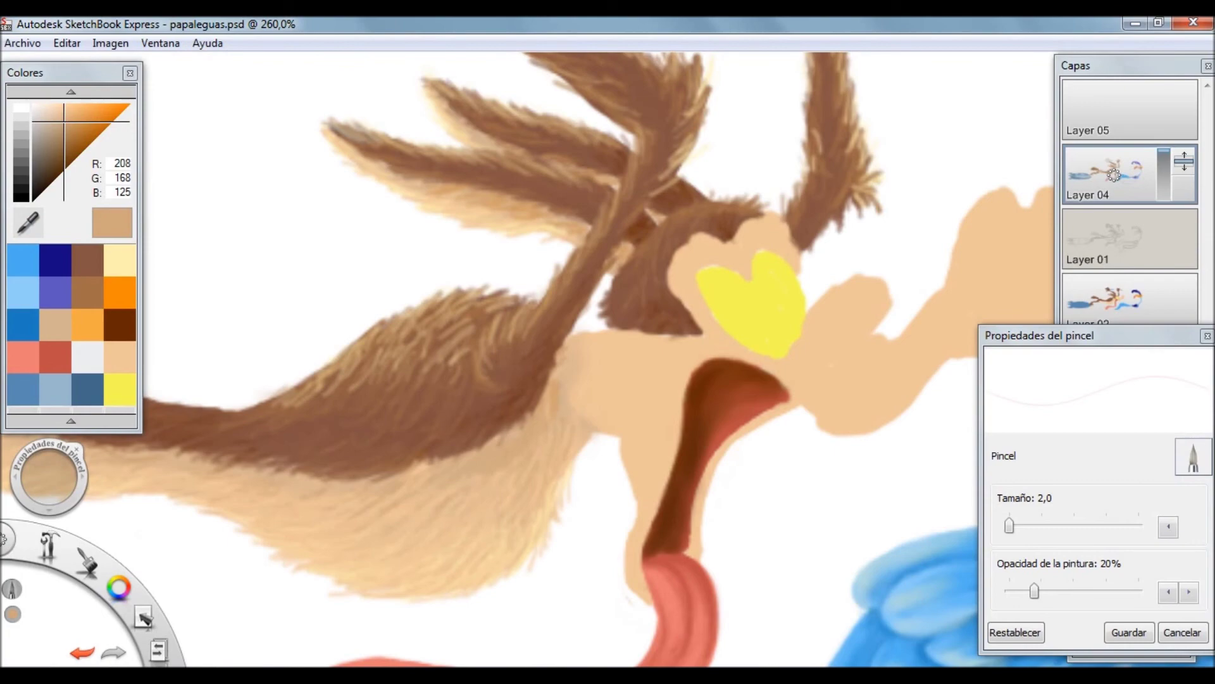
pyautogui.keyDown('alt'); pyautogui.click(514, 429); pyautogui.keyUp('alt')
pyautogui.scroll(-5, 188, 323)
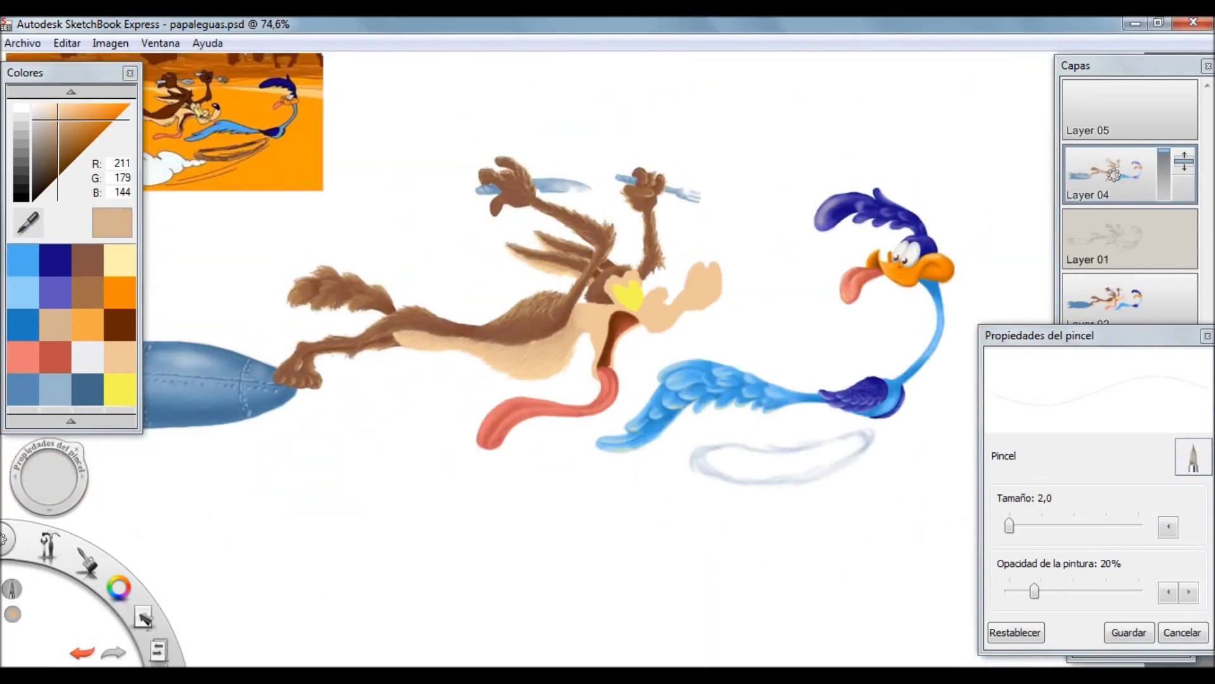
# - Show the sketch on Layer 01 and paint the coyote's nose on Layer 02 in dark navy (33, 30, 74) at 100% opacity
pyautogui.click(1101, 250)
pyautogui.click(1130, 304)
pyautogui.scroll(4, 685, 229)
pyautogui.moveTo(1034, 591); pyautogui.dragTo(1138, 591)
pyautogui.click(55, 259)
pyautogui.moveTo(740, 248)
pyautogui.mouseDown()
pyautogui.moveTo(703, 265)
pyautogui.moveTo(757, 269)
pyautogui.moveTo(697, 243)
pyautogui.moveTo(750, 302)
pyautogui.mouseUp()
pyautogui.keyDown('alt'); pyautogui.click(750, 284); pyautogui.keyUp('alt')
pyautogui.moveTo(709, 244); pyautogui.dragTo(745, 291)
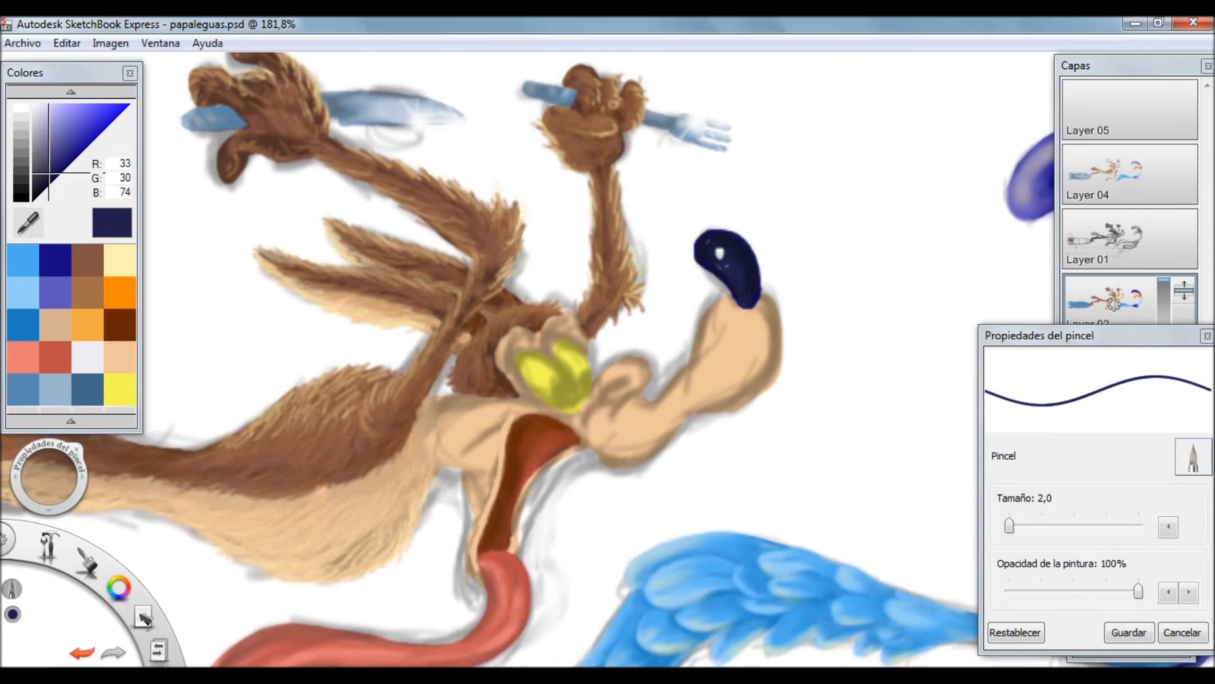
# - Lighten the nose's upper part on Layer 04 with grey (96, 95, 104) at 21% opacity, size 2.0
pyautogui.click(1114, 172)
pyautogui.moveTo(1138, 592); pyautogui.dragTo(1034, 591)
pyautogui.keyDown('alt'); pyautogui.click(710, 247); pyautogui.keyUp('alt')
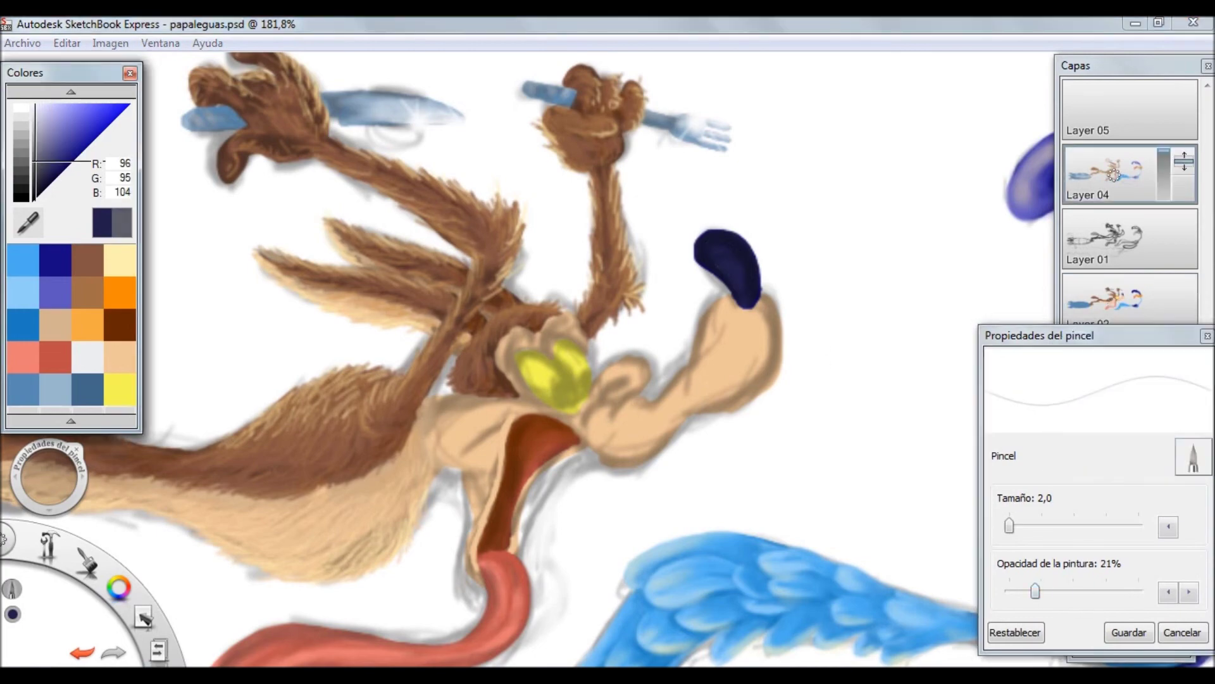
pyautogui.press('Escape')
pyautogui.moveTo(686, 333); pyautogui.dragTo(696, 345)
pyautogui.moveTo(725, 260); pyautogui.dragTo(754, 297)
# - Build up the nose's shine with off-white (236, 238, 239), using the paintbrush and the airbrush
pyautogui.keyDown('alt'); pyautogui.click(729, 262); pyautogui.keyUp('alt')
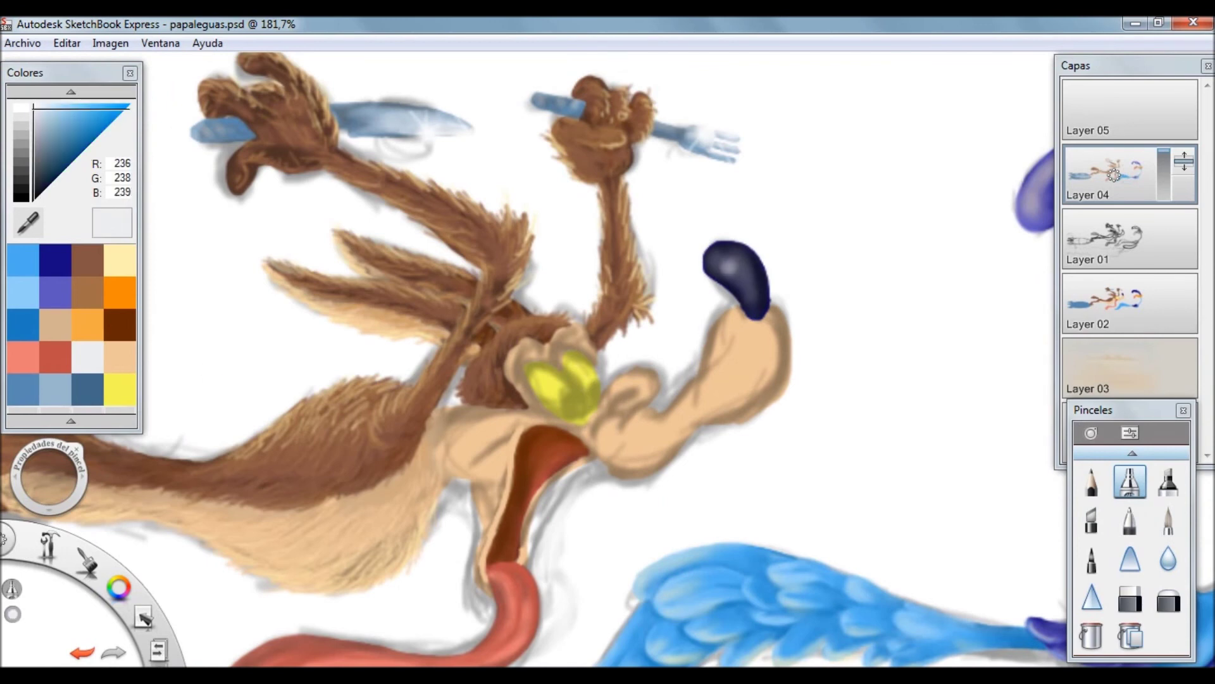
pyautogui.moveTo(721, 260); pyautogui.dragTo(737, 269)
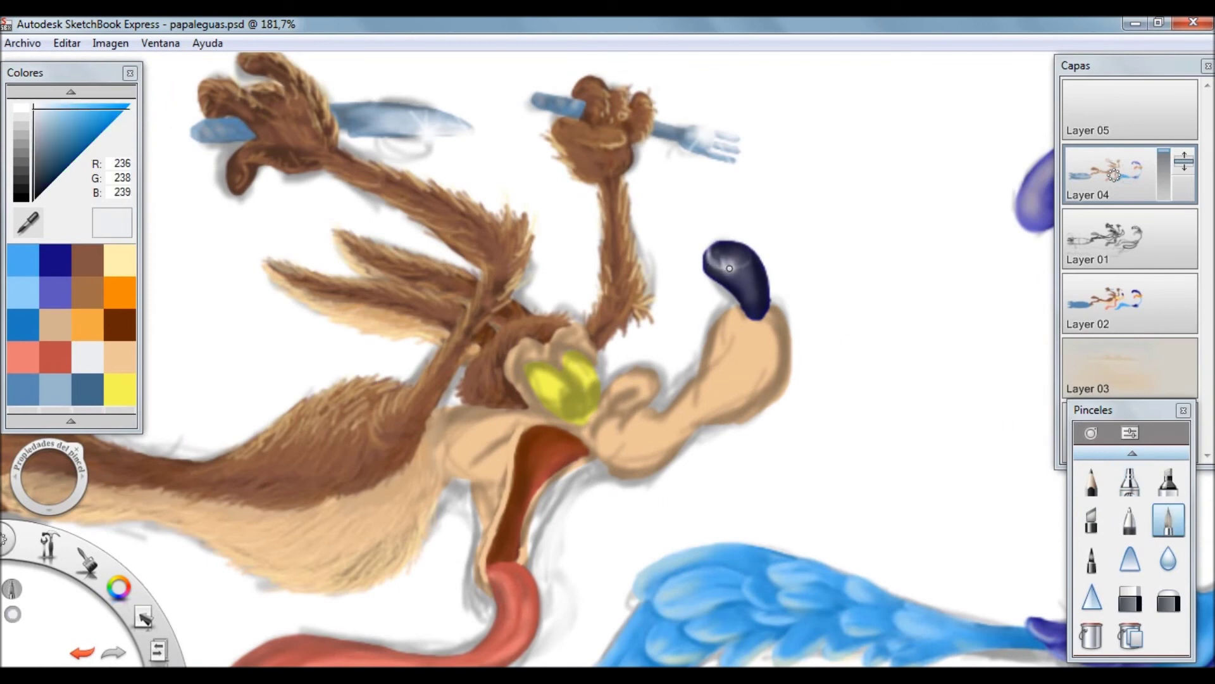
pyautogui.click(1130, 481)
pyautogui.moveTo(712, 254); pyautogui.dragTo(750, 285)
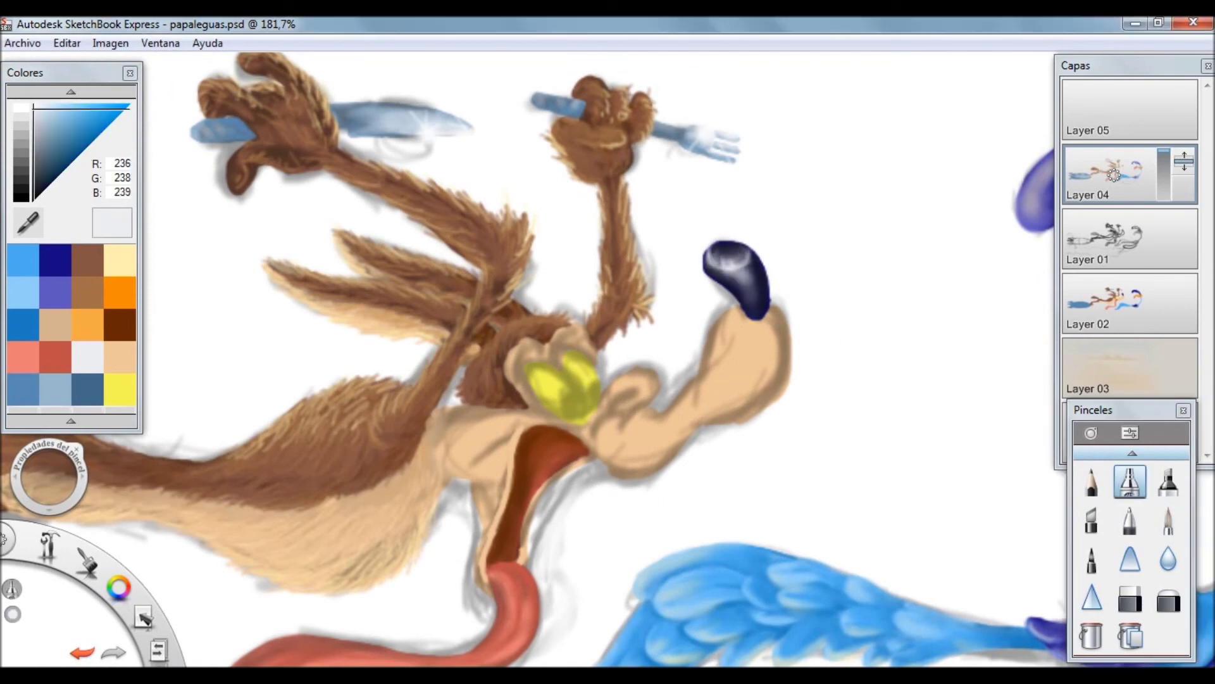
pyautogui.click(1168, 519)
# - Add a pure white (255, 255, 255) glint to the nose's shine with the airbrush
pyautogui.keyDown('alt'); pyautogui.click(728, 262); pyautogui.keyUp('alt')
pyautogui.click(729, 271)
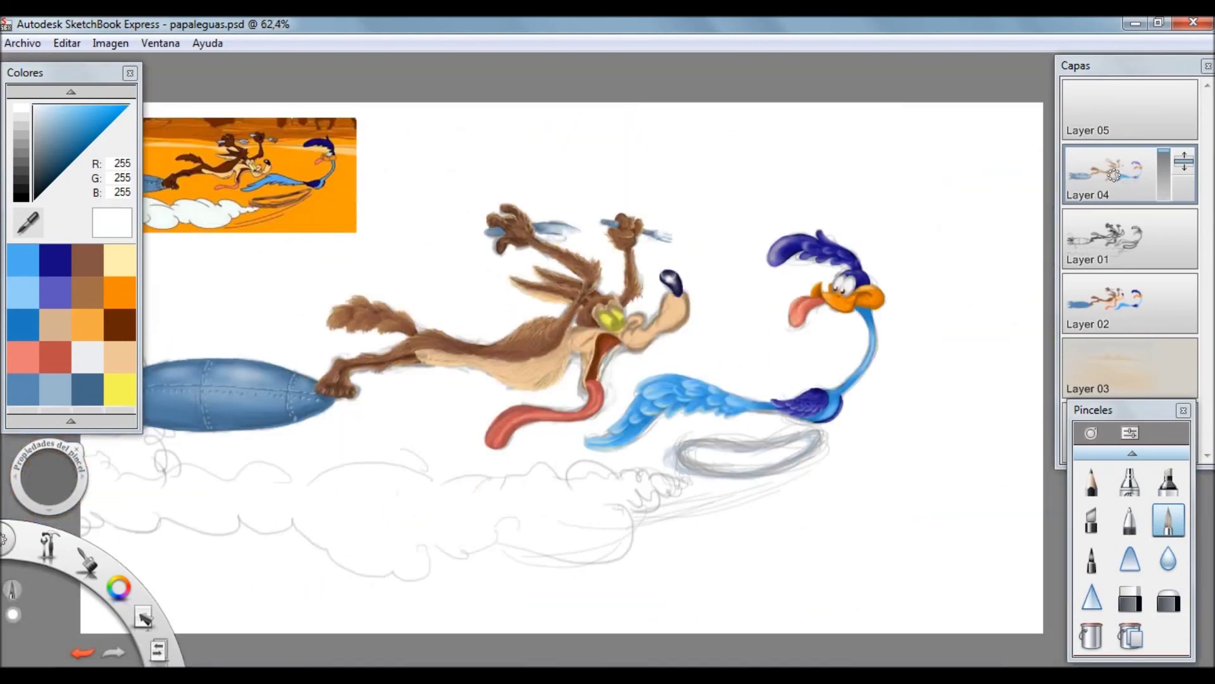
pyautogui.hotkey('ctrl', 'z')
pyautogui.click(1130, 481)
pyautogui.moveTo(734, 243)
pyautogui.mouseDown()
pyautogui.moveTo(728, 266)
pyautogui.moveTo(747, 282)
pyautogui.moveTo(740, 240)
pyautogui.mouseUp()
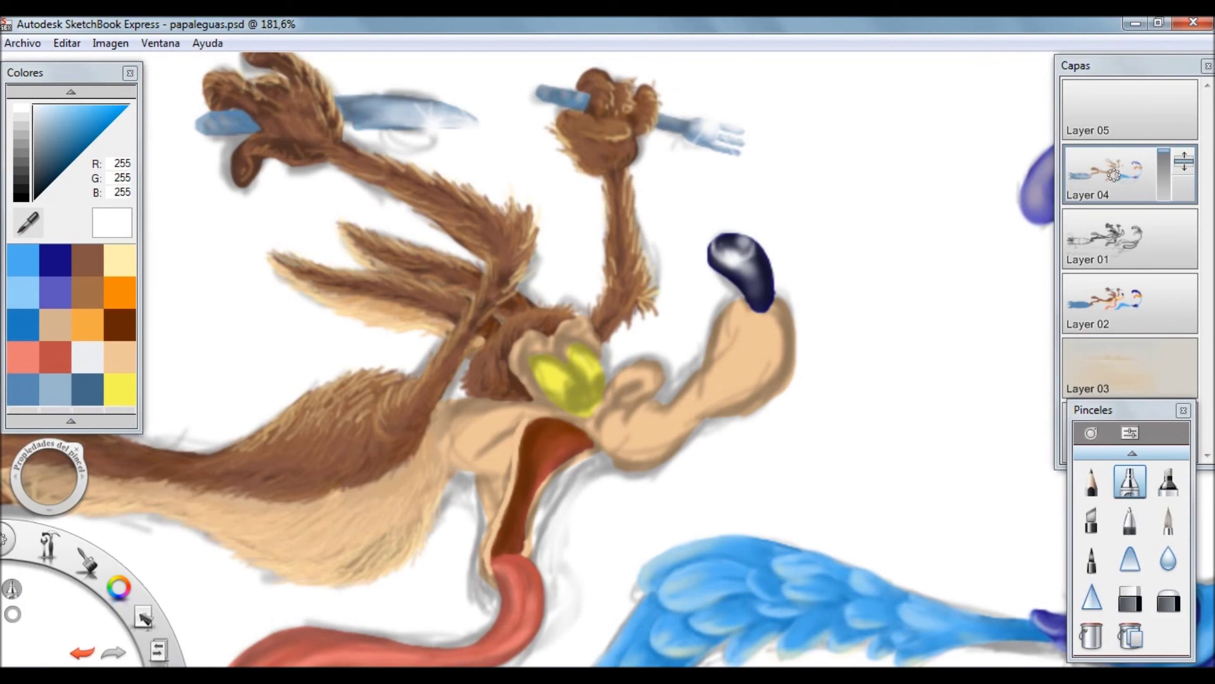
# - Retouch the nose's outer edge on Layer 02 at 97% opacity with dark navy (28, 26, 52) and off-white (236, 238, 239)
pyautogui.keyDown('alt'); pyautogui.click(713, 246); pyautogui.keyUp('alt')
pyautogui.scroll(-2, 327, 51)
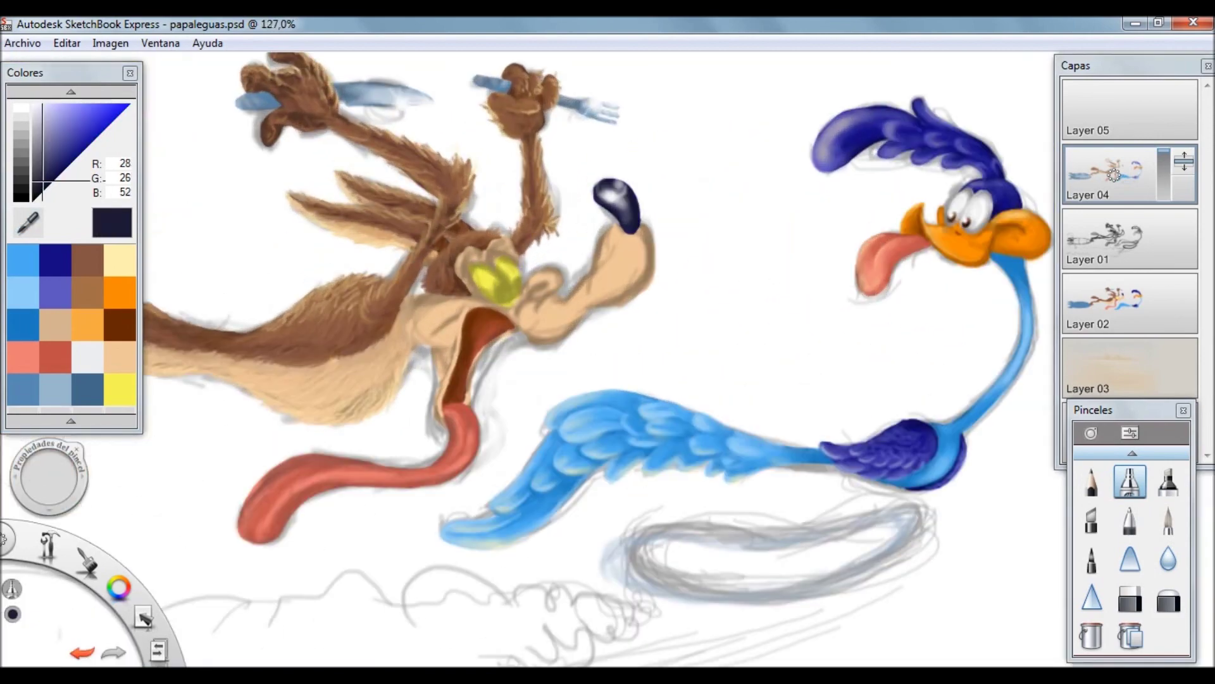
pyautogui.scroll(-2, 528, 359)
pyautogui.scroll(3, 528, 359)
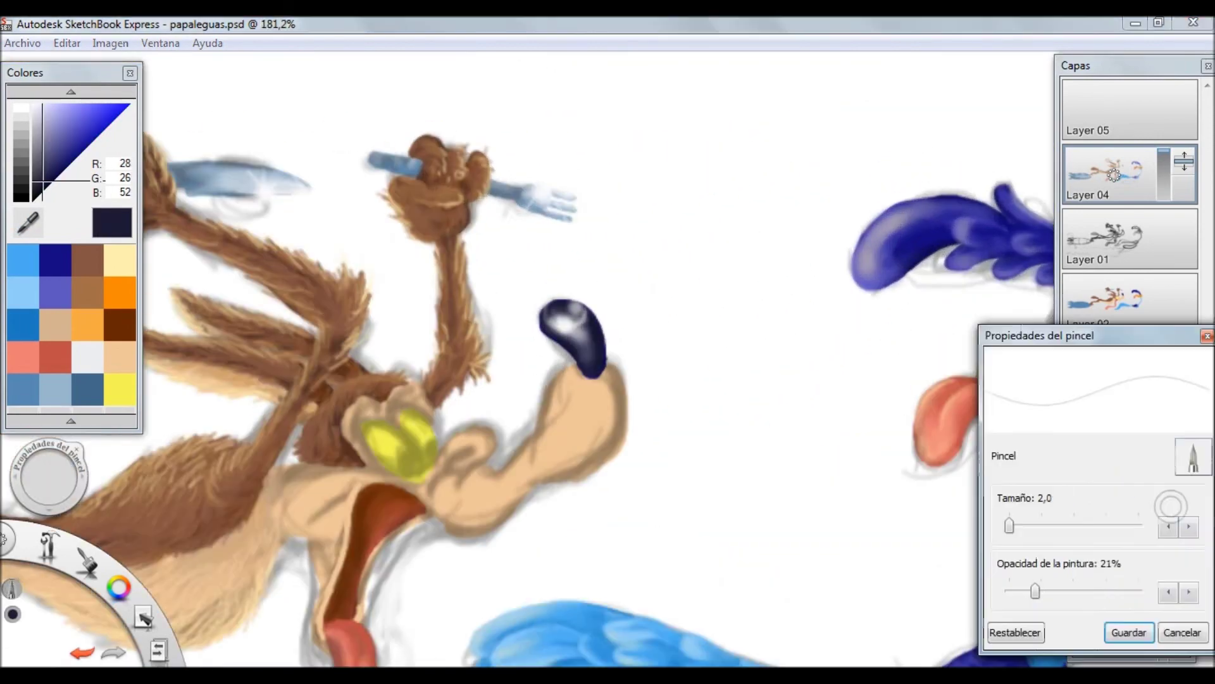
pyautogui.click(1107, 303)
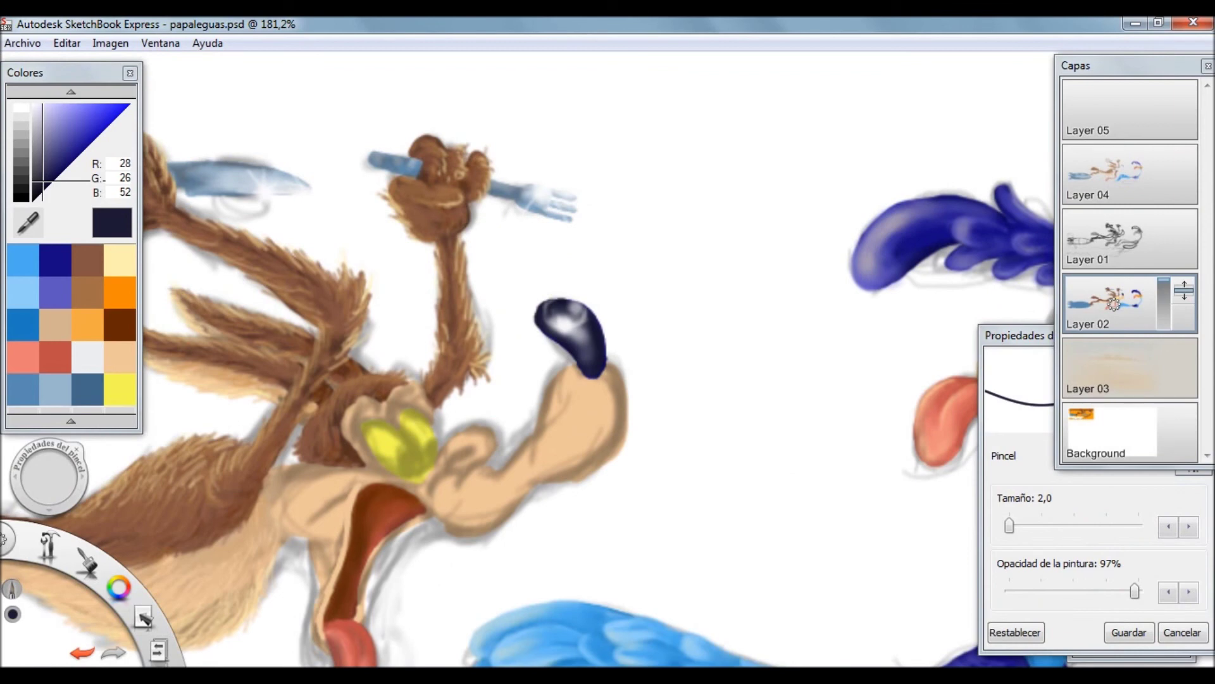
pyautogui.keyDown('alt'); pyautogui.click(557, 289); pyautogui.keyUp('alt')
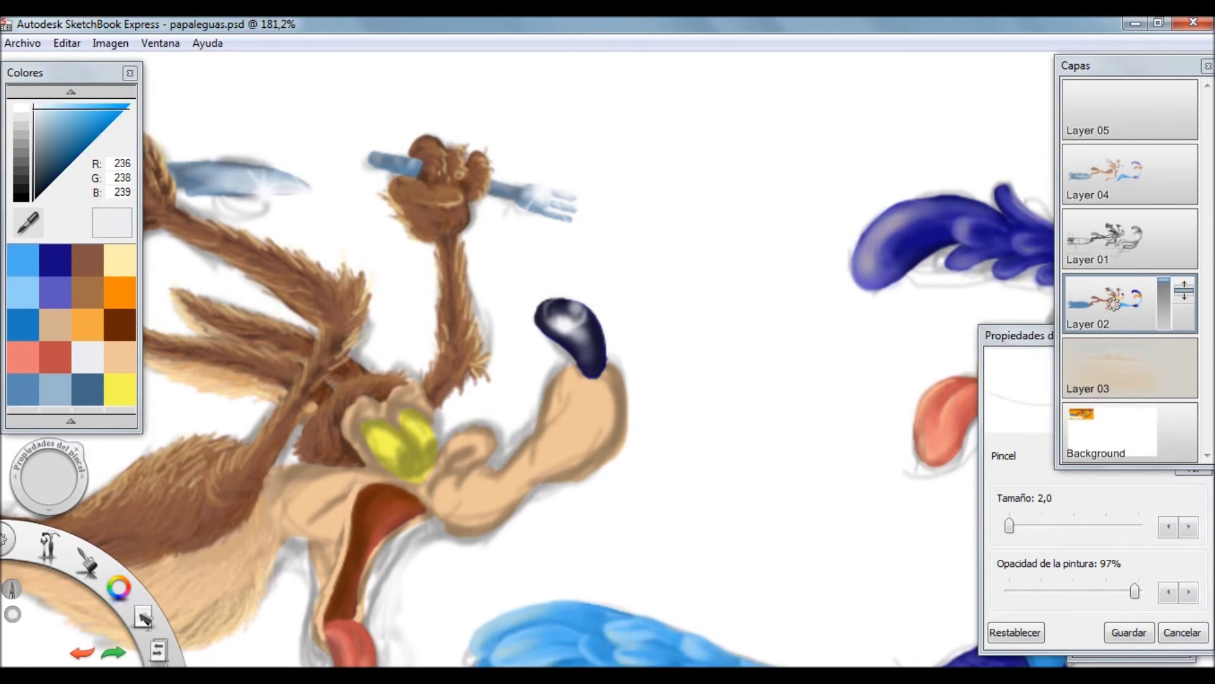
pyautogui.moveTo(537, 304); pyautogui.dragTo(545, 324)
# - Shade the folds above the eyes on Layer 04 in tan (211, 179, 144), size 2.0, raising the opacity to 84%
pyautogui.click(1114, 240)
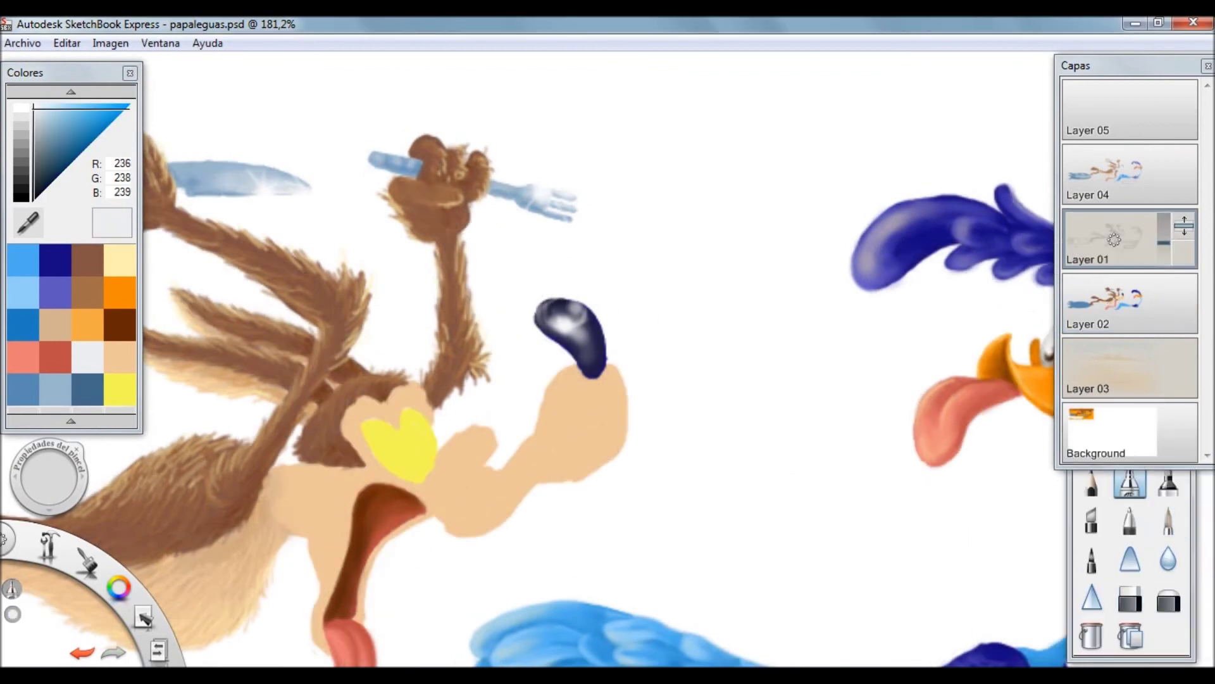
pyautogui.scroll(-5, 570, 354)
pyautogui.scroll(2, 569, 354)
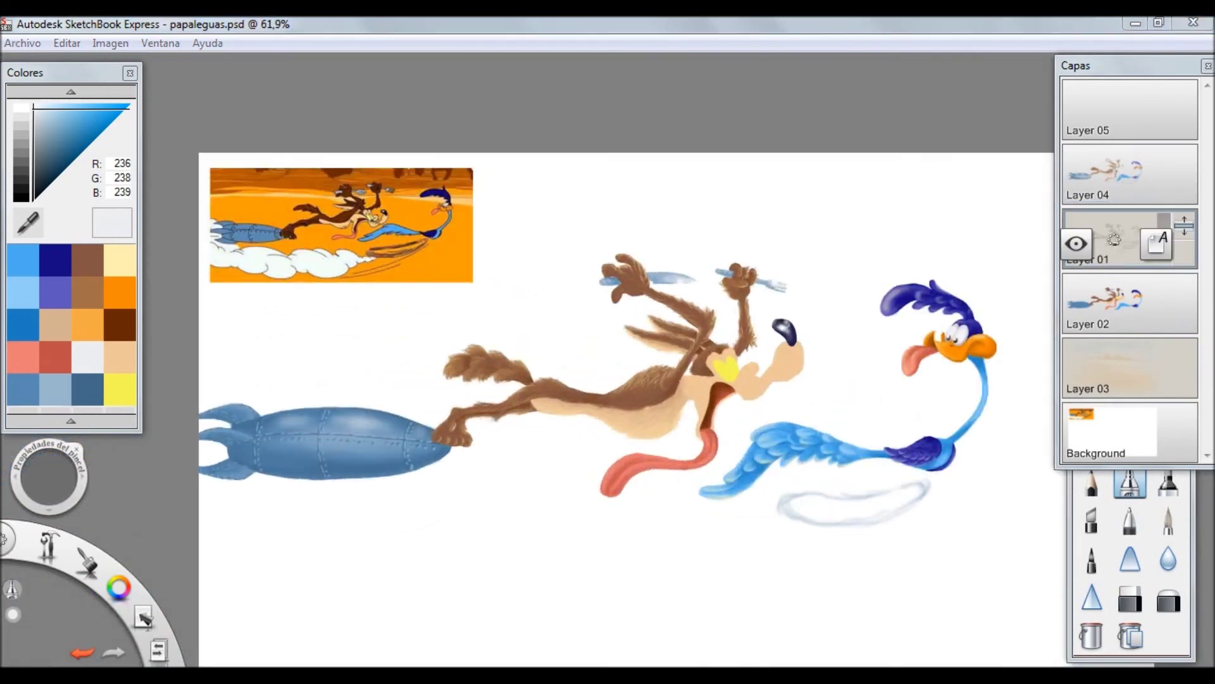
pyautogui.click(1114, 174)
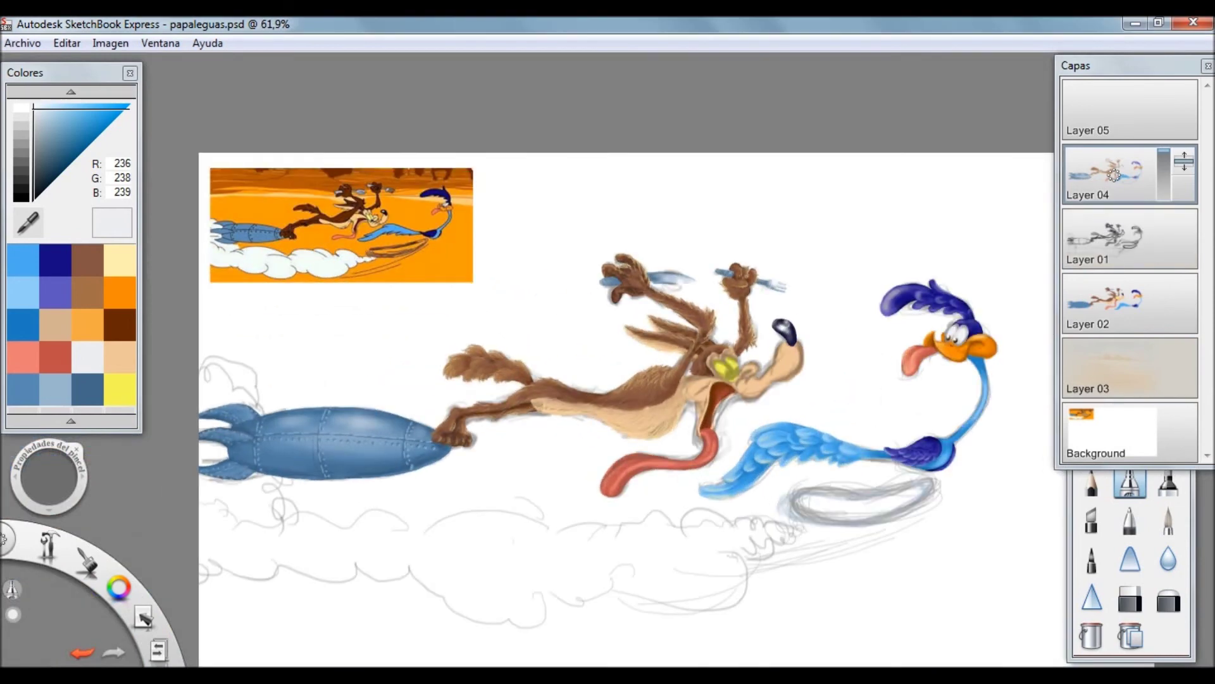
pyautogui.scroll(4, 633, 380)
pyautogui.hotkey('ctrl', 'b')
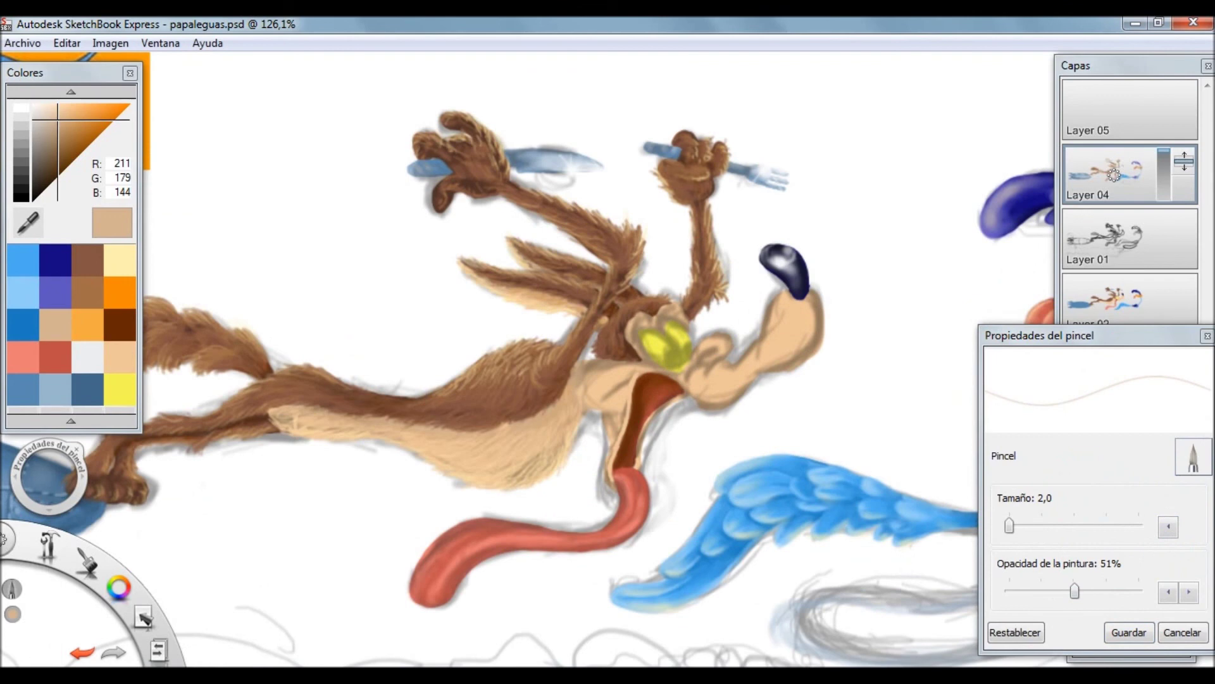
pyautogui.scroll(4, 677, 391)
pyautogui.moveTo(1074, 591); pyautogui.dragTo(1118, 591)
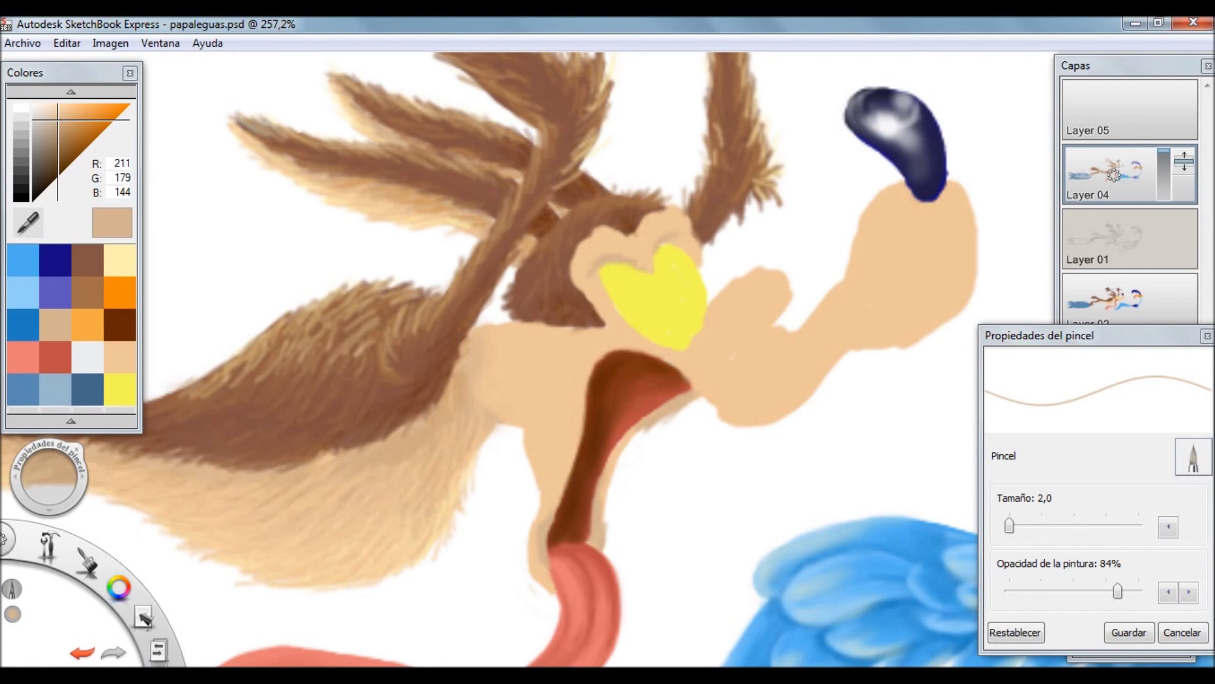
pyautogui.press('Return')
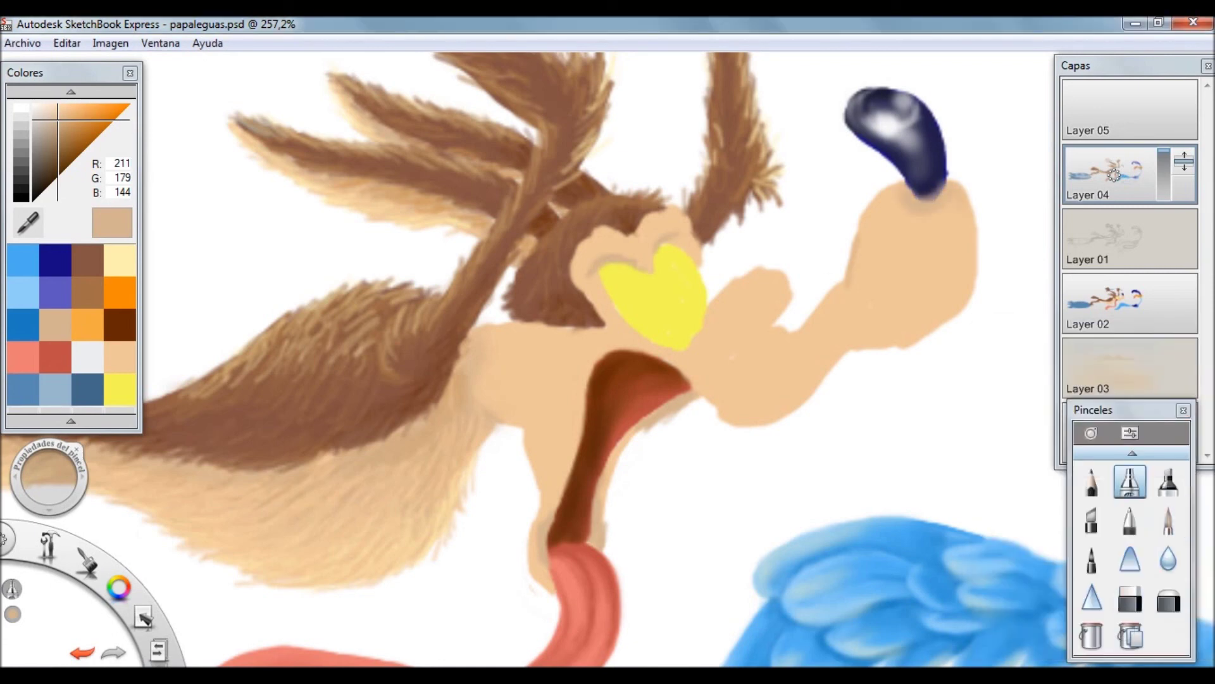
# - Airbrush a dark brown (102, 40, 1) shadow beneath the nose and restore the nose's base in dark navy (35, 32, 73)
pyautogui.click(119, 324)
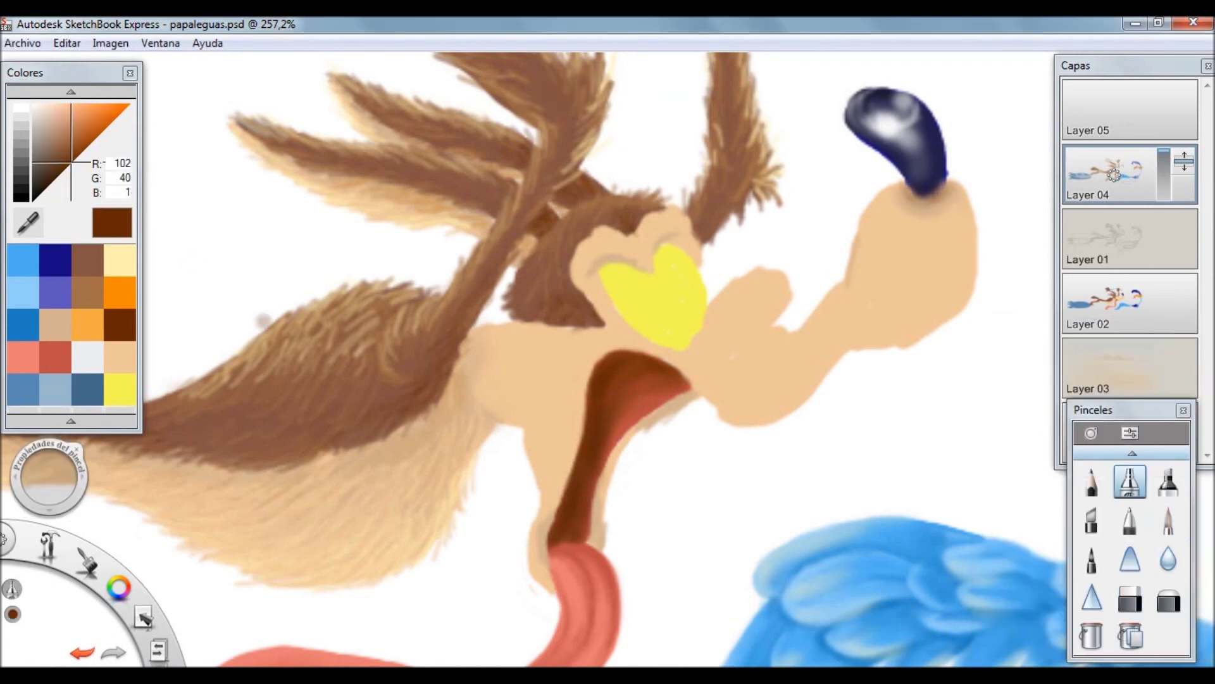
pyautogui.keyDown('alt'); pyautogui.click(930, 188); pyautogui.keyUp('alt')
pyautogui.click(1168, 519)
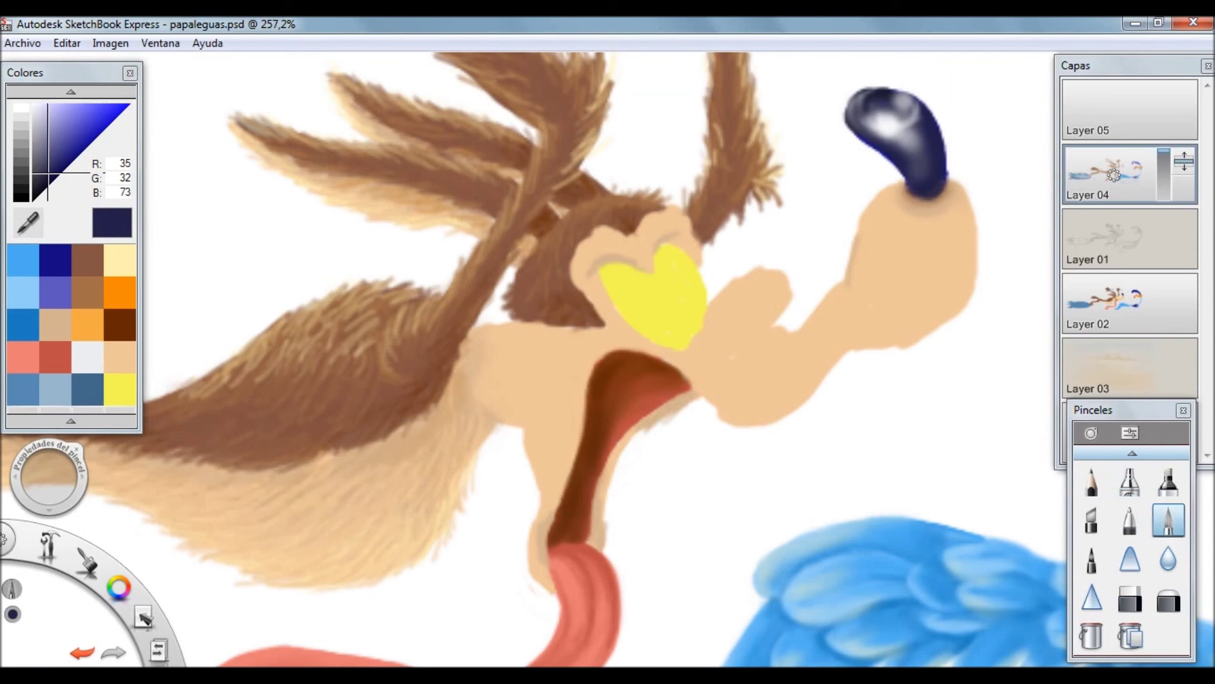
pyautogui.click(1129, 481)
# - Texture the face with light brown (192, 148, 100) fur strokes and draw the muzzle creases in dark brown (102, 40, 1) at 26% opacity
pyautogui.keyDown('alt'); pyautogui.click(962, 221); pyautogui.keyUp('alt')
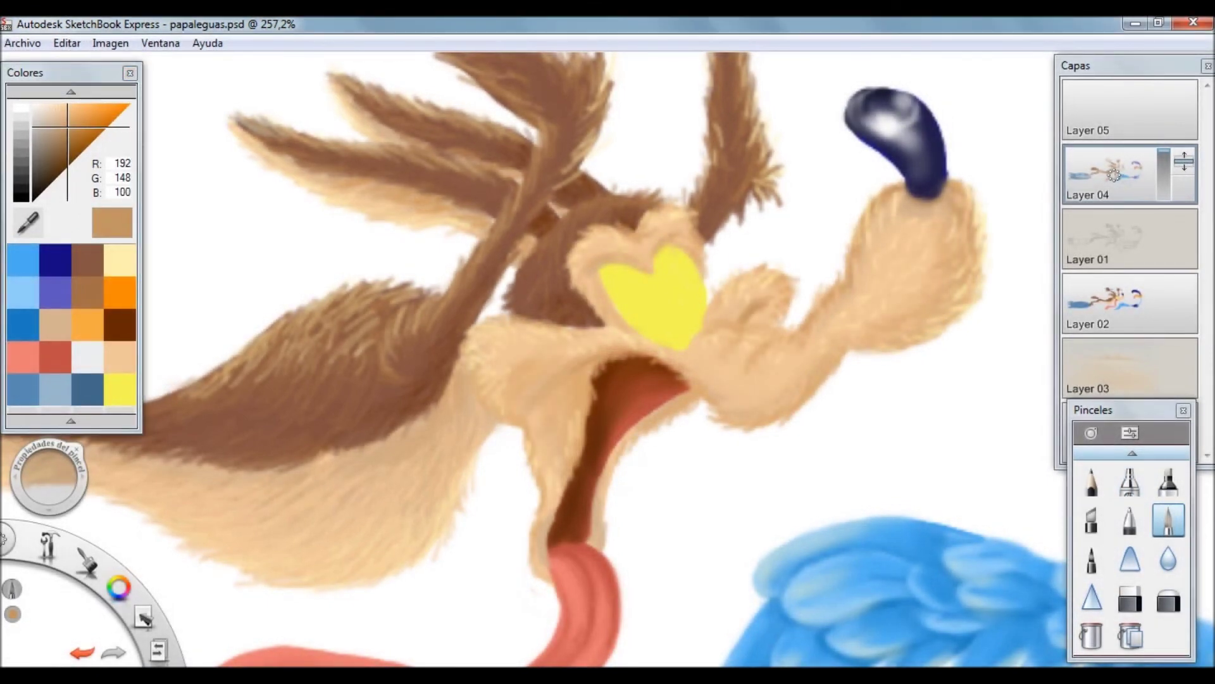
pyautogui.hotkey('ctrl', 'z')
pyautogui.doubleClick(1168, 519)
pyautogui.moveTo(1012, 590); pyautogui.dragTo(1041, 590)
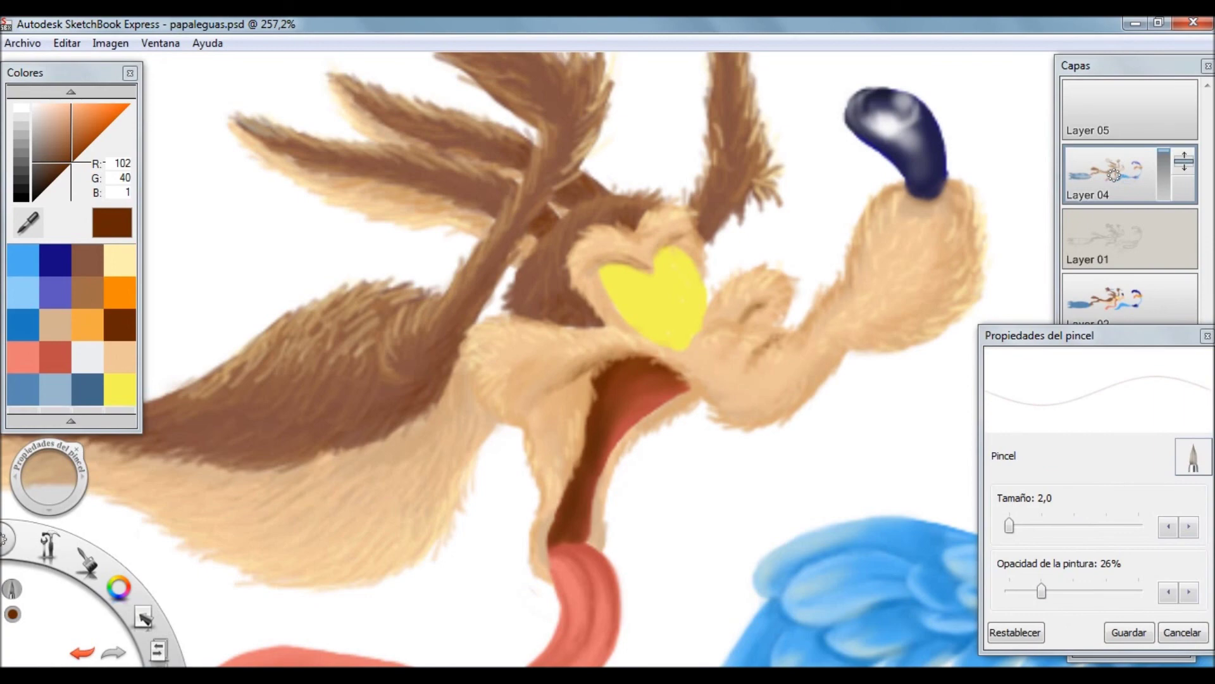
pyautogui.moveTo(747, 329); pyautogui.dragTo(791, 343)
pyautogui.moveTo(704, 332); pyautogui.dragTo(740, 326)
pyautogui.moveTo(855, 248); pyautogui.dragTo(847, 308)
pyautogui.scroll(-2, 862, 222)
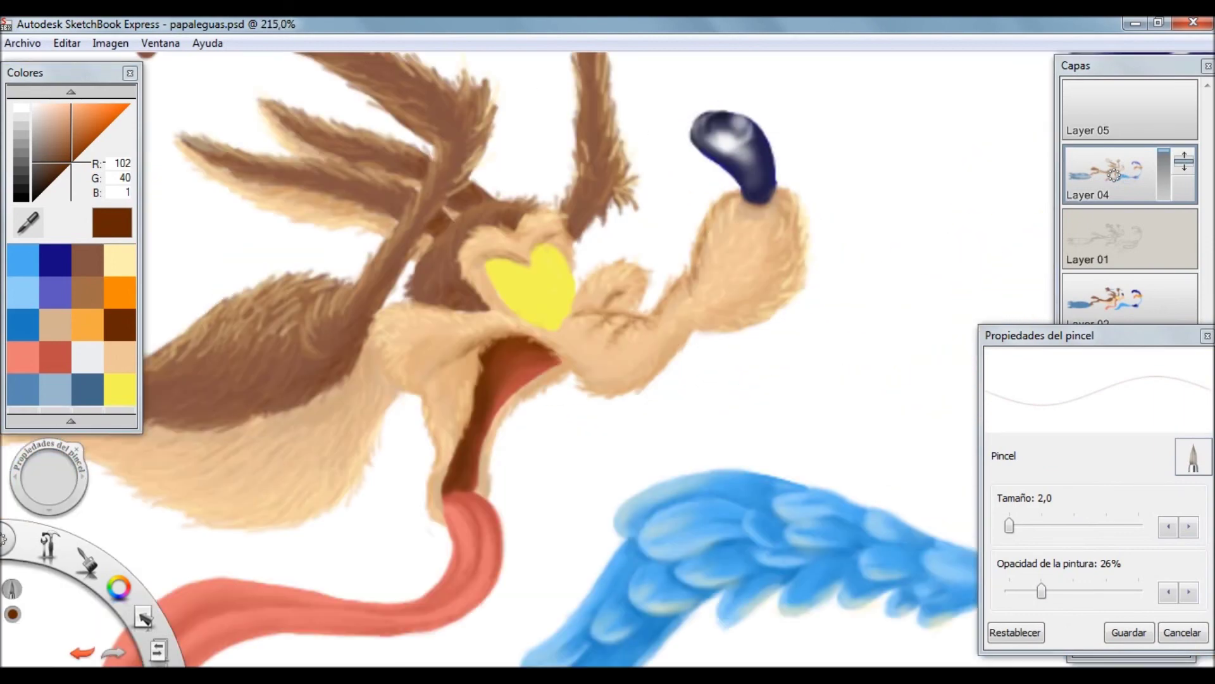
# - Highlight the face fur and the centres of the eyes with cream (255, 241, 174), using a size 2.0 brush at 70% opacity
pyautogui.click(120, 260)
pyautogui.moveTo(1041, 590)
pyautogui.mouseDown()
pyautogui.moveTo(1017, 590)
pyautogui.moveTo(1099, 591)
pyautogui.mouseUp()
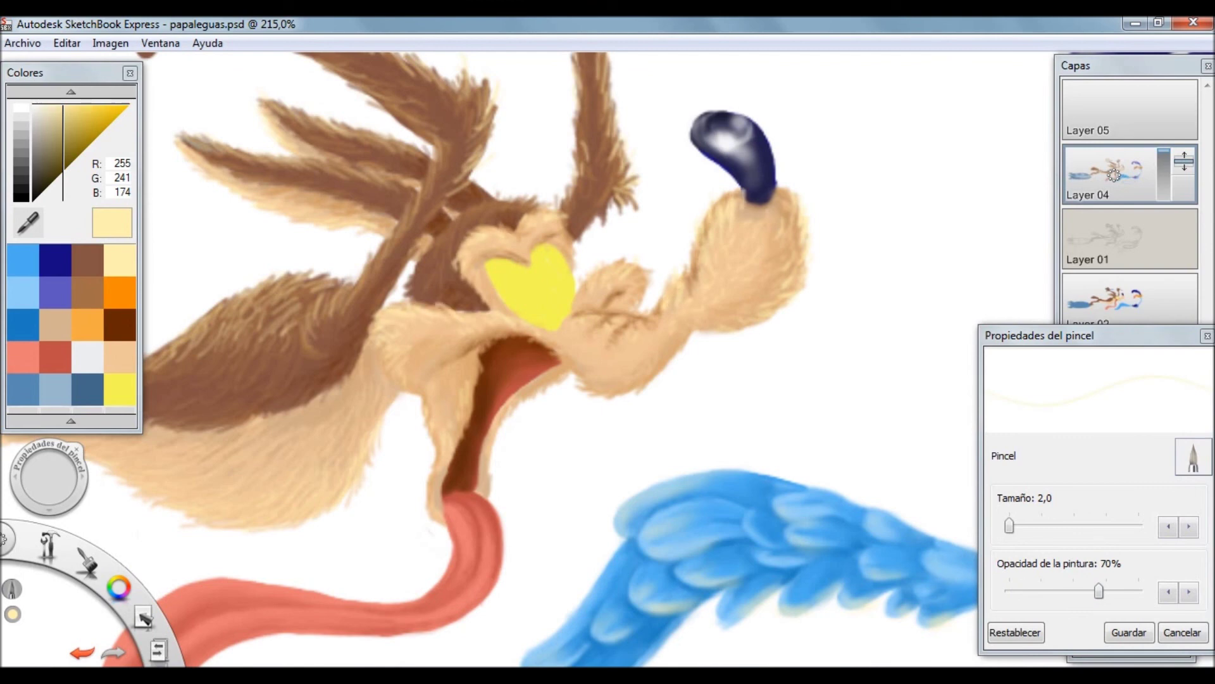
pyautogui.press('Return')
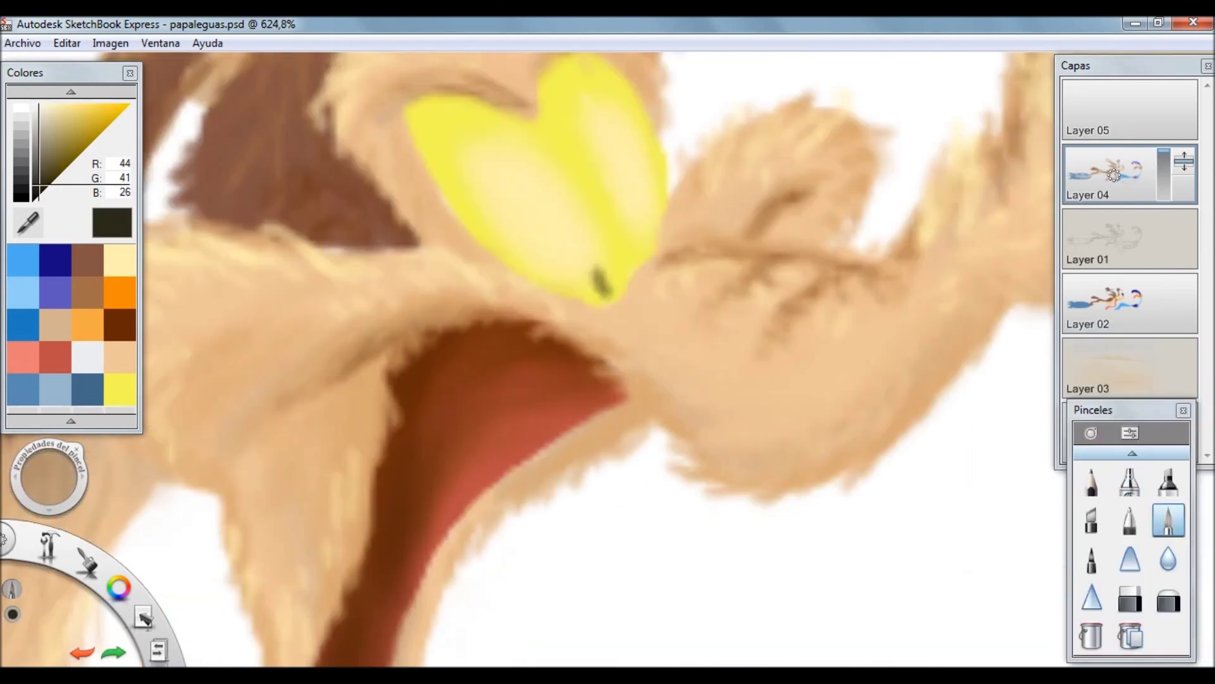
# - Paint both pupils near-black (44, 41, 26) and add off-white (236, 238, 239) glints and soft light in the eyes' centres
pyautogui.moveTo(598, 262); pyautogui.dragTo(611, 284)
pyautogui.moveTo(632, 228); pyautogui.dragTo(642, 250)
pyautogui.moveTo(595, 260); pyautogui.dragTo(611, 288)
pyautogui.moveTo(630, 228)
pyautogui.mouseDown()
pyautogui.moveTo(639, 247)
pyautogui.moveTo(625, 220)
pyautogui.mouseUp()
pyautogui.click(87, 355)
pyautogui.moveTo(589, 253); pyautogui.dragTo(593, 260)
pyautogui.click(1130, 481)
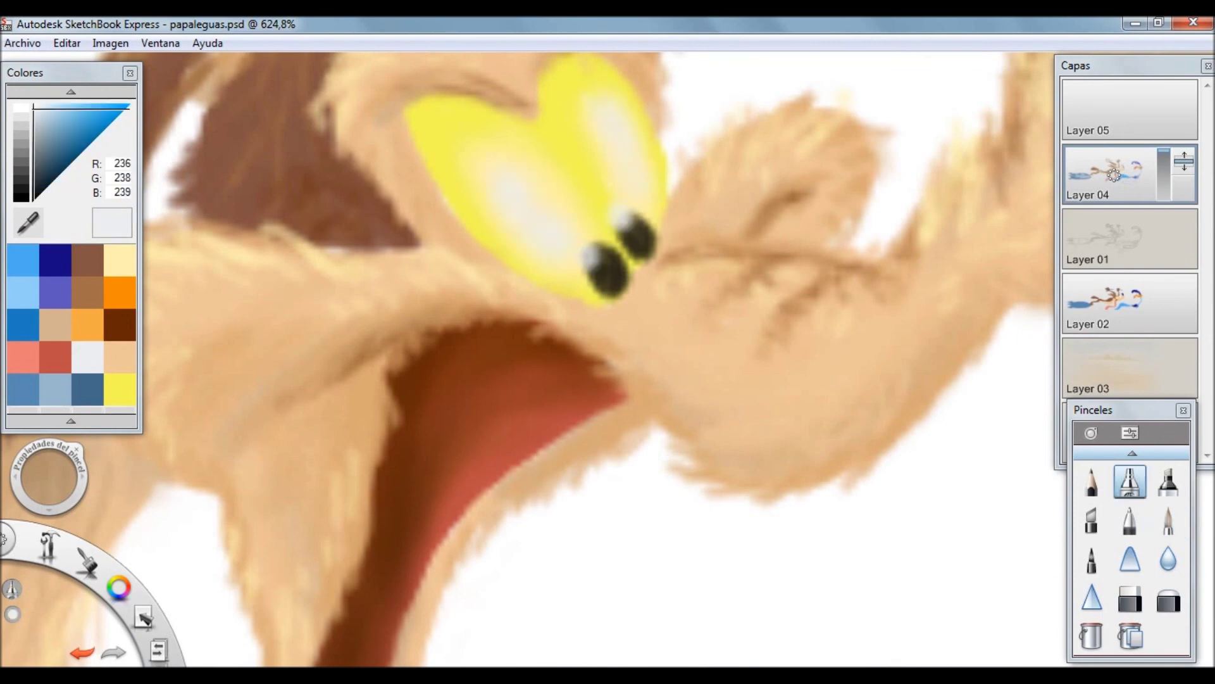
# - Shade the rims of both eyes and the line between them in olive (161, 165, 14) at 46% and 22% opacity
pyautogui.click(119, 388)
pyautogui.click(90, 137)
pyautogui.doubleClick(1167, 520)
pyautogui.moveTo(1101, 590); pyautogui.dragTo(1068, 590)
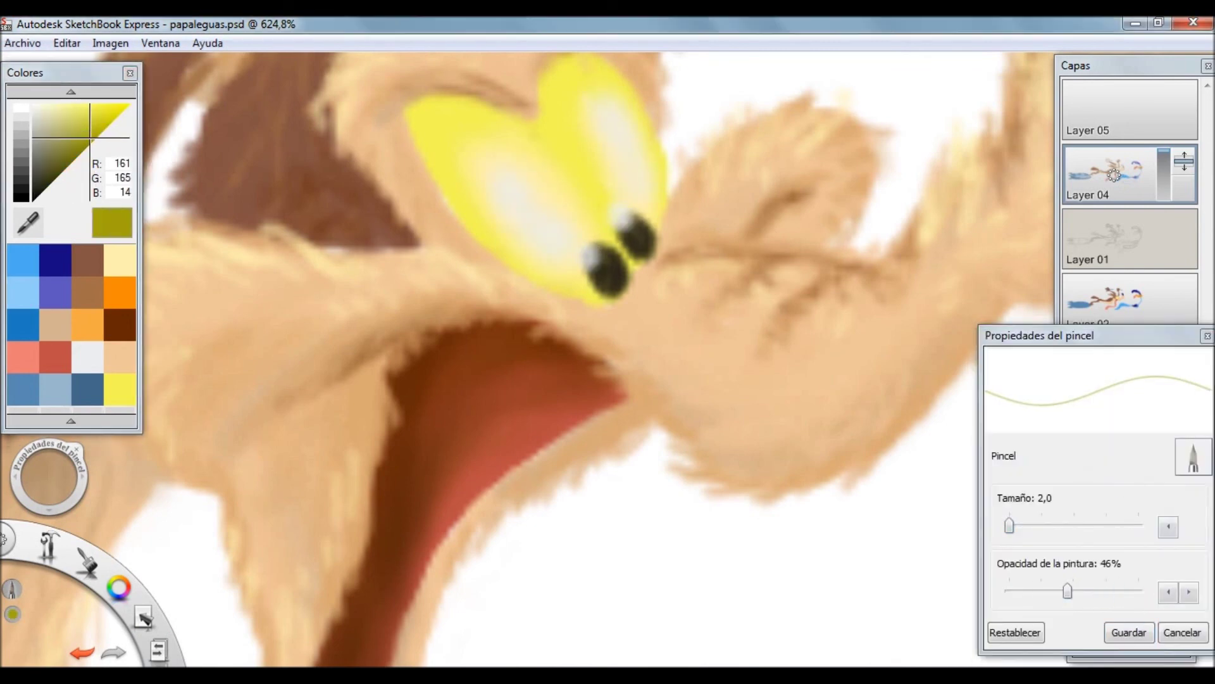
pyautogui.moveTo(532, 113); pyautogui.dragTo(592, 202)
pyautogui.moveTo(1068, 591); pyautogui.dragTo(1037, 590)
pyautogui.moveTo(412, 129); pyautogui.dragTo(469, 98)
pyautogui.moveTo(570, 92); pyautogui.dragTo(636, 60)
pyautogui.moveTo(662, 133); pyautogui.dragTo(671, 183)
pyautogui.moveTo(481, 117); pyautogui.dragTo(557, 171)
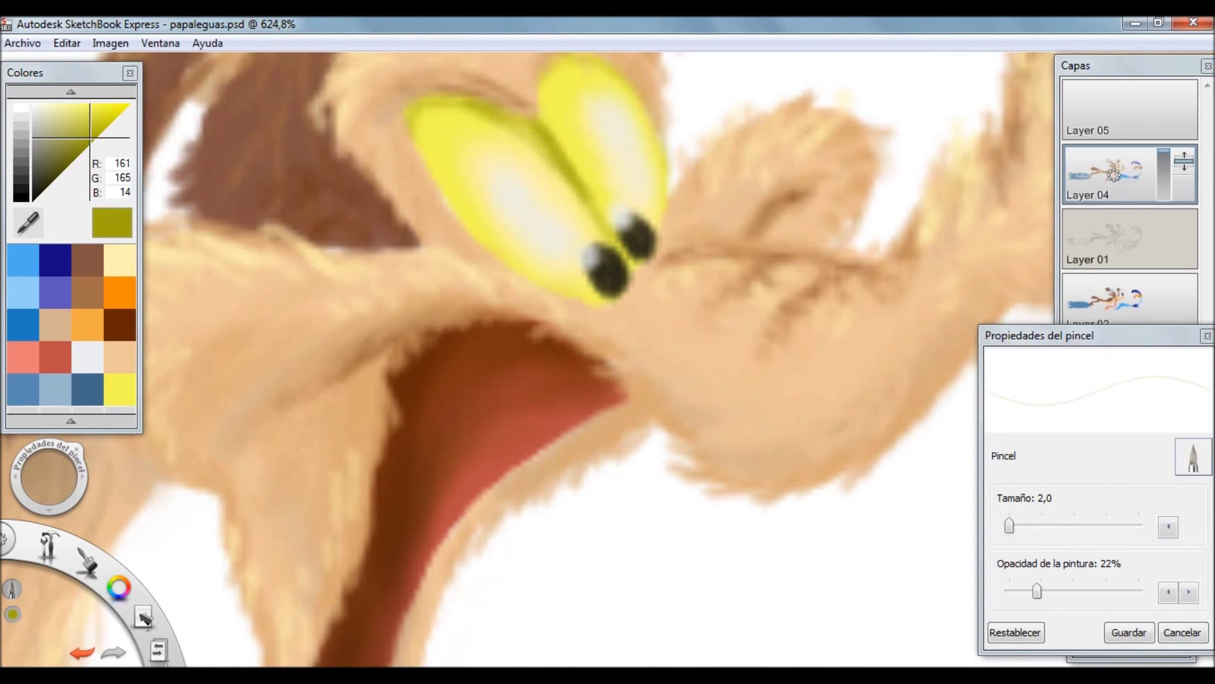
# - Brighten the glints on both pupils with white (255, 255, 255) at 22% opacity
pyautogui.keyDown('alt'); pyautogui.click(601, 237); pyautogui.keyUp('alt')
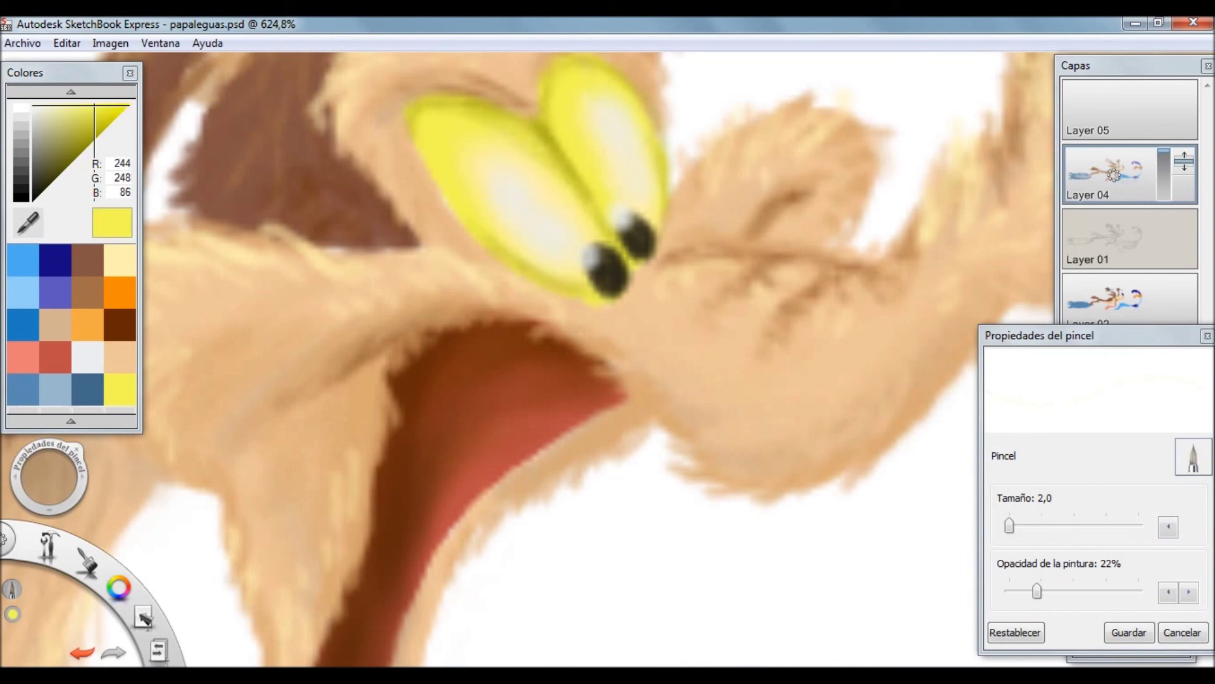
pyautogui.keyDown('alt'); pyautogui.click(747, 70); pyautogui.keyUp('alt')
pyautogui.click(591, 257)
pyautogui.click(633, 220)
pyautogui.scroll(-5, 608, 253)
pyautogui.scroll(10, 632, 236)
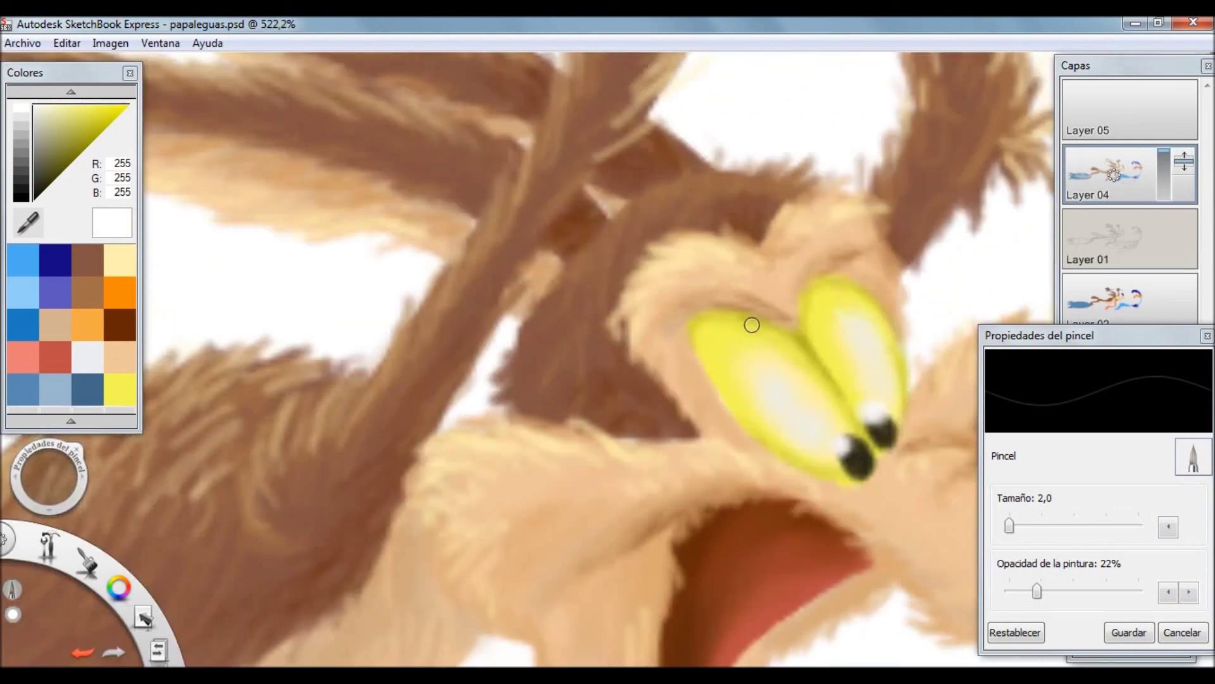
# - Try to shade the fur beside the eye's outer edge in tan (199, 162, 100) at 100% opacity
pyautogui.keyDown('alt'); pyautogui.click(393, 382); pyautogui.keyUp('alt')
pyautogui.moveTo(1036, 591); pyautogui.dragTo(1138, 591)
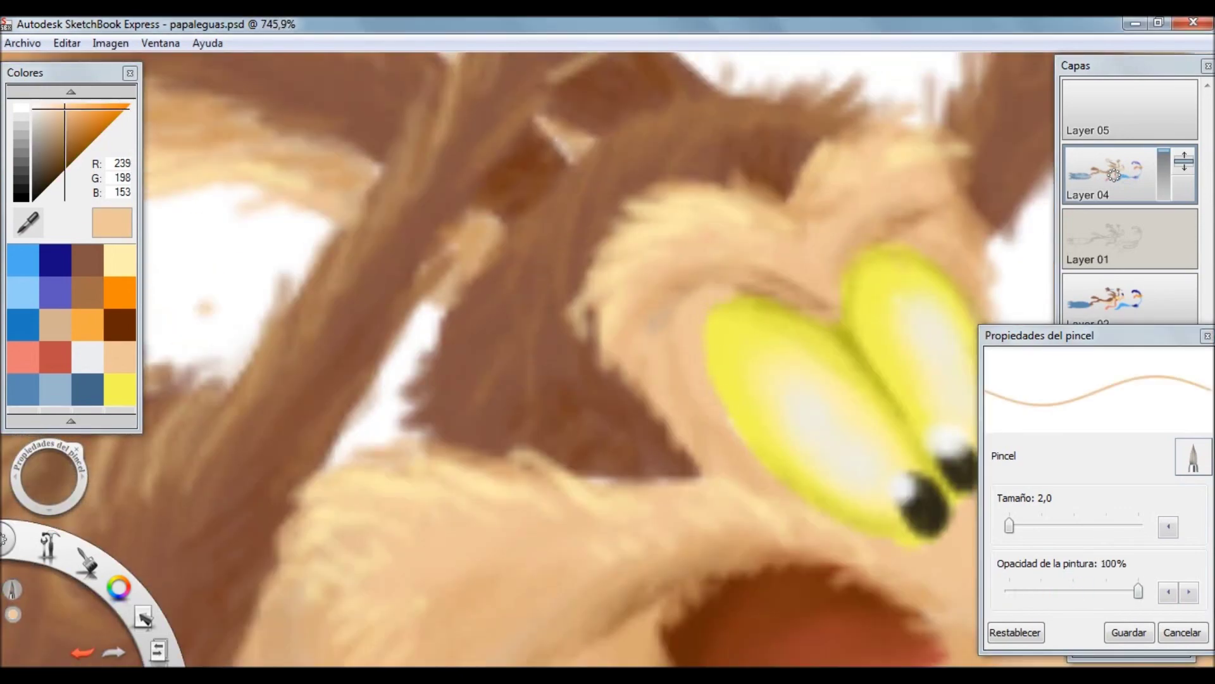
pyautogui.keyDown('alt'); pyautogui.click(205, 309); pyautogui.keyUp('alt')
pyautogui.moveTo(680, 307); pyautogui.dragTo(696, 345)
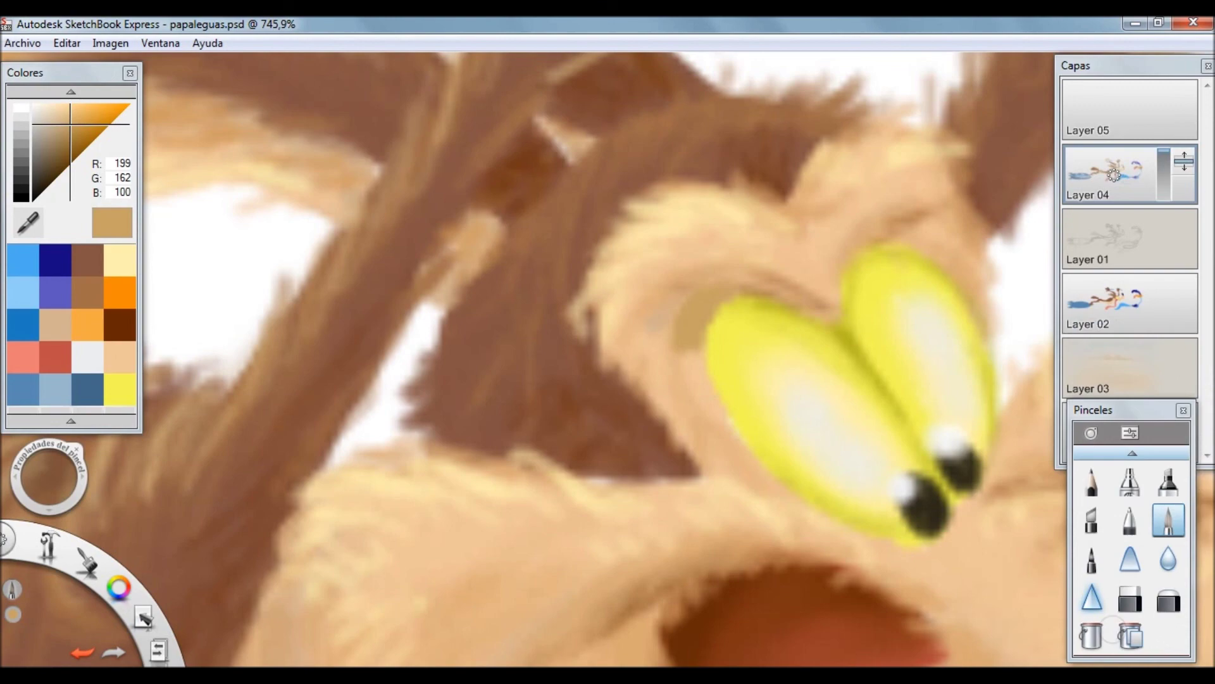
# - Blend the fur beside the eye's outer edge with peach (231, 185, 136) at 20% opacity, size 2.1
pyautogui.keyDown('alt'); pyautogui.click(690, 345); pyautogui.keyUp('alt')
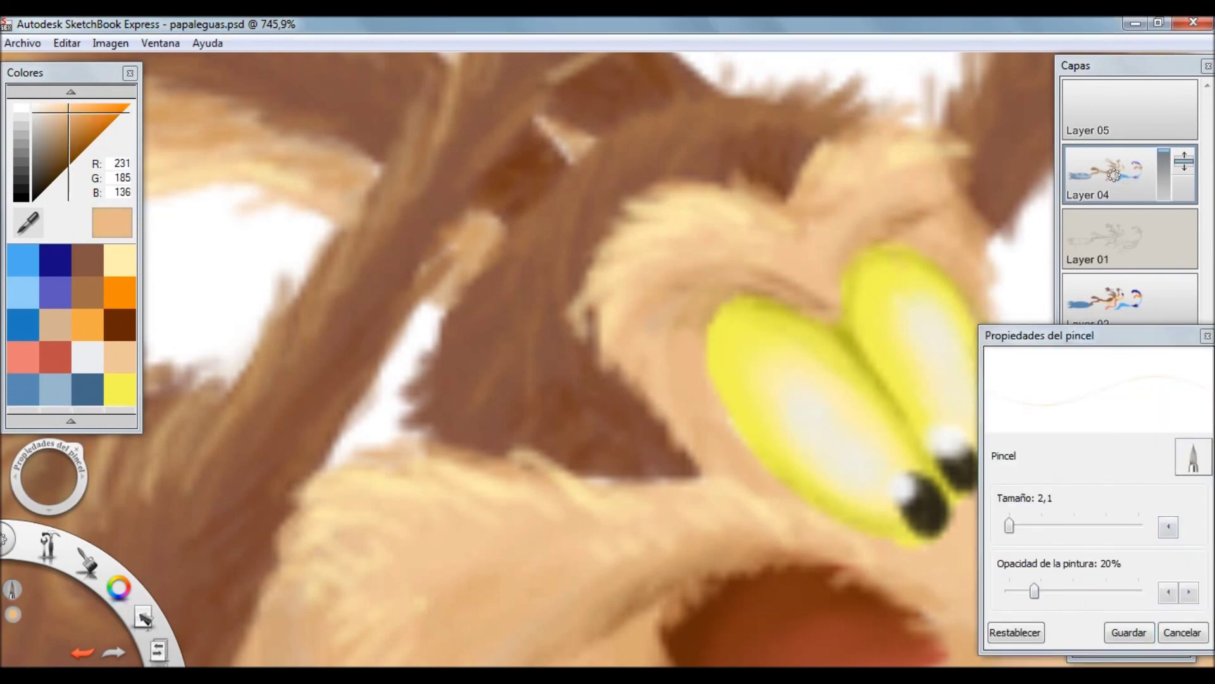
pyautogui.scroll(-10, 699, 403)
pyautogui.scroll(6, 601, 190)
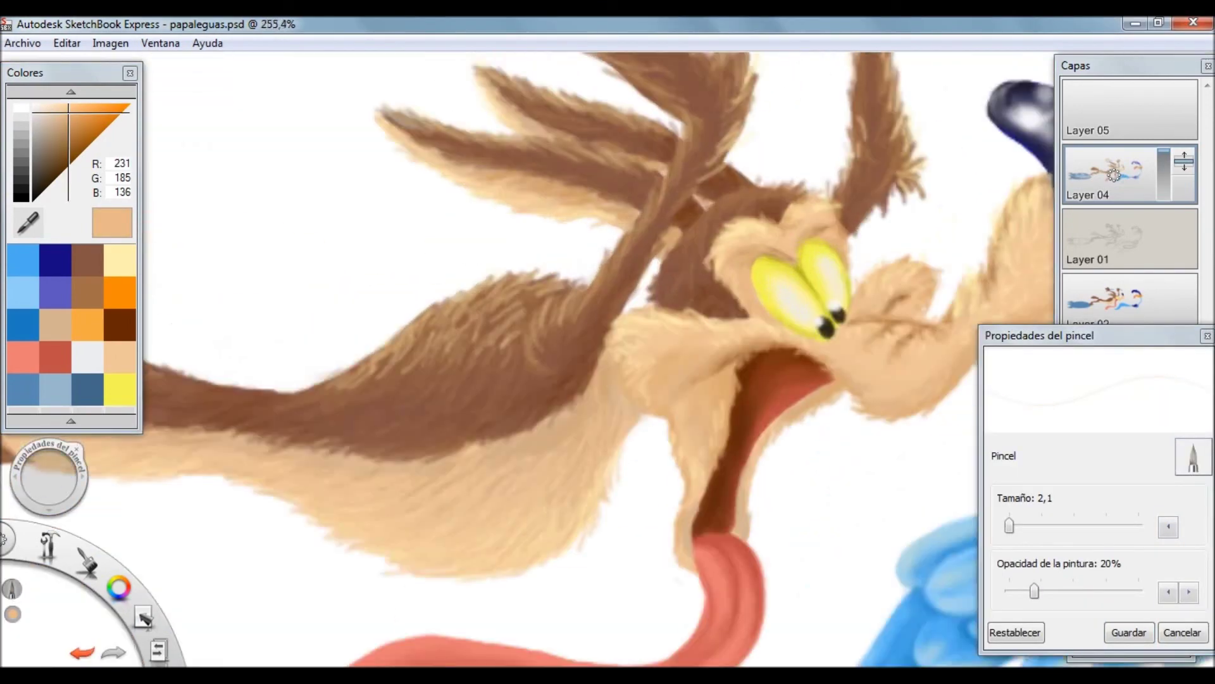
# - Paint the coyote's upper teeth and one lower tooth in off-white (236, 238, 239) at 100% opacity, size 2.1
pyautogui.click(91, 361)
pyautogui.scroll(2, 845, 387)
pyautogui.moveTo(744, 298)
pyautogui.mouseDown()
pyautogui.moveTo(671, 309)
pyautogui.moveTo(777, 309)
pyautogui.mouseUp()
pyautogui.scroll(-6, 819, 349)
pyautogui.scroll(8, 820, 349)
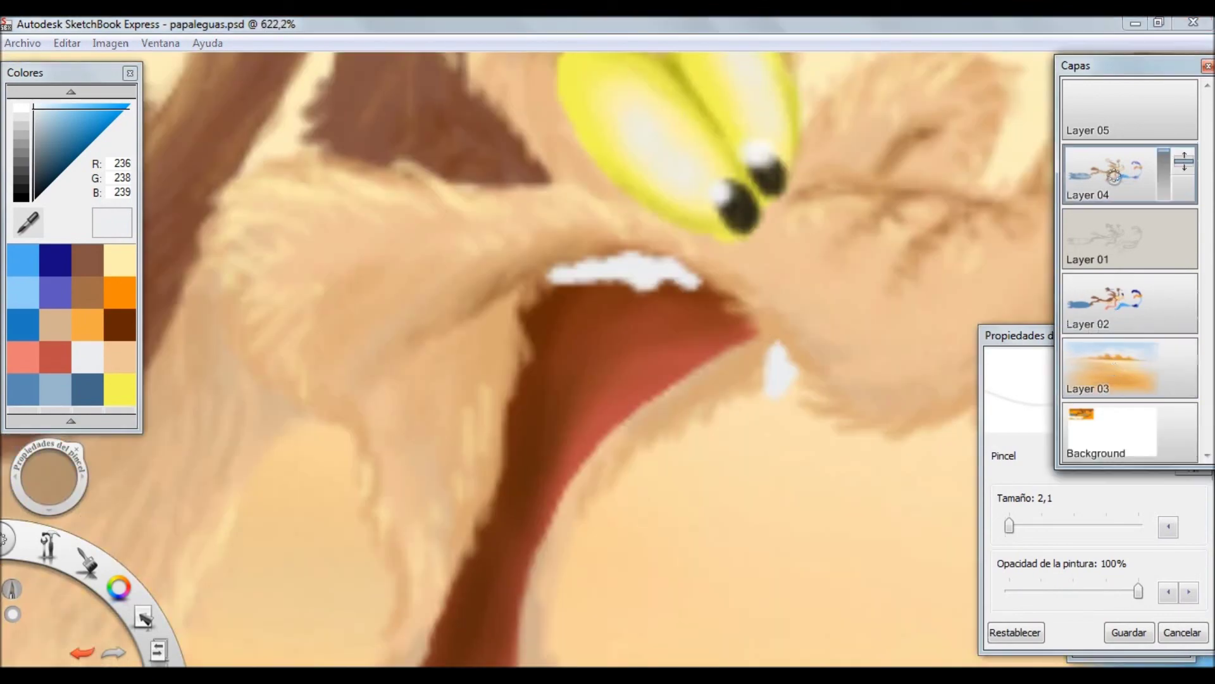
# - Shade the upper teeth and the lower tooth in blue-grey (153, 181, 204), and place Layer 05 beneath Layer 02
pyautogui.click(55, 388)
pyautogui.moveTo(648, 256); pyautogui.dragTo(570, 269)
pyautogui.moveTo(775, 345); pyautogui.dragTo(785, 370)
pyautogui.scroll(-8, 873, 363)
pyautogui.scroll(-8, 681, 273)
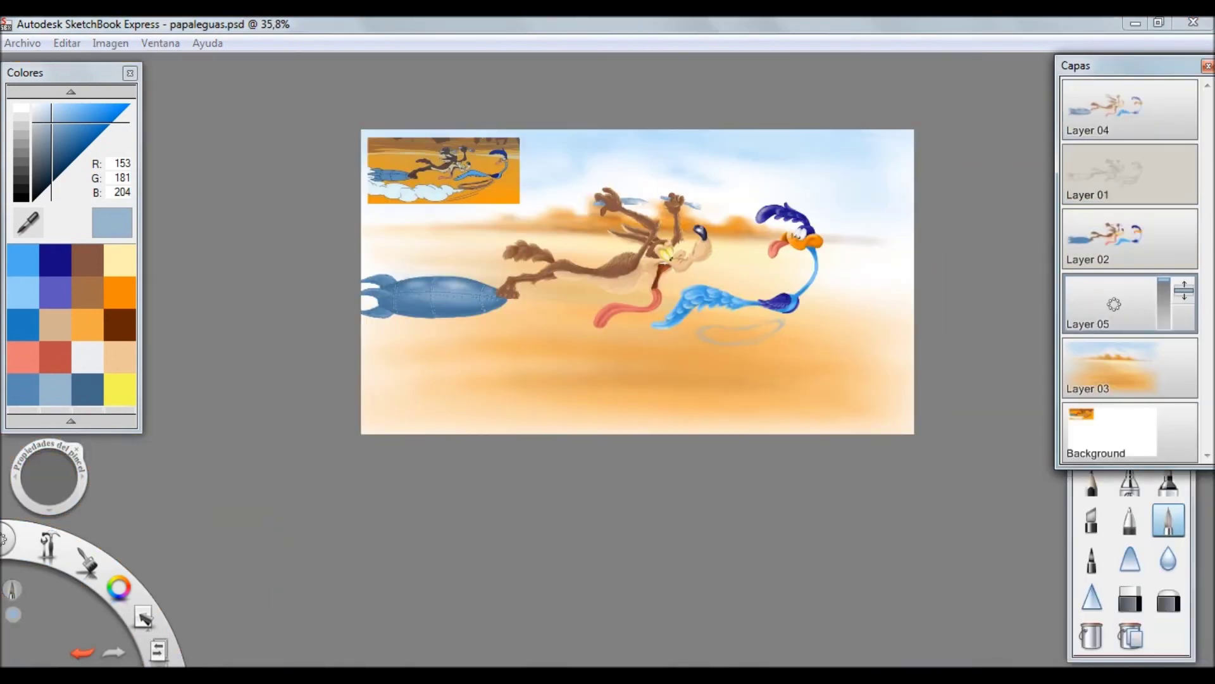
# - Raise the opacity of the Layer 01 sketch as a guide and choose the airbrush for painting on Layer 05
pyautogui.click(1108, 178)
pyautogui.scroll(4, 601, 316)
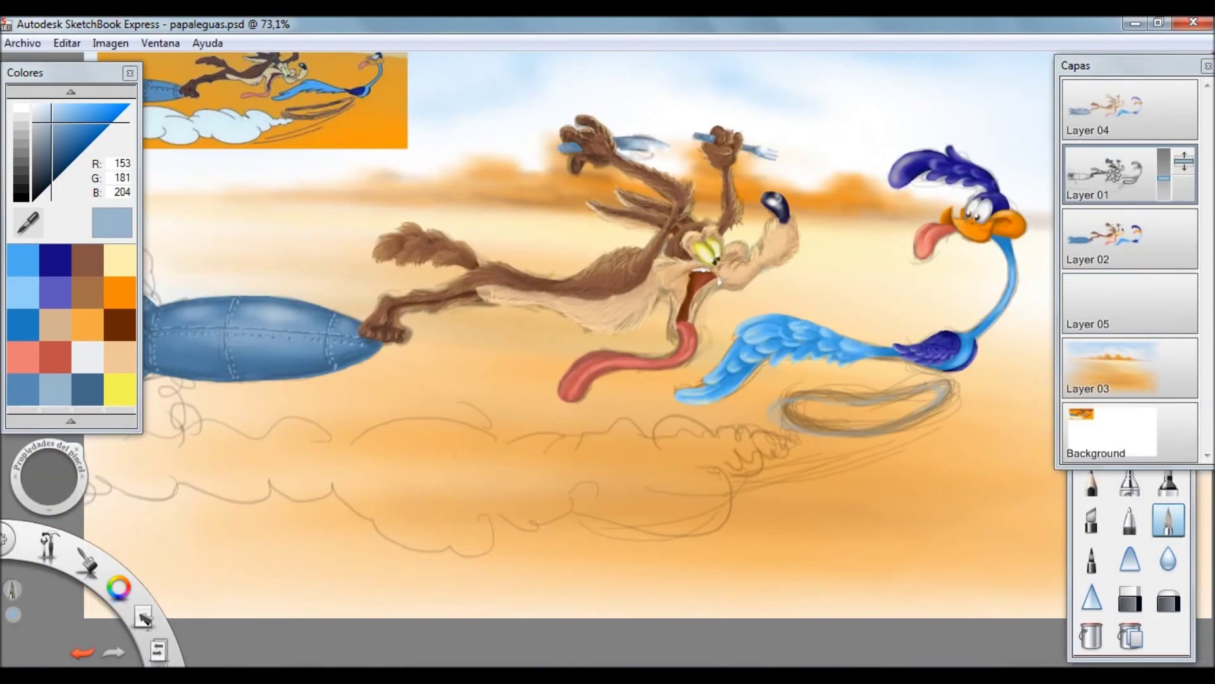
pyautogui.scroll(-1, 602, 317)
pyautogui.click(1130, 481)
pyautogui.scroll(2, 217, 447)
pyautogui.click(1114, 304)
# - Airbrush a first pass of soft smoke along the sketched trail below the rocket and coyote, with a raised flow
pyautogui.click(415, 506)
pyautogui.moveTo(47, 478); pyautogui.dragTo(76, 478)
pyautogui.click(48, 478)
pyautogui.click(1015, 632)
pyautogui.moveTo(1080, 591); pyautogui.dragTo(1123, 590)
pyautogui.moveTo(481, 544); pyautogui.dragTo(823, 532)
pyautogui.scroll(-3, 728, 532)
# - Build up the off-white (236, 238, 239) smoke puffs at size 25.4 and 100% flow, and fade the Layer 01 sketch again
pyautogui.moveTo(298, 507)
pyautogui.mouseDown()
pyautogui.moveTo(367, 503)
pyautogui.moveTo(421, 475)
pyautogui.mouseUp()
pyautogui.moveTo(1056, 525); pyautogui.dragTo(1030, 525)
pyautogui.moveTo(1123, 591); pyautogui.dragTo(1138, 591)
pyautogui.moveTo(728, 487)
pyautogui.mouseDown()
pyautogui.moveTo(658, 506)
pyautogui.moveTo(620, 544)
pyautogui.moveTo(544, 493)
pyautogui.mouseUp()
pyautogui.moveTo(531, 538); pyautogui.dragTo(437, 481)
pyautogui.click(1130, 174)
pyautogui.click(1114, 304)
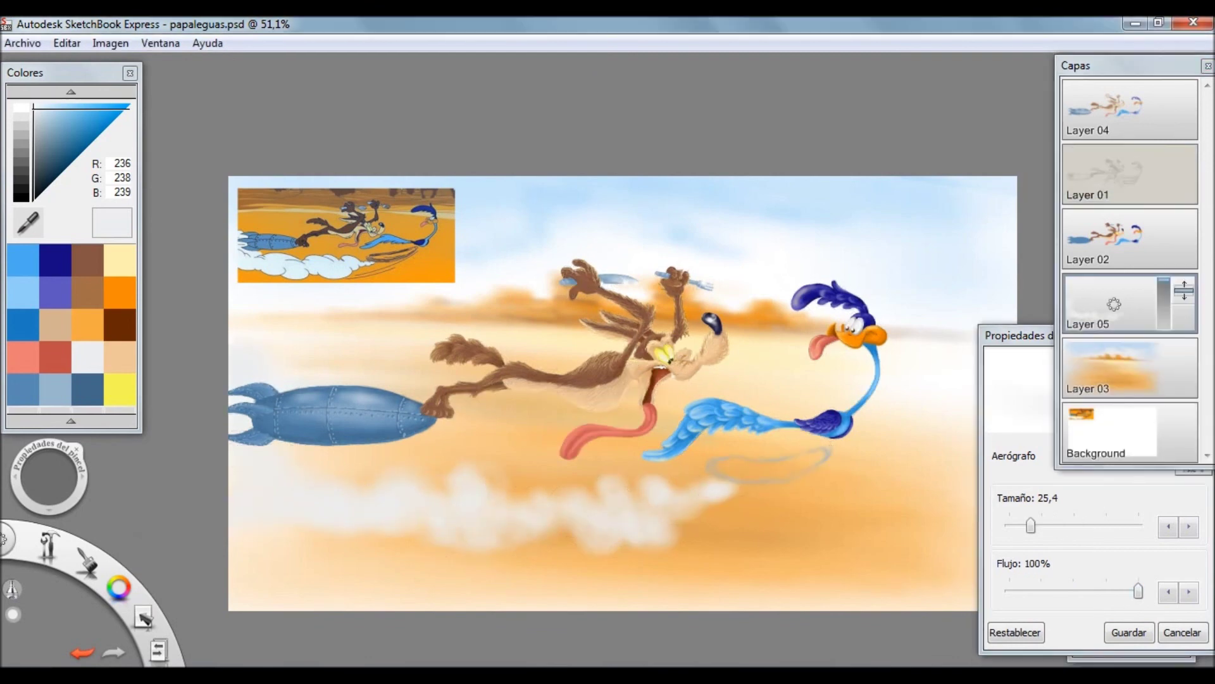
# - Shade the smoke puffs along the trail in blue-grey (153, 181, 204) with the airbrush at size 16.2, flow 62%
pyautogui.scroll(3, 740, 493)
pyautogui.moveTo(1030, 525); pyautogui.dragTo(1039, 526)
pyautogui.moveTo(1138, 591); pyautogui.dragTo(1088, 591)
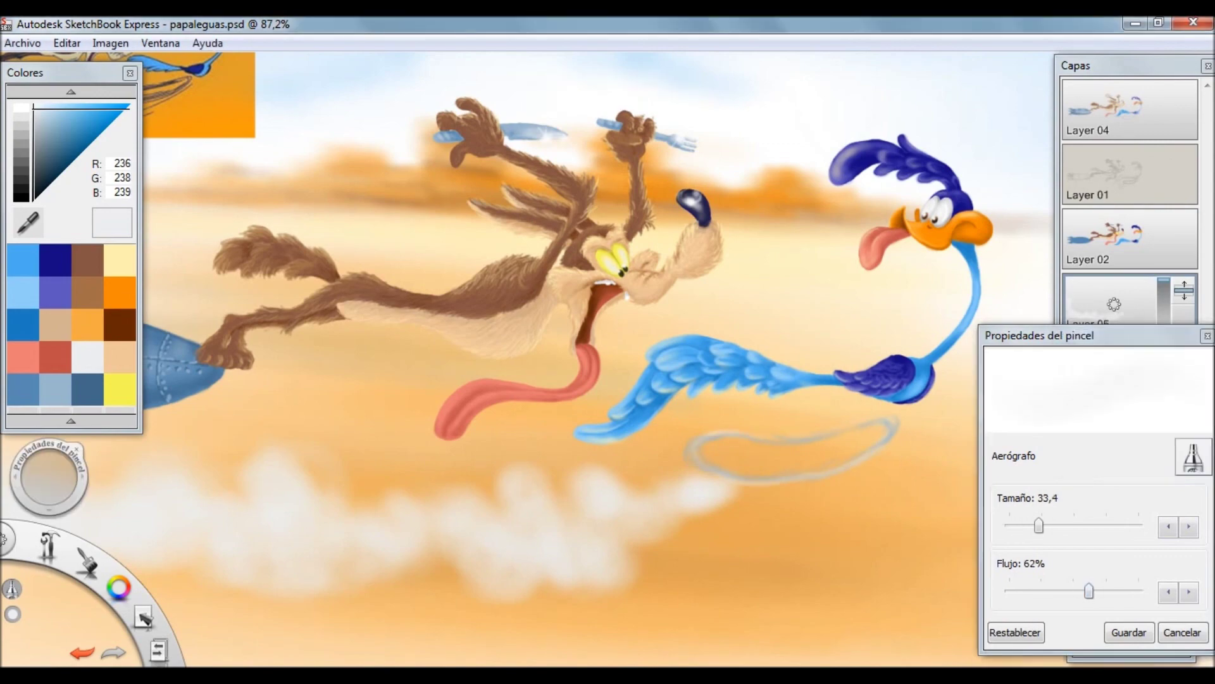
pyautogui.click(55, 389)
pyautogui.moveTo(1038, 525); pyautogui.dragTo(1021, 525)
pyautogui.moveTo(716, 487)
pyautogui.mouseDown()
pyautogui.moveTo(693, 506)
pyautogui.moveTo(506, 563)
pyautogui.moveTo(456, 526)
pyautogui.moveTo(171, 541)
pyautogui.mouseUp()
pyautogui.scroll(-3, 545, 414)
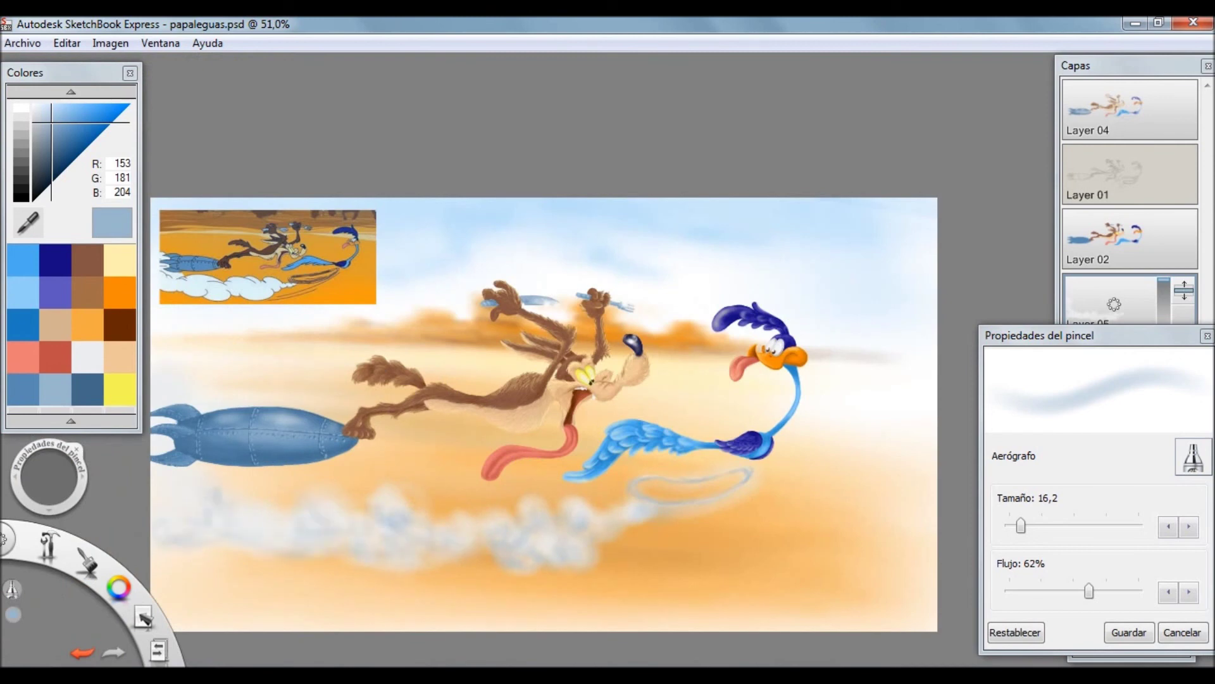
# - Soften the smoke trail and add haze behind the rocket in off-white (236, 238, 239) with the airbrush at size 51.5, flow 62%
pyautogui.click(87, 357)
pyautogui.press(']')
pyautogui.press(']')
pyautogui.press(']')
pyautogui.press(']')
pyautogui.press(']')
pyautogui.press(']')
pyautogui.press(']')
pyautogui.press(']')
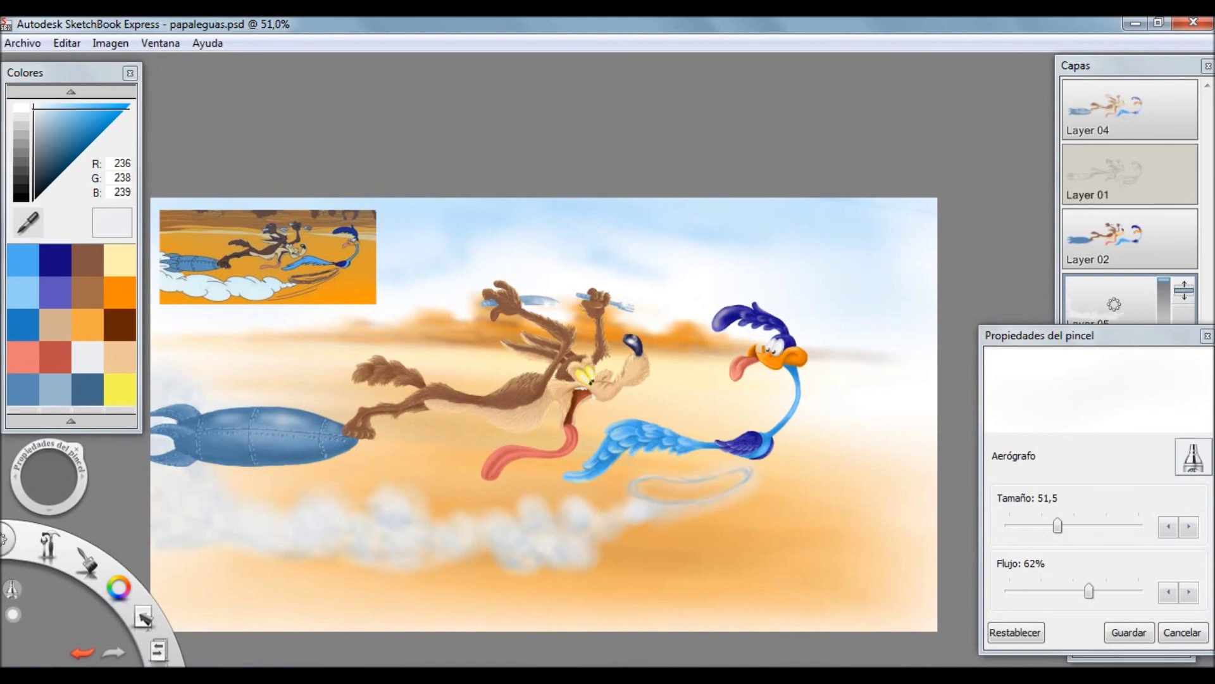
# - Airbrush pale smoke over the rocket's tail fins and exhaust openings on Layer 04
pyautogui.click(1114, 109)
pyautogui.hotkey('ctrl', '+')
pyautogui.moveTo(155, 443); pyautogui.dragTo(209, 512)
pyautogui.moveTo(155, 405); pyautogui.dragTo(221, 443)
# - Airbrush yellow (244, 248, 86) flames into both rocket exhausts, continuing on Layer 02, at size 17.2 and flow 62%
pyautogui.moveTo(47, 476); pyautogui.dragTo(22, 476)
pyautogui.moveTo(152, 443); pyautogui.dragTo(215, 405)
pyautogui.moveTo(170, 471); pyautogui.dragTo(215, 507)
pyautogui.click(1114, 237)
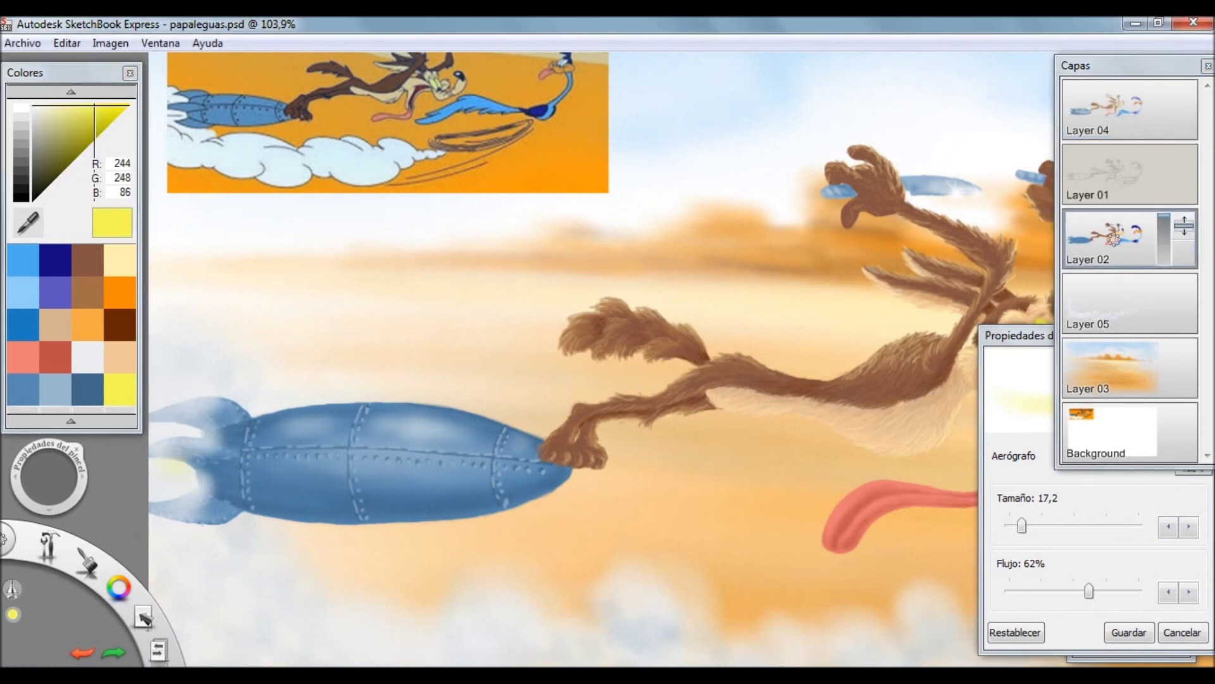
pyautogui.hotkey('ctrl', '+')
pyautogui.moveTo(313, 388); pyautogui.dragTo(260, 386)
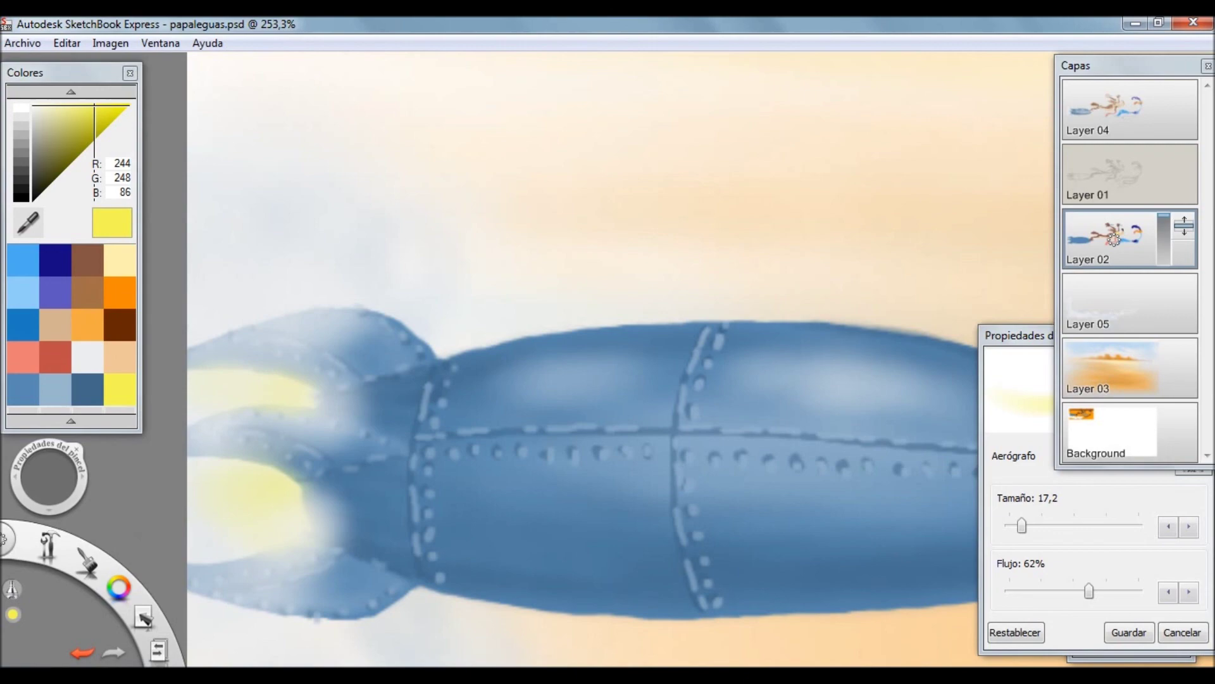
pyautogui.press('Home')
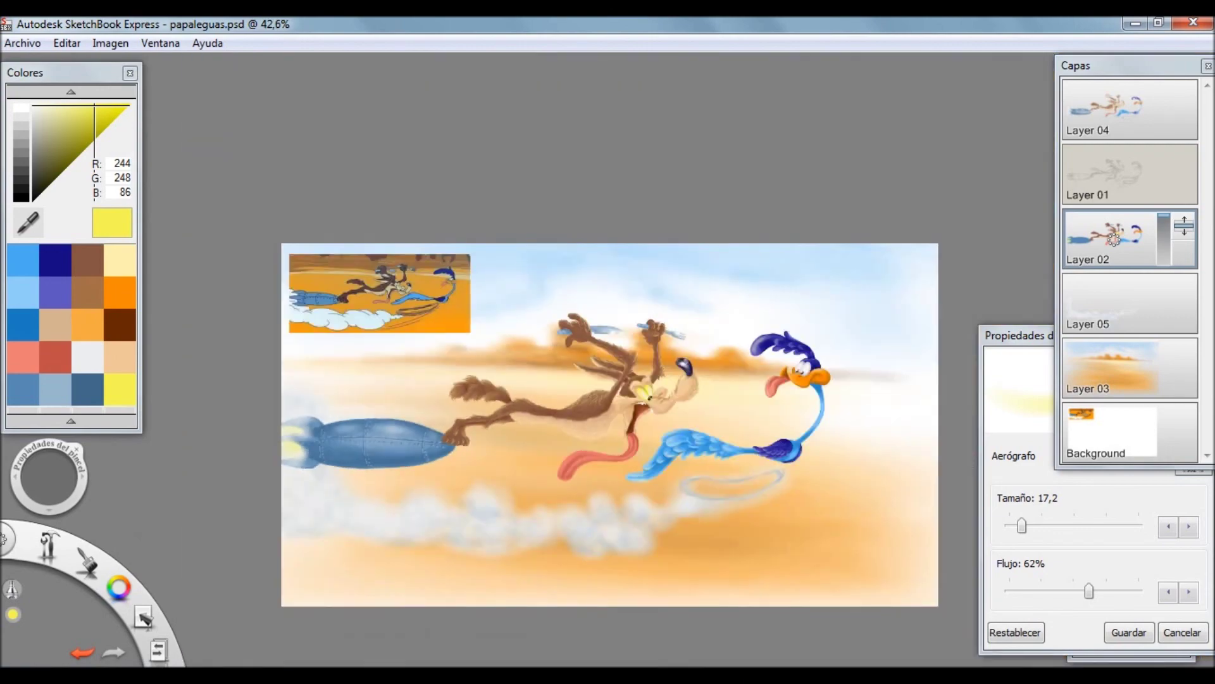
# - Add orange (247, 138, 0) to the inner ends of both exhaust flames on Layer 04 at size 17.2, flow 62%
pyautogui.hotkey('ctrl', '+')
pyautogui.moveTo(373, 380); pyautogui.dragTo(380, 430)
pyautogui.moveTo(405, 272); pyautogui.dragTo(345, 278)
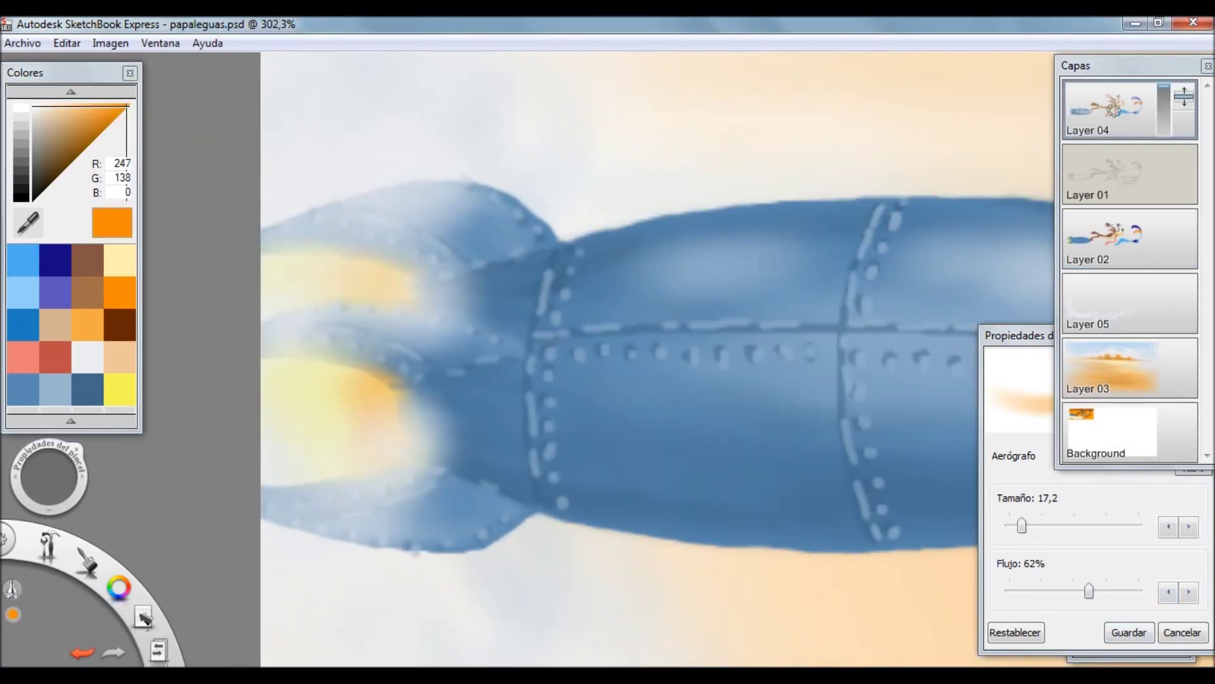
# - Erase the haze over both exhaust flames on Layer 04 with the soft eraser
pyautogui.press('e')
pyautogui.moveTo(386, 437)
pyautogui.mouseDown()
pyautogui.moveTo(377, 410)
pyautogui.moveTo(357, 447)
pyautogui.mouseUp()
pyautogui.moveTo(392, 282); pyautogui.dragTo(329, 279)
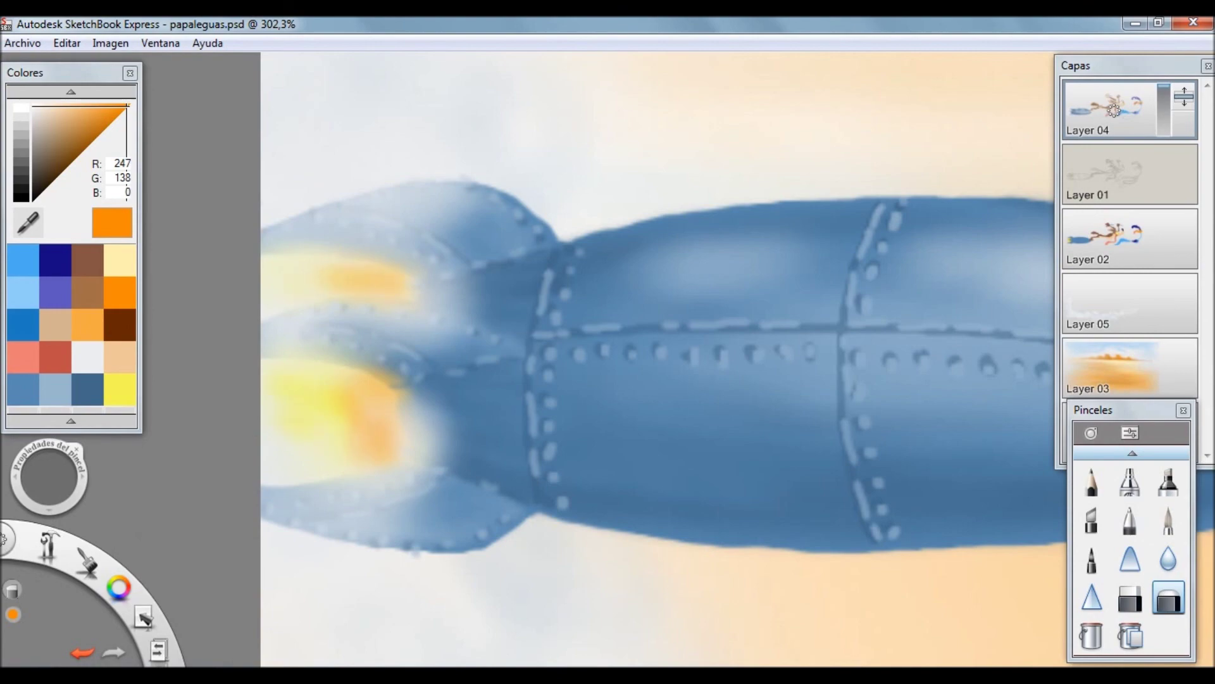
pyautogui.press('Home')
# - Darken the oval loop below the Road Runner in blues (89, 137, 177), (65, 104, 137) and (53, 82, 107), starting at size 2.0, opacity 18%
pyautogui.scroll(5, 838, 403)
pyautogui.press('e')
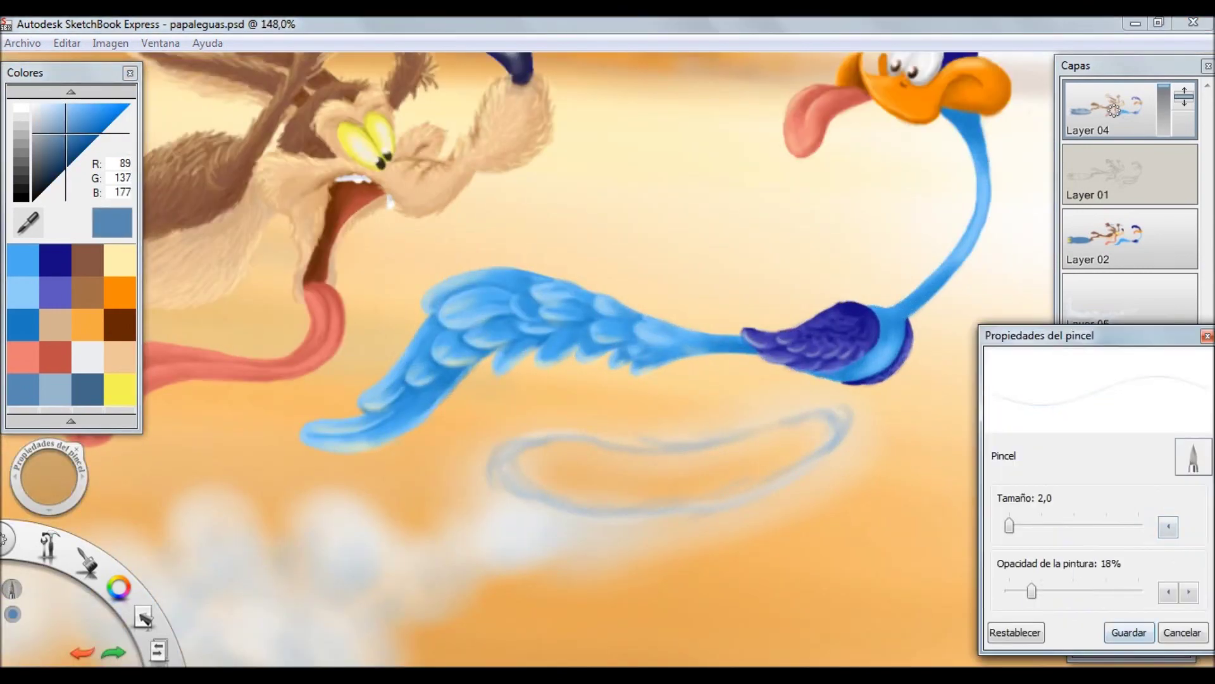
pyautogui.scroll(-2, 755, 469)
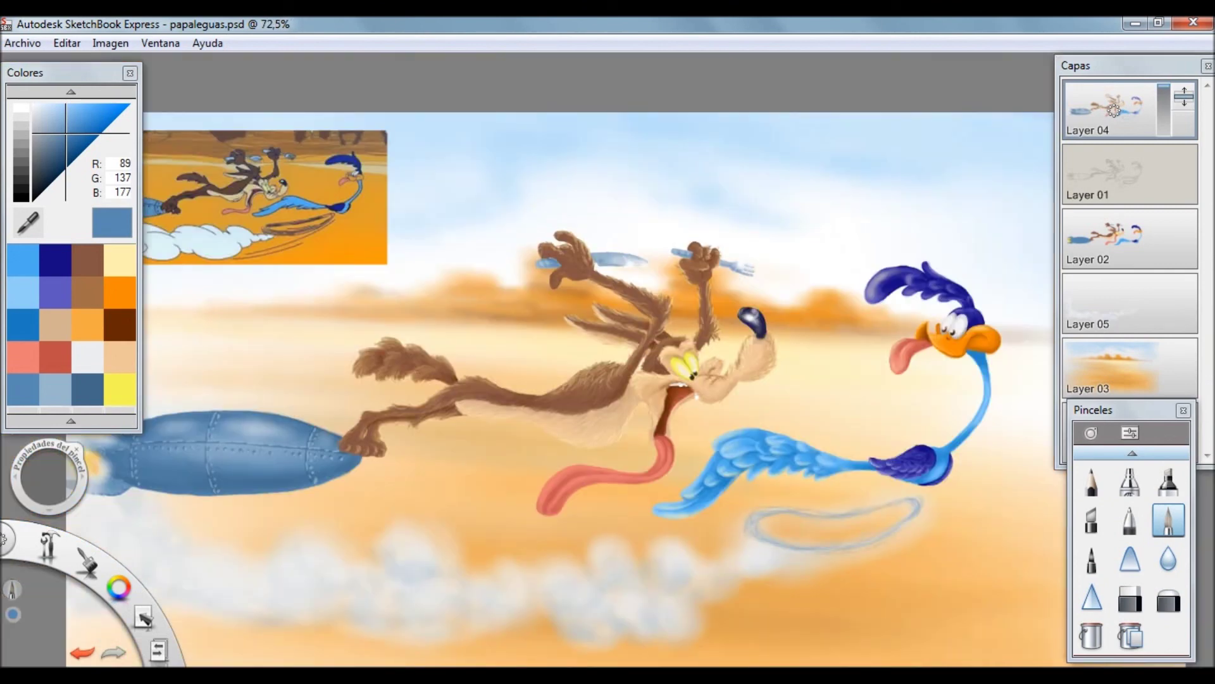
pyautogui.press('b')
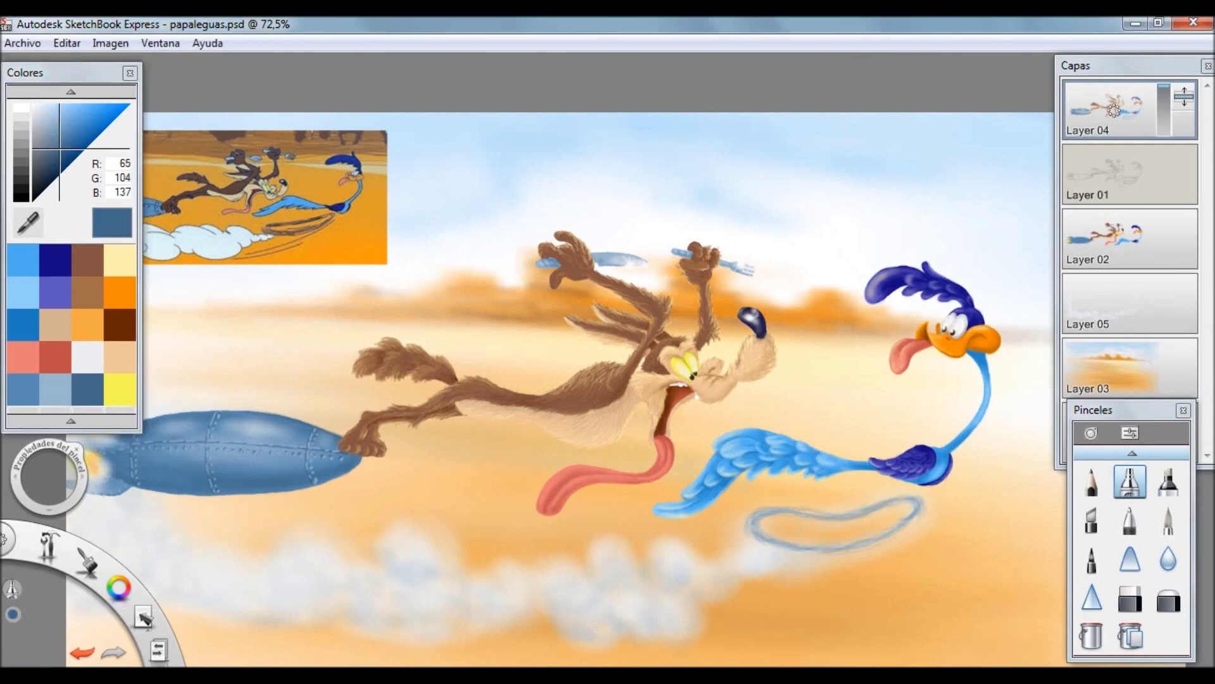
pyautogui.press('b')
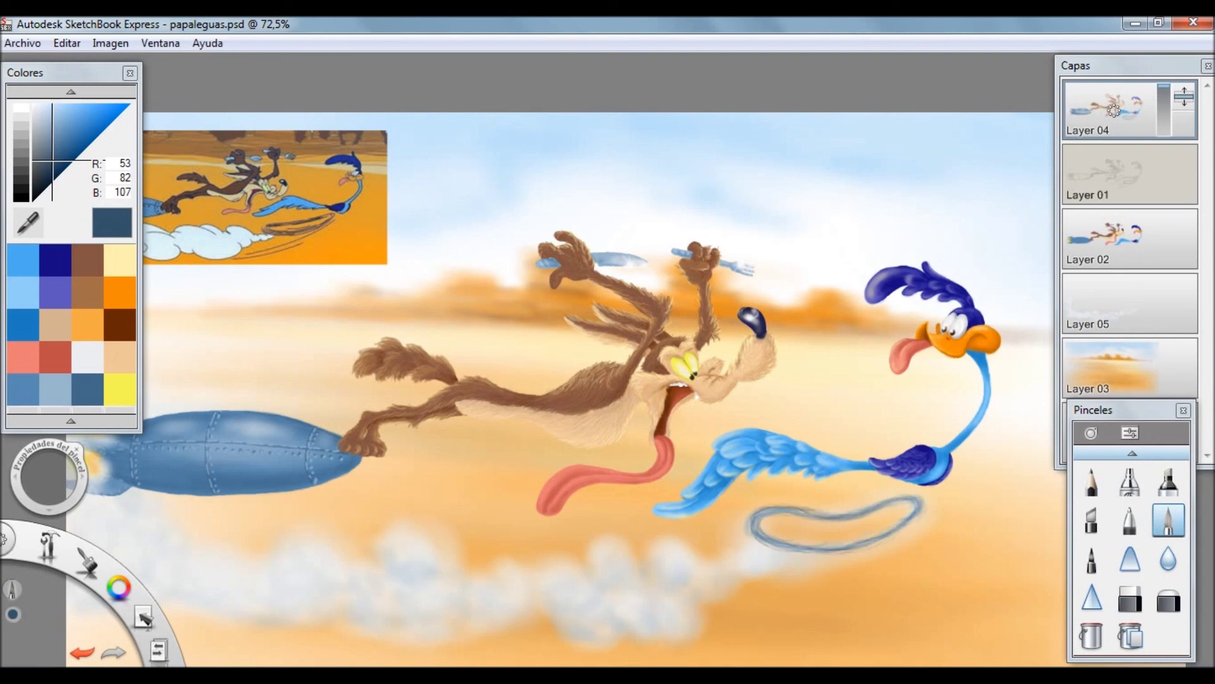
pyautogui.press('b')
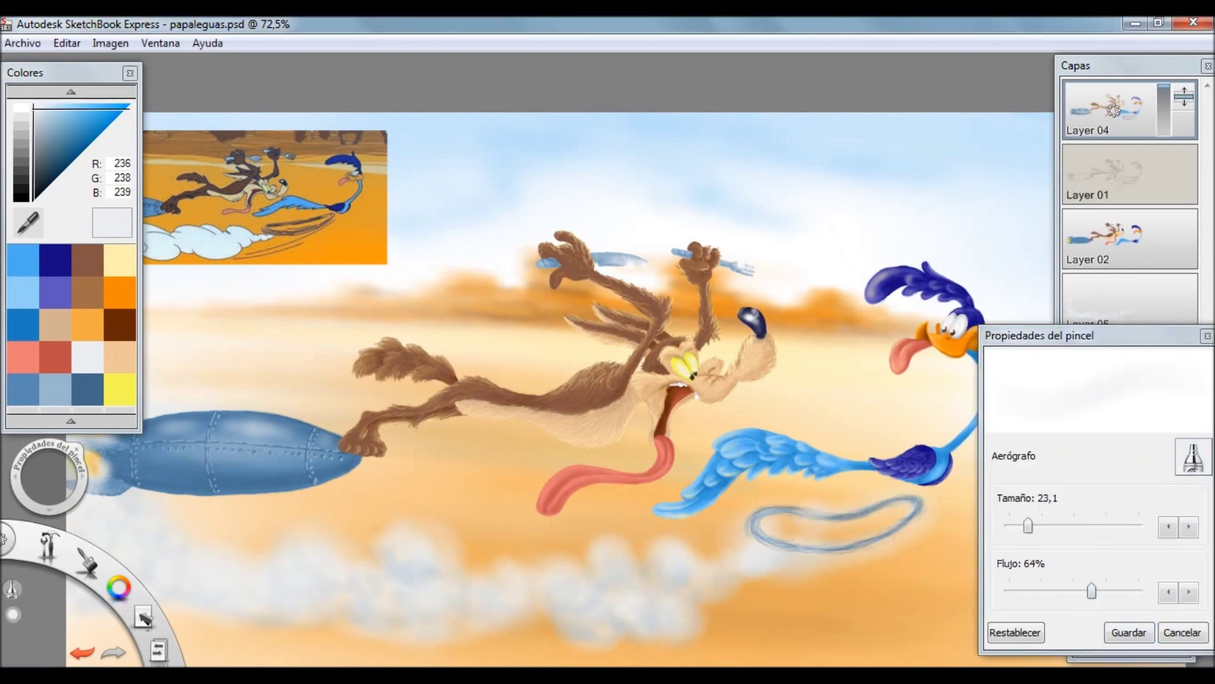
# - Sign the drawing with the artist's name and an underline on the sand below the loop in dark blue (51, 81, 107), size 3.4
pyautogui.press('Return')
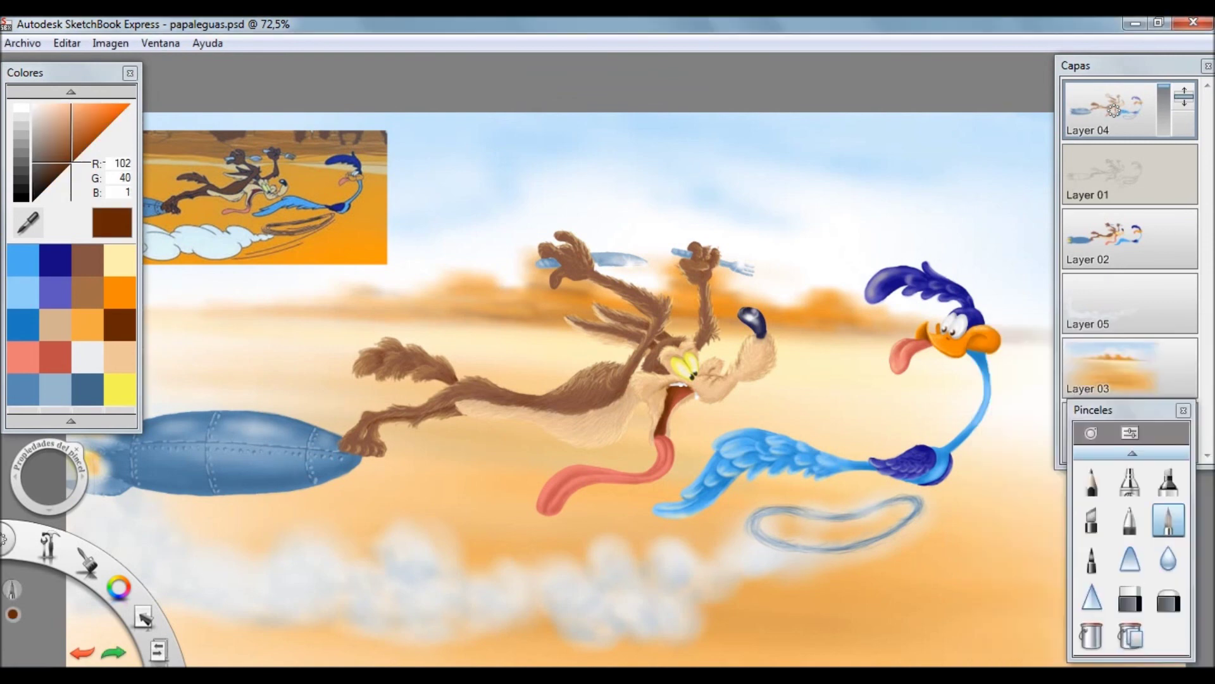
pyautogui.press(']')
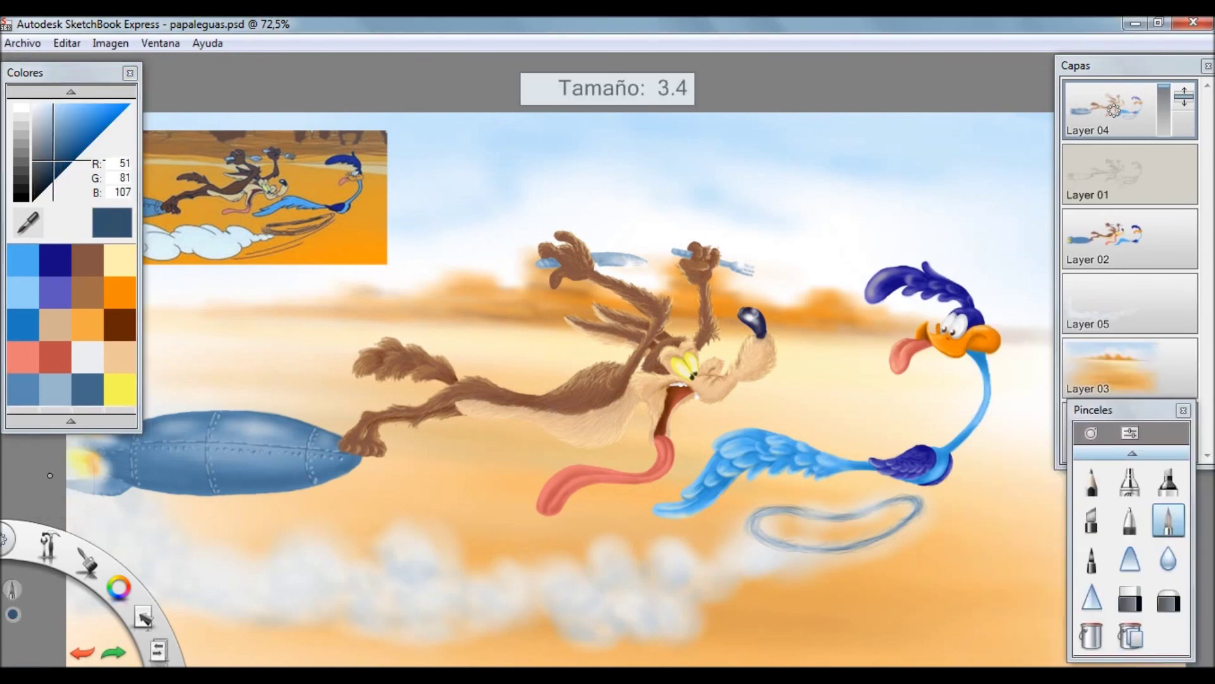
pyautogui.scroll(2, 608, 355)
pyautogui.moveTo(623, 457)
pyautogui.mouseDown()
pyautogui.moveTo(677, 461)
pyautogui.moveTo(729, 437)
pyautogui.moveTo(763, 467)
pyautogui.mouseUp()
pyautogui.moveTo(598, 507); pyautogui.dragTo(766, 436)
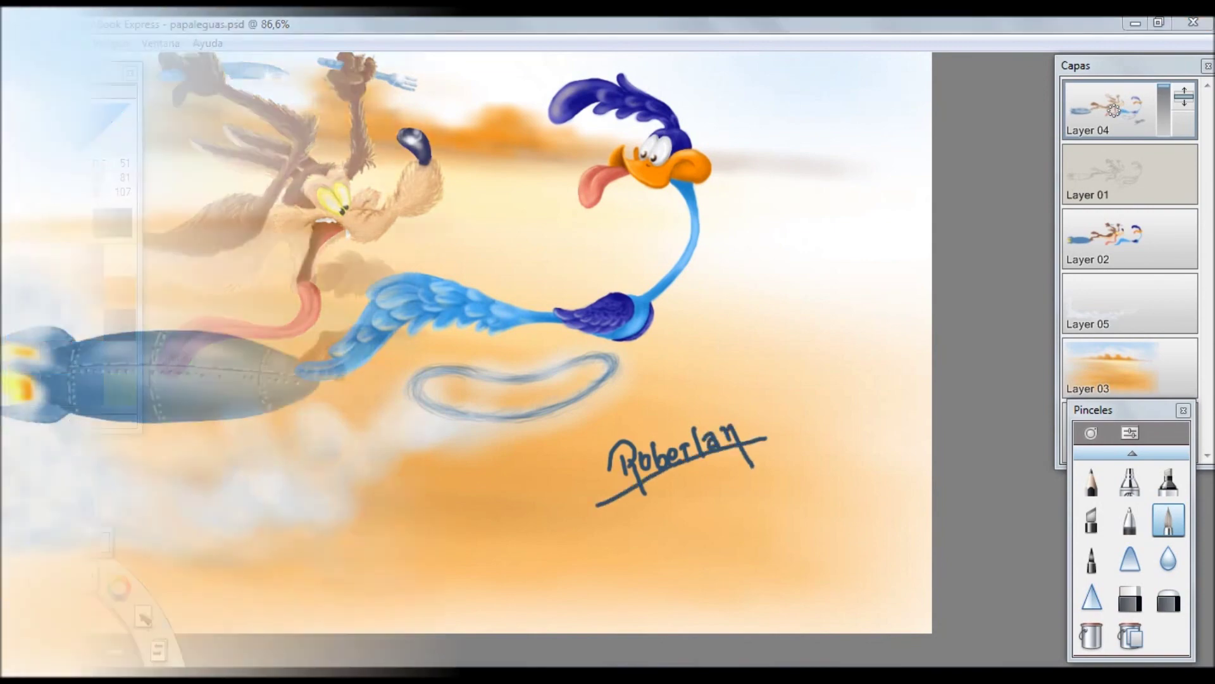